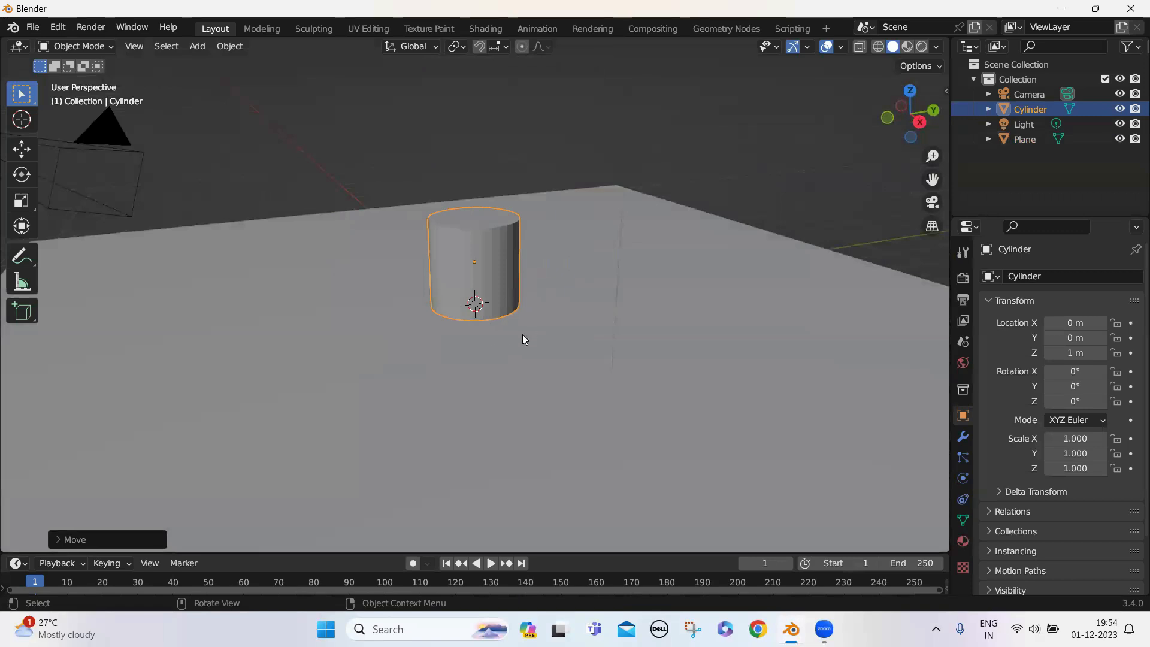
- In Edit Mode, select the cylinder's top face and scale it up so the side walls flare outward
scroll(508, 292, "up", 1)
middle_click_drag(508, 293, 517, 336)
scroll(516, 337, "up", 1)
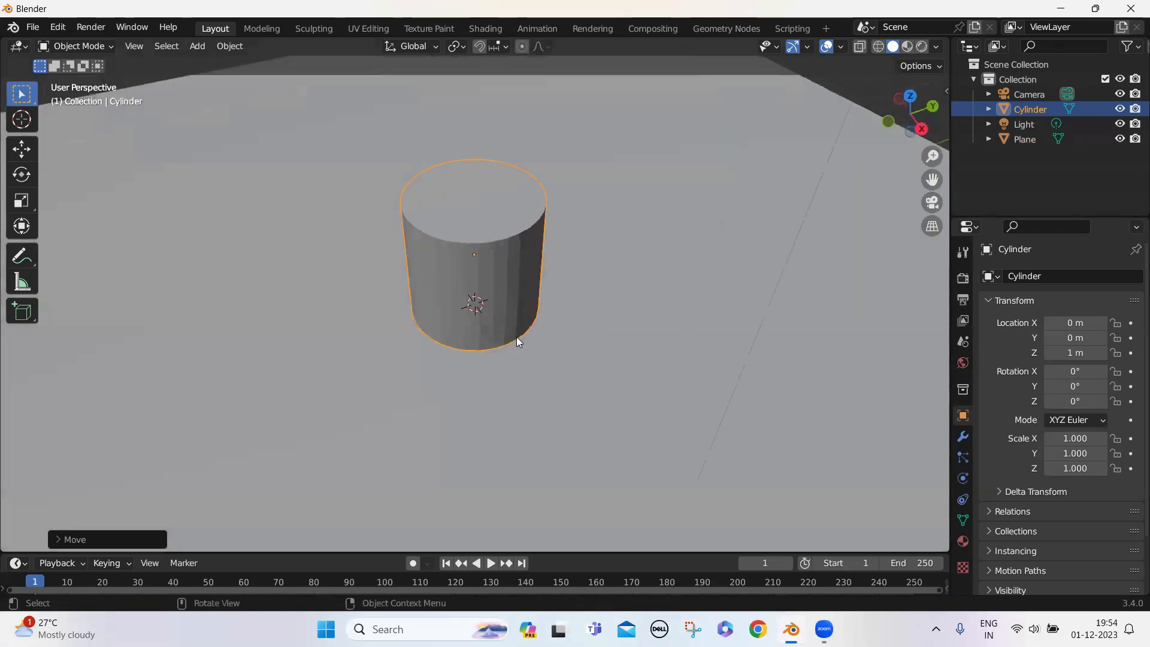
left_click(85, 48)
left_click(76, 80)
middle_click_drag(380, 276, 389, 322)
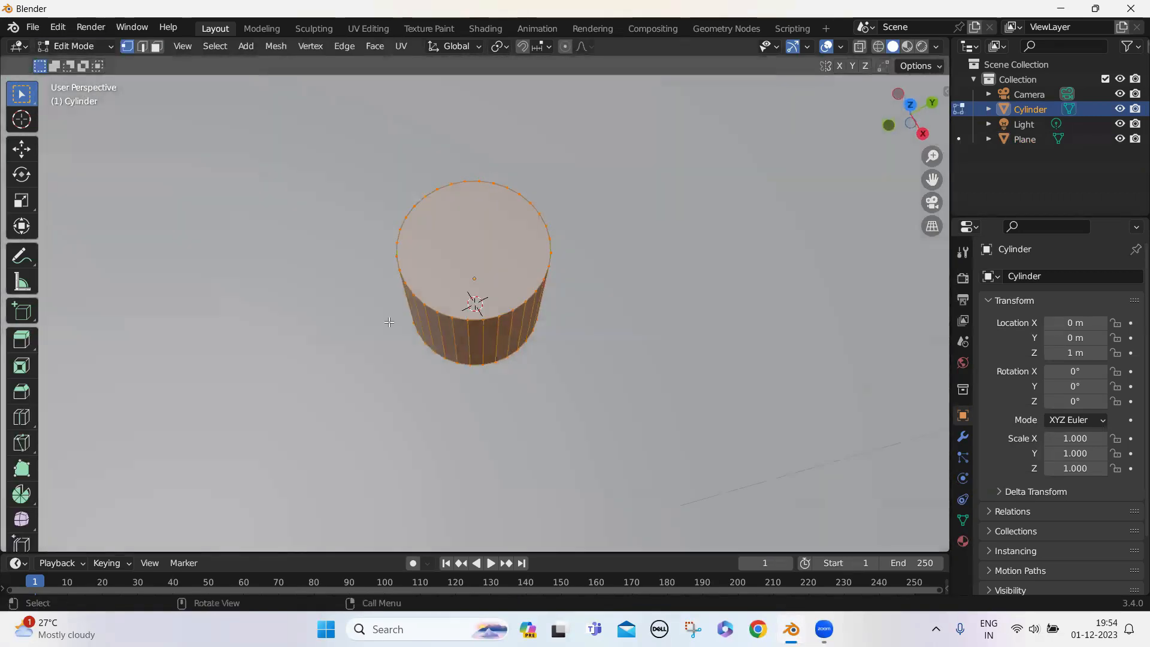
left_click(155, 49)
left_click(514, 268)
scroll(487, 354, "up", 3)
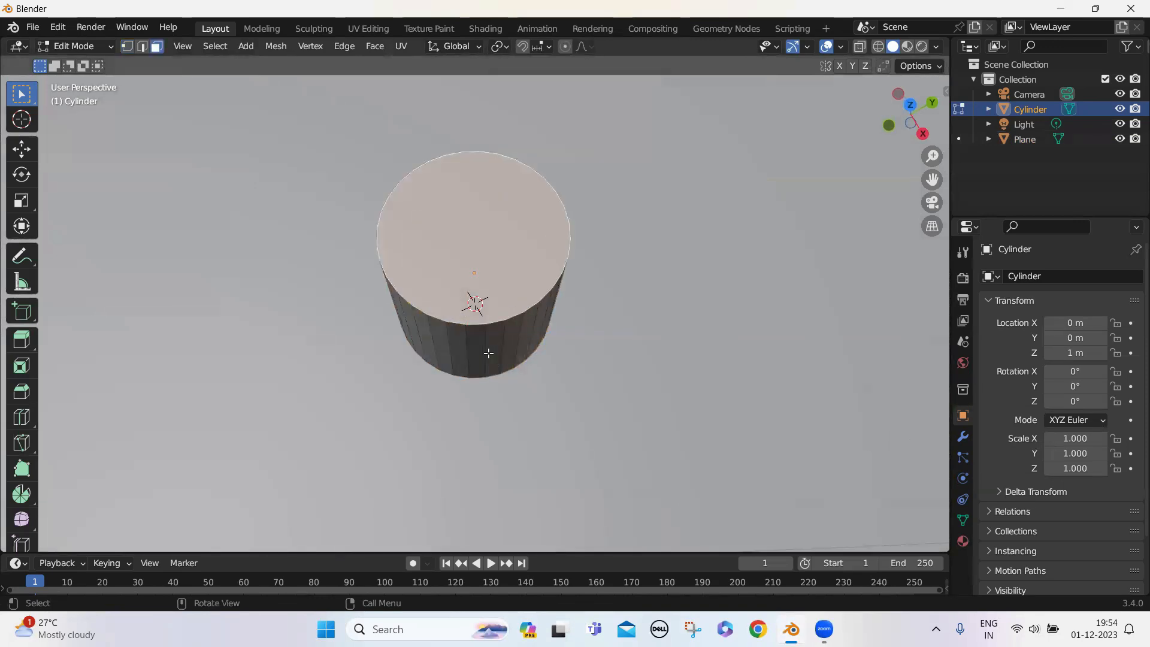
key("s")
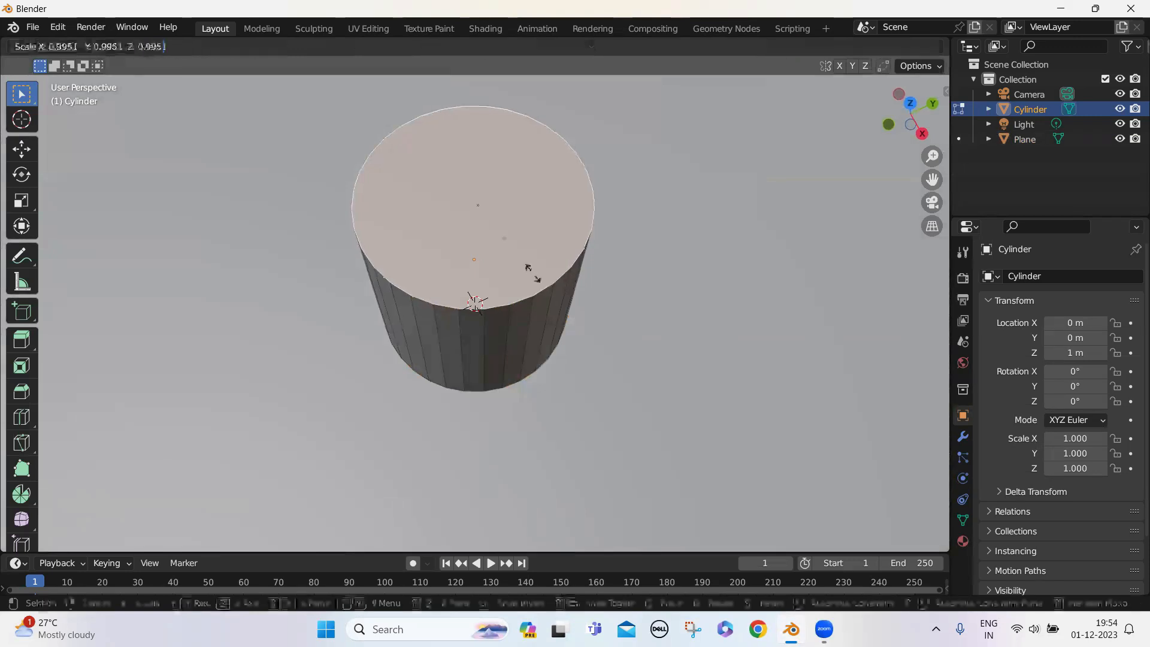
left_click(539, 280)
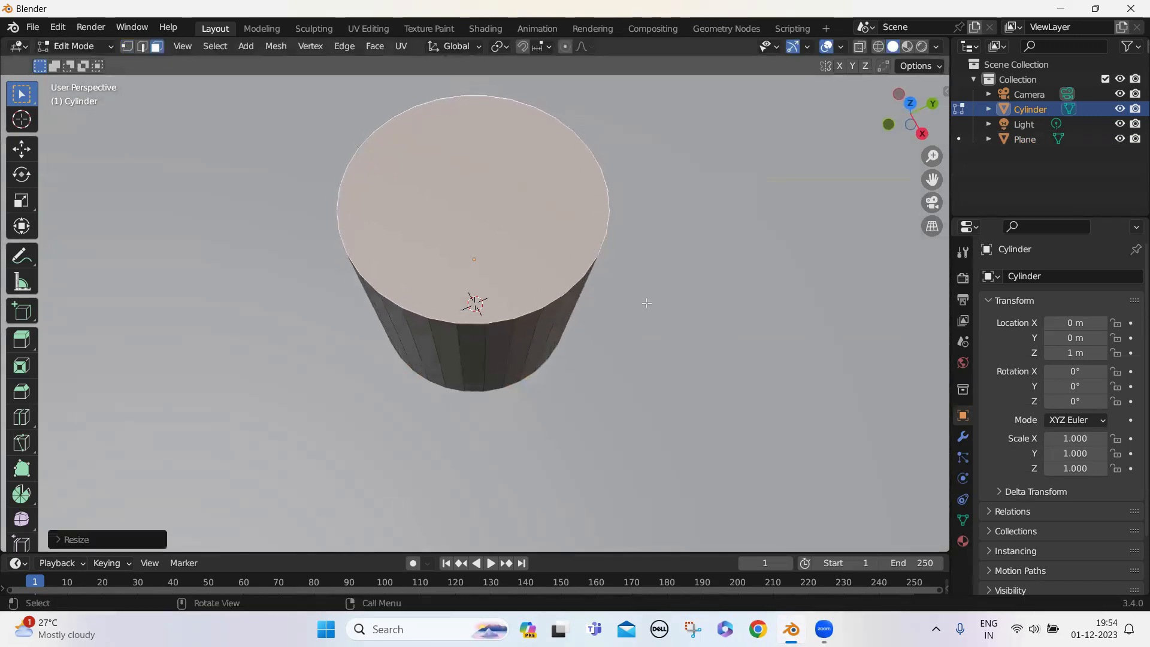
- Inset the cylinder's top face by about 0.12 m and extrude the inner face about 1.83 m down into the body
key("i")
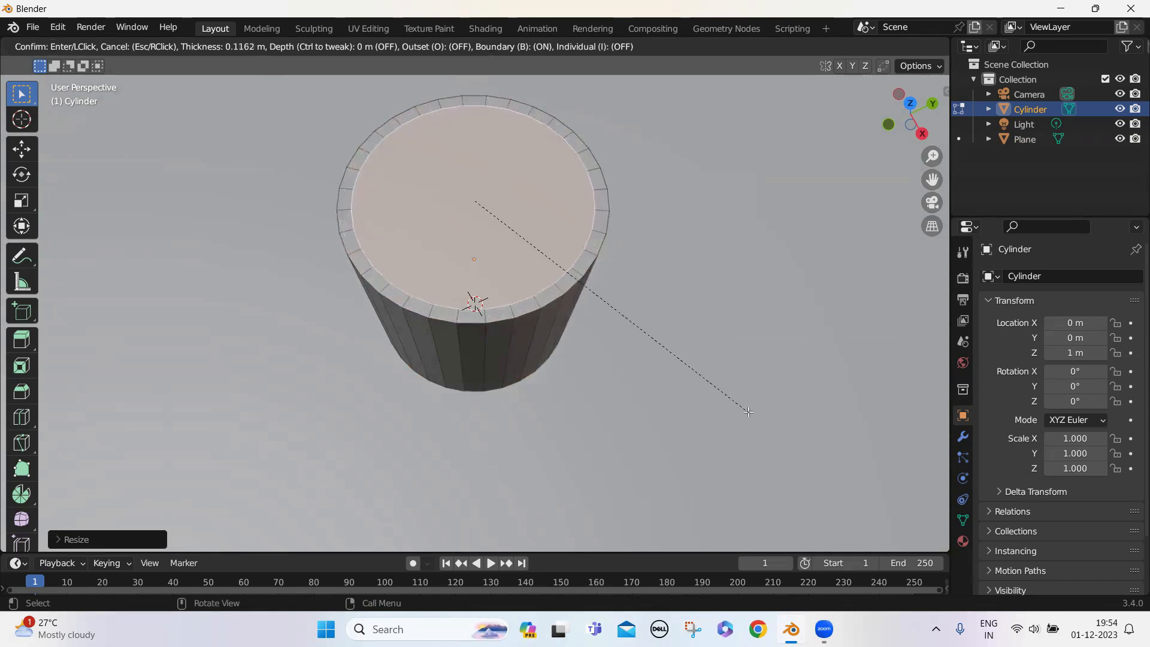
left_click(706, 386)
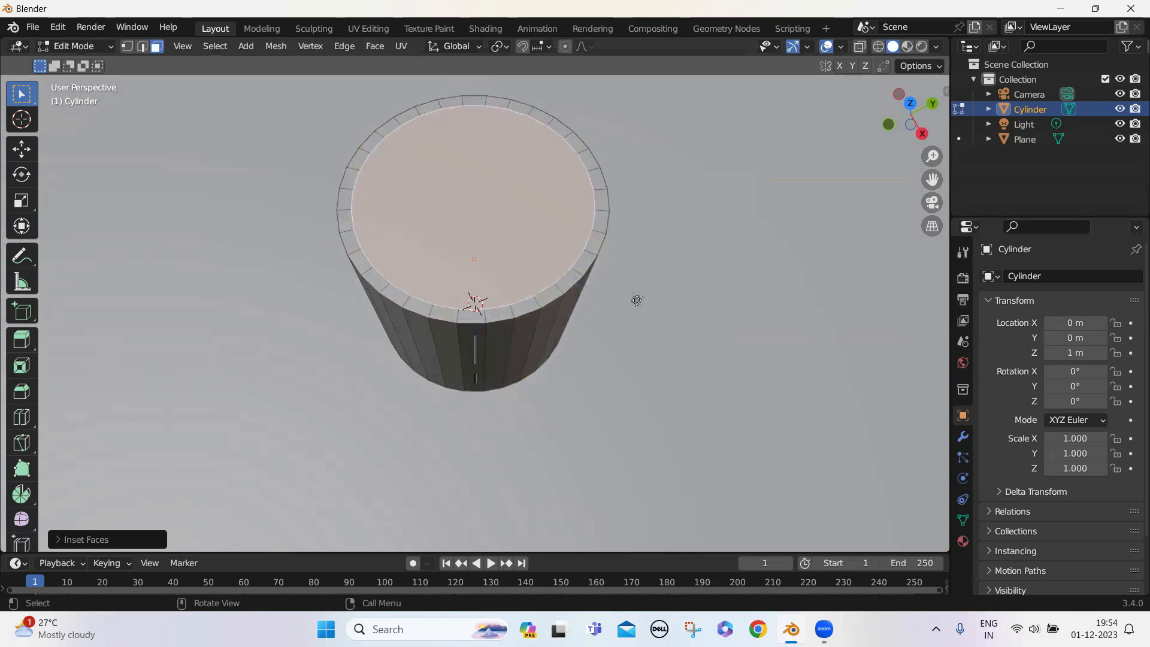
key("e")
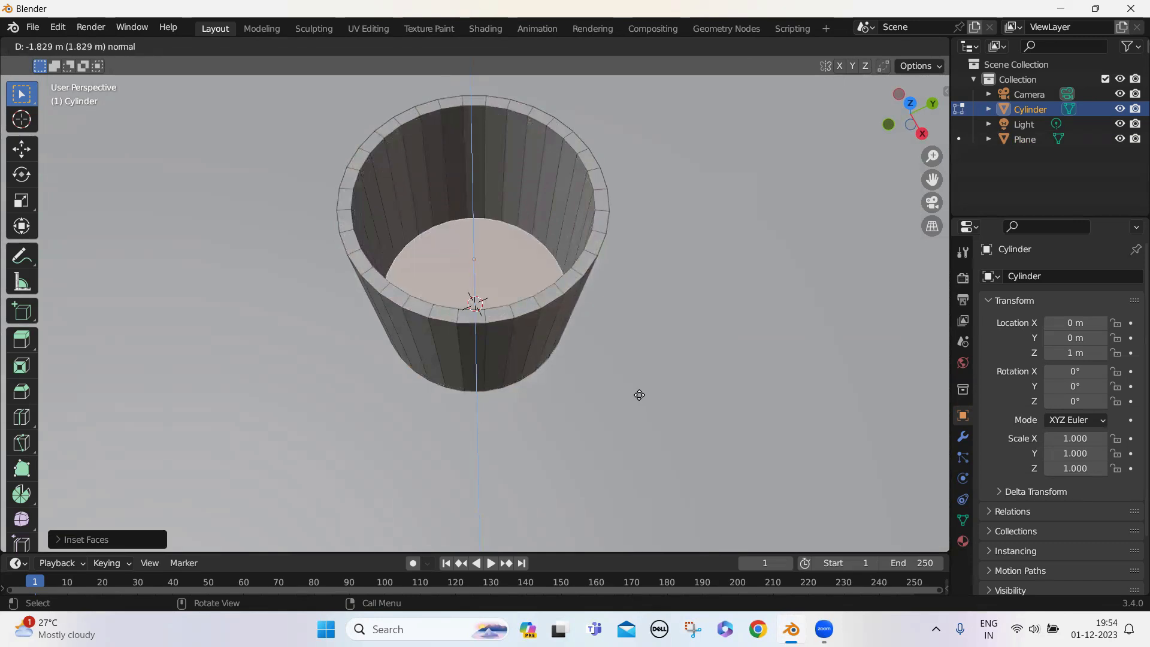
left_click(638, 395)
- Scale the inner floor face of the cup down to about 0.94 so the inside tapers
middle_click_drag(638, 394, 602, 361)
key("s")
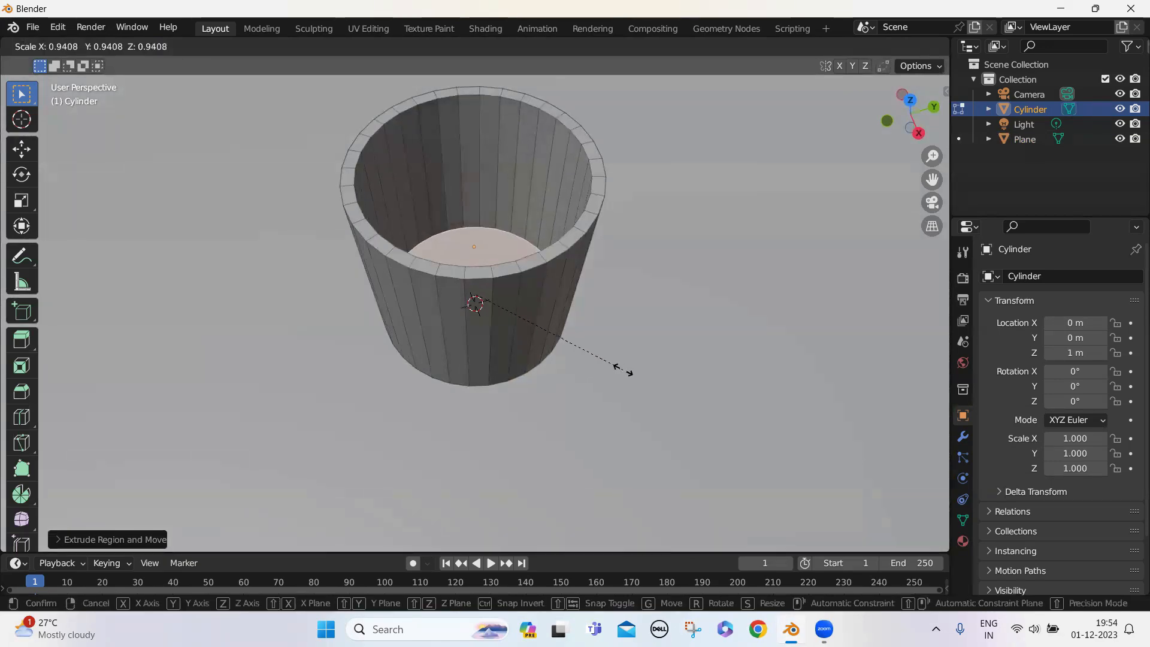
left_click(625, 370)
middle_click_drag(504, 345, 184, 108)
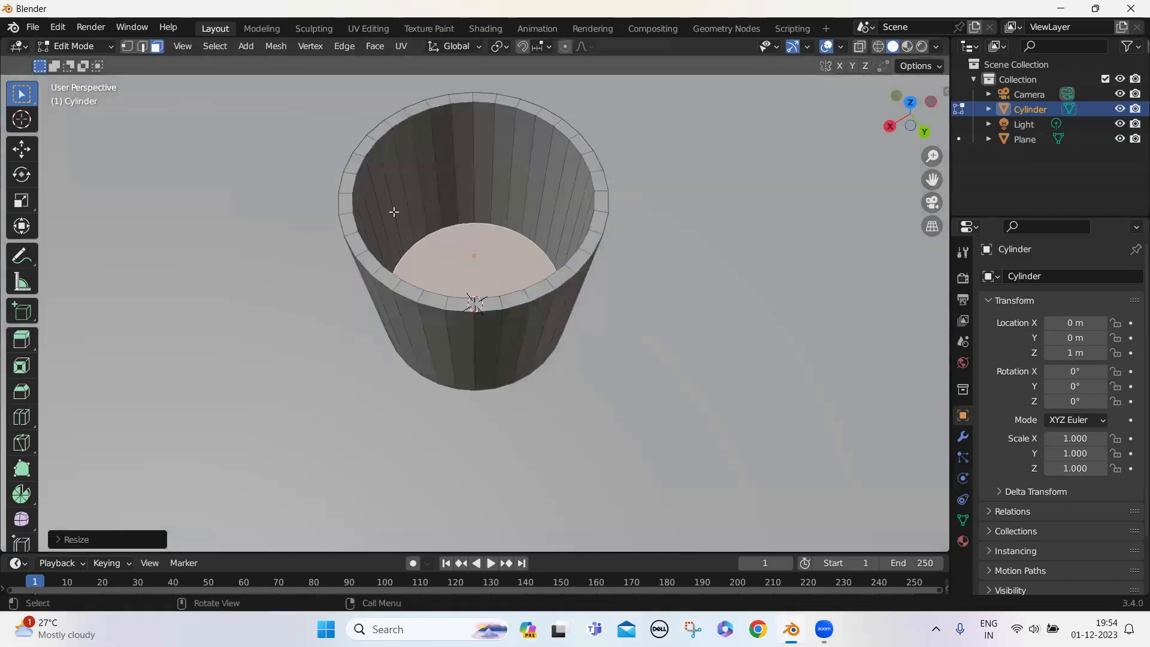
- Return to Object Mode and apply Shade Smooth to the cylinder with Auto Smooth enabled
left_click(75, 46)
left_click(84, 59)
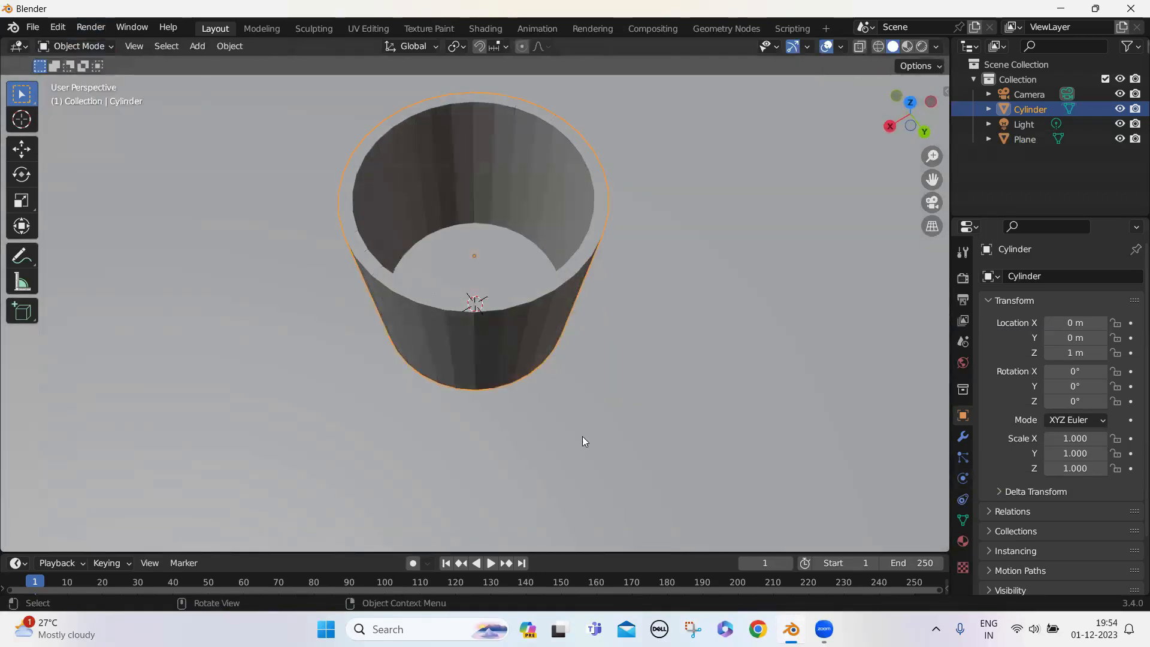
scroll(595, 451, "down", 4)
right_click(455, 253)
left_click(455, 253)
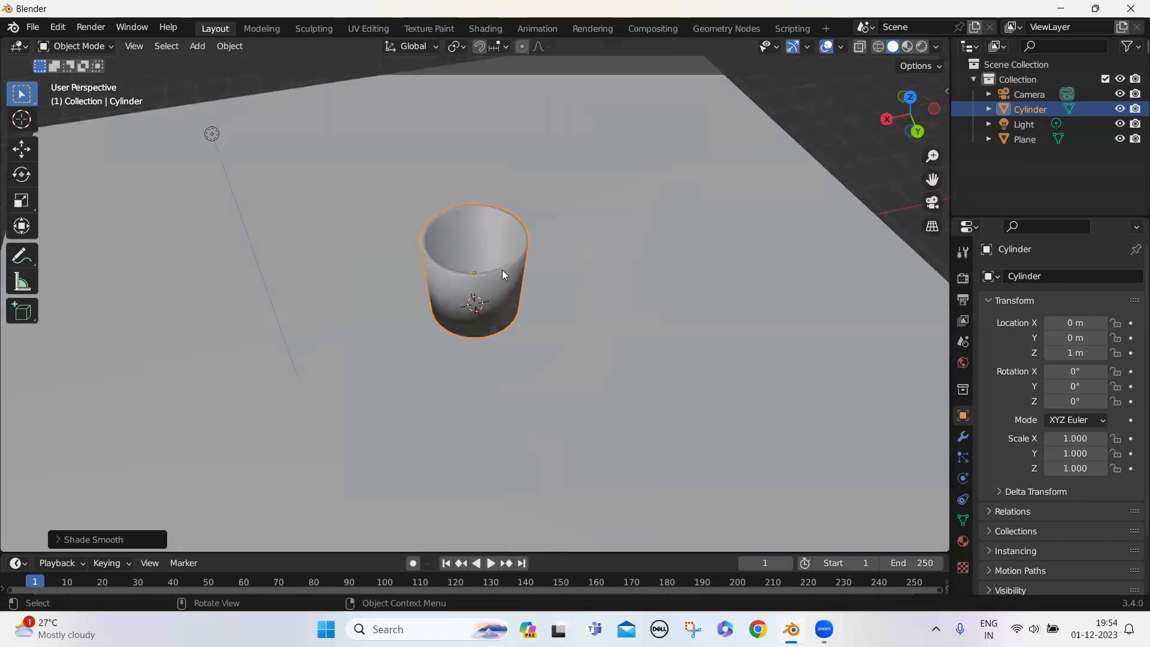
middle_click_drag(432, 303, 421, 380)
left_click(142, 539)
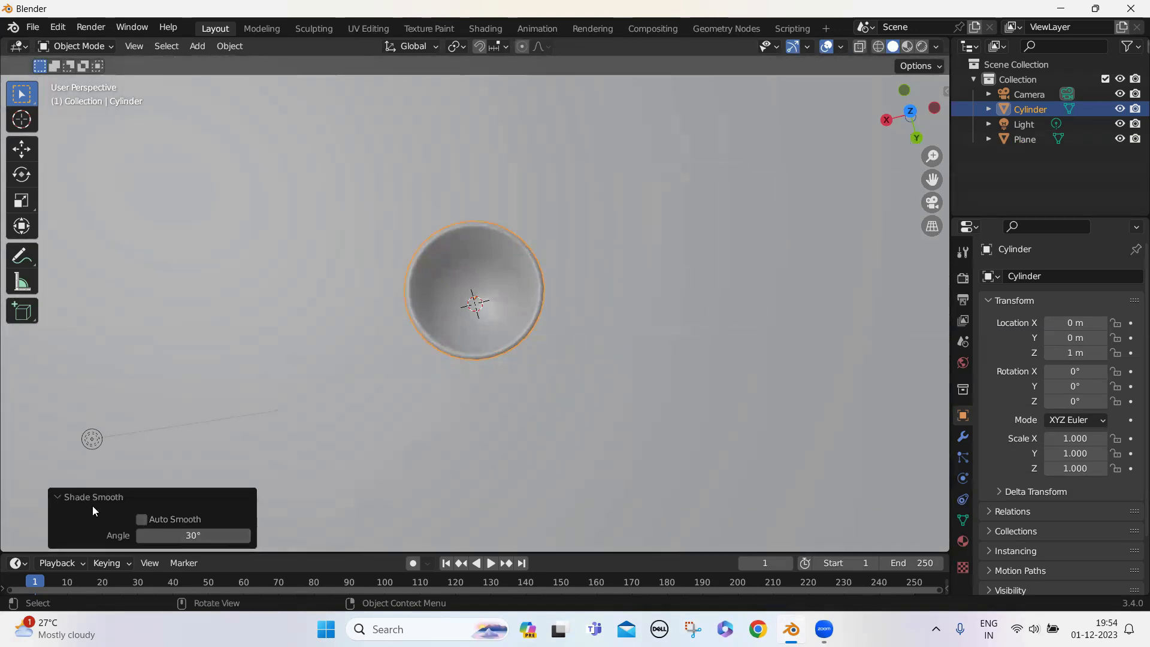
left_click(141, 519)
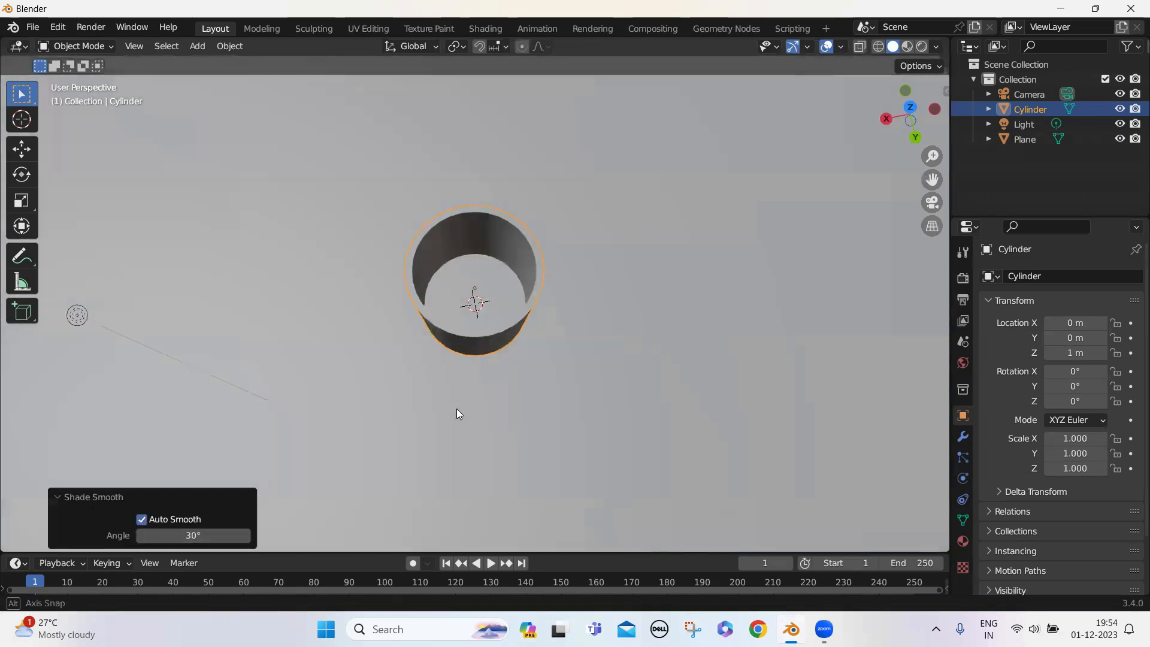
scroll(456, 401, "up", 5)
mouse_move(455, 394)
middle_mouse_down()
mouse_move(465, 299)
mouse_move(431, 403)
middle_mouse_up()
scroll(472, 318, "down", 4)
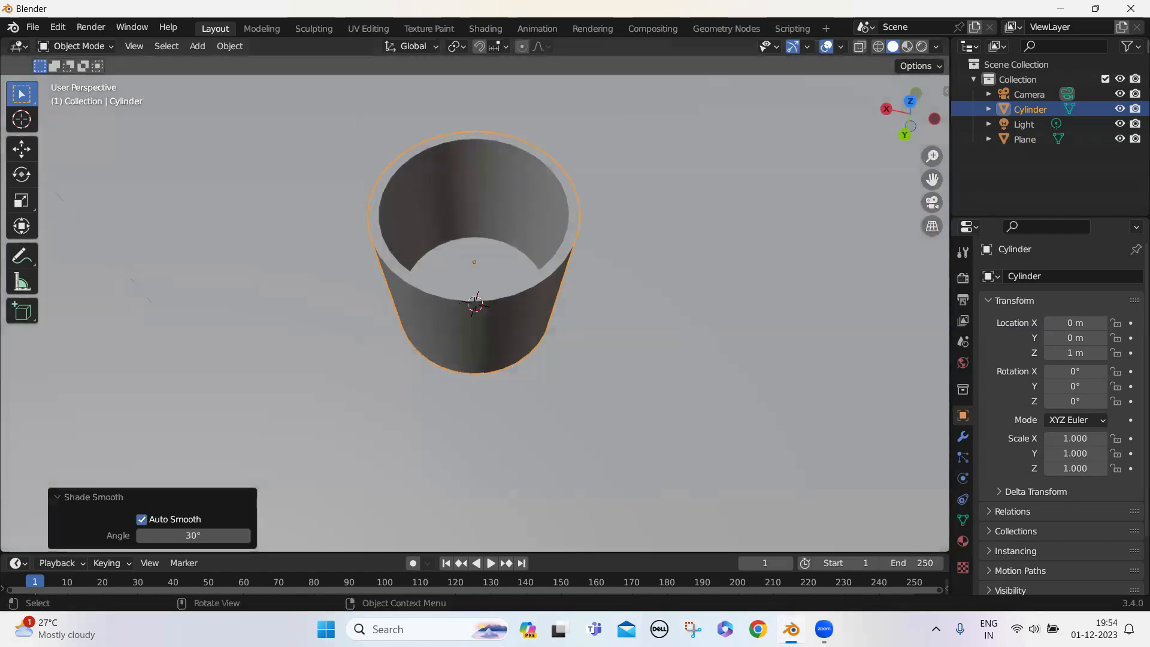
- Switch to the Shading workspace and create a new material for the cylinder
left_click(486, 28)
mouse_move(575, 166)
middle_mouse_down()
mouse_move(590, 182)
mouse_move(581, 214)
mouse_move(619, 239)
mouse_move(593, 222)
middle_mouse_up()
scroll(581, 212, "up", 2)
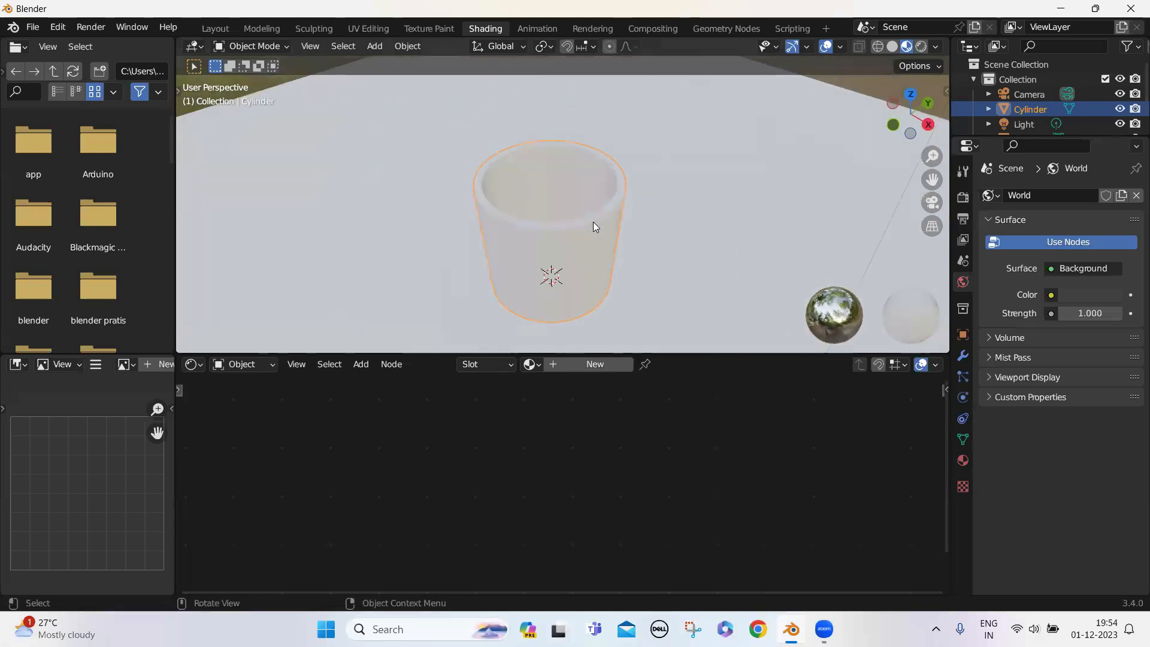
key("KP_Decimal")
scroll(584, 240, "down", 2)
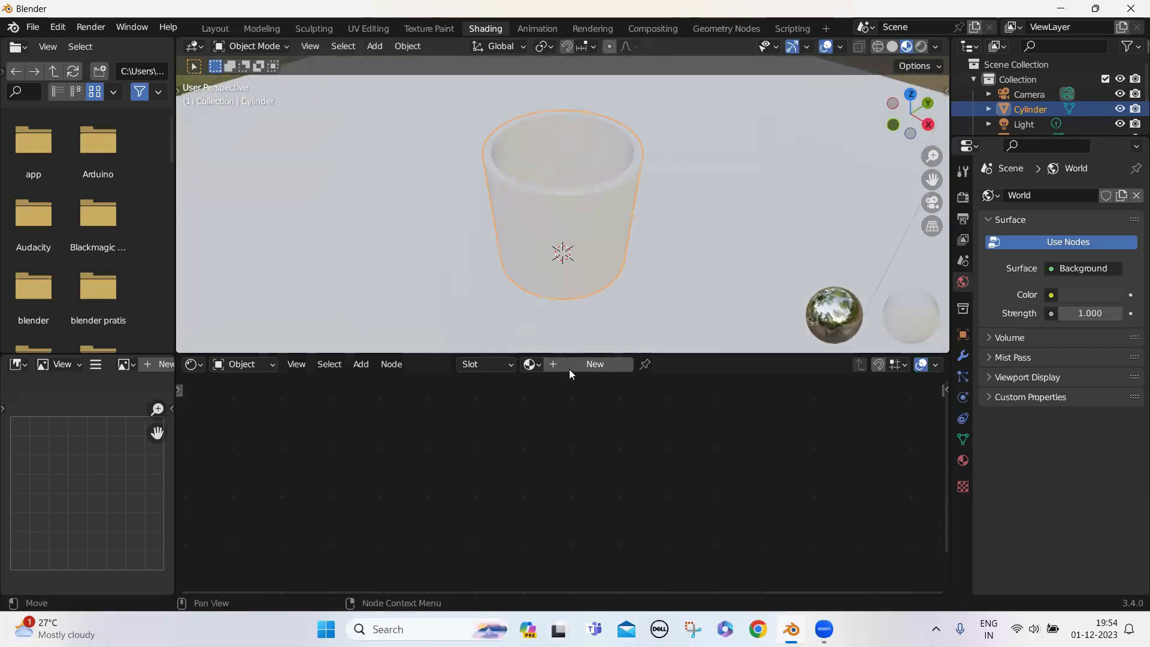
left_click(569, 367)
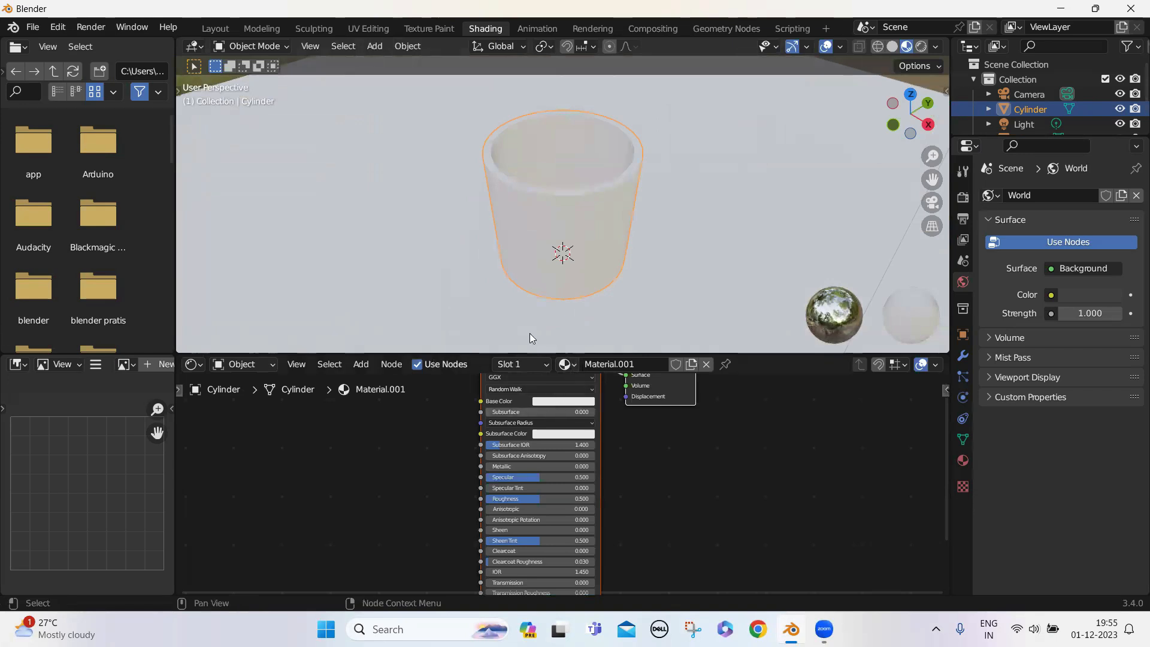
- Create a new material for the plane and darken its base color to near black with a value of 0.004
left_click(409, 287)
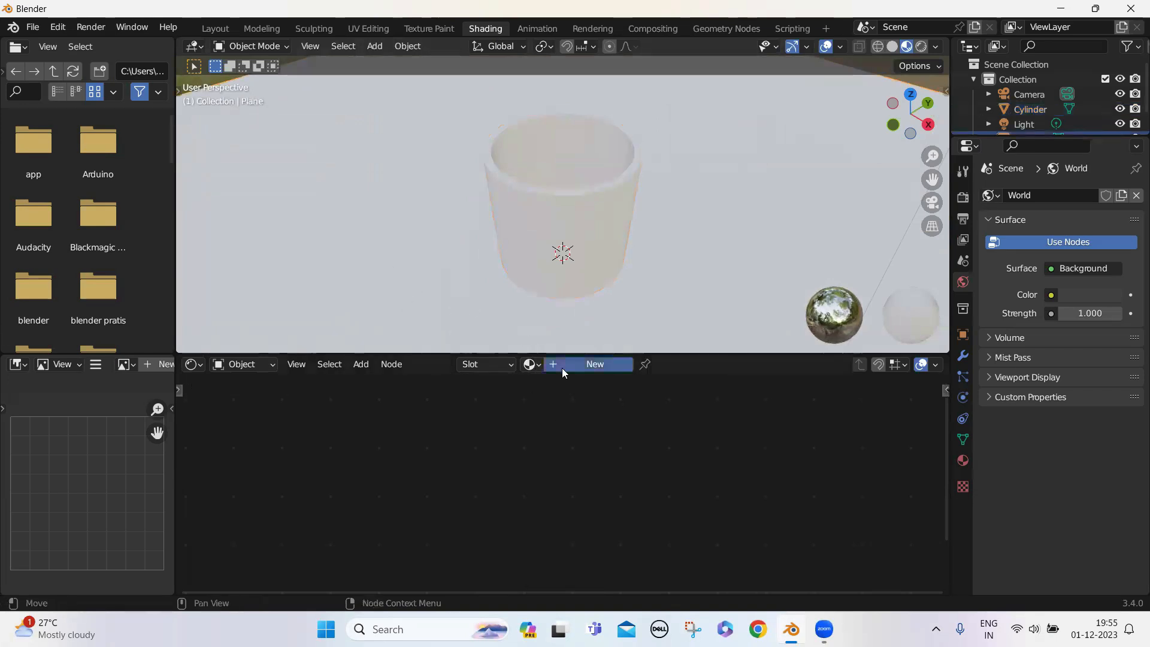
left_click(562, 369)
left_click(551, 401)
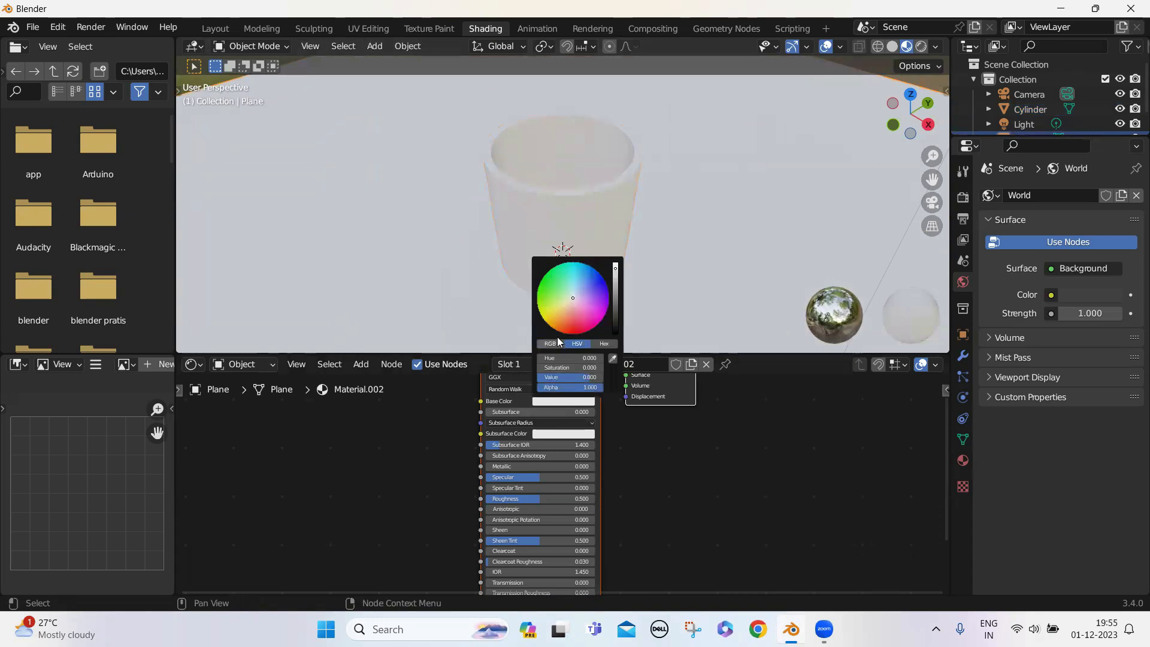
left_click_drag(615, 267, 615, 330)
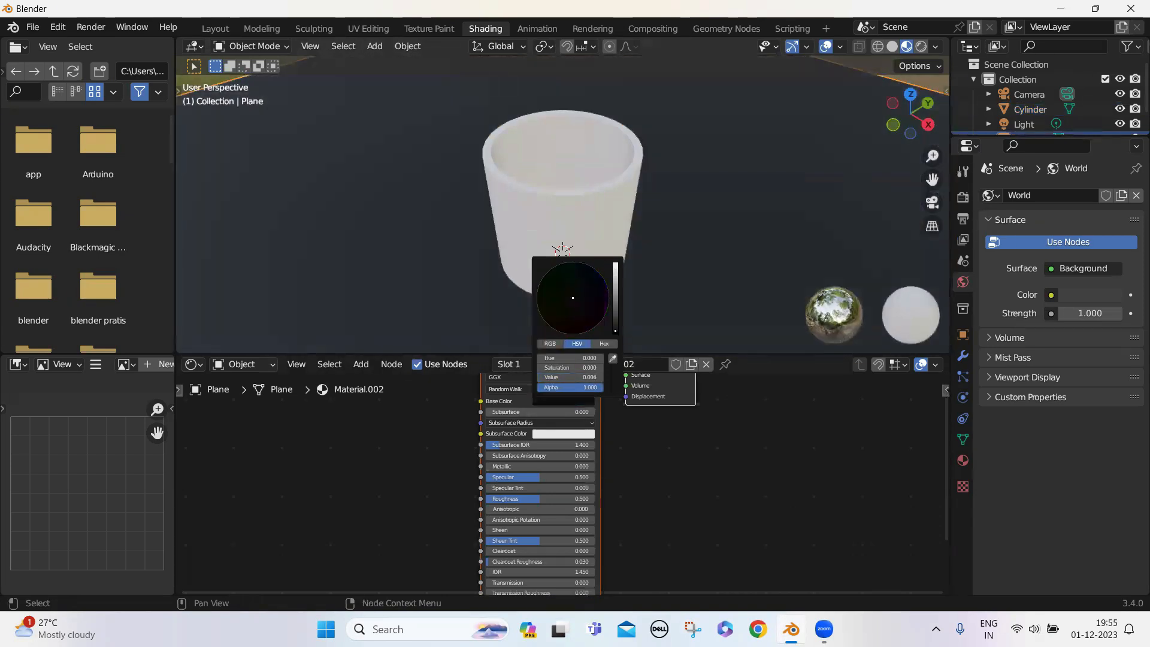
- Set the plane material's Subsurface IOR to 1.500 and Roughness to 1.000, and lower its Sheen Tint
left_click_drag(498, 445, 575, 499)
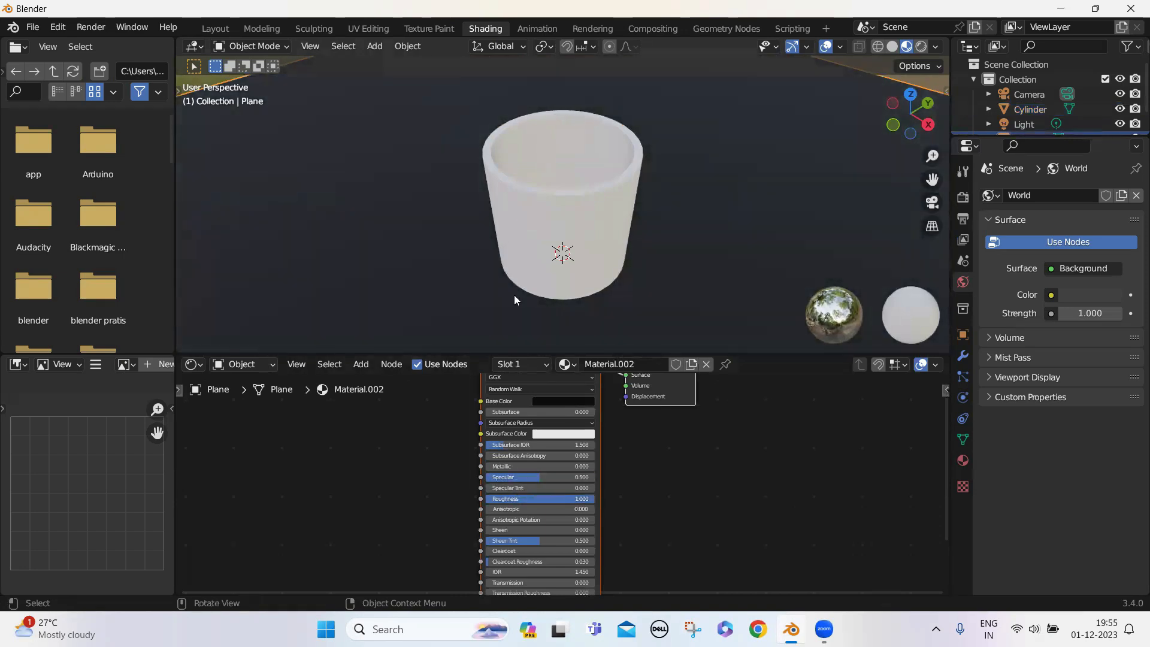
scroll(499, 278, "down", 6)
middle_click_drag(498, 278, 471, 262)
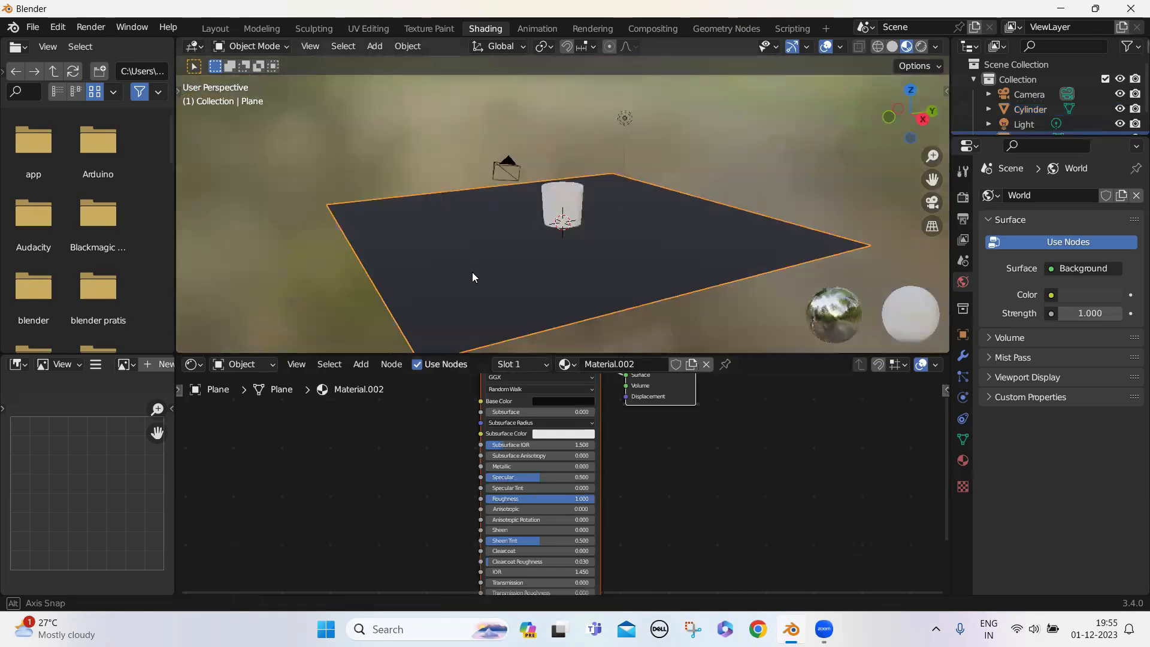
scroll(479, 270, "up", 6)
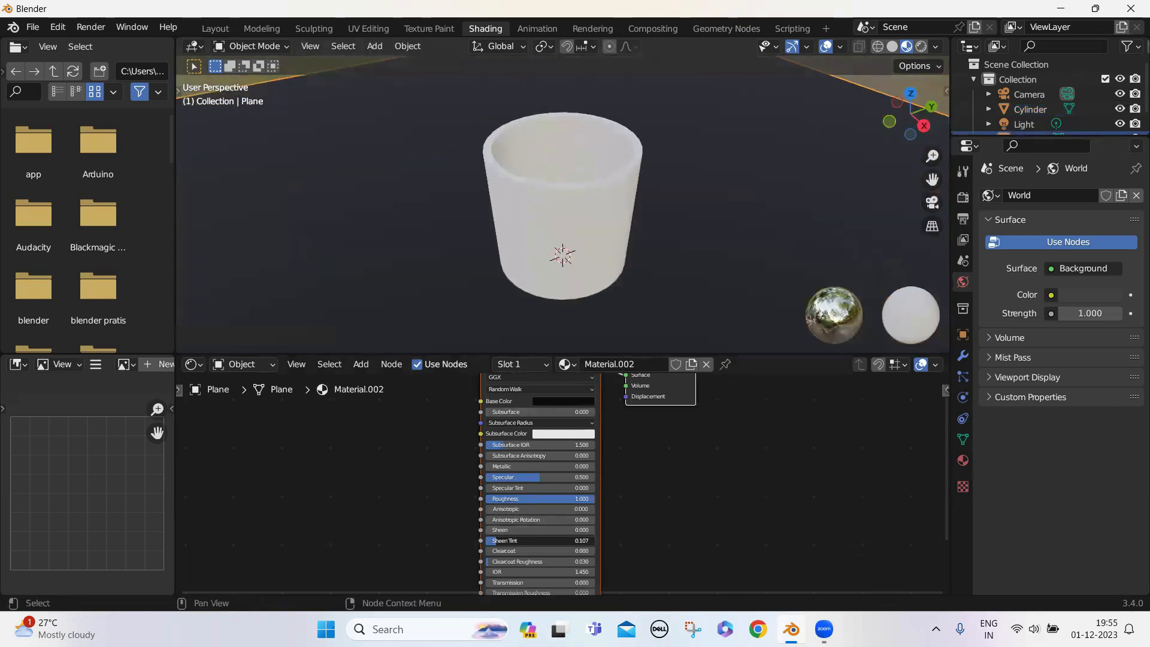
- In the cylinder's material, move the Principled BSDF away from the Material Output and add a Transparent BSDF node beneath their link
left_click(564, 262)
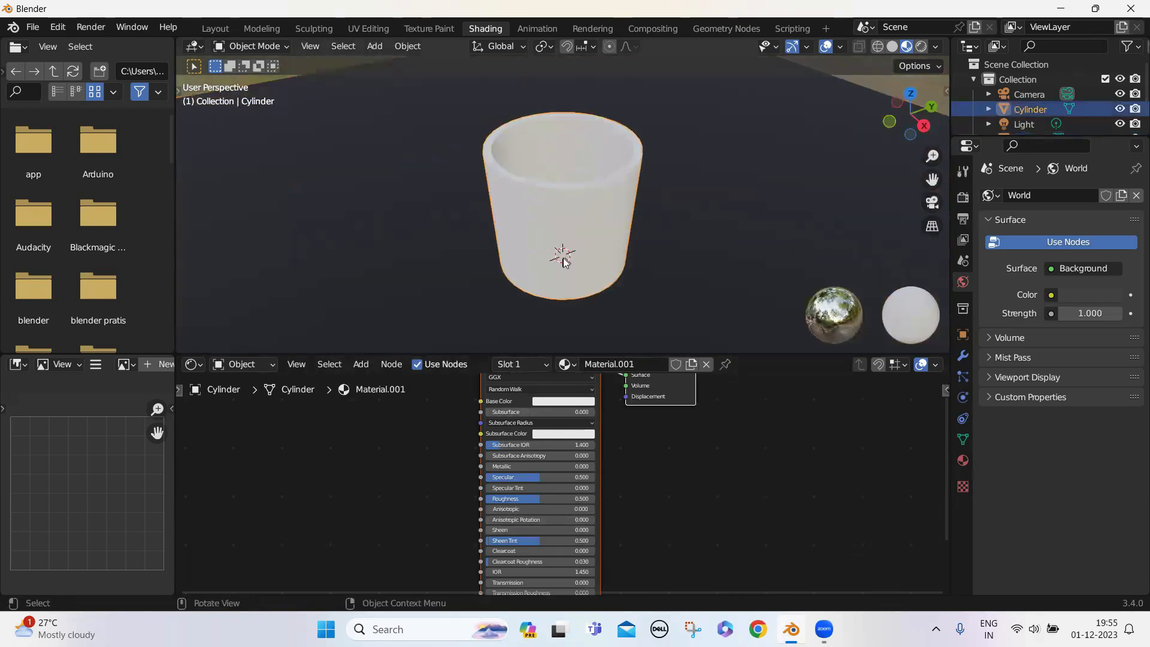
scroll(606, 436, "down", 4)
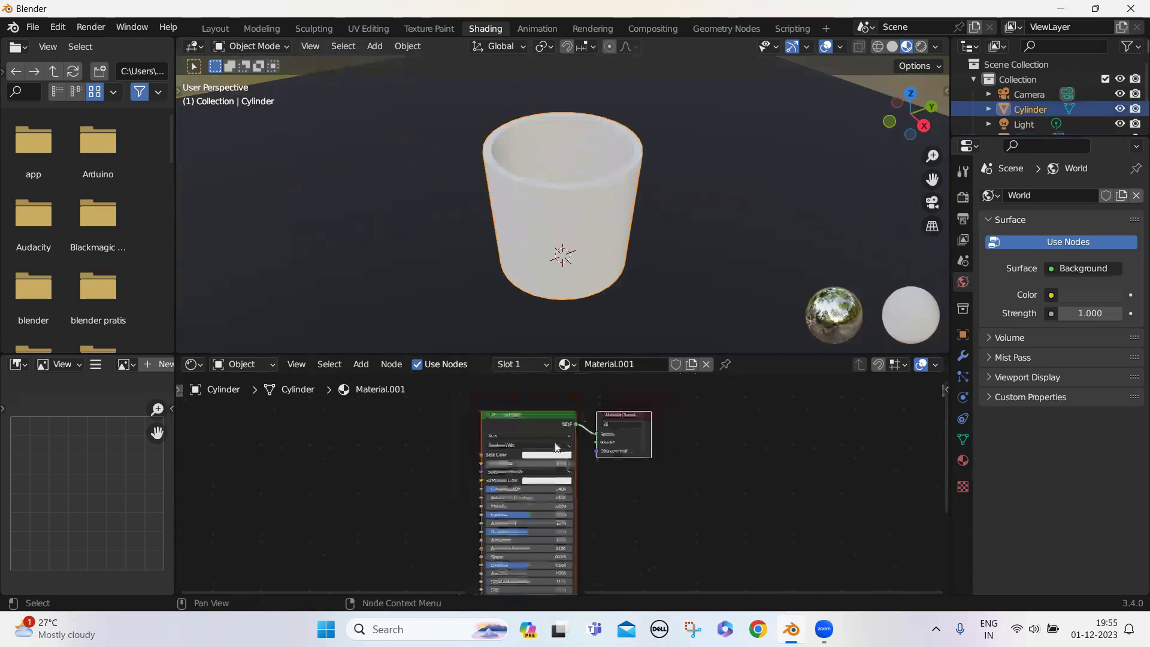
left_click_drag(545, 431, 389, 434)
scroll(397, 447, "up", 2)
scroll(422, 461, "up", 1)
left_click(360, 364)
left_click(375, 386)
type("tr")
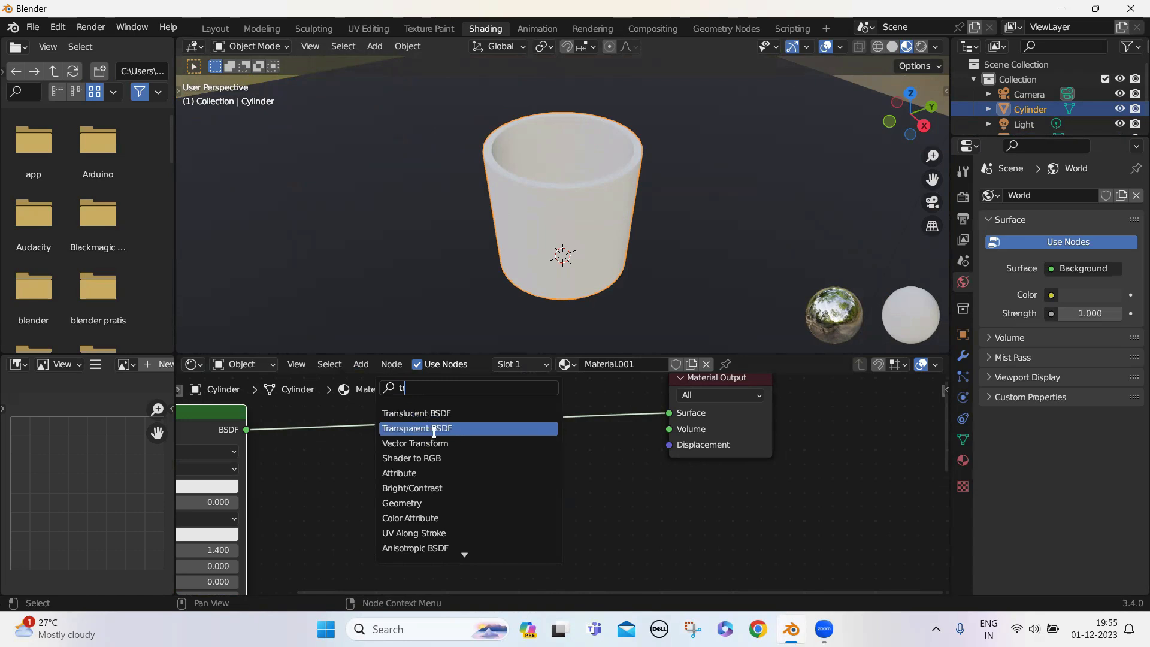
left_click(435, 429)
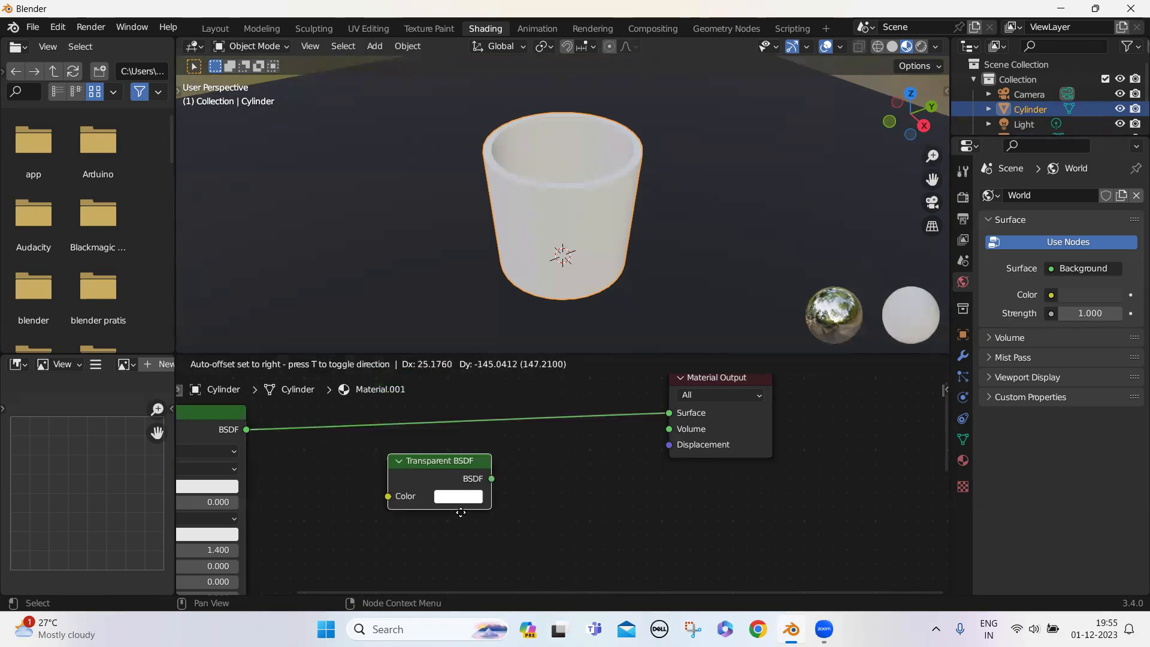
left_click(407, 580)
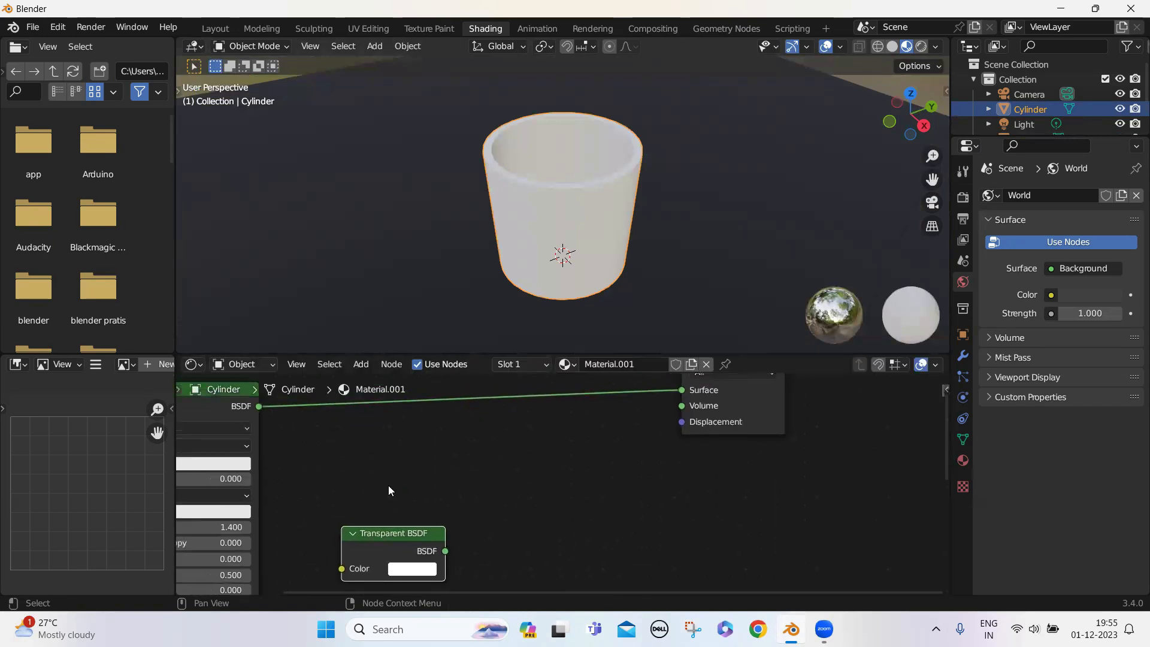
left_click(358, 365)
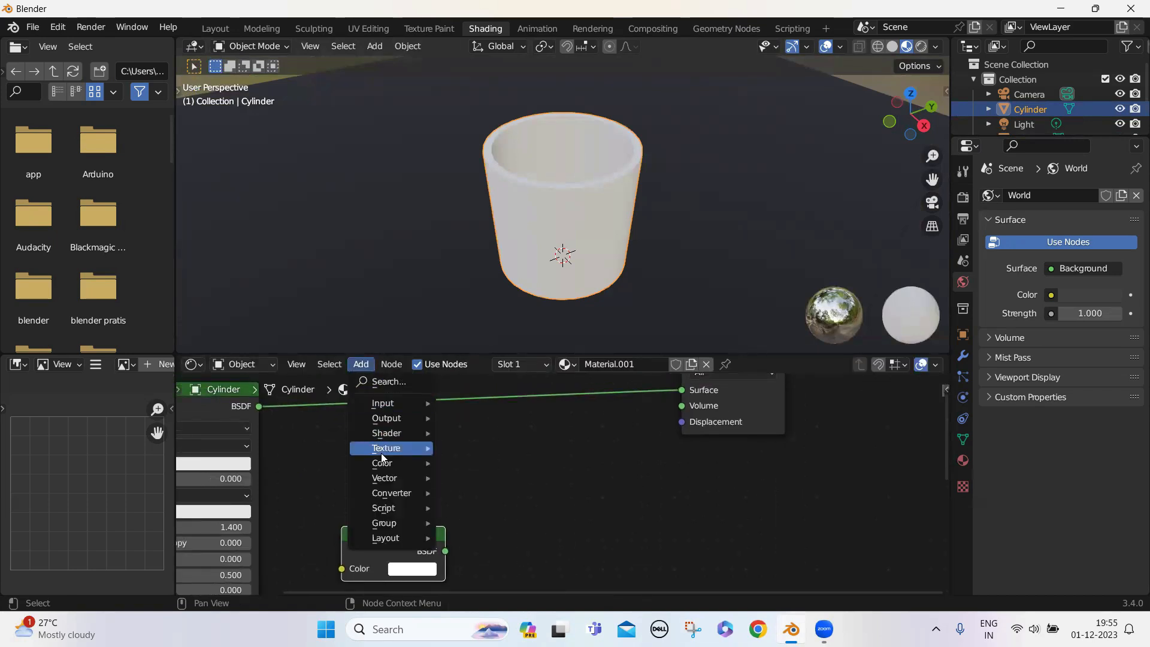
left_click(385, 383)
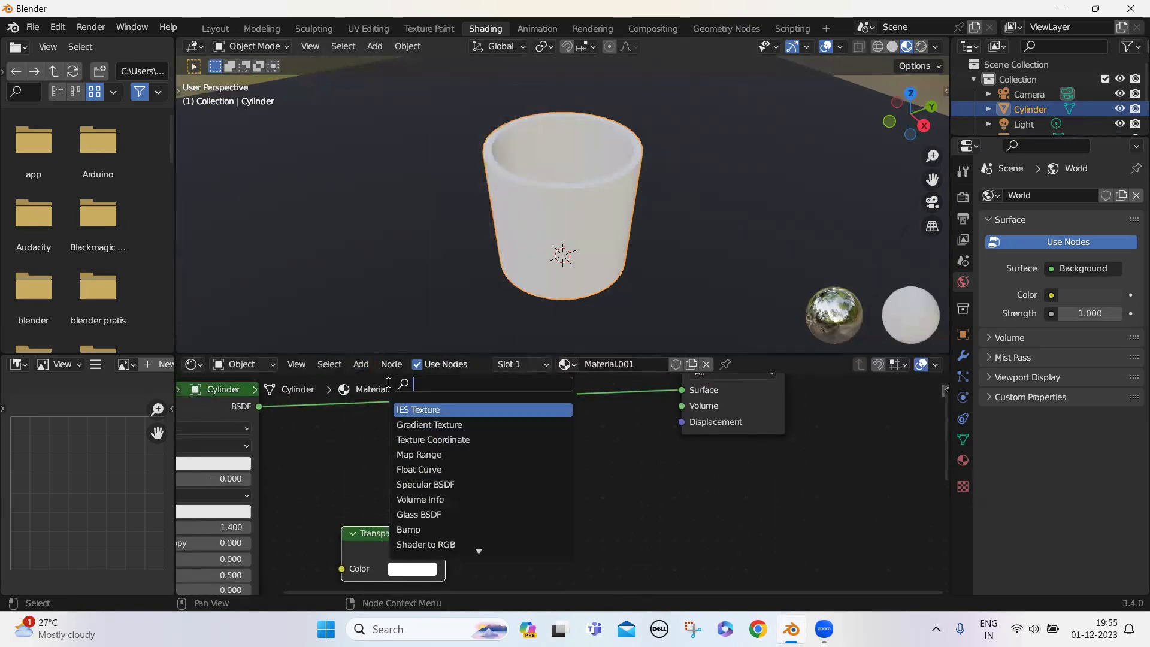
type("mix")
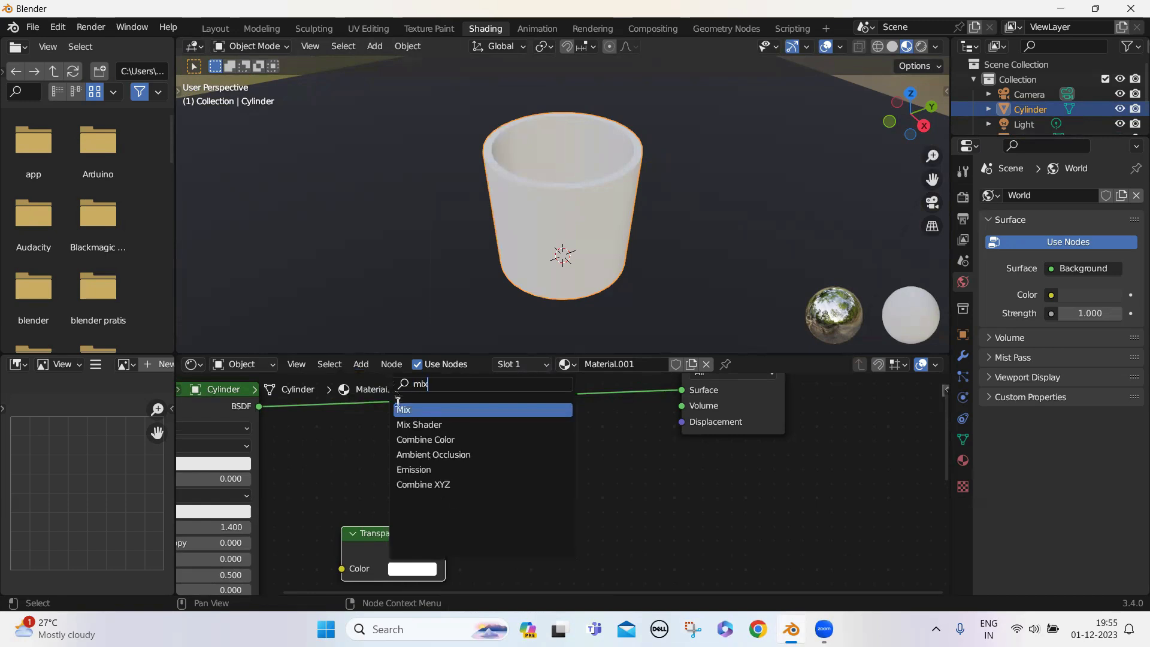
left_click(426, 439)
left_click(499, 514)
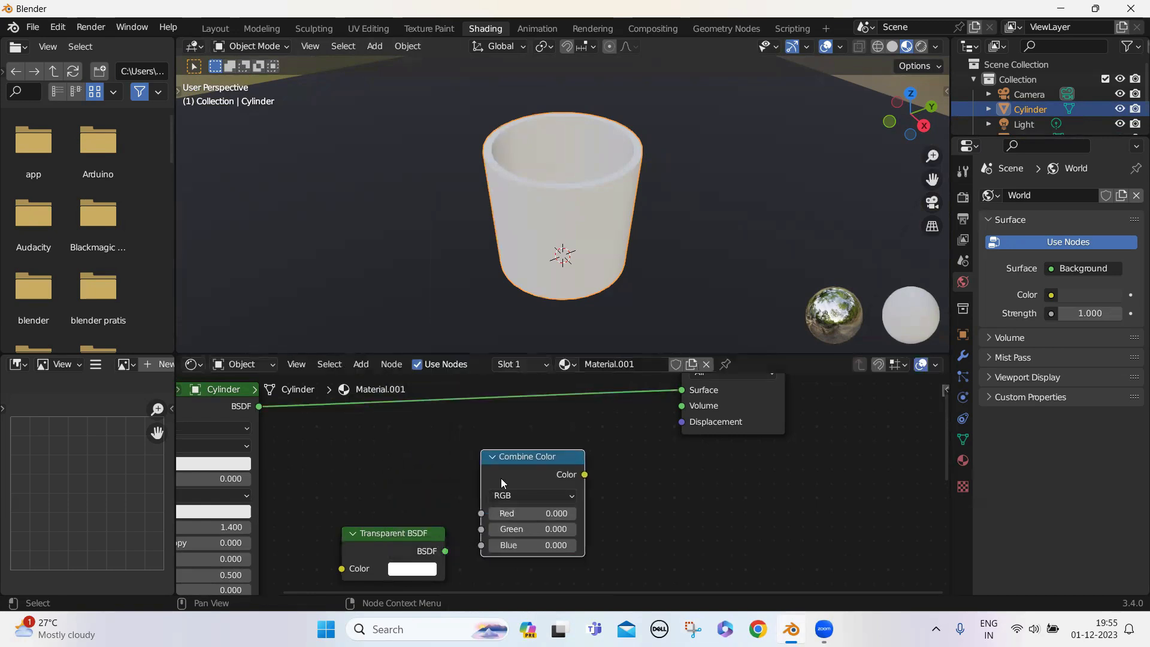
key("x")
- Insert a Mix Shader into the link before the Material Output and connect the Transparent BSDF to its second Shader input
left_click(361, 364)
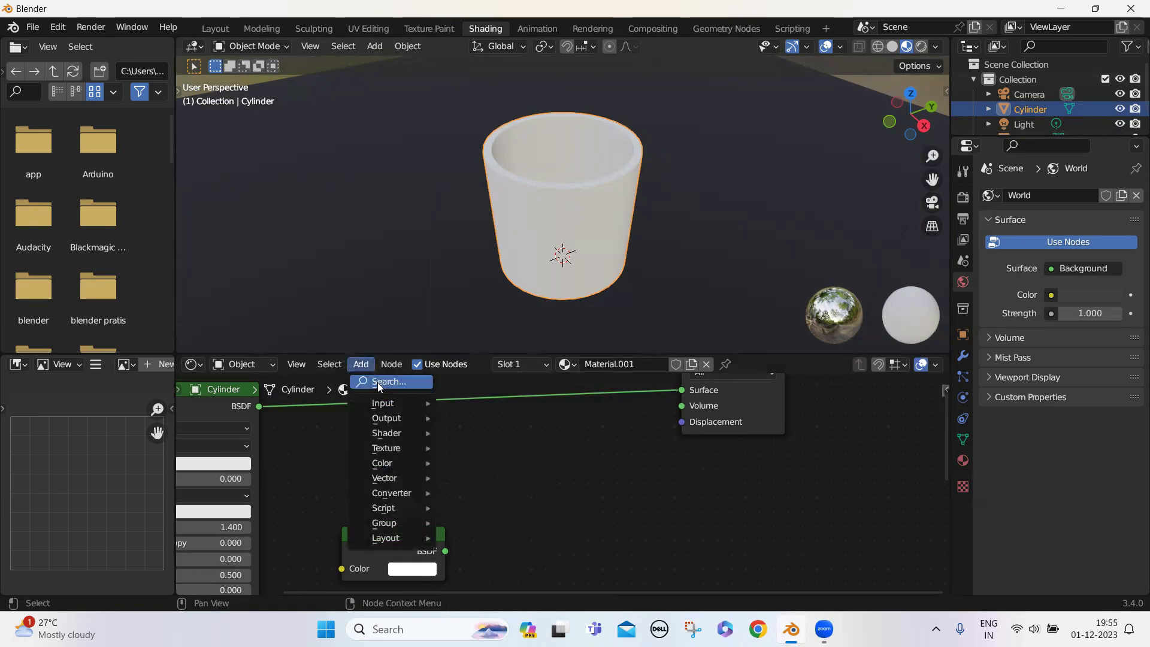
left_click(375, 381)
type("mix")
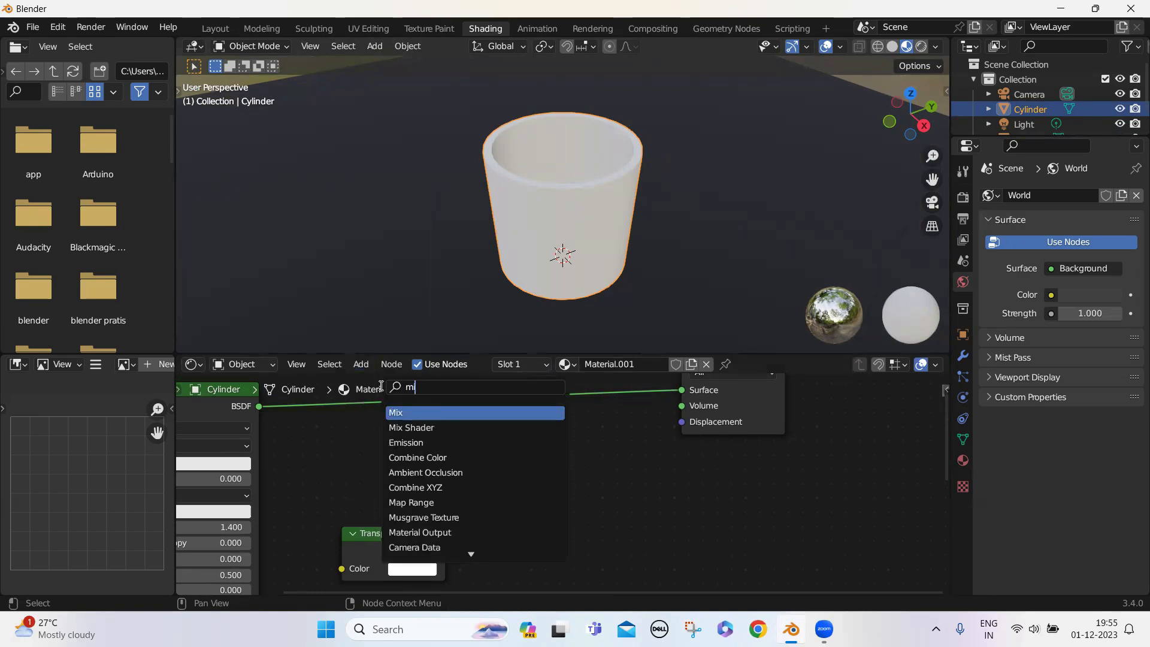
left_click(406, 428)
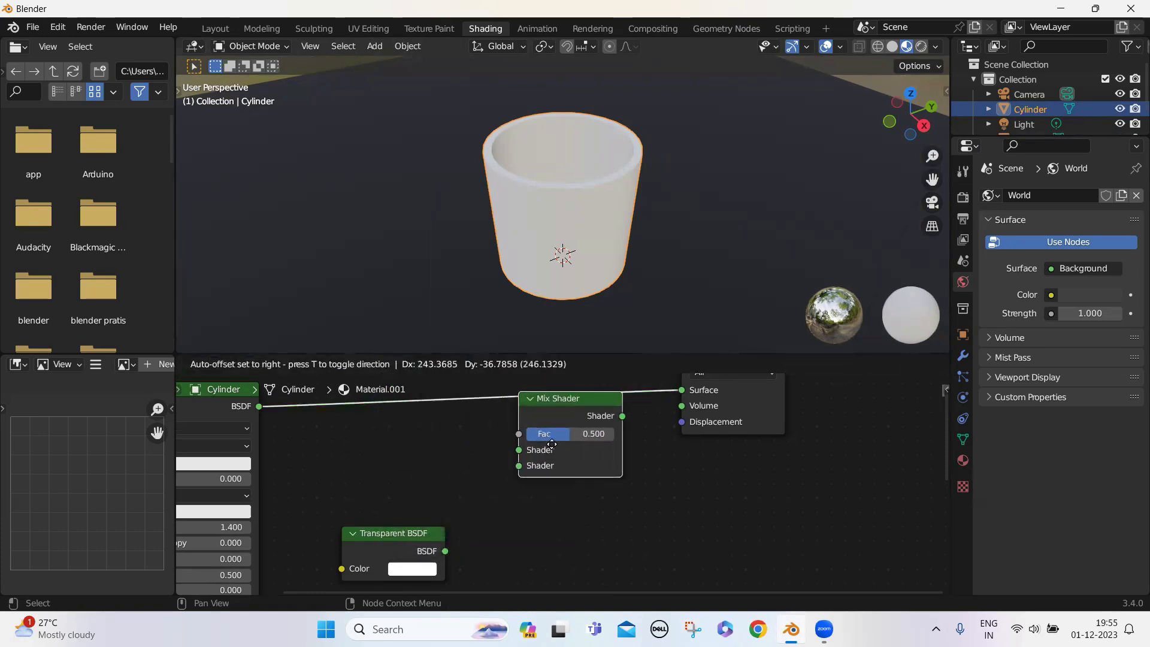
left_click(507, 432)
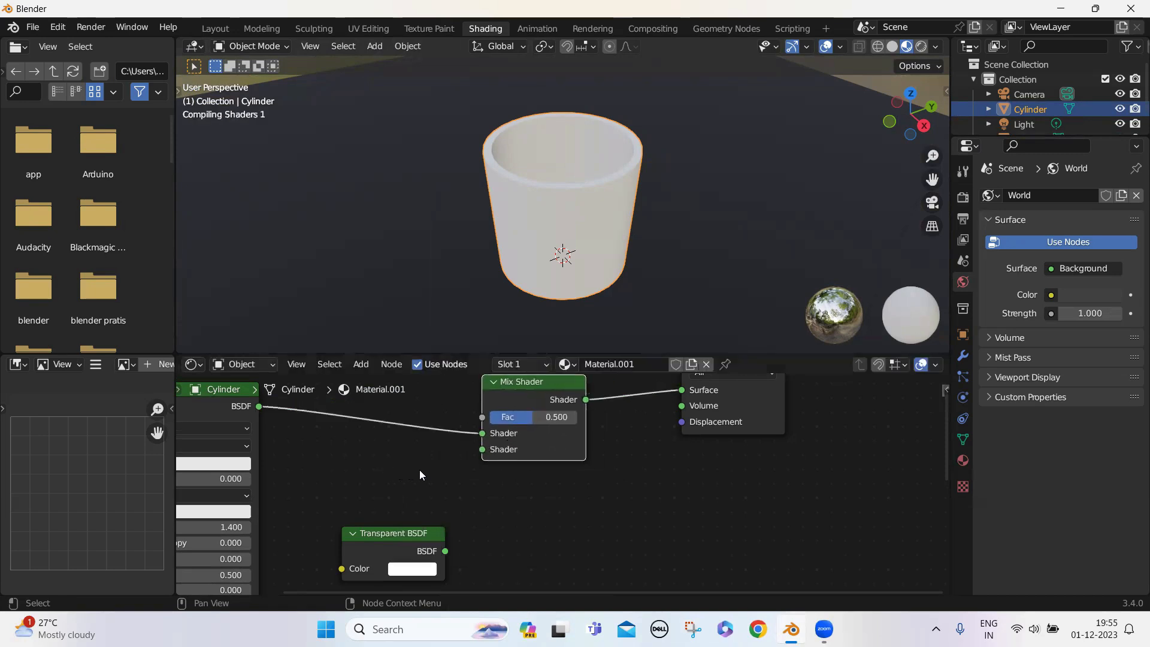
left_click_drag(446, 551, 480, 454)
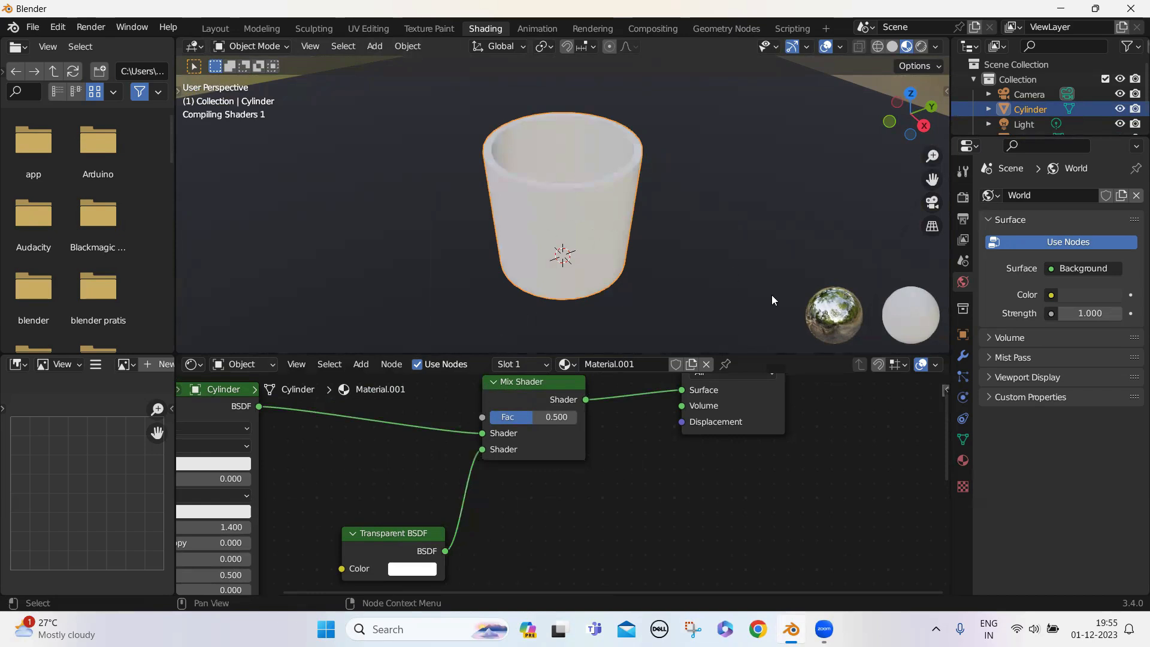
- Set the cup material's Blend Mode to Alpha Blend
left_click(963, 461)
scroll(1018, 473, "down", 2)
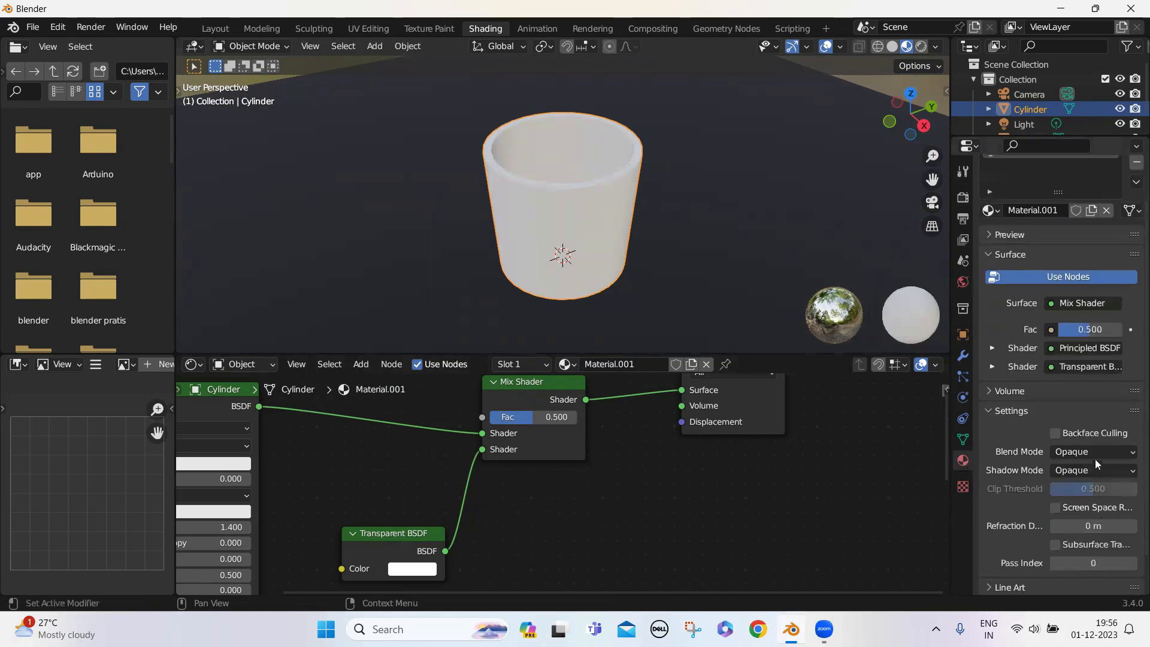
left_click(1078, 451)
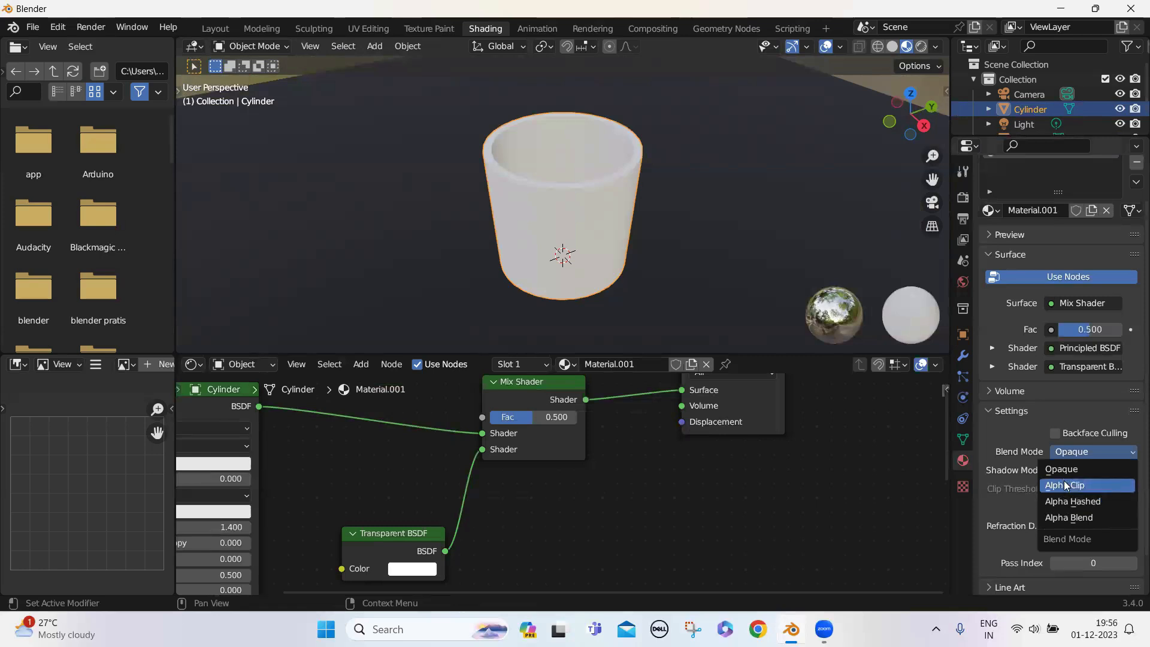
left_click(1065, 517)
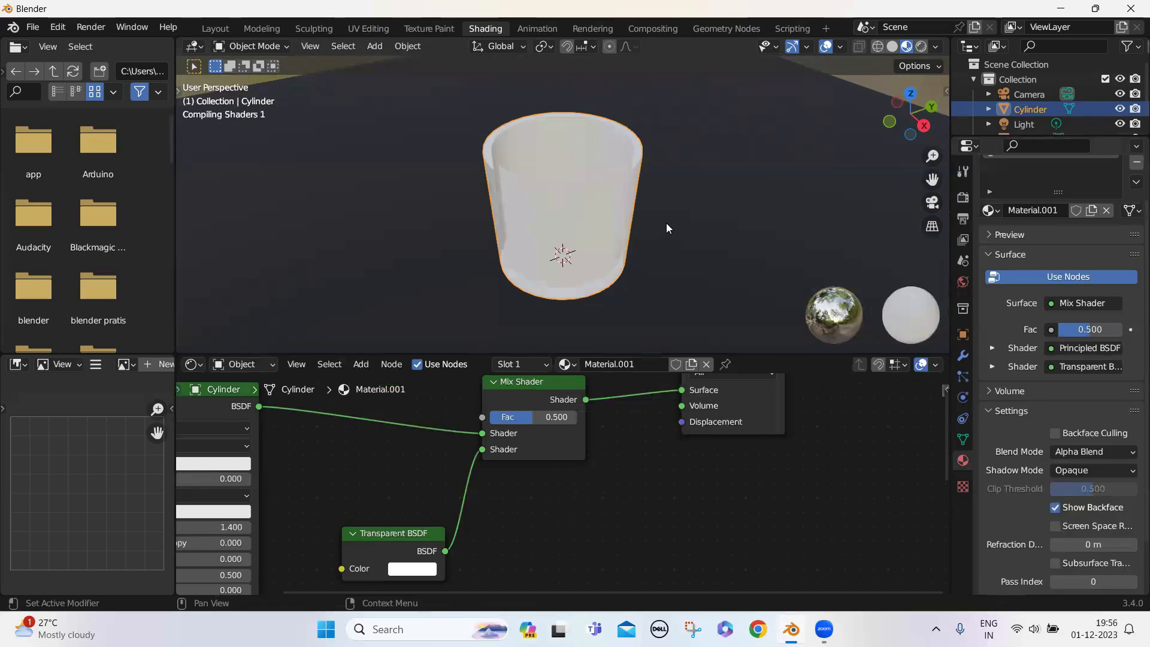
middle_click_drag(617, 236, 605, 258)
scroll(586, 218, "up", 3)
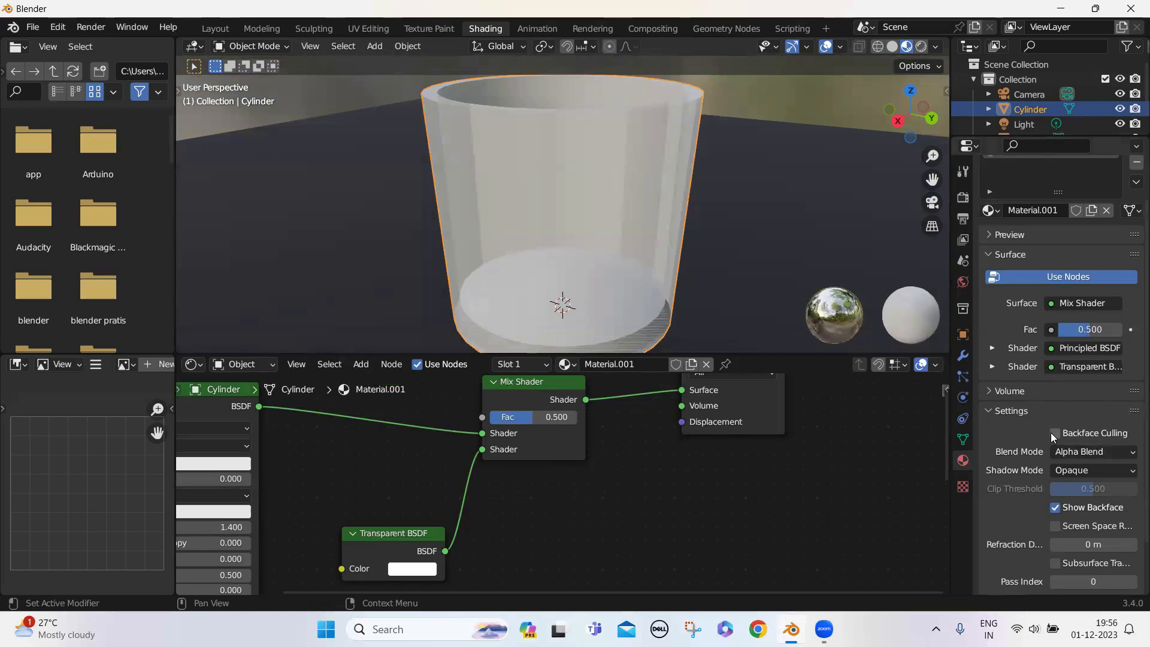
- Enable Backface Culling for the cup material and set its Shadow Mode to Alpha Clip
left_click(1055, 432)
middle_click_drag(570, 190, 514, 183)
left_click(1100, 472)
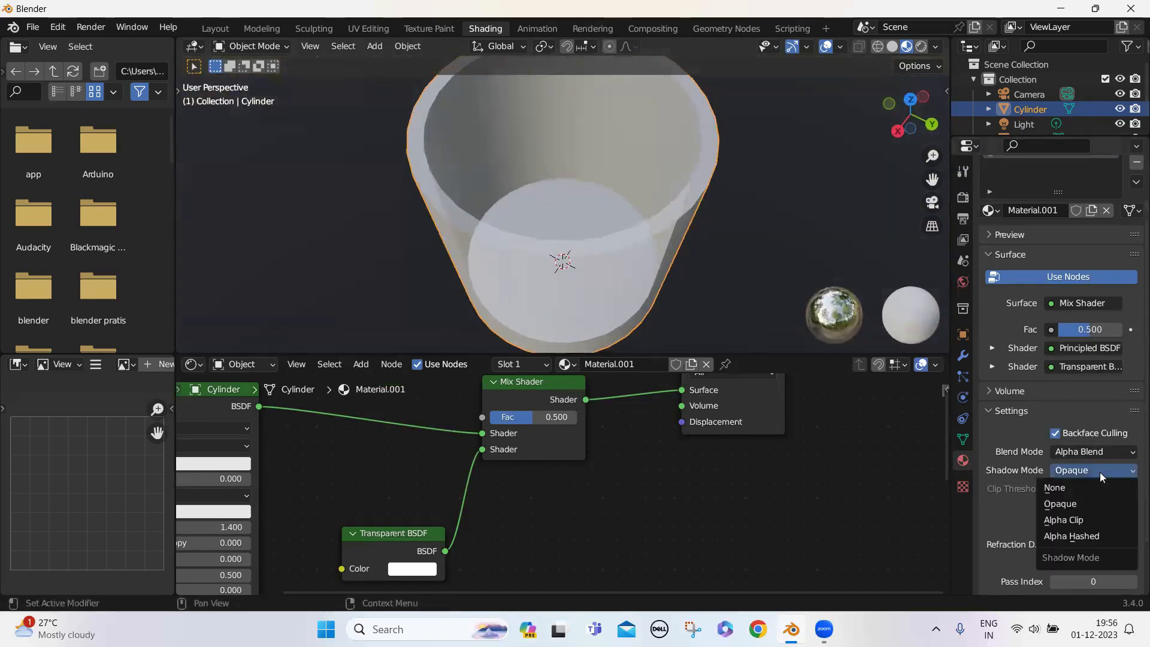
left_click(1068, 519)
scroll(489, 216, "down", 3)
scroll(489, 216, "down", 4)
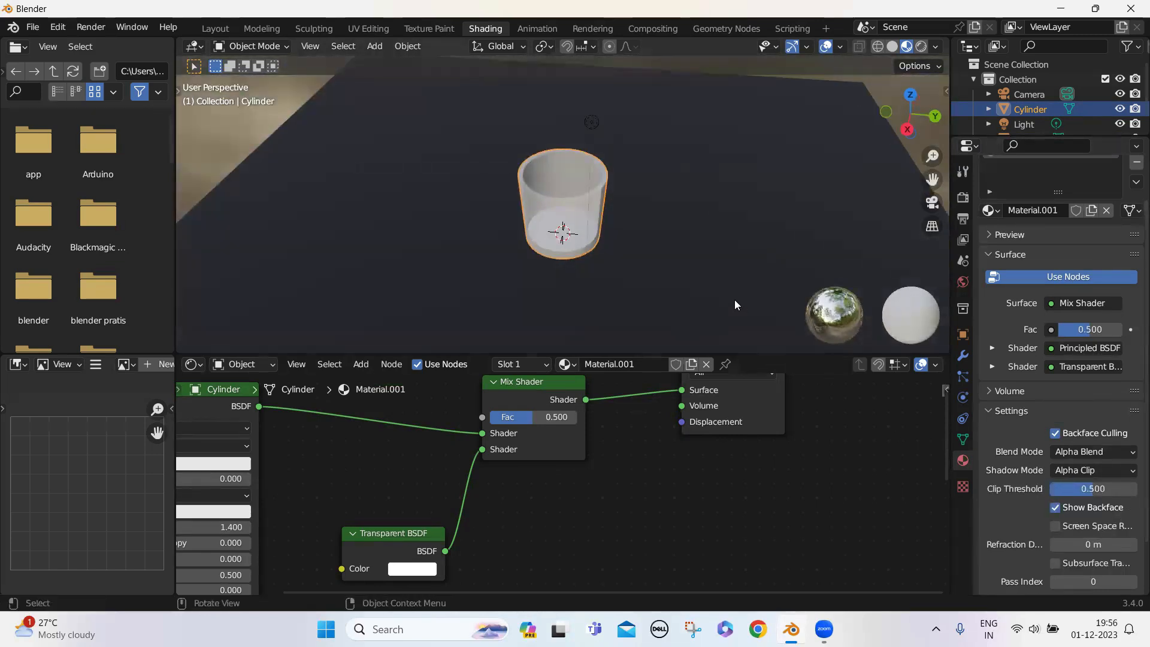
- Raise the Mix Shader factor of the cup material to 0.687
scroll(667, 235, "up", 5)
middle_click_drag(680, 261, 610, 273)
scroll(600, 252, "down", 4)
scroll(611, 273, "up", 1)
mouse_move(524, 424)
left_mouse_down()
mouse_move(554, 425)
mouse_move(541, 424)
left_mouse_up()
- Set the cup's Principled BSDF to Roughness 0.000, Metallic 0.565 and Specular 1.000
middle_click_drag(339, 471, 647, 377)
left_click_drag(473, 517, 401, 517)
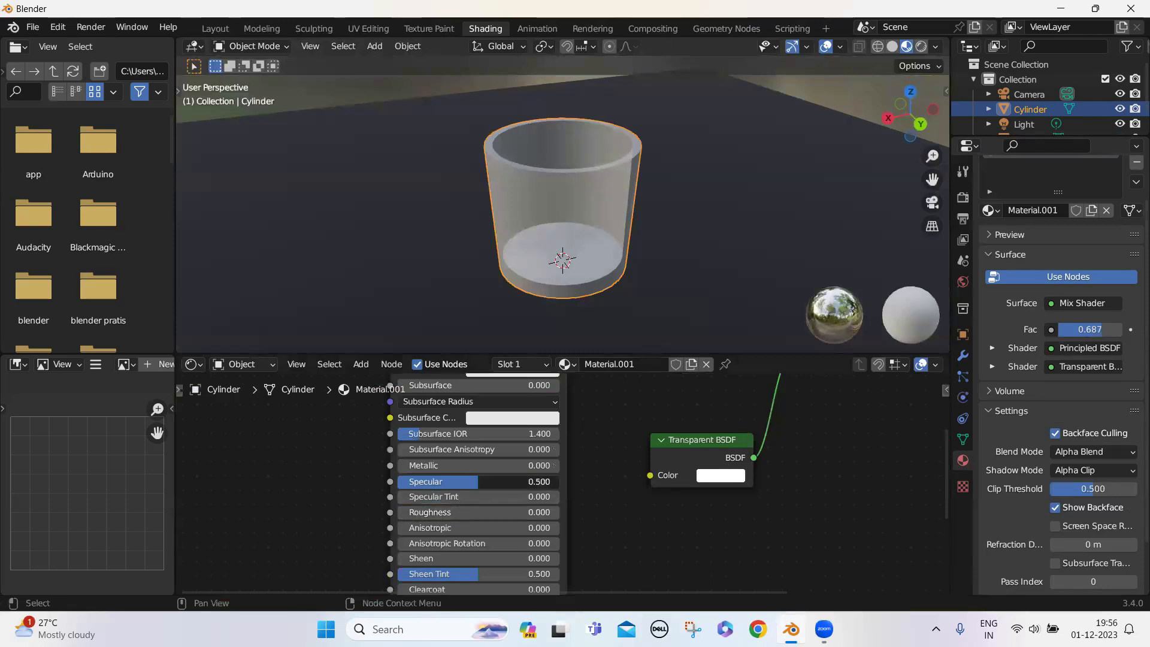
mouse_move(430, 485)
left_mouse_down()
mouse_move(414, 480)
mouse_move(431, 465)
mouse_move(559, 466)
left_mouse_up()
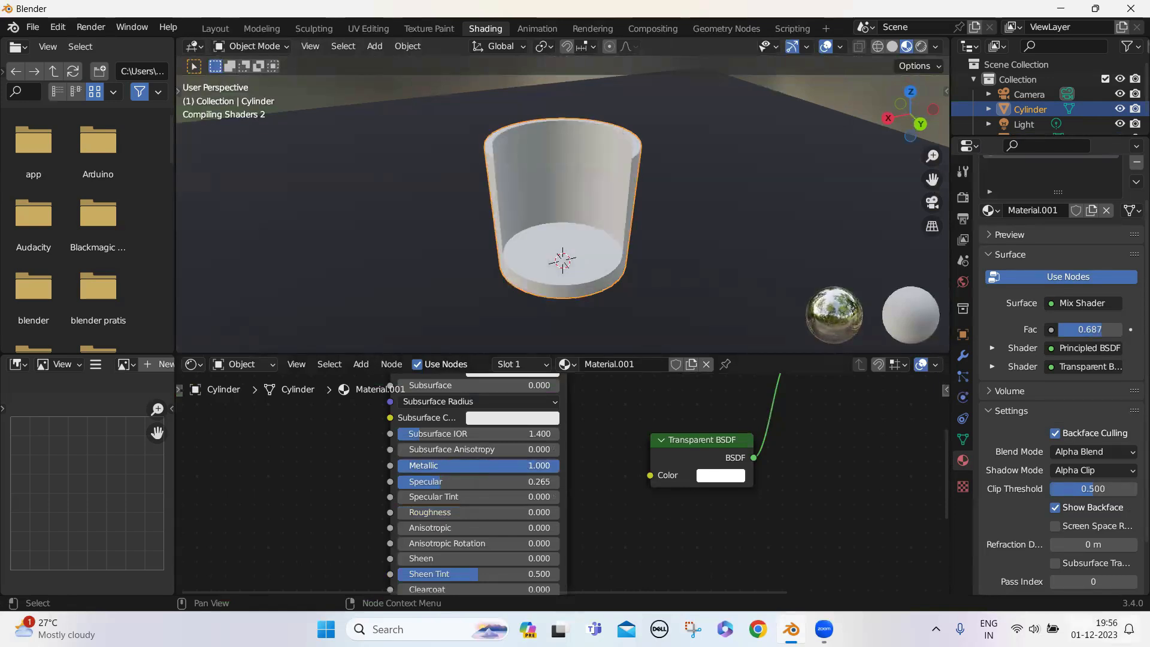
mouse_move(540, 468)
left_mouse_down()
mouse_move(463, 463)
mouse_move(450, 481)
left_mouse_up()
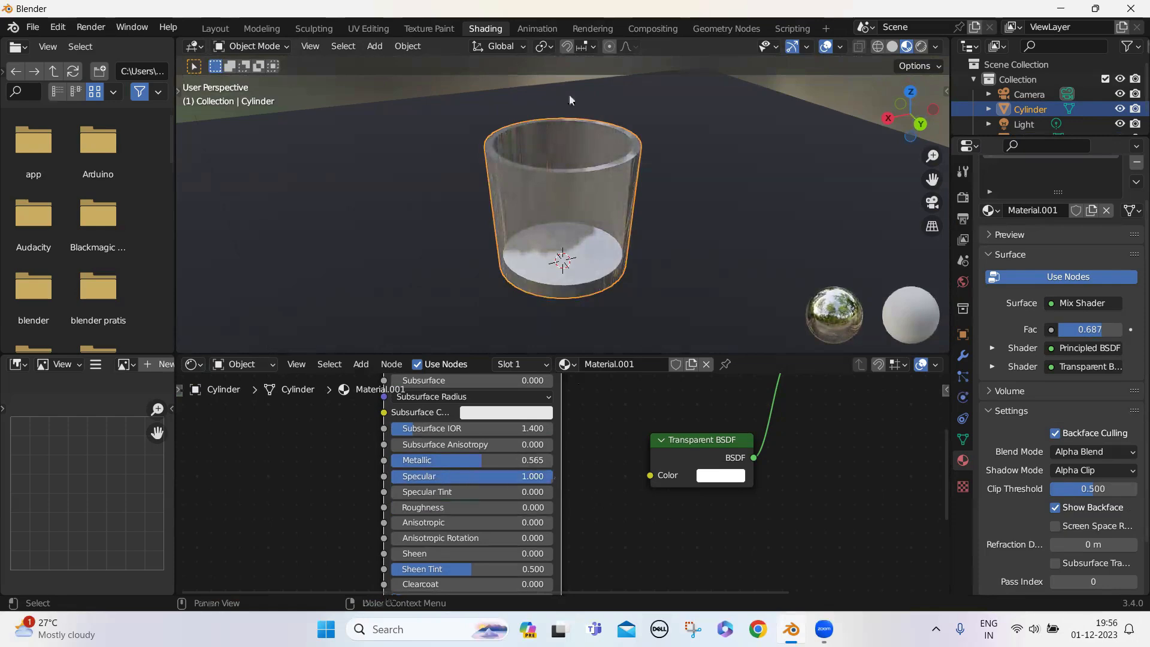
middle_click_drag(611, 181, 583, 204)
scroll(606, 178, "down", 3)
scroll(579, 215, "up", 5)
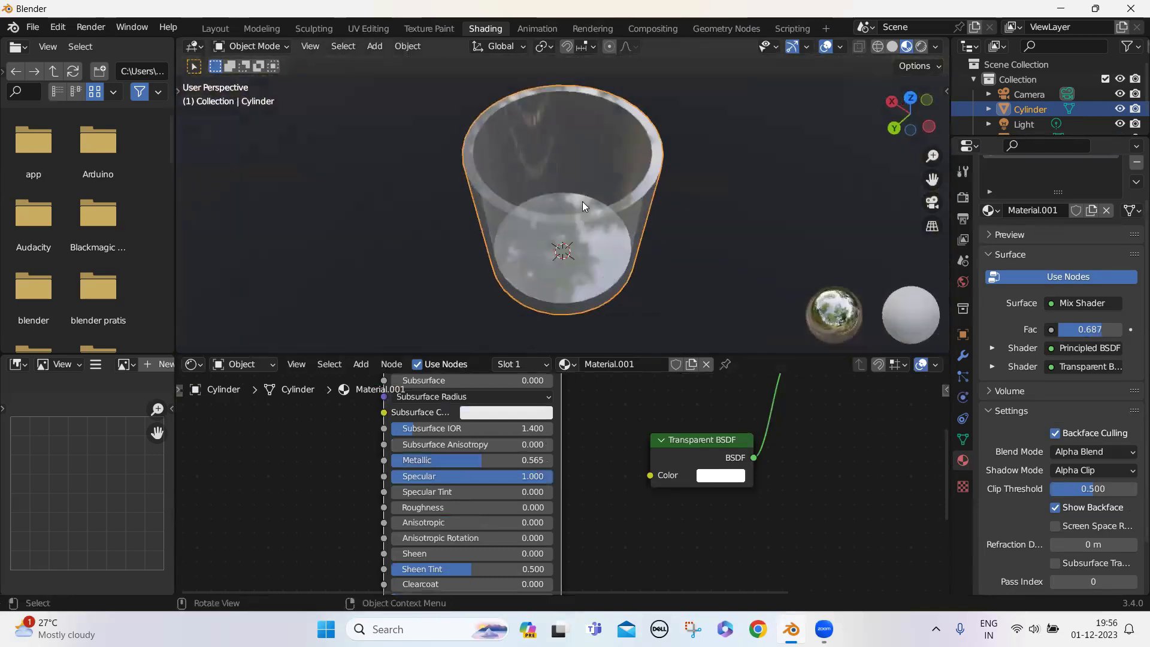
- Add a second cylinder inside the cup and move it up 1 m along the Z axis
left_click(377, 50)
mouse_move(420, 63)
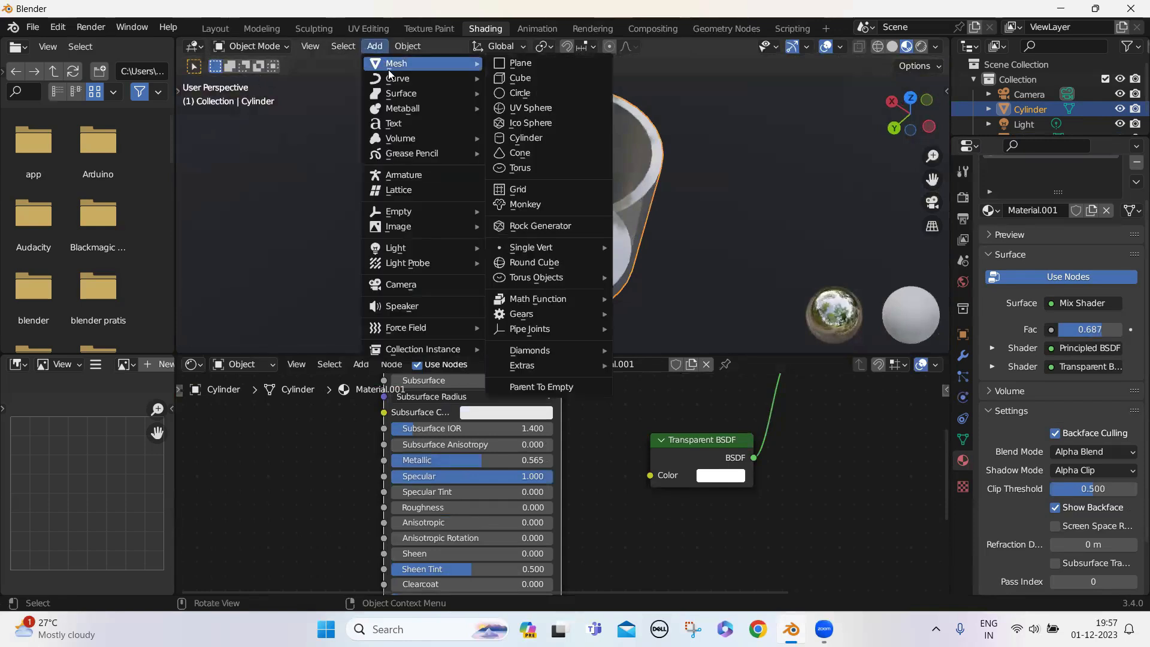
left_click(514, 138)
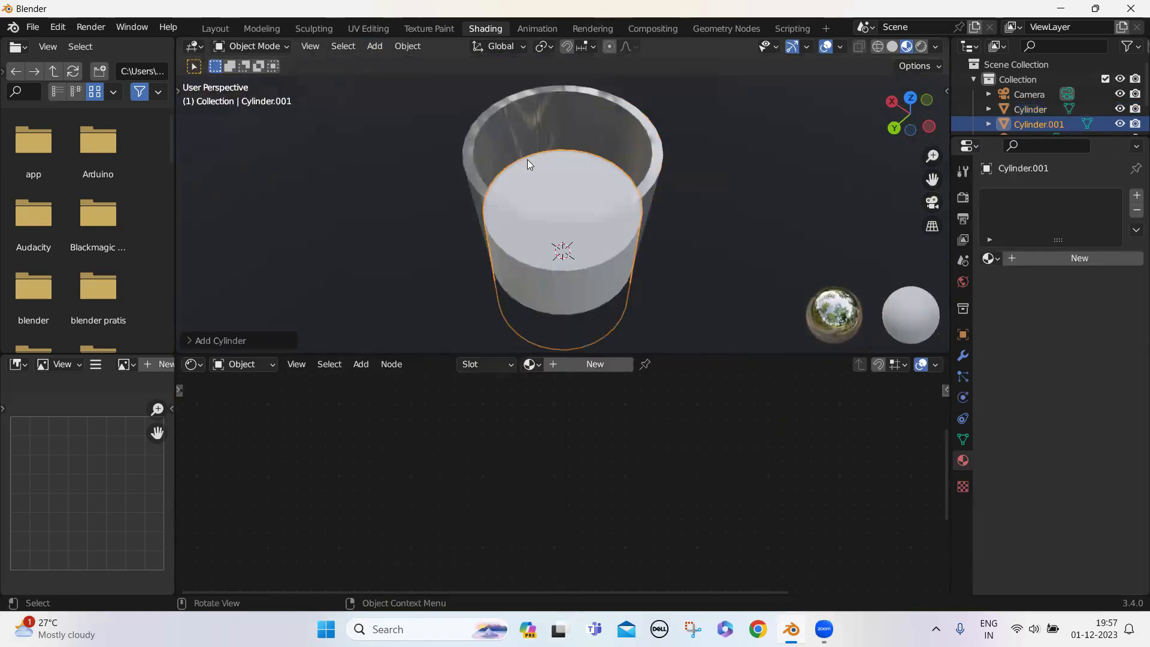
scroll(556, 185, "up", 1)
key("g")
key("z")
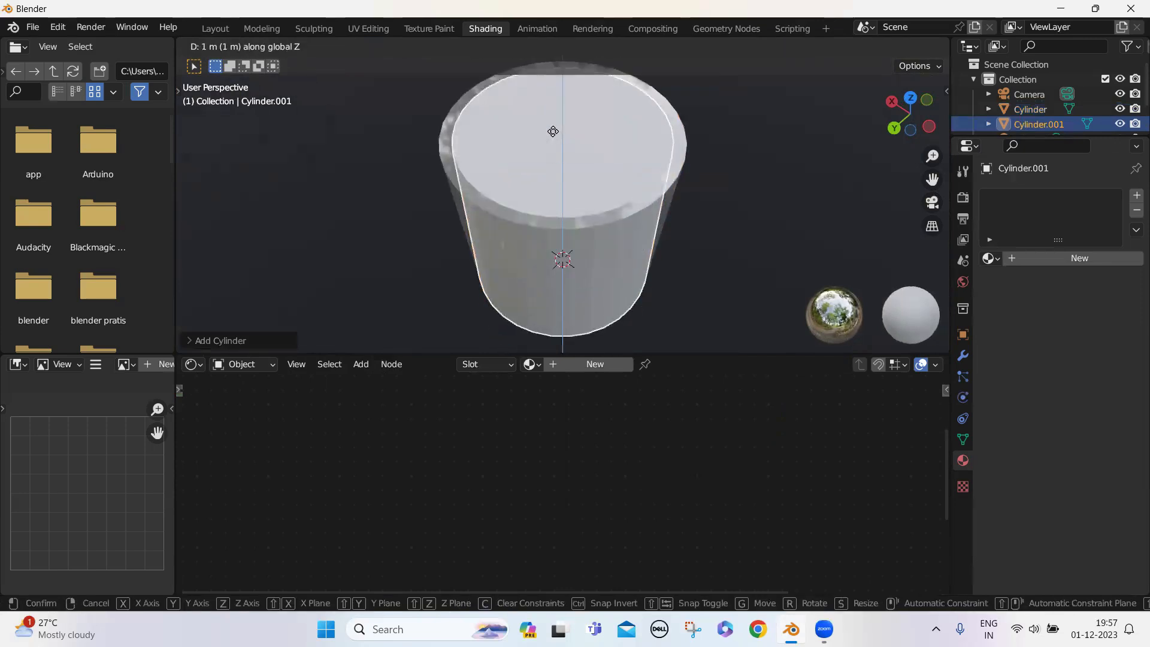
left_click(553, 131)
middle_click_drag(569, 195, 463, 122)
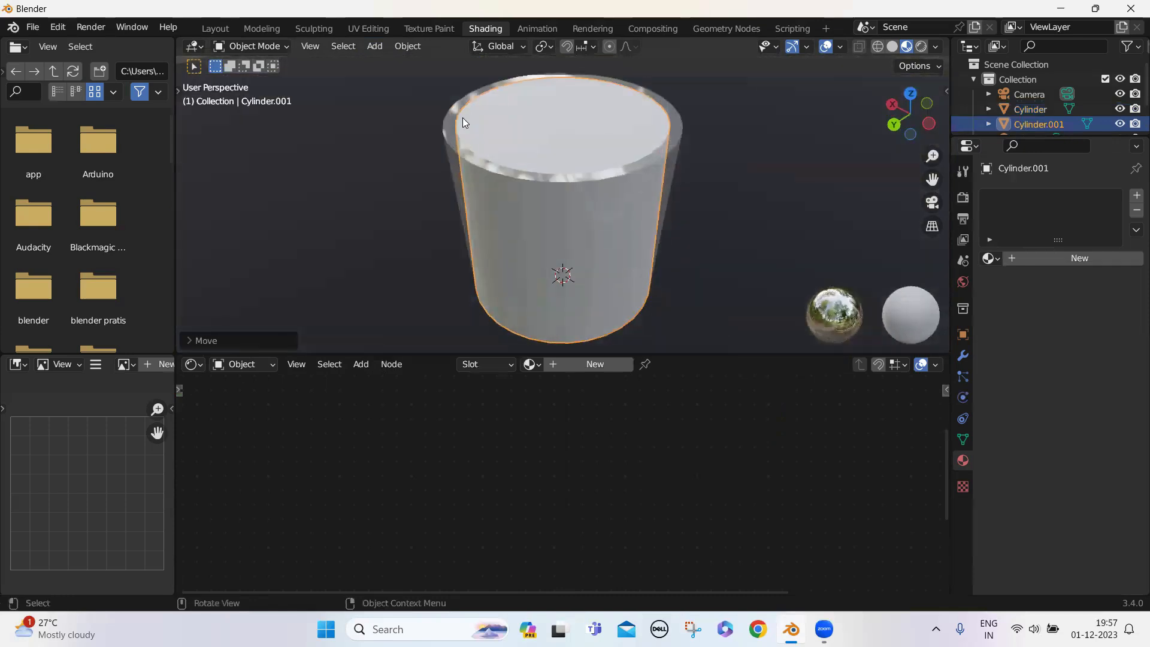
- In Edit Mode, scale down the inner cylinder's bottom face and raise it slightly along Z above the cup's base
left_click(242, 49)
left_click(244, 79)
middle_click_drag(424, 172, 519, 140)
scroll(434, 339, "up", 3)
scroll(532, 174, "down", 3)
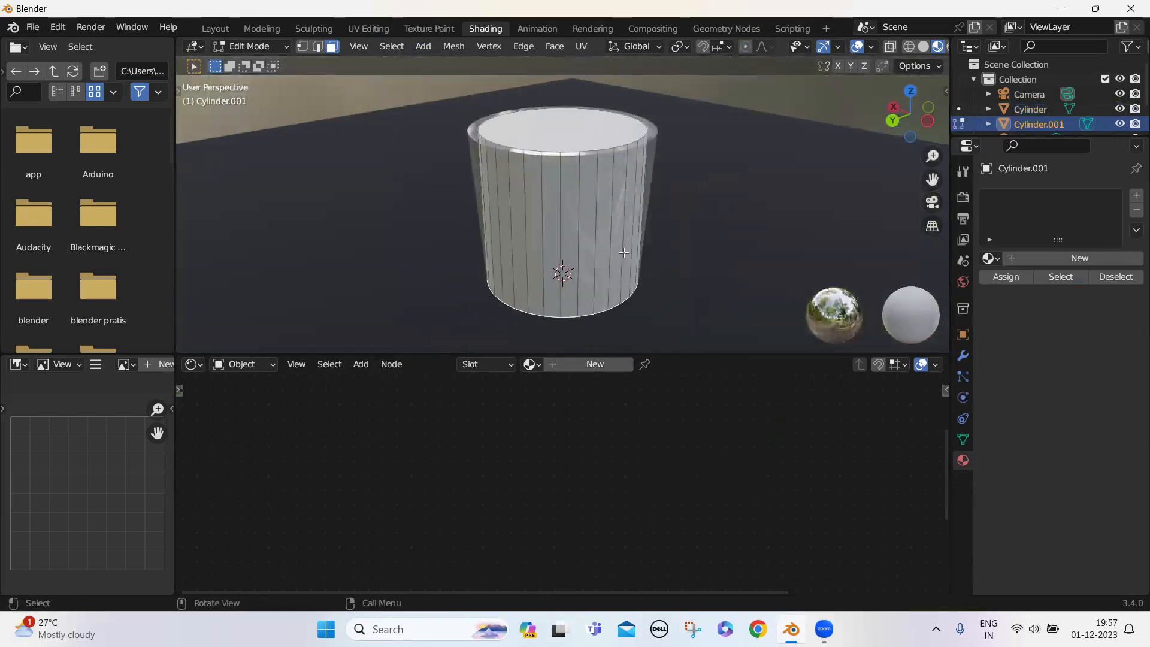
key("s")
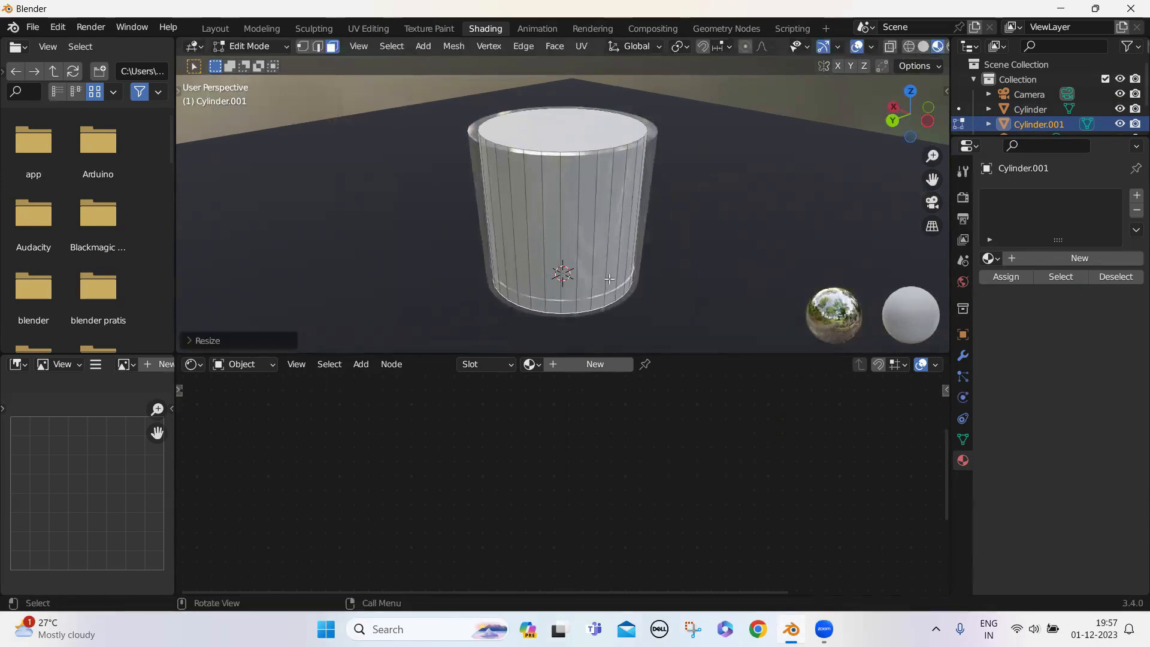
key("g")
key("z")
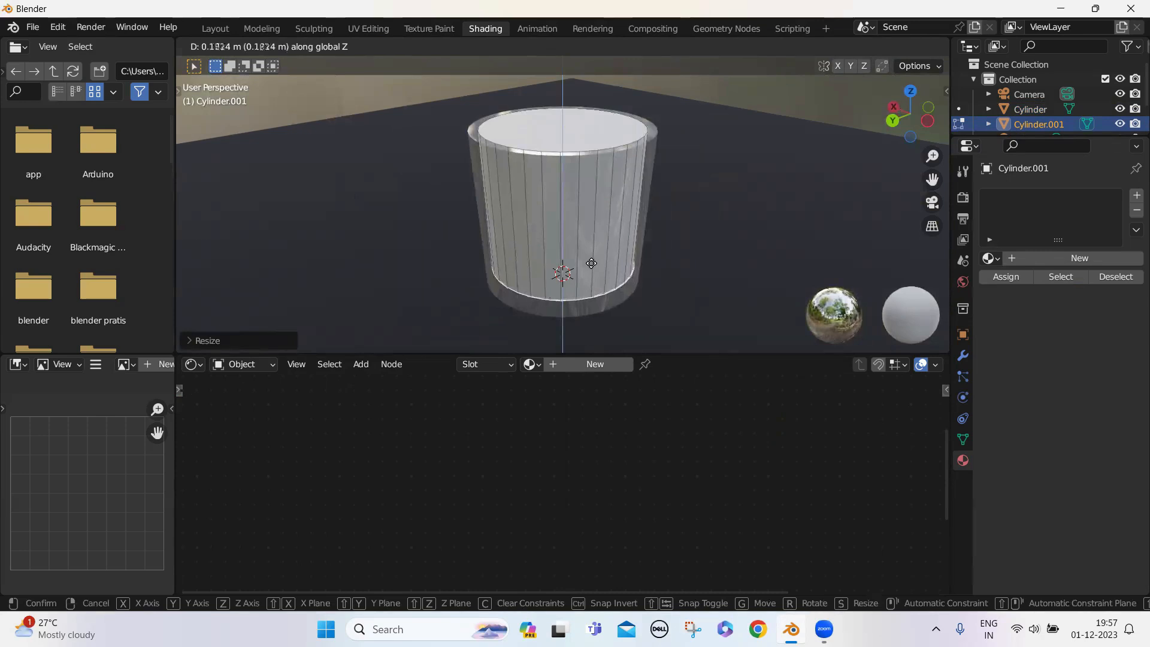
left_click(592, 264)
- Lower the inner cylinder's top face about 0.3 m along Z below the cup's rim, and return to Object Mode
scroll(554, 276, "up", 10)
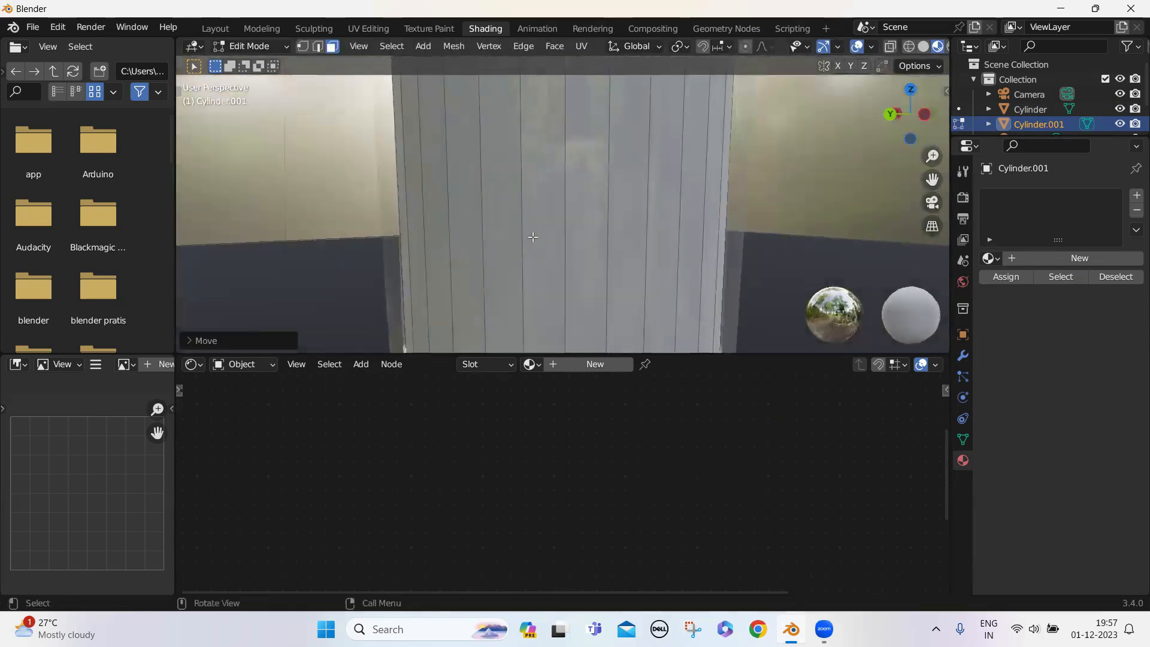
scroll(507, 244, "down", 4)
middle_click_drag(480, 262, 478, 314)
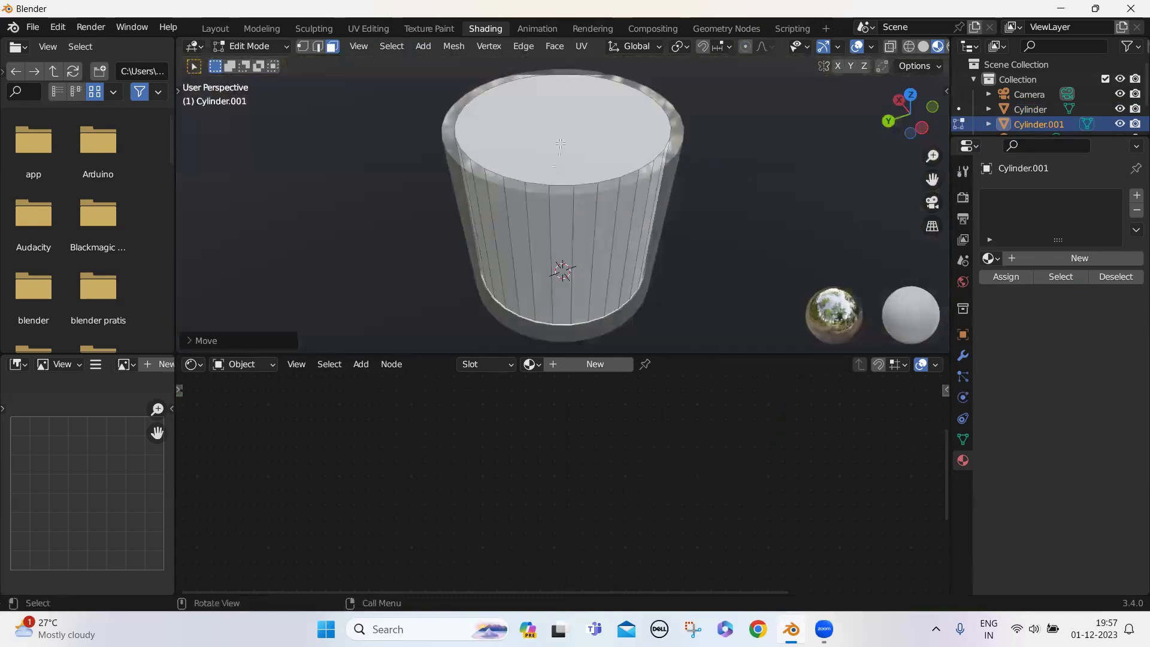
left_click(561, 144)
key("g")
key("z")
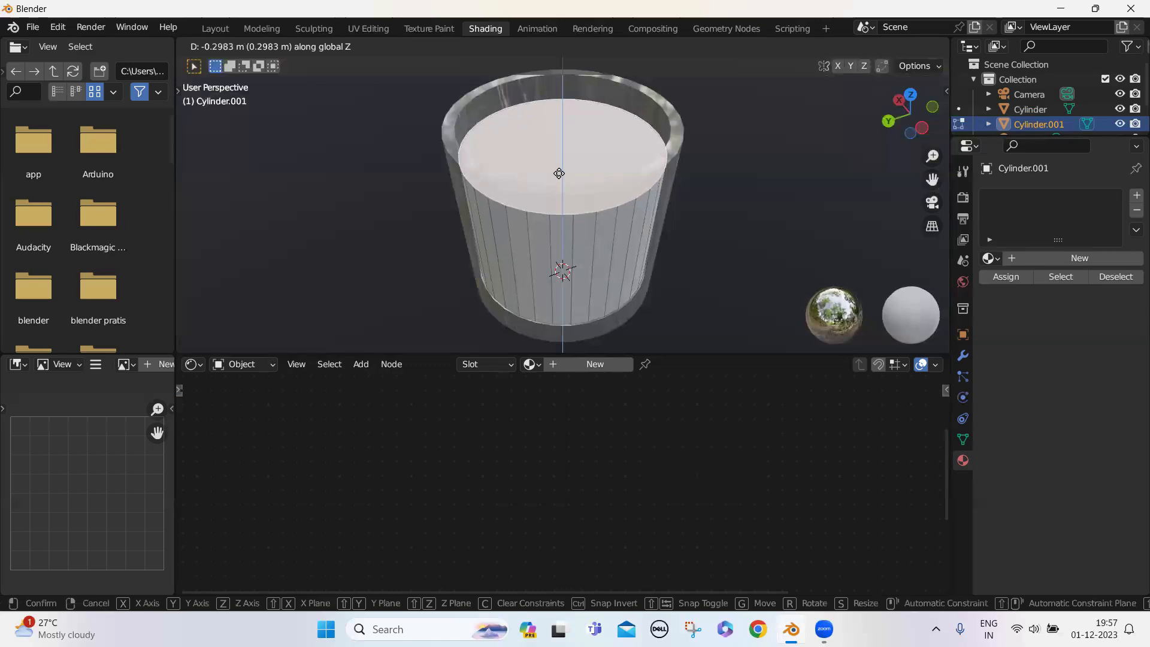
left_click(563, 183)
middle_click_drag(563, 183, 424, 199)
left_click(274, 46)
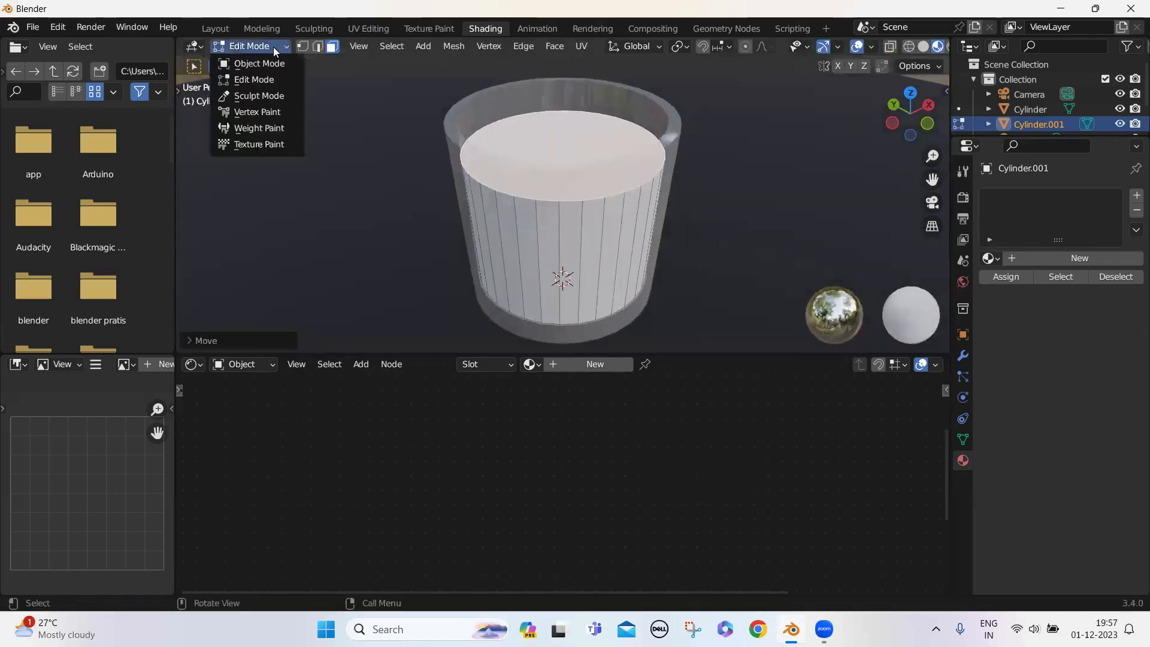
left_click(271, 63)
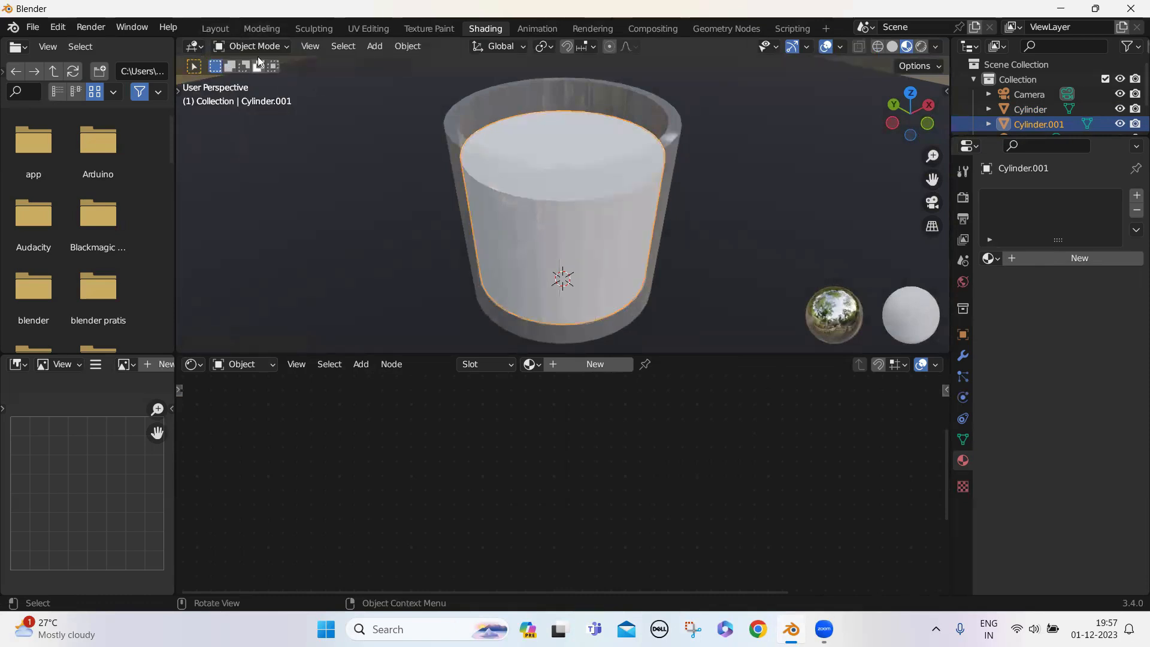
- Assign Material.001 to the inner cylinder and make it a separate single-user copy
middle_click_drag(501, 209, 446, 237)
scroll(553, 233, "up", 3)
scroll(552, 233, "down", 5)
middle_click_drag(545, 264, 522, 315)
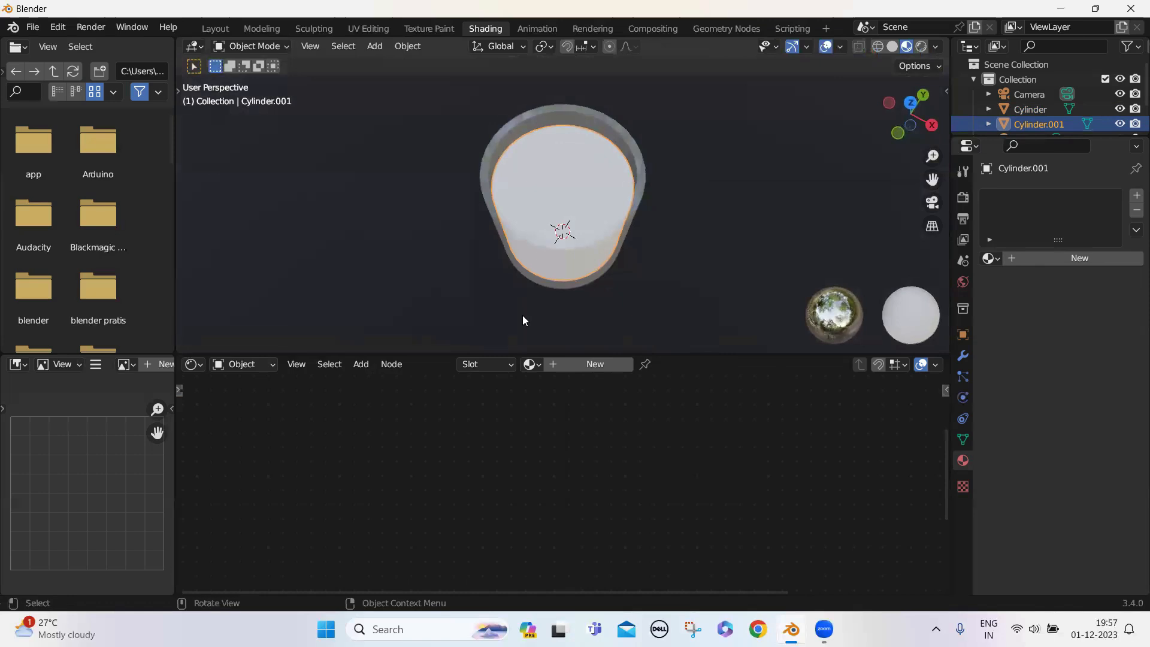
left_click(527, 364)
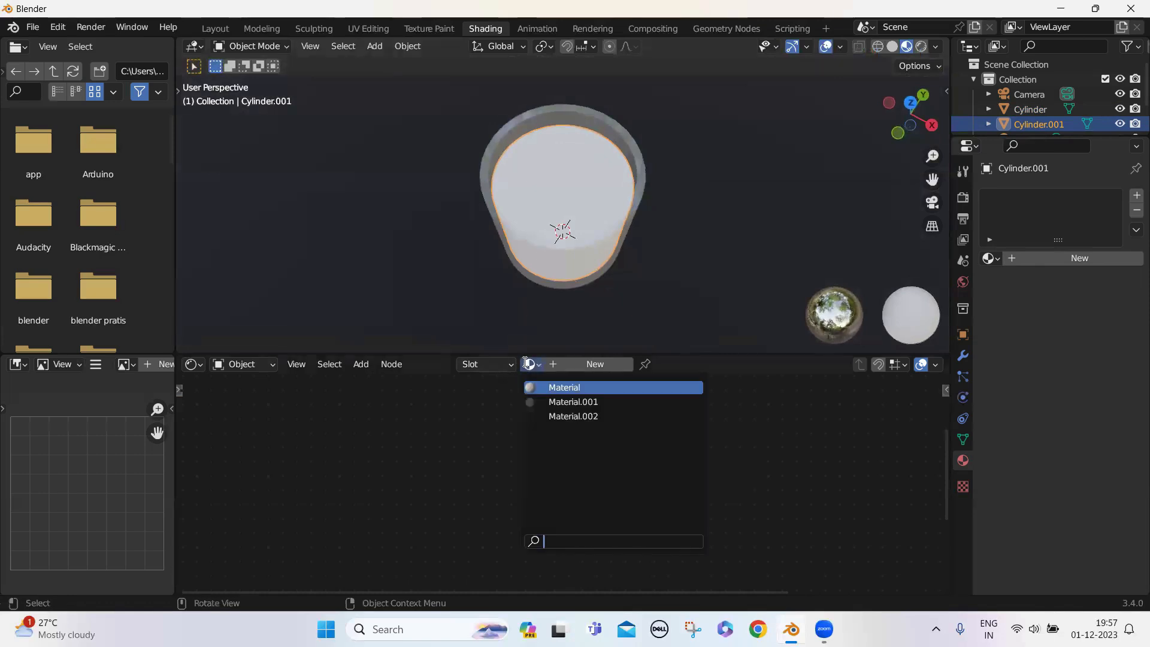
left_click(557, 401)
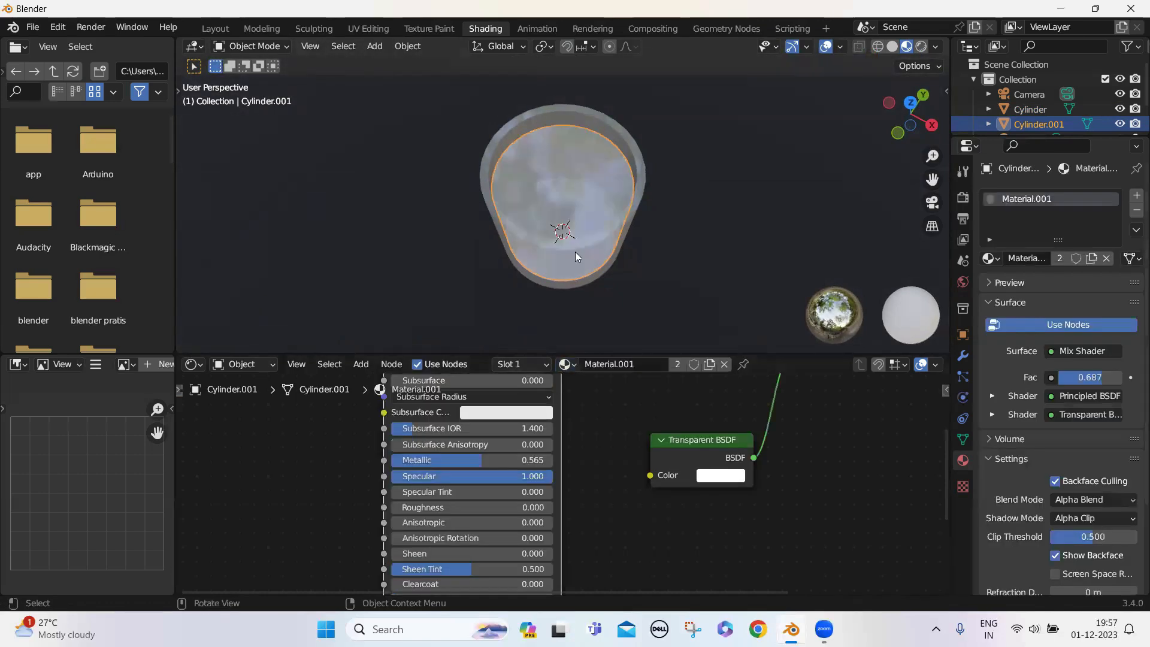
scroll(579, 244, "up", 4)
middle_click_drag(572, 258, 566, 235)
scroll(566, 235, "down", 1)
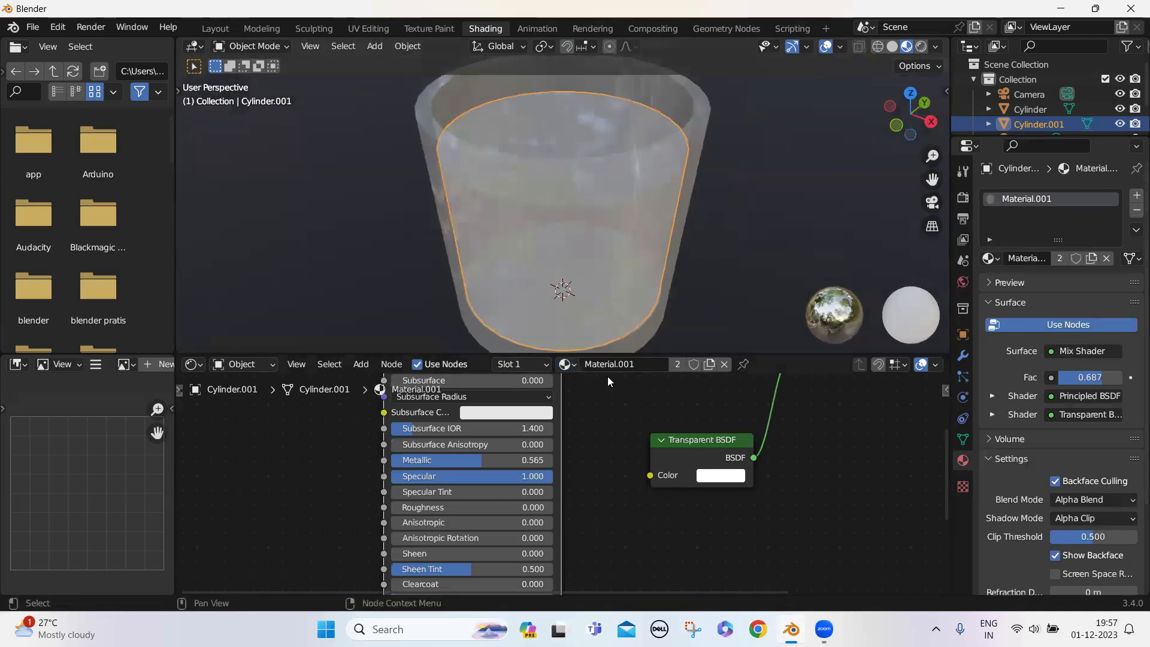
left_click(677, 364)
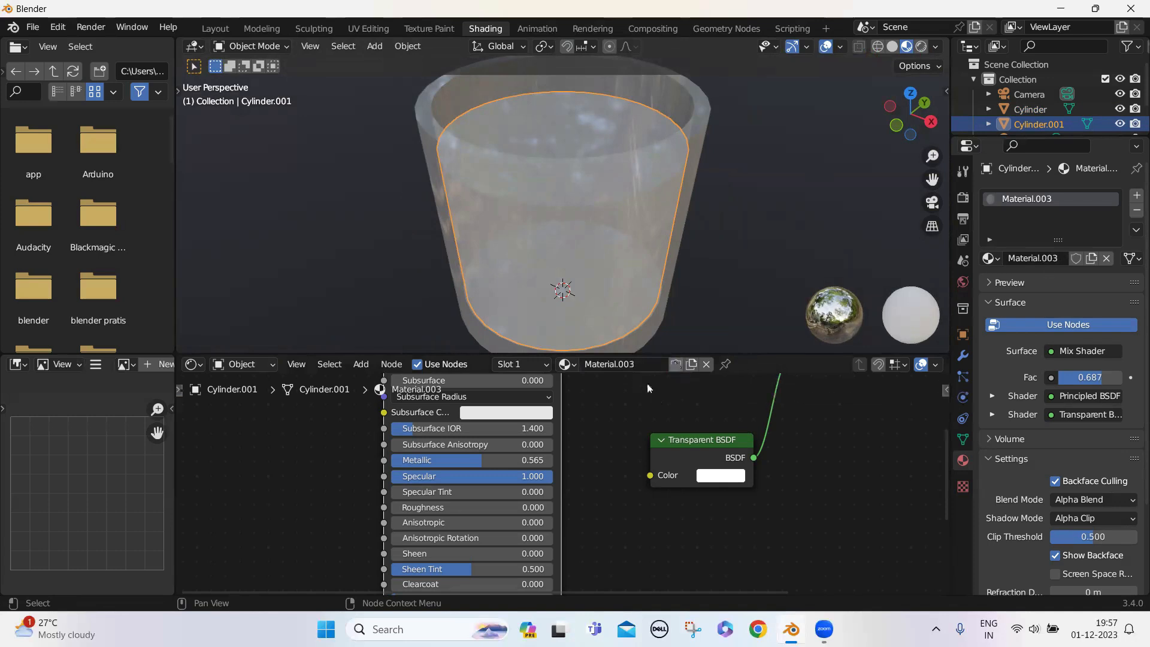
- Change the inner cylinder material's Base Color to light blue and deselect the cylinder
middle_click_drag(646, 279, 546, 213)
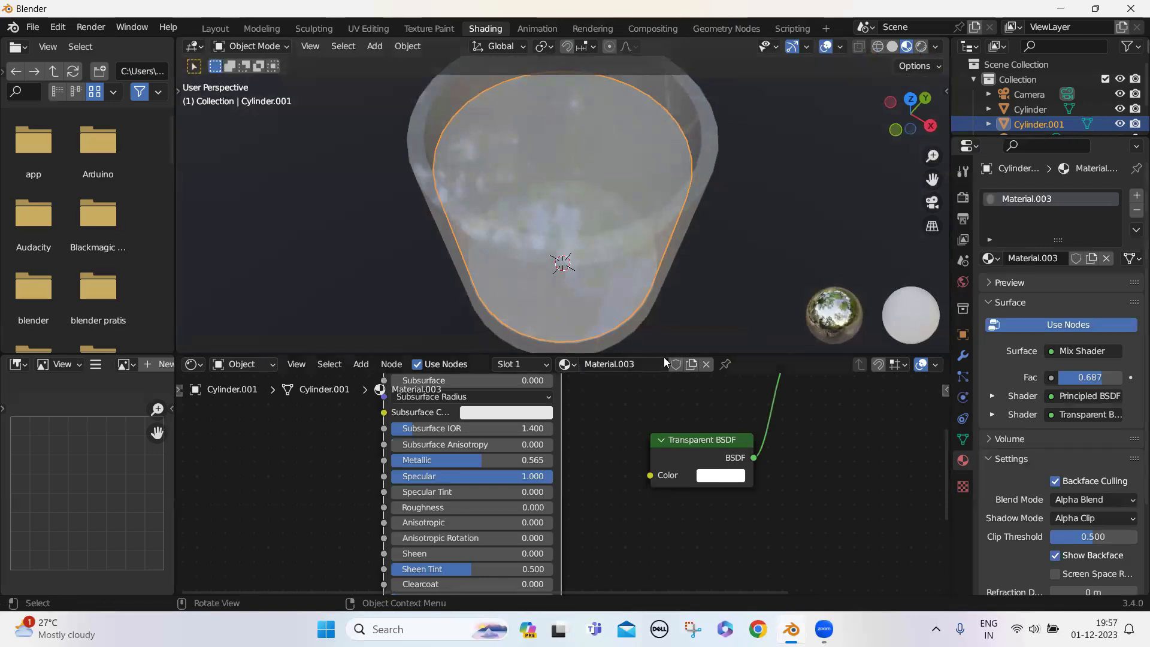
scroll(655, 384, "down", 1)
middle_click_drag(669, 431, 688, 464)
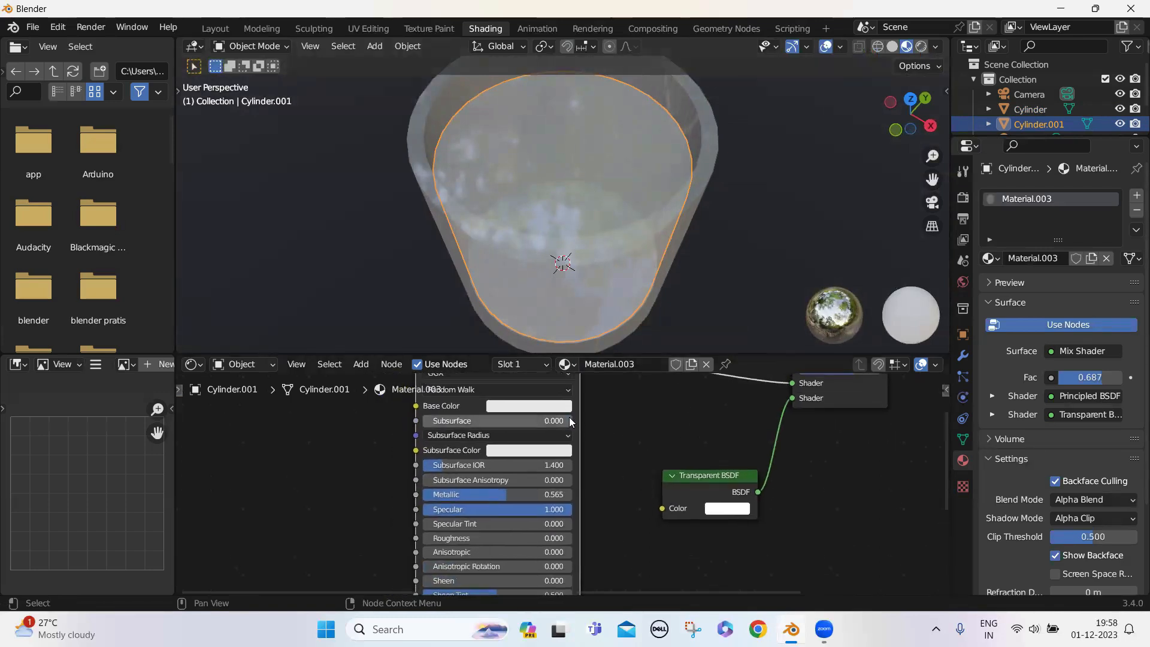
left_click(529, 406)
left_click(564, 246)
mouse_move(564, 246)
left_mouse_down()
mouse_move(549, 256)
mouse_move(558, 246)
left_mouse_up()
middle_click_drag(717, 199, 726, 136)
scroll(726, 157, "down", 3)
left_click(737, 91)
middle_click_drag(671, 173, 568, 242)
scroll(570, 247, "up", 4)
mouse_move(584, 195)
middle_mouse_down()
mouse_move(606, 234)
mouse_move(573, 176)
middle_mouse_up()
scroll(605, 234, "up", 1)
scroll(605, 234, "down", 2)
scroll(589, 214, "down", 4)
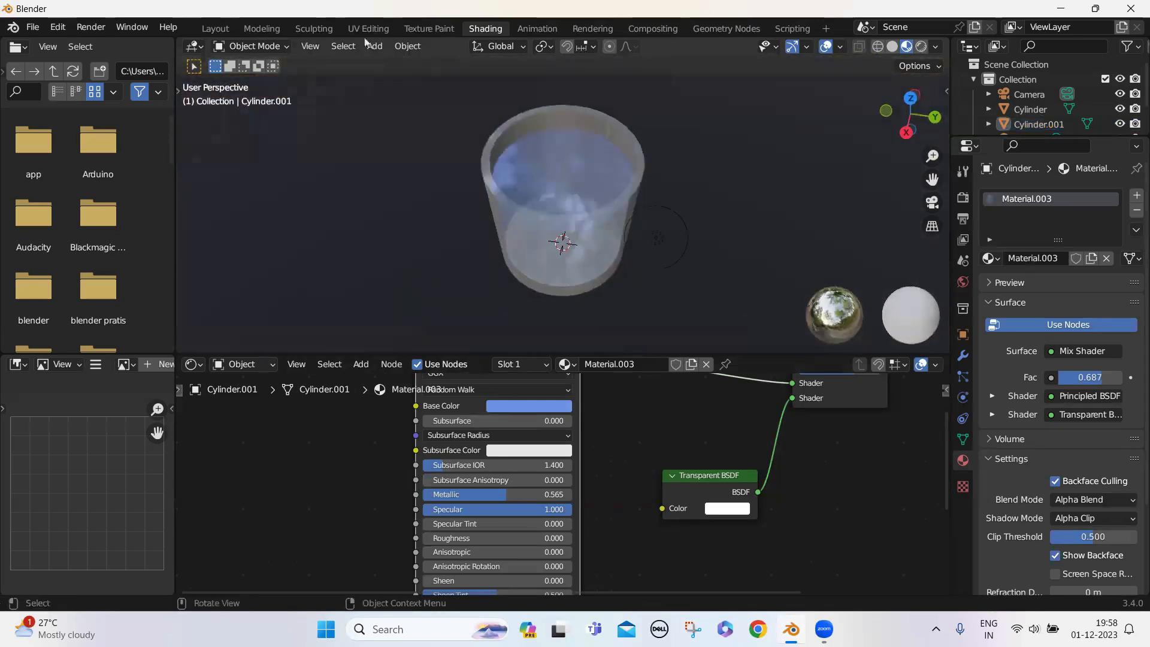
- Add a new cylinder mesh and move it straight up along Z until it sits above the cup's rim
left_click(375, 46)
mouse_move(419, 64)
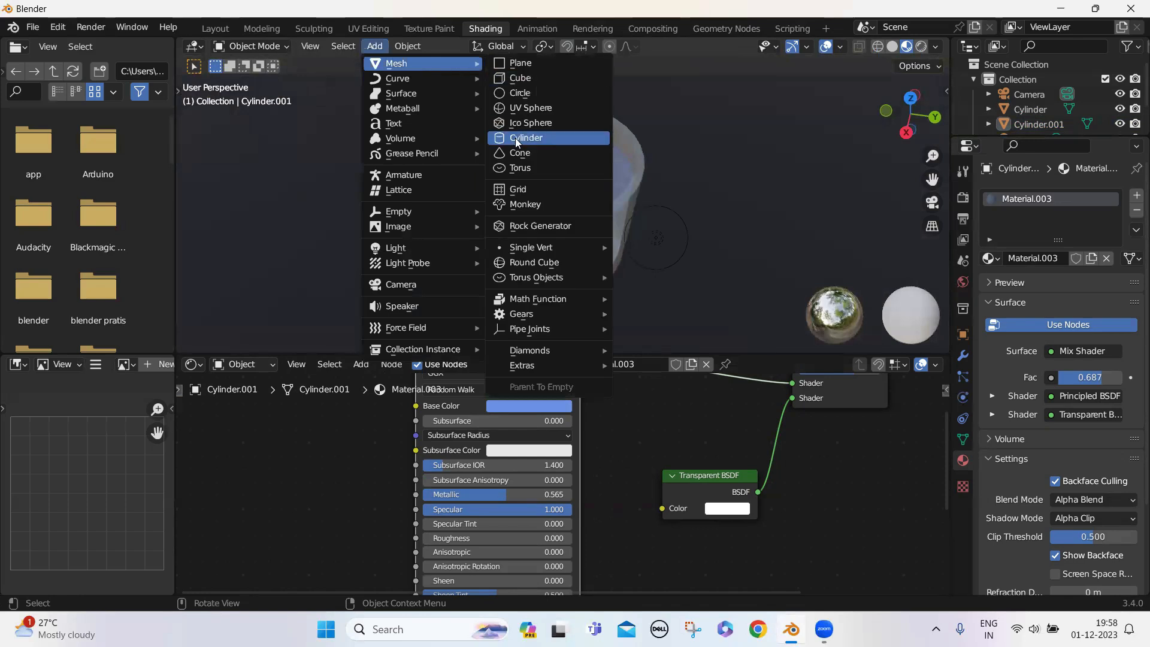
left_click(542, 139)
middle_click_drag(645, 246, 637, 231)
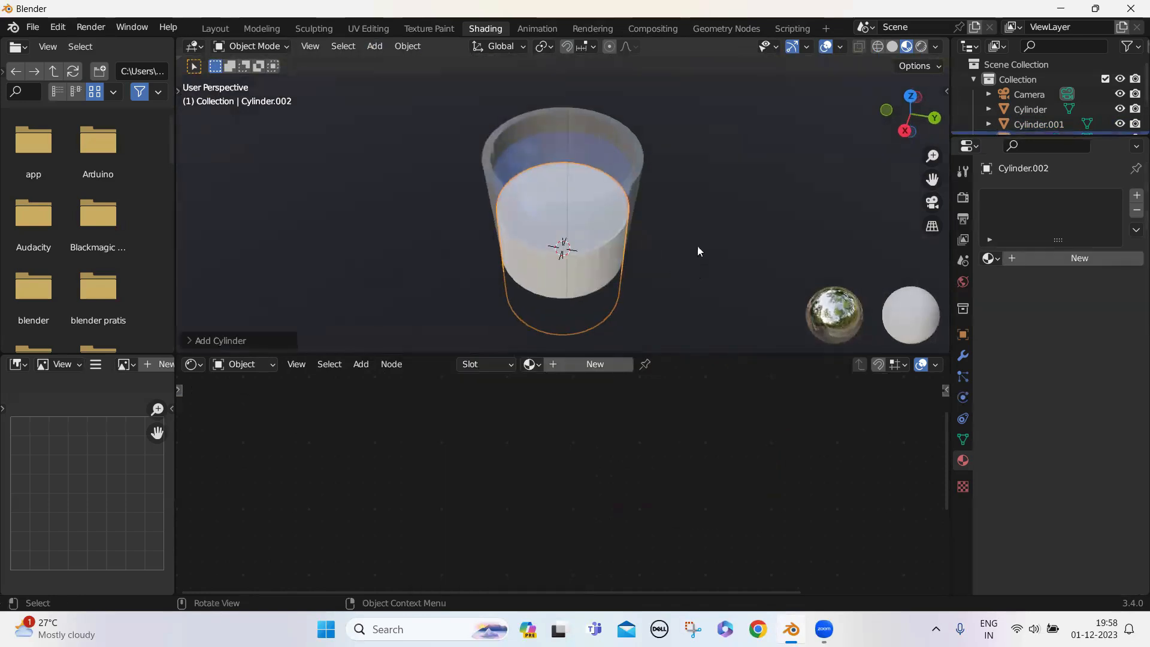
key("g")
key("z")
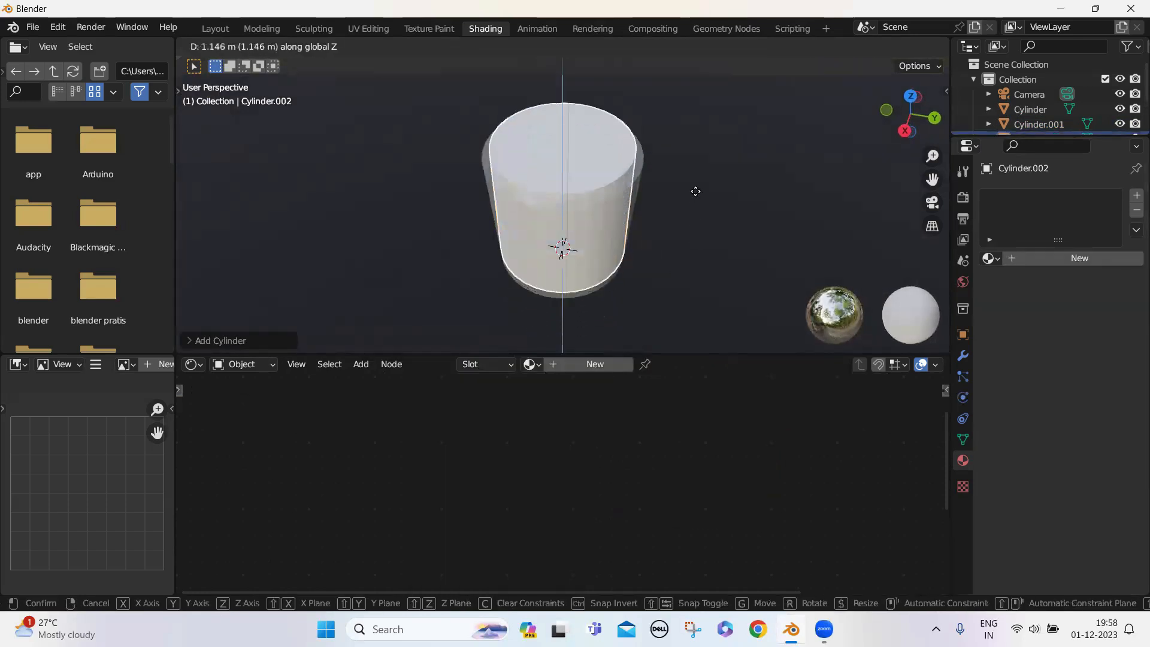
key("z")
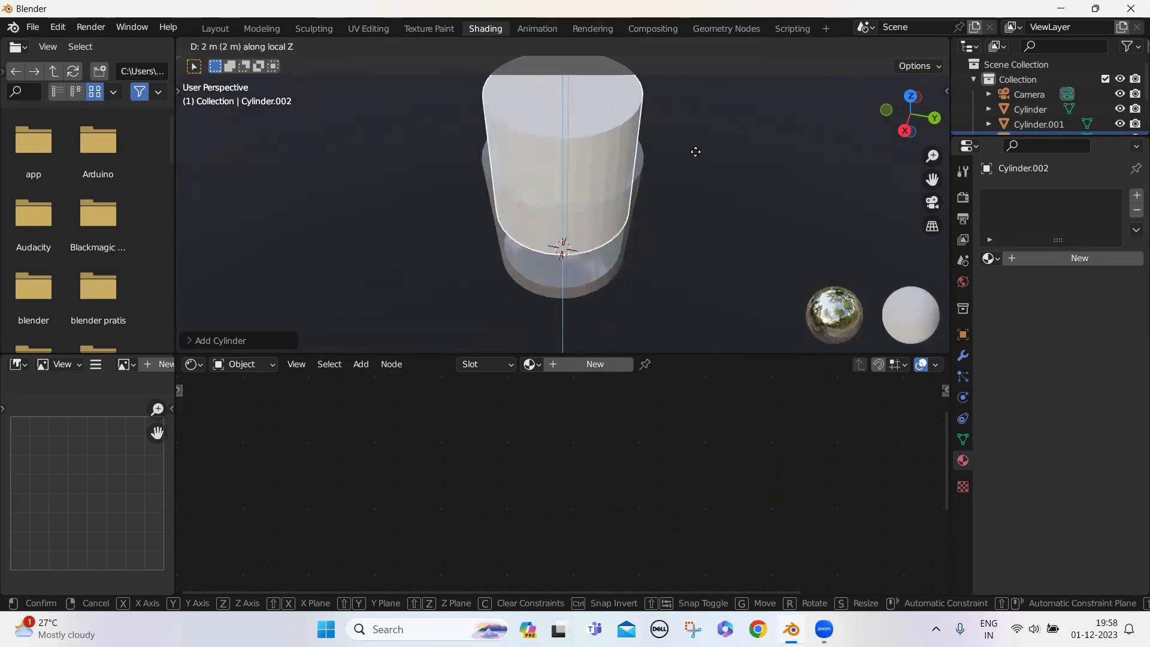
left_click(666, 303)
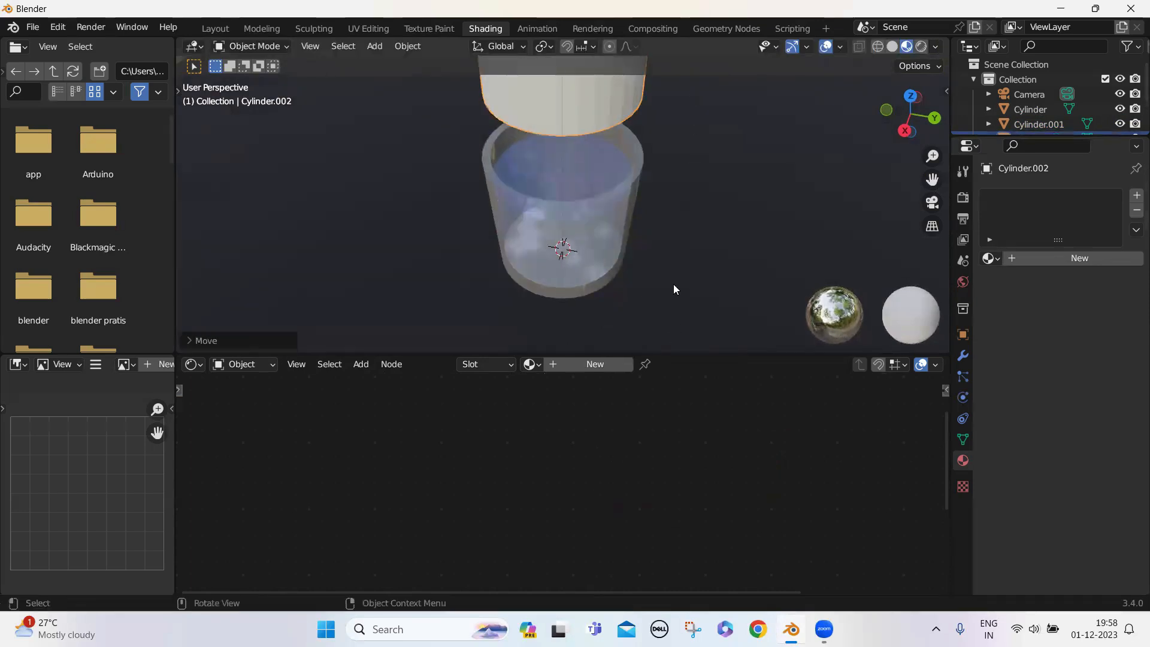
key("KP_Decimal")
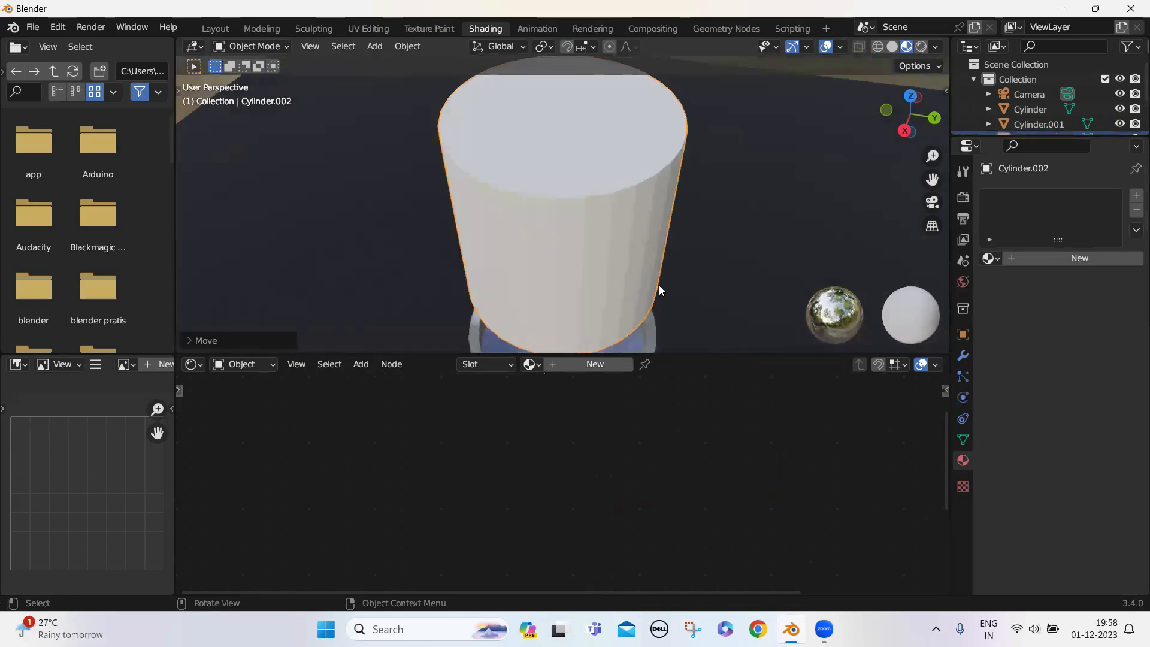
scroll(657, 284, "down", 4)
middle_click_drag(655, 281, 654, 264)
scroll(654, 263, "up", 3)
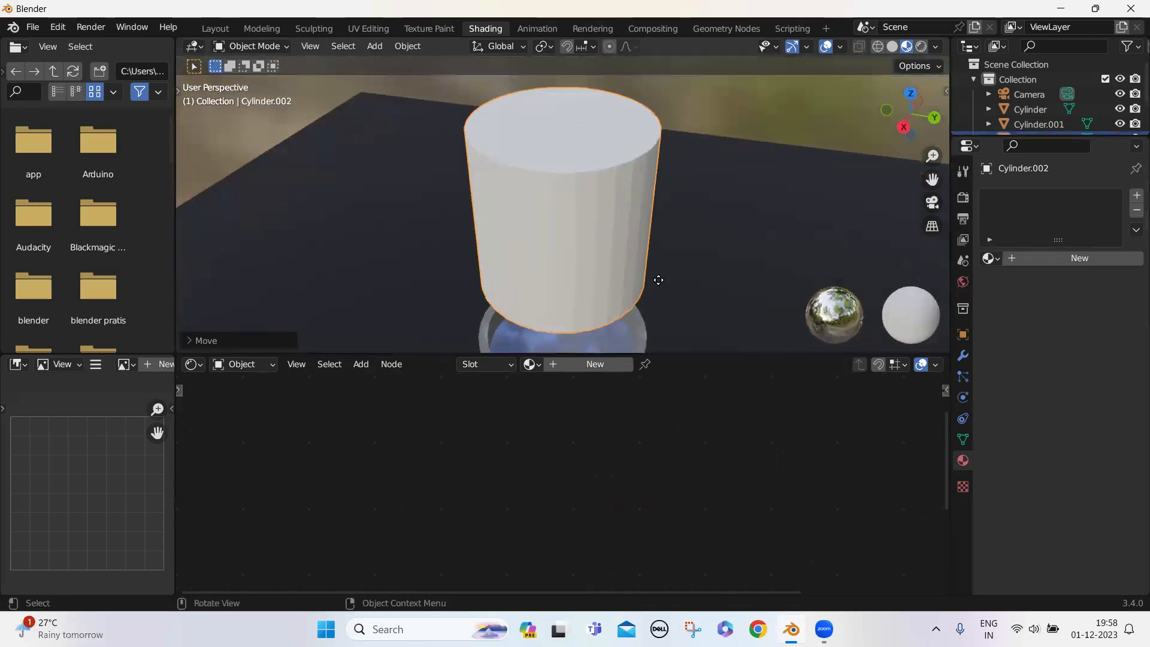
key("g")
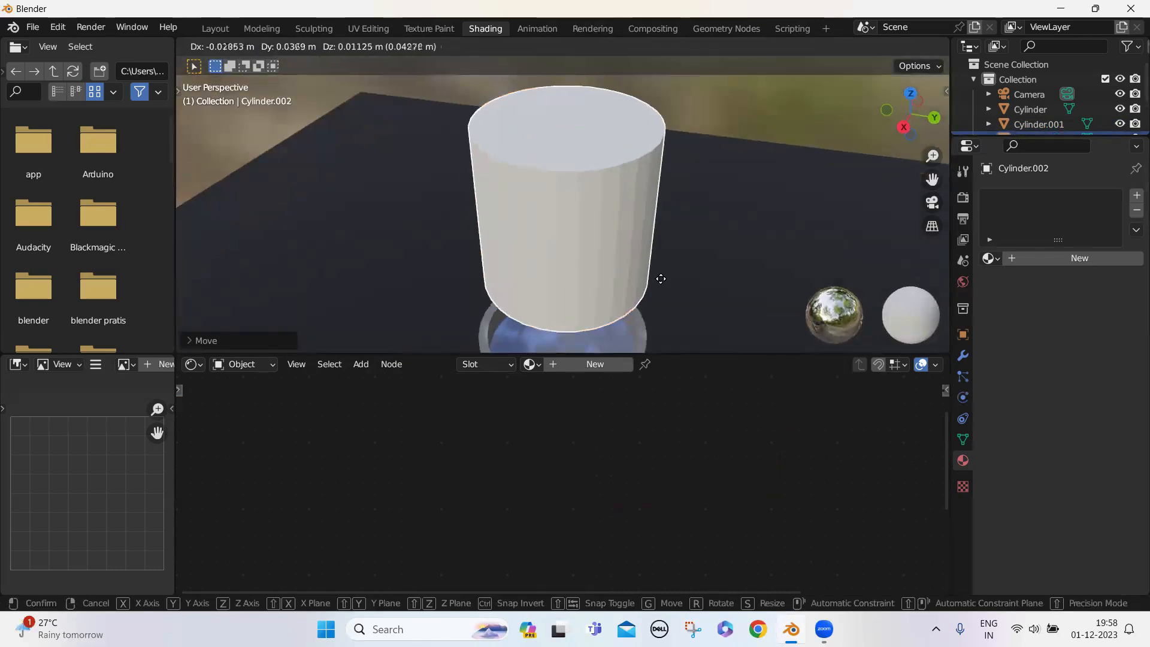
left_click(651, 278)
key("ctrl+z")
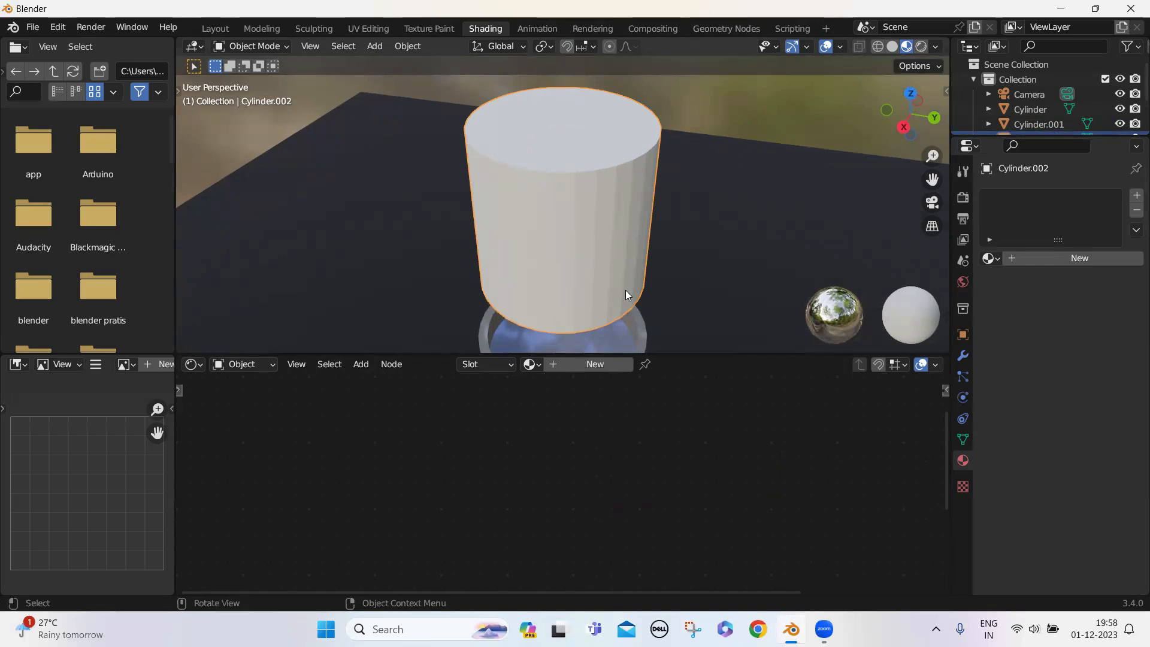
- Scale the new cylinder down along Z to flatten it into a thick disc above the cup
key("s")
key("z")
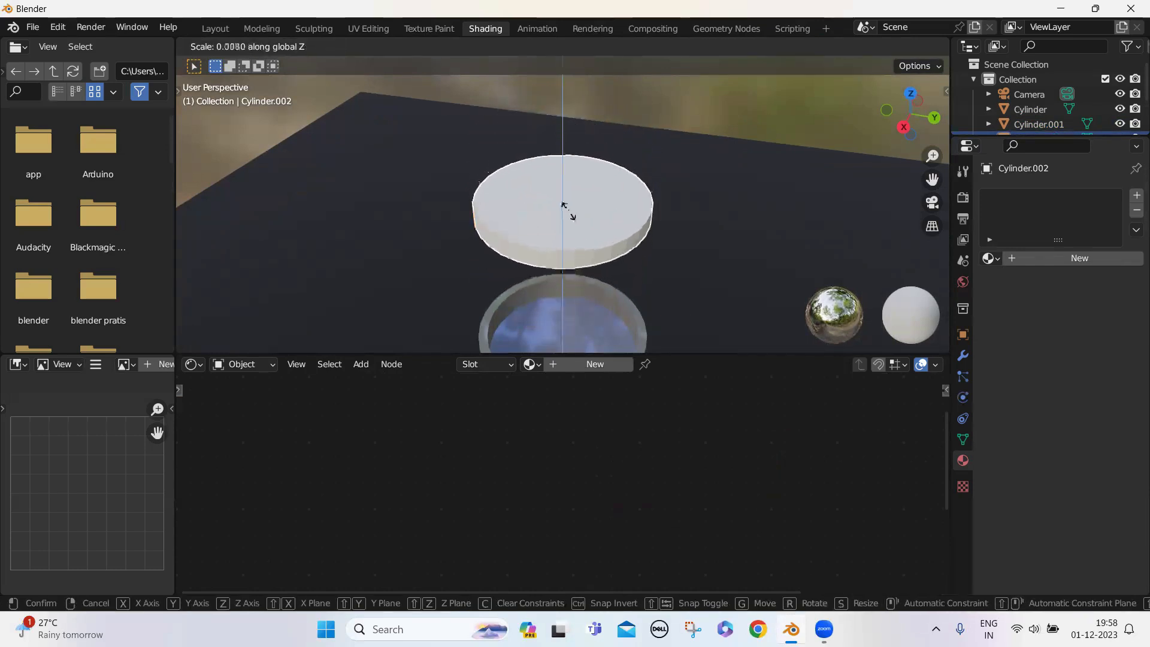
left_click(573, 221)
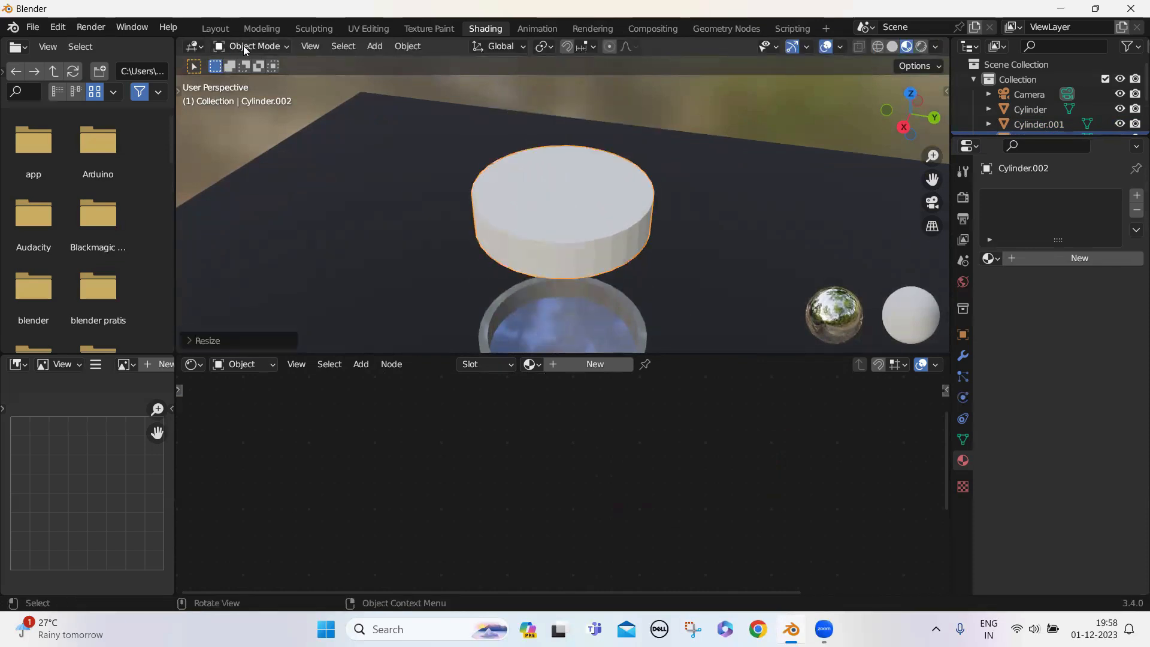
key("g")
key("z")
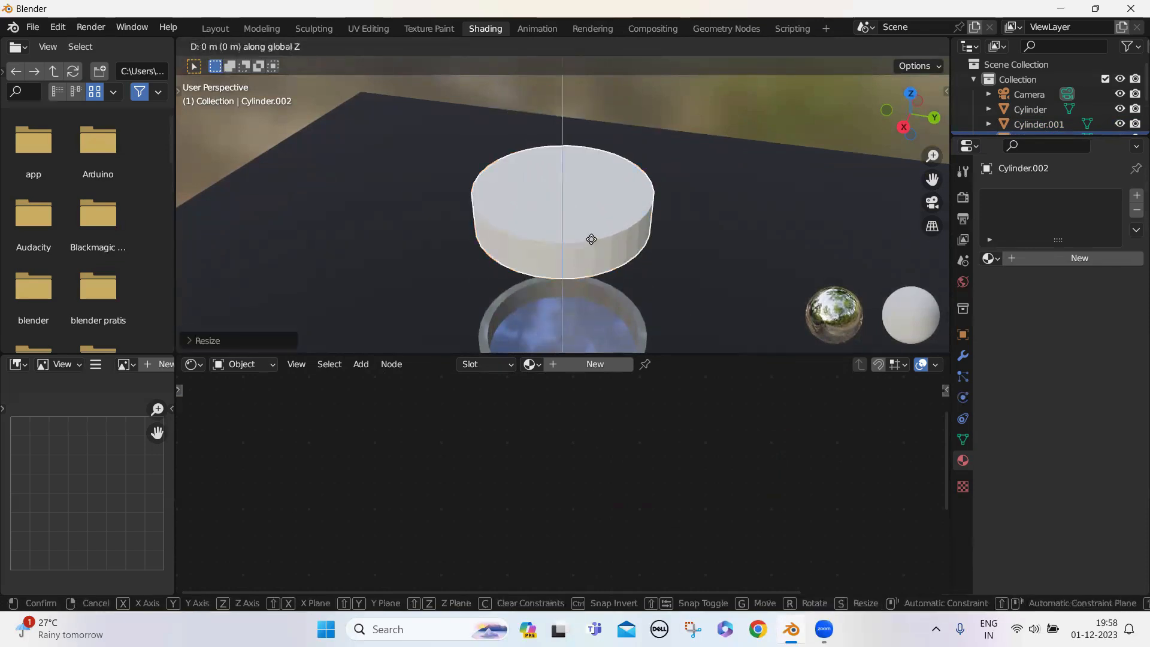
right_click(589, 238)
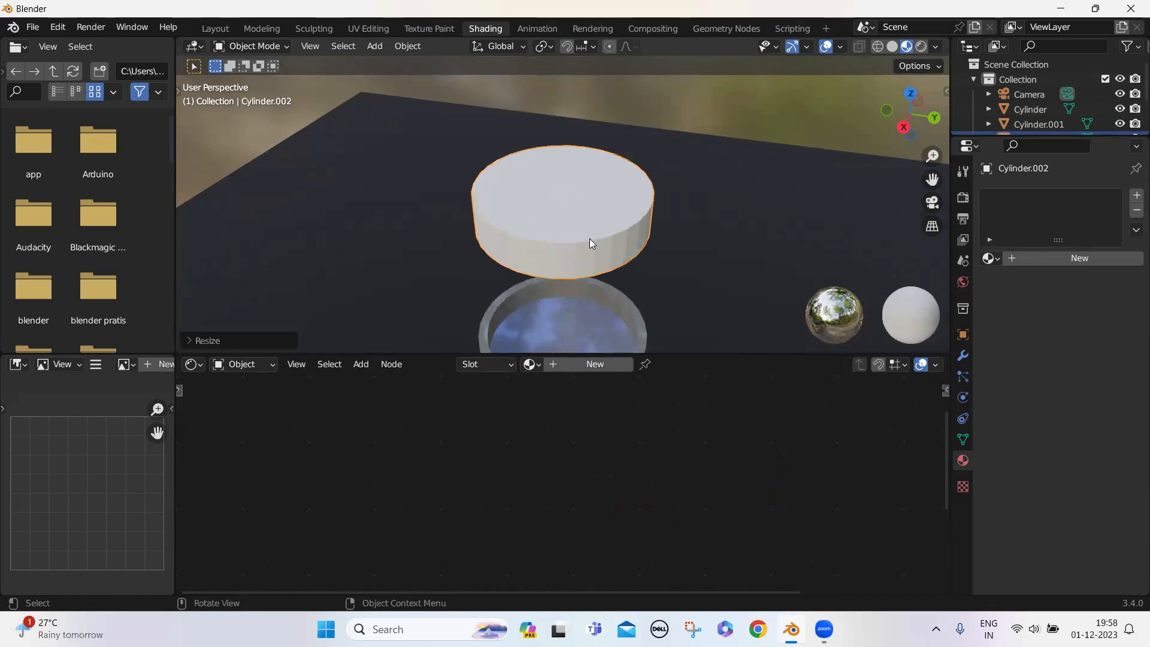
- Scale the disc down further along Z to make it thinner
key("s")
key("z")
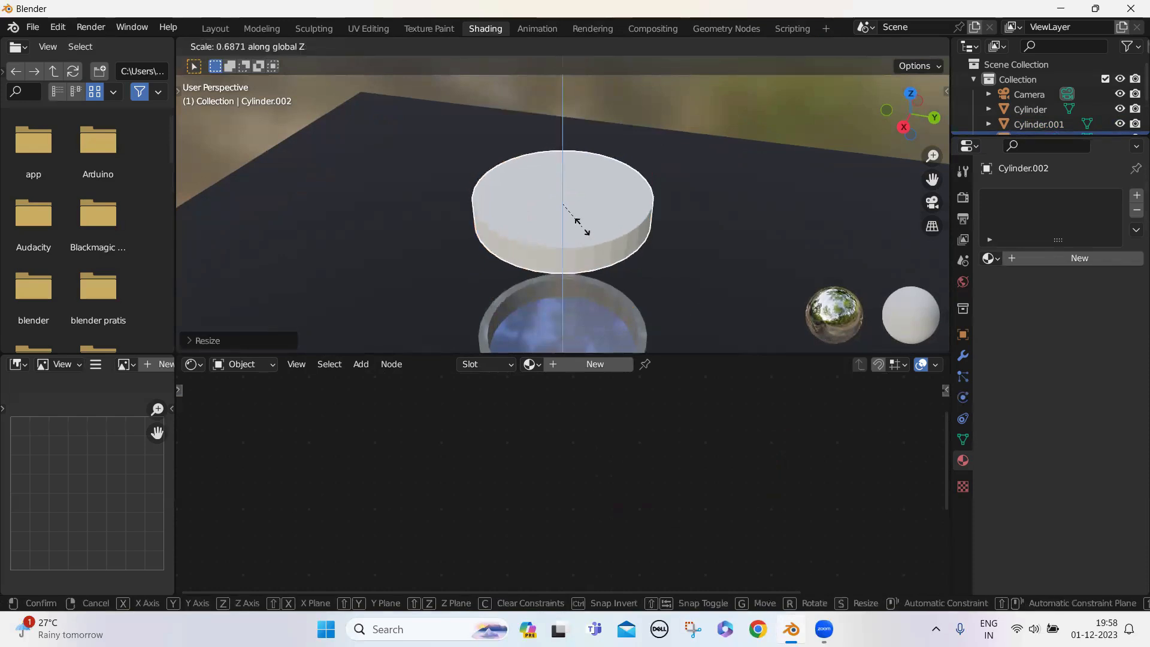
left_click(575, 220)
middle_click_drag(610, 265, 607, 244)
scroll(608, 243, "up", 3)
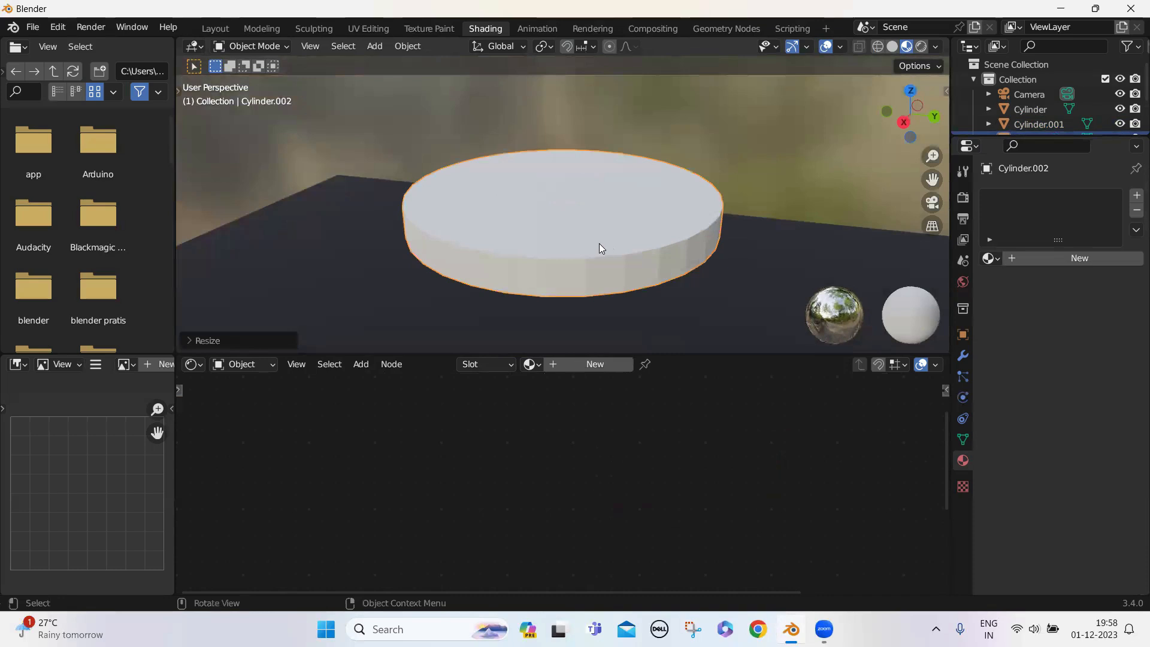
- In Edit Mode, inset the disc's top face by about 0.05 m and extrude it slightly inward, leaving a narrow raised rim
scroll(601, 248, "up", 2)
left_click(245, 47)
left_click(250, 80)
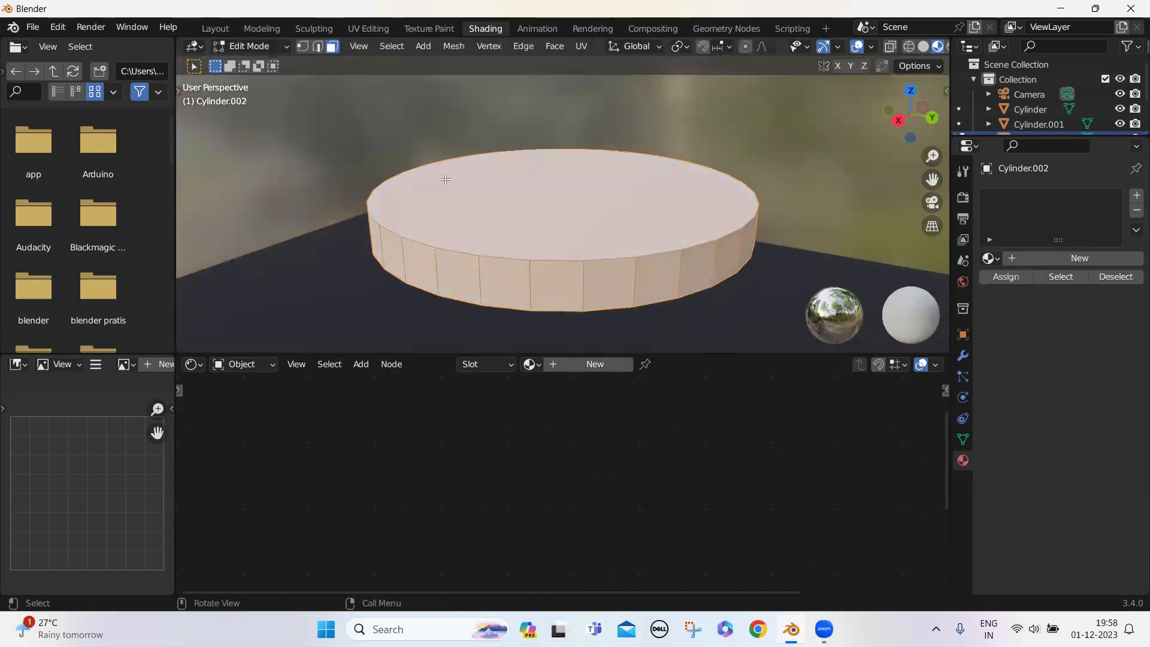
middle_click_drag(445, 180, 521, 233)
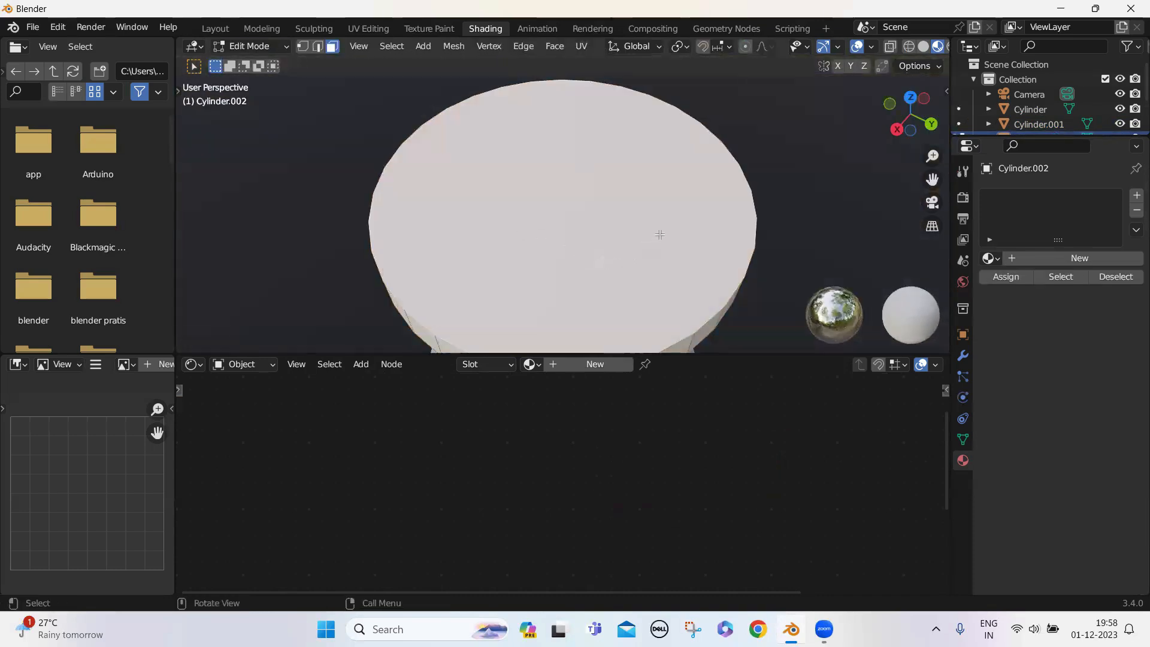
key("i")
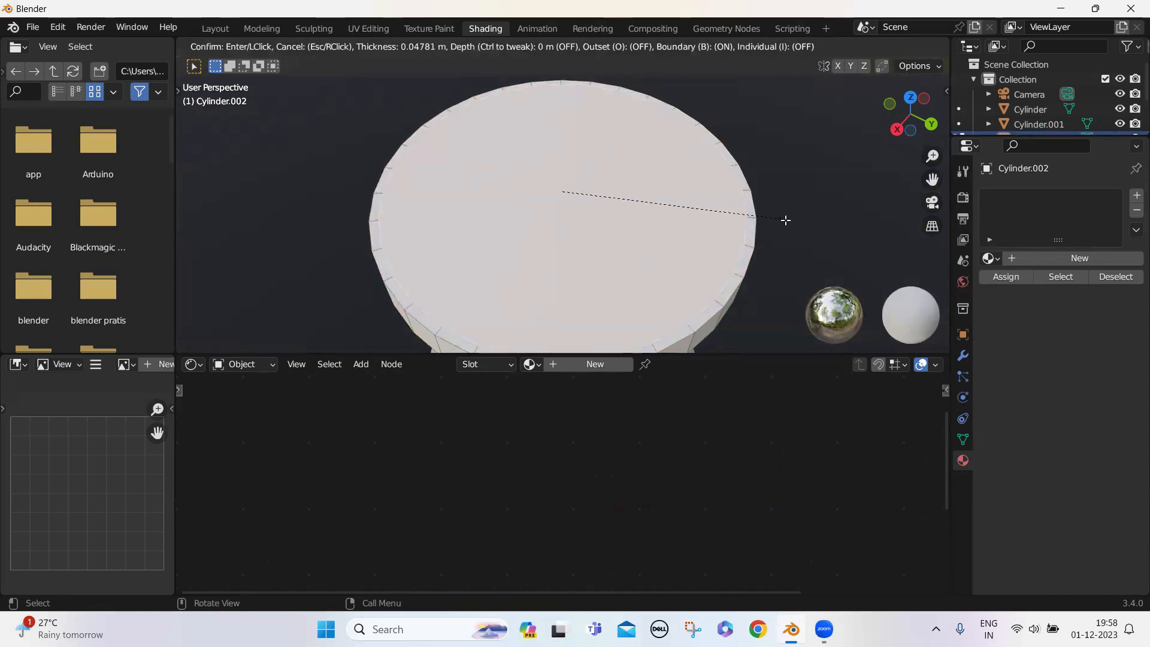
left_click(785, 221)
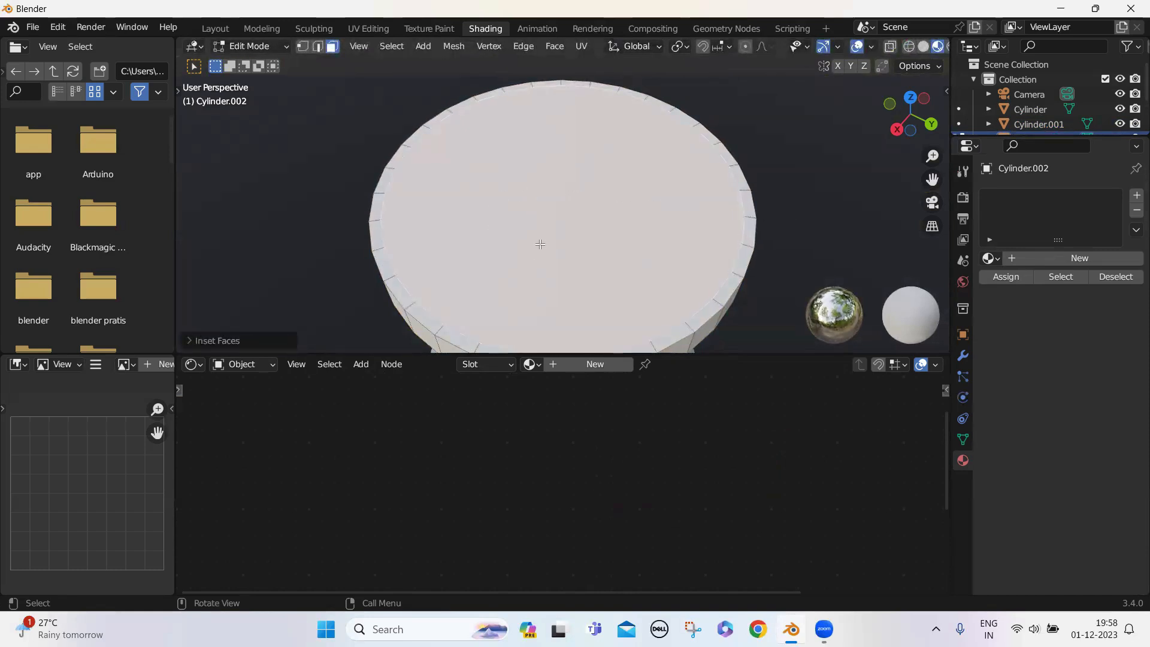
key("e")
left_click(573, 249)
- Inset the disc's bottom face slightly, extrude it inward about 0.06 m, and return to Object Mode
middle_click_drag(573, 248, 683, 226)
key("i")
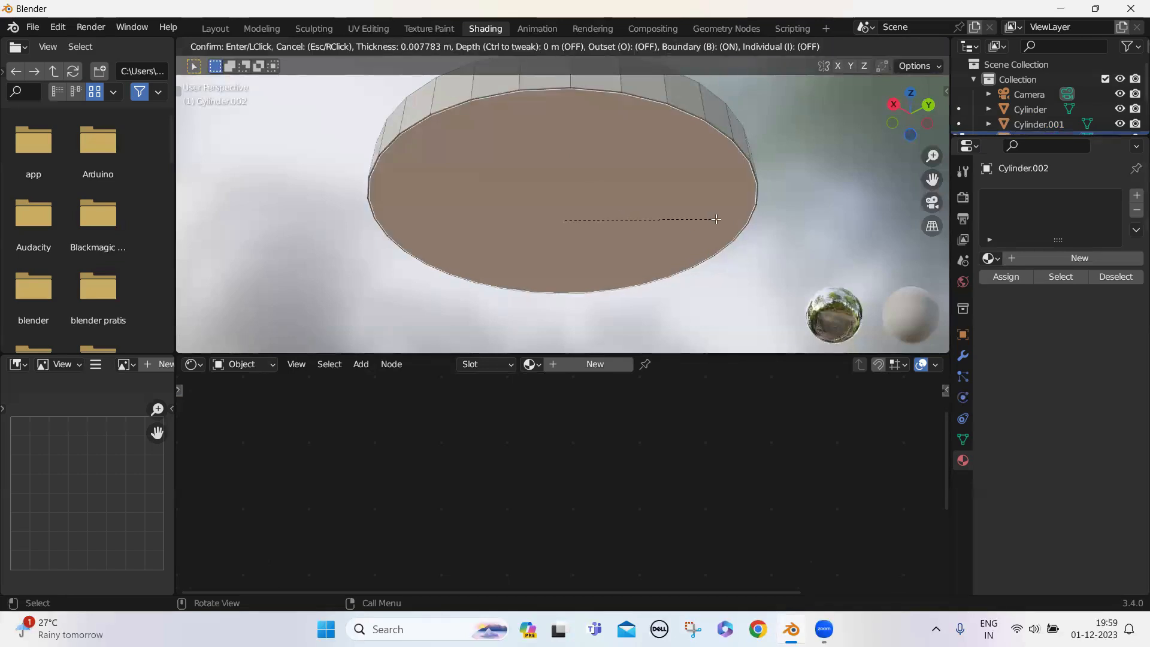
left_click(710, 221)
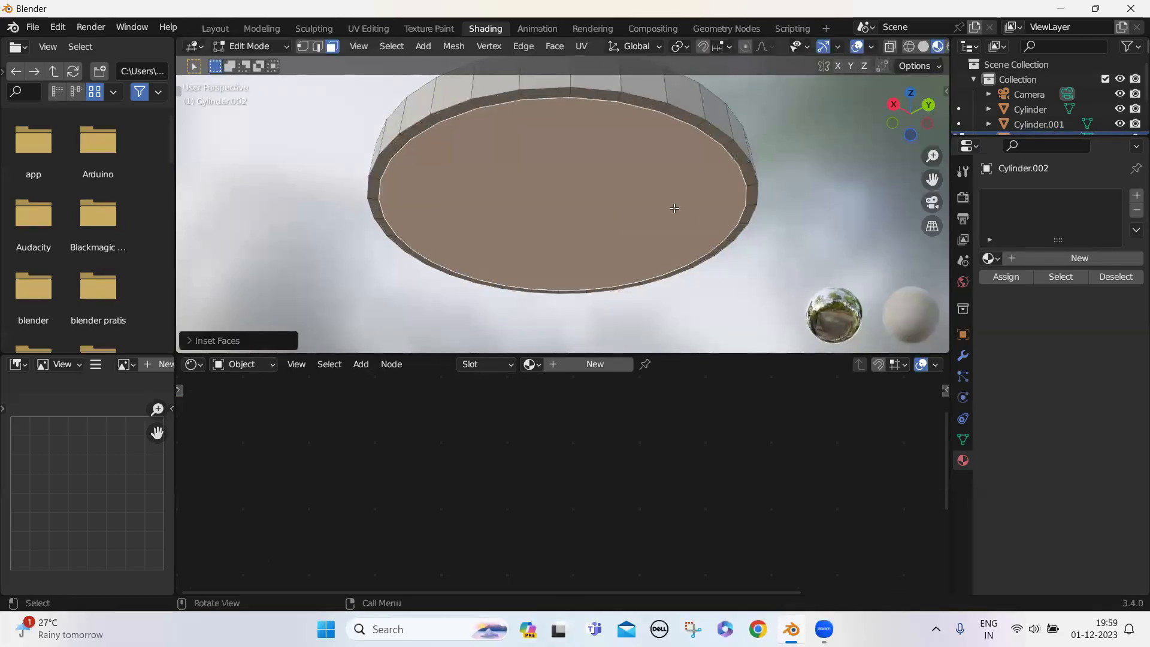
key("e")
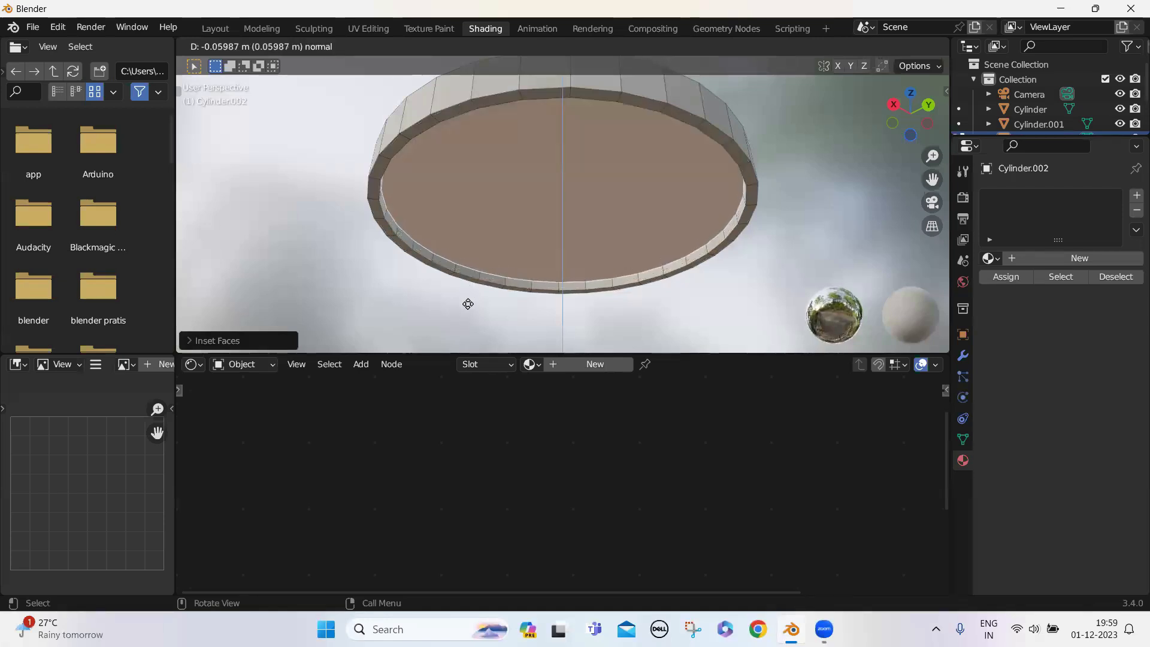
left_click(467, 299)
middle_click_drag(527, 231, 514, 254)
left_click(286, 49)
left_click(279, 63)
scroll(559, 245, "up", 3)
scroll(512, 252, "up", 1)
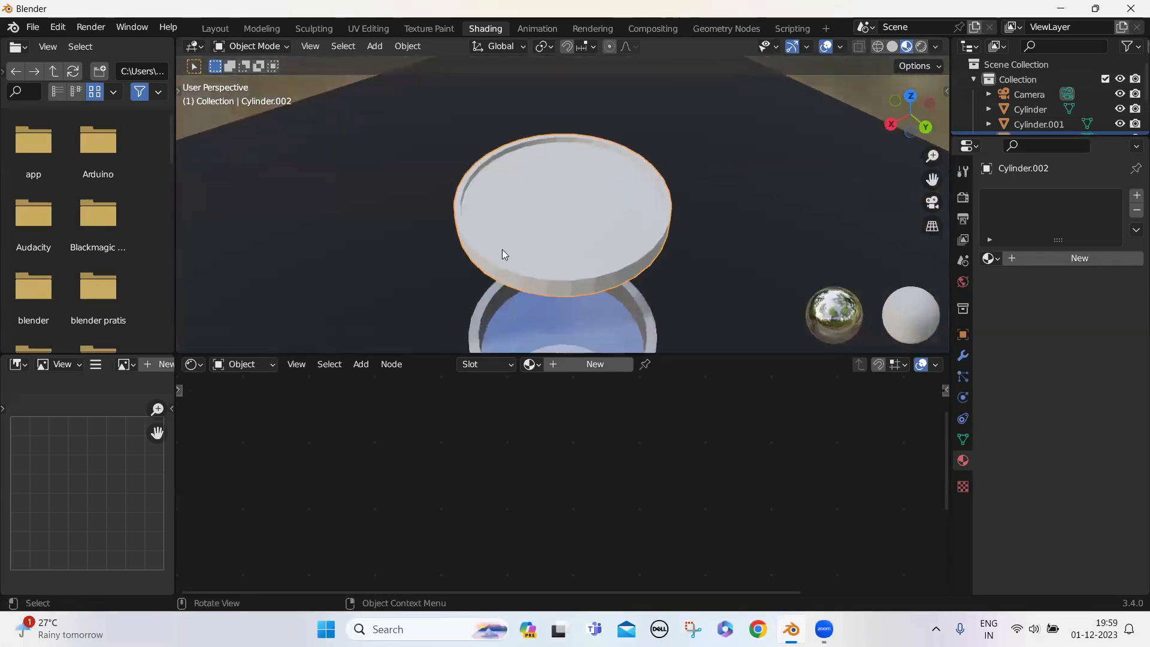
- Scale the rimmed disc down uniformly until it is clearly narrower than the cup's opening
scroll(602, 273, "down", 3)
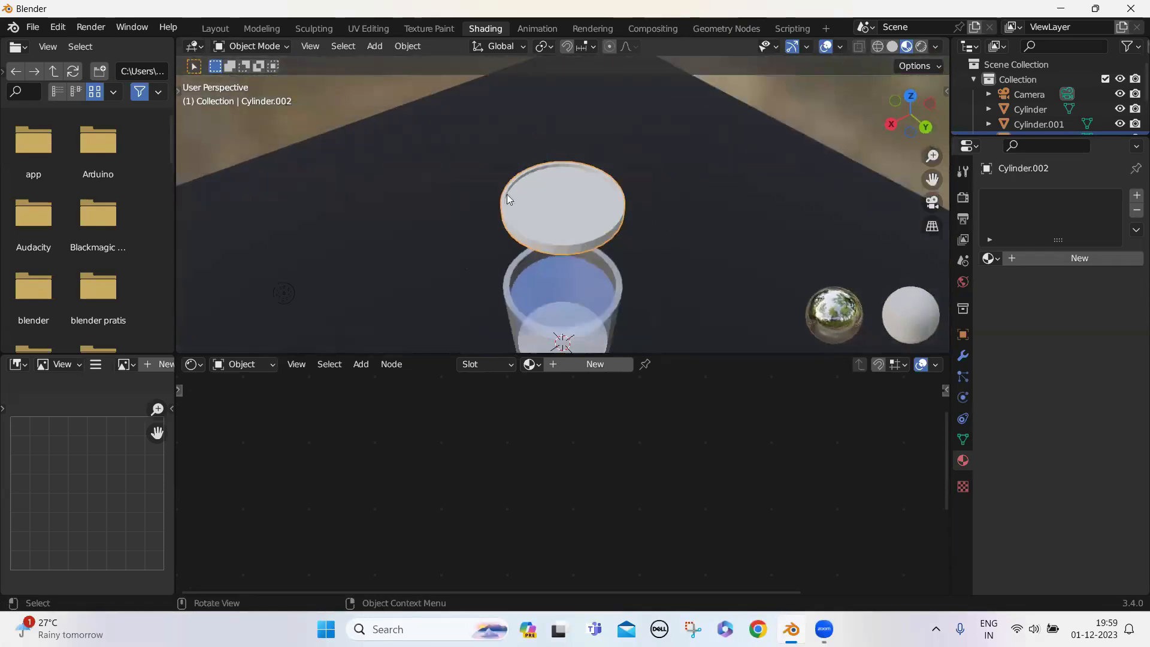
key("s")
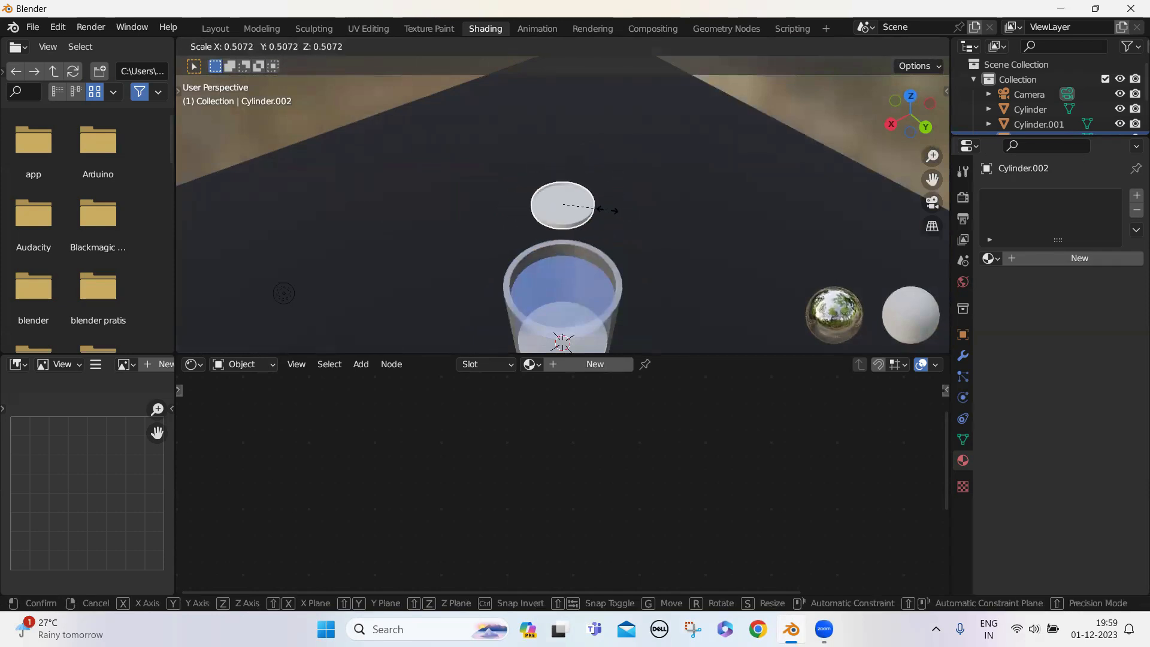
left_click(619, 233)
middle_click_drag(620, 234, 587, 254)
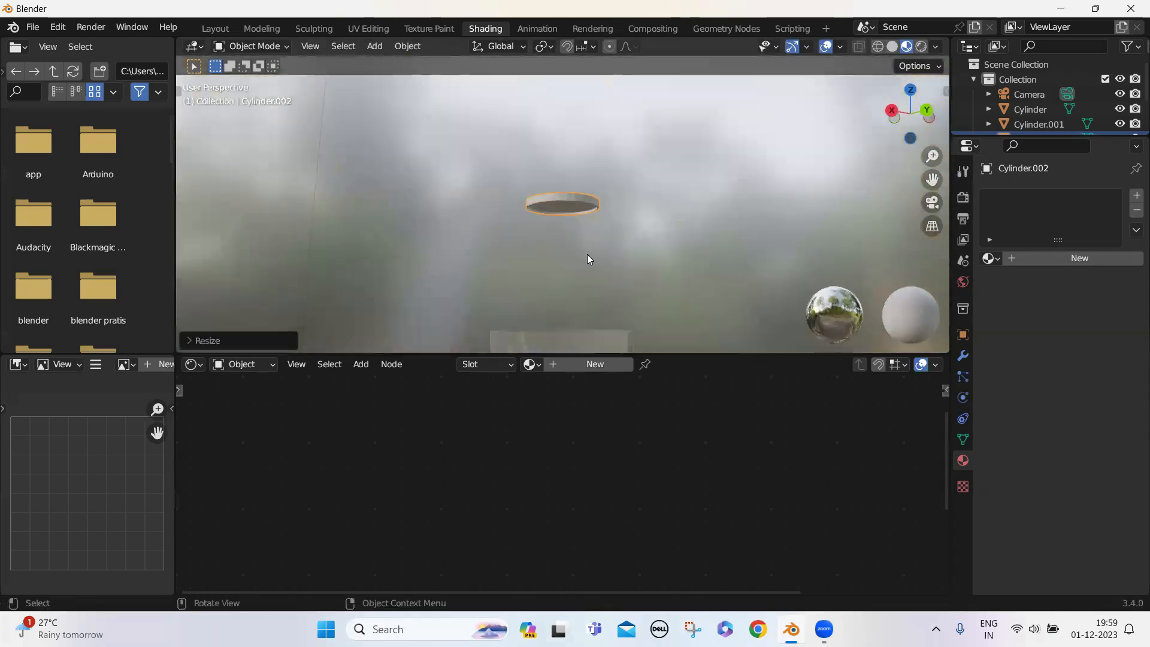
scroll(581, 321, "down", 2)
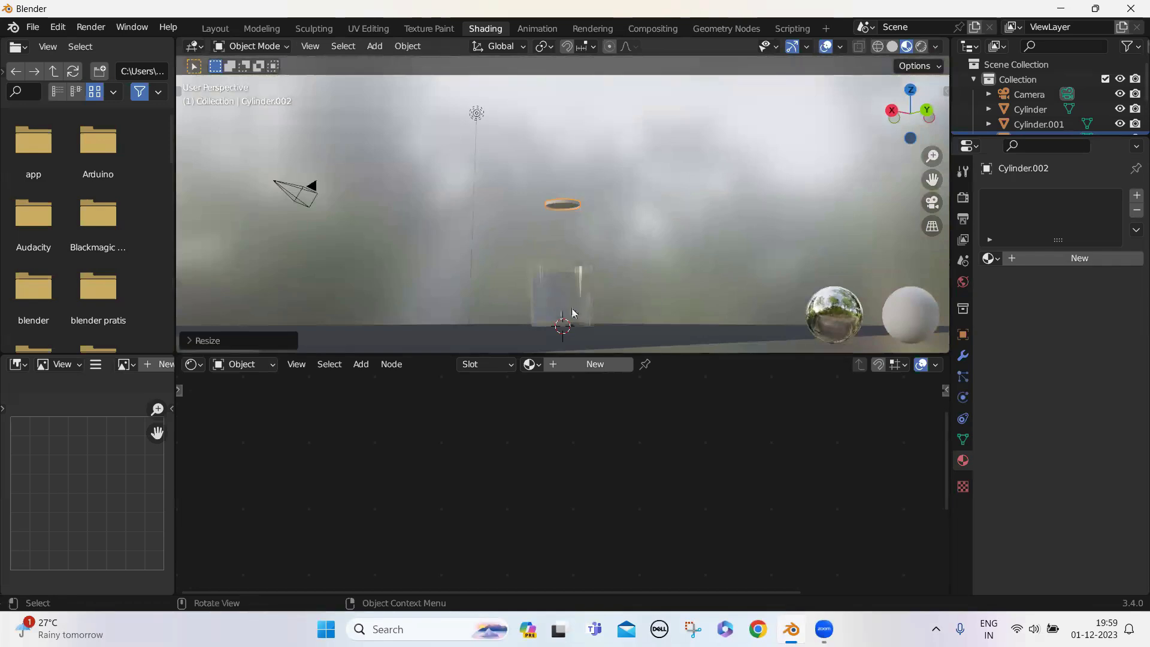
middle_click_drag(570, 309, 576, 332)
scroll(579, 293, "up", 4)
middle_click_drag(579, 293, 779, 166)
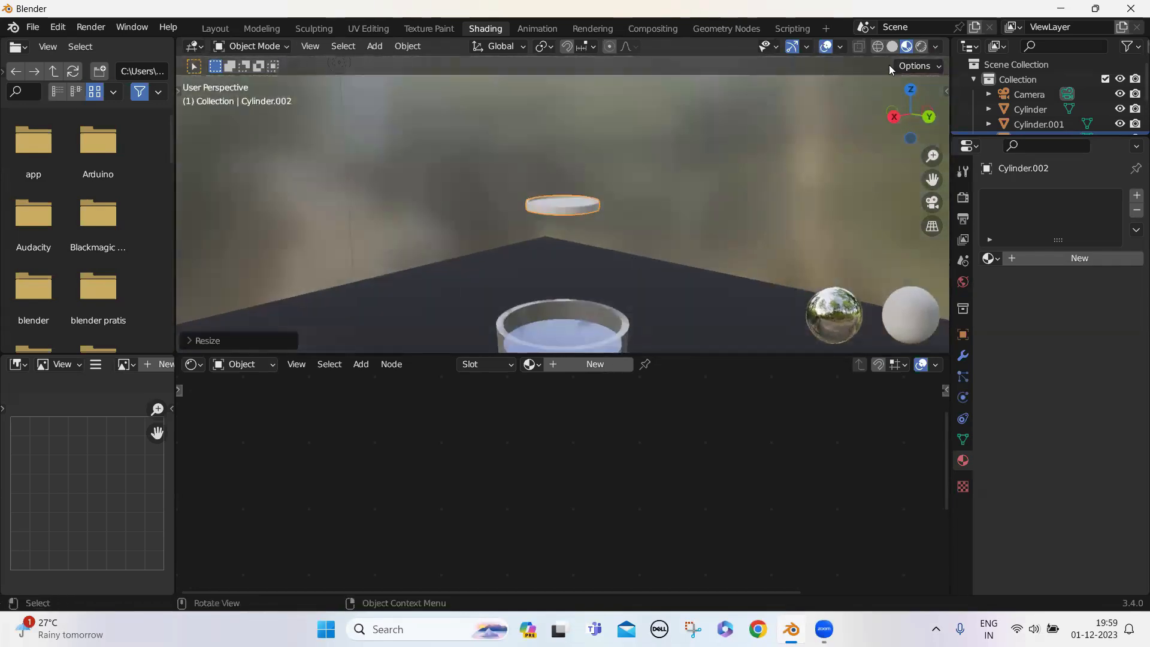
left_click_drag(933, 181, 931, 136)
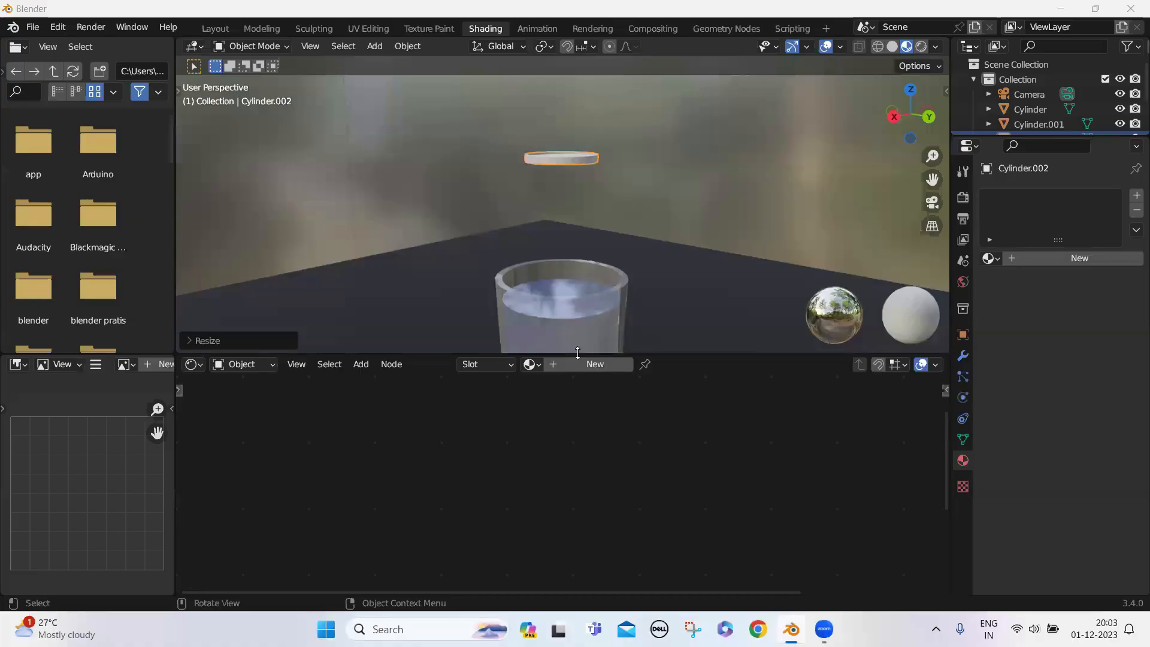
- Create a new material for the small disc above the cup
left_click(575, 366)
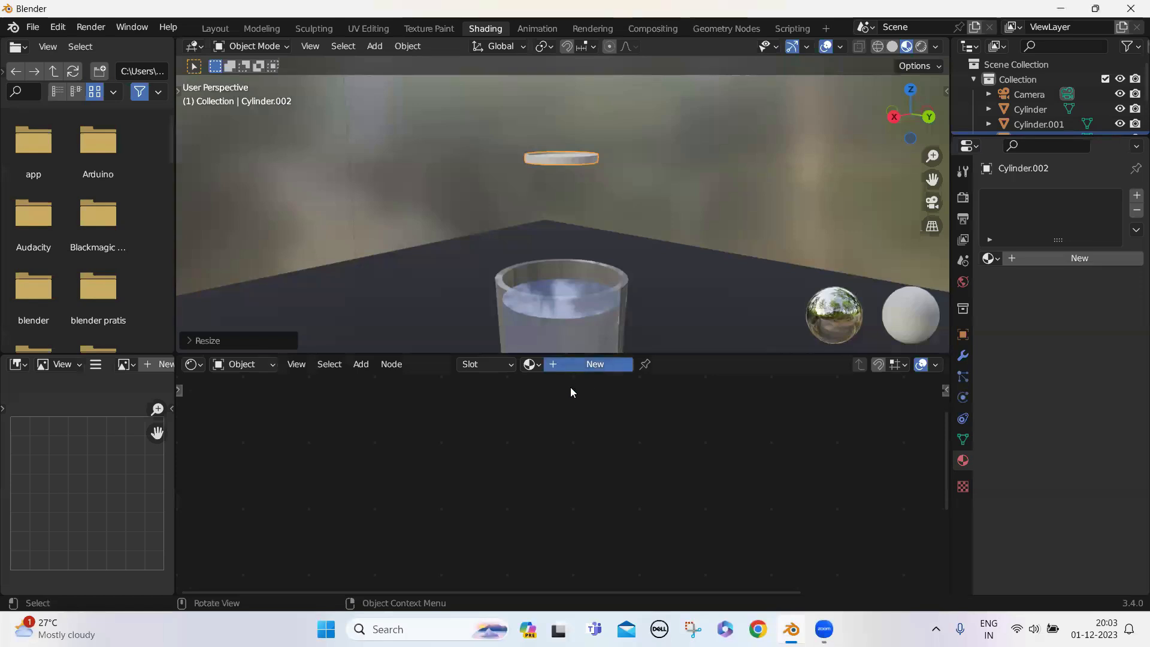
middle_click_drag(586, 446, 403, 437)
scroll(527, 436, "down", 5)
scroll(403, 436, "down", 1)
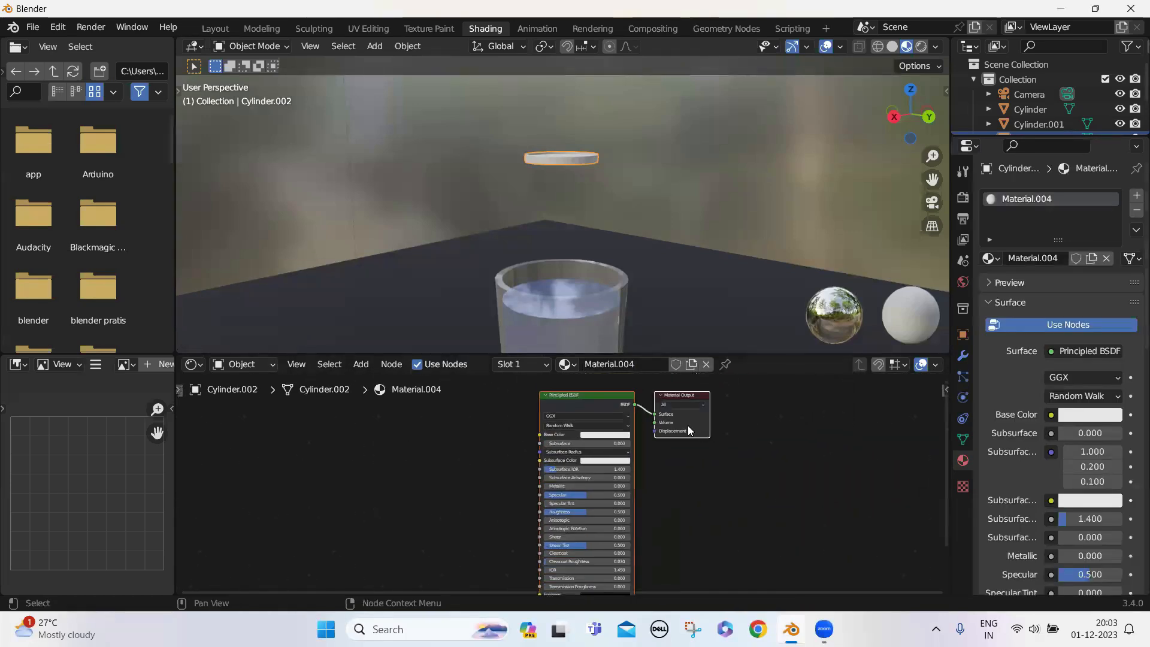
- Move the Principled BSDF and Material Output nodes far apart to make room between them
left_click_drag(685, 423, 874, 415)
left_click(588, 400)
left_click_drag(589, 400, 435, 408)
scroll(570, 468, "up", 1)
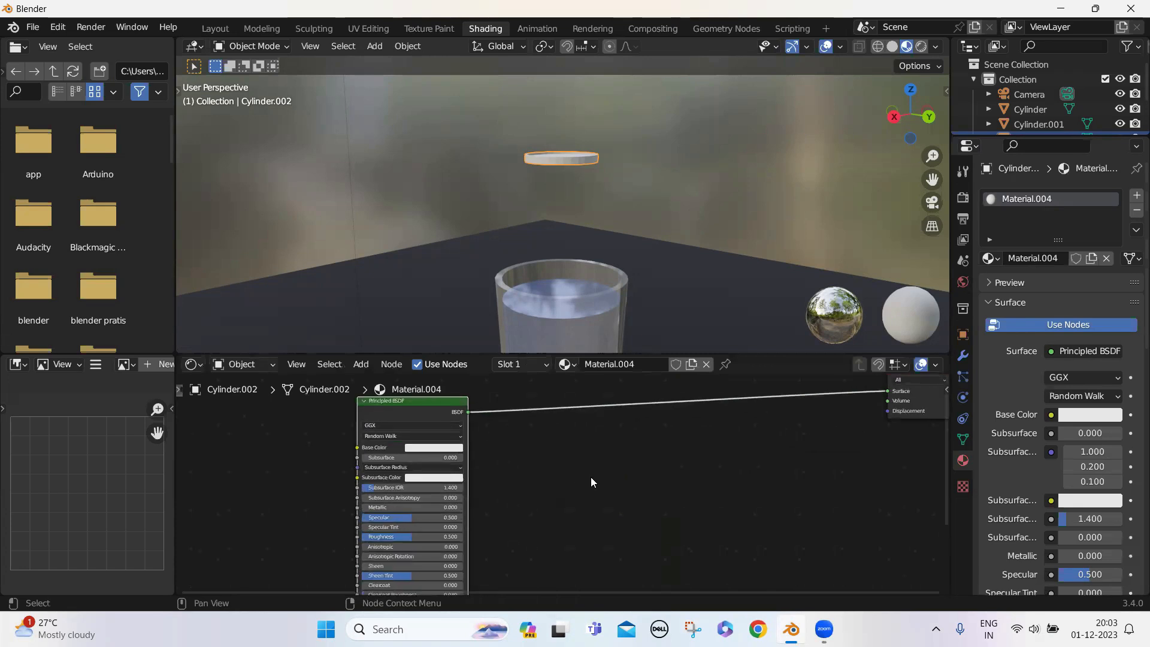
scroll(590, 478, "up", 2)
left_click(588, 477)
middle_click_drag(583, 476, 510, 519)
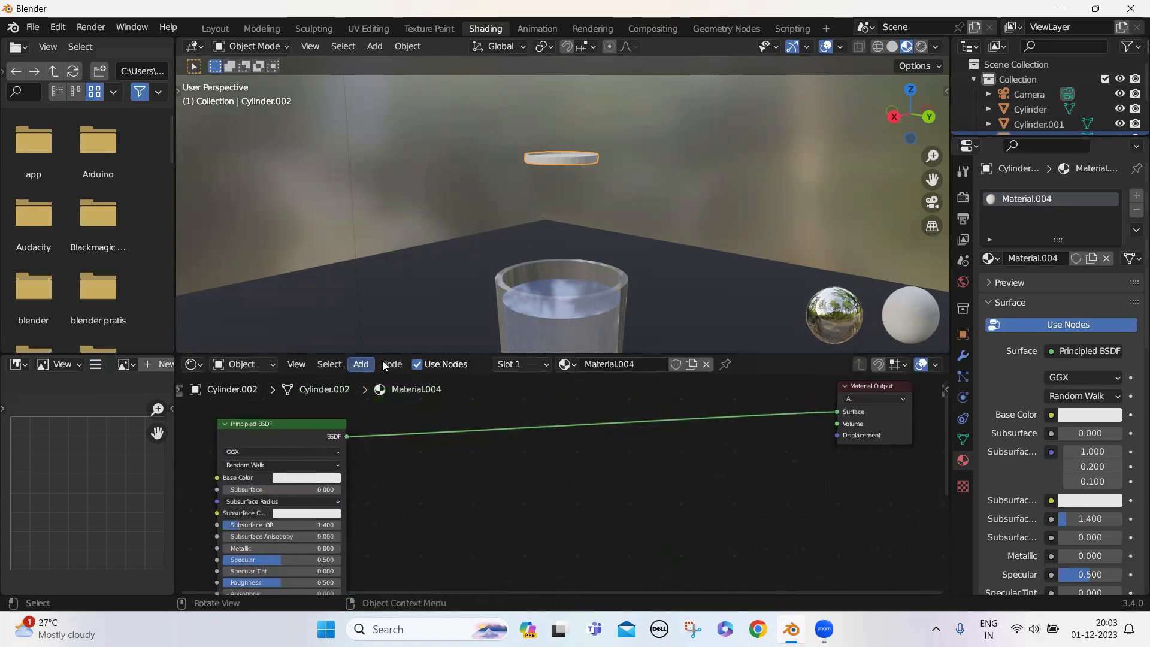
- Add a Mix Shader node on the link between the Principled BSDF and the Material Output
left_click(361, 364)
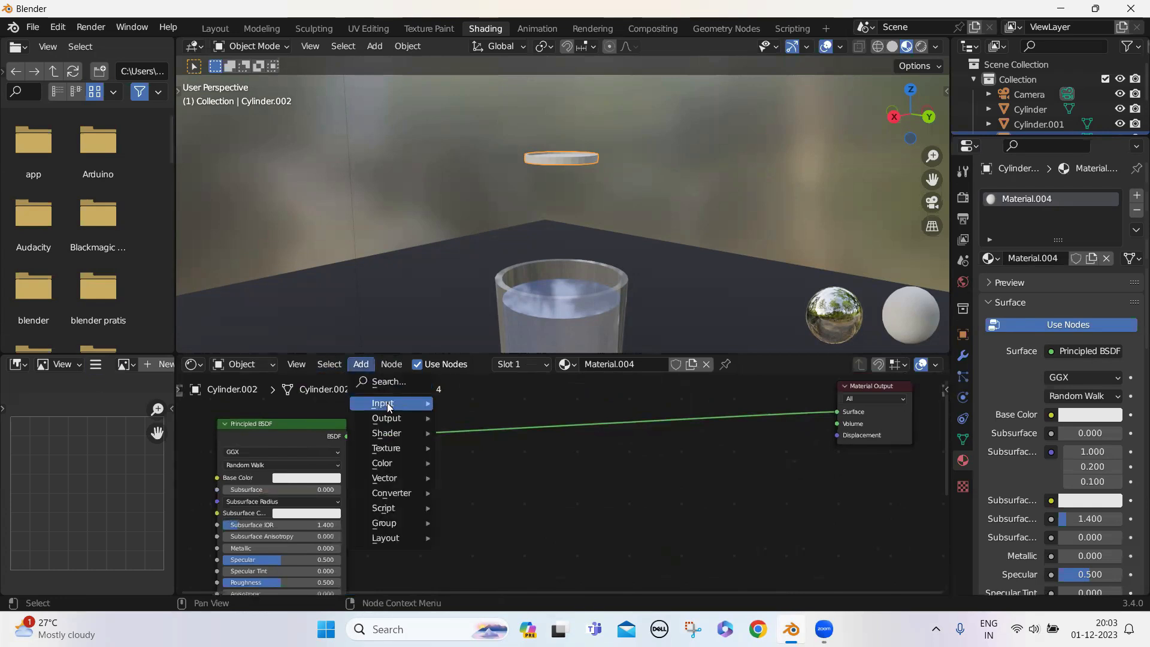
mouse_move(386, 404)
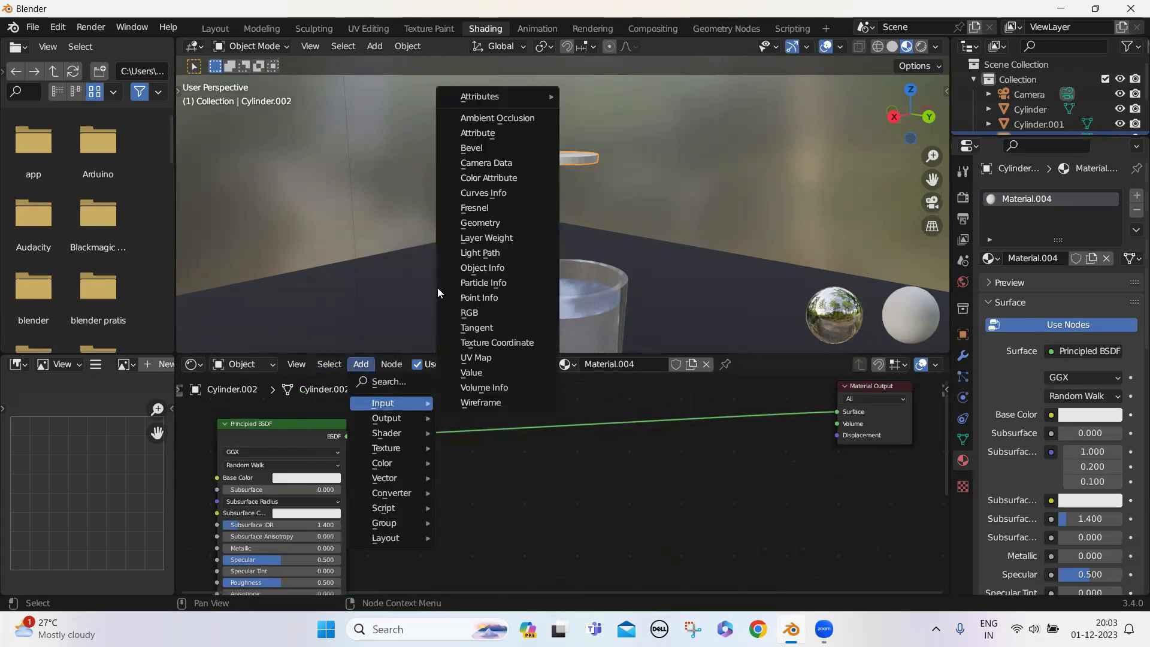
left_click(387, 382)
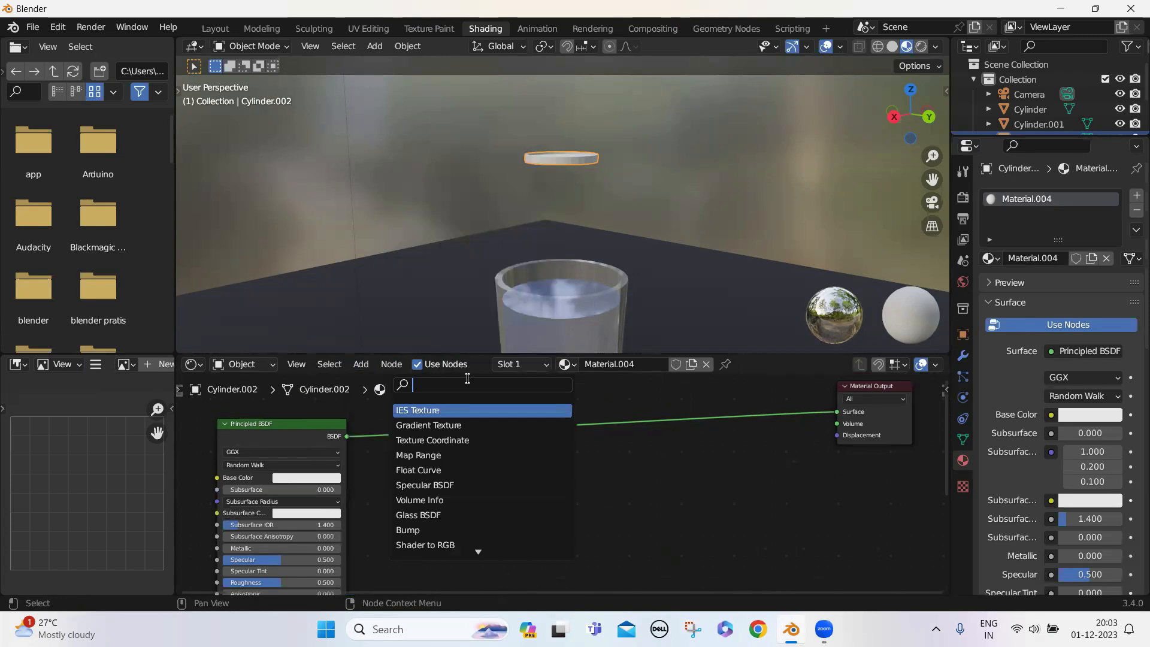
type("mox")
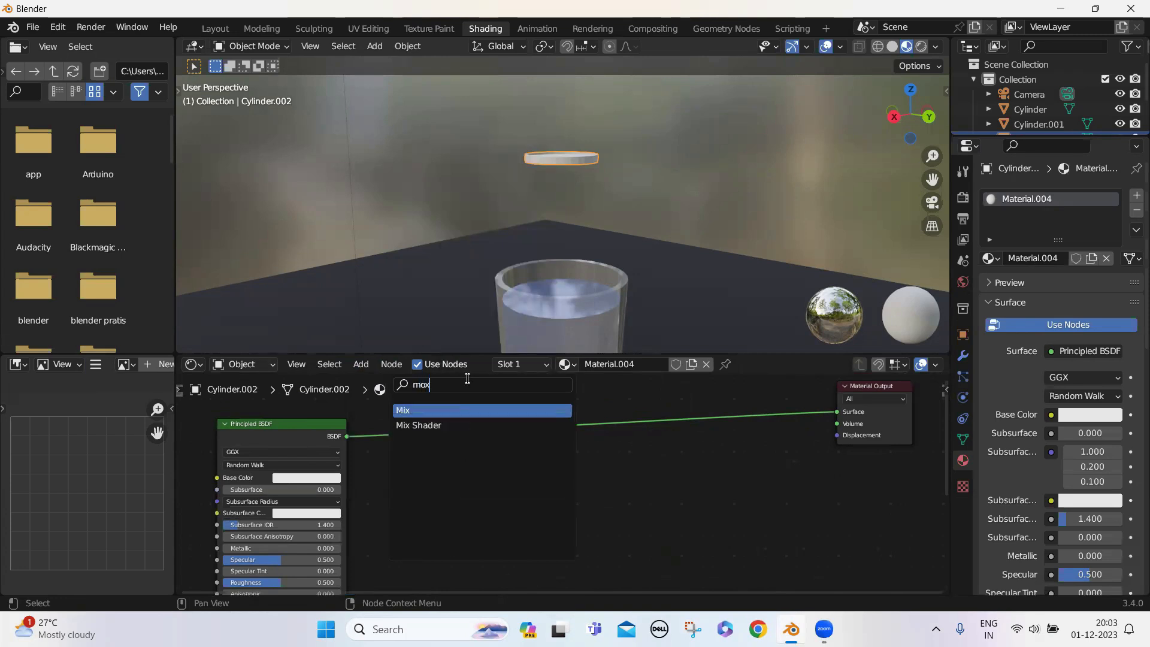
left_click(399, 425)
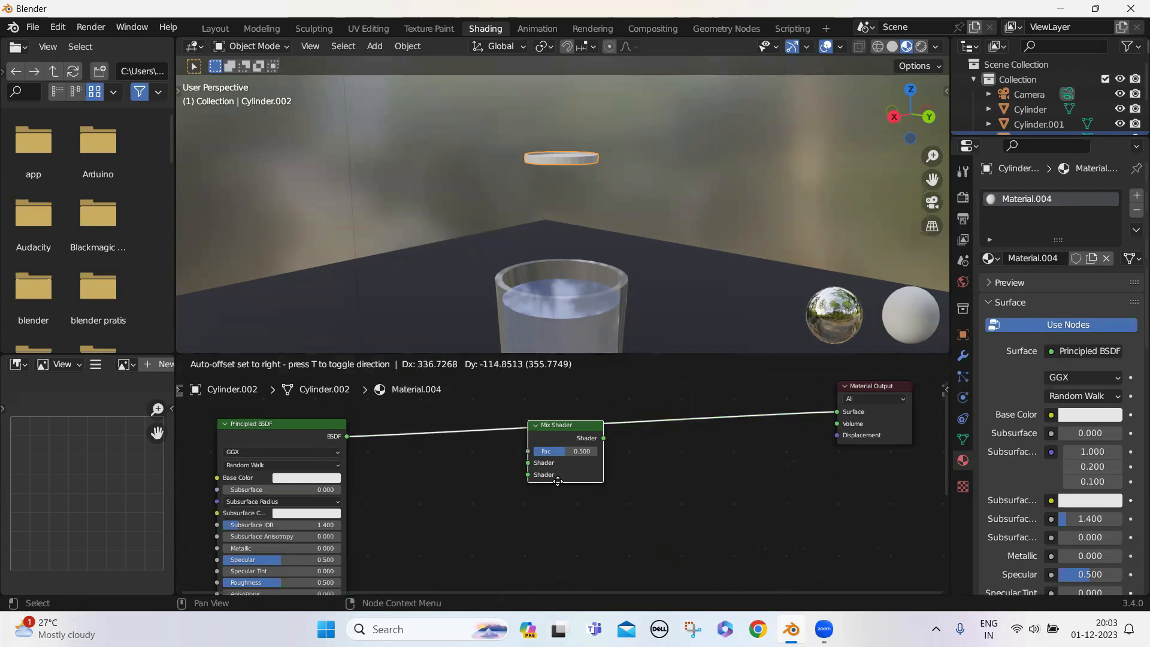
left_click(582, 451)
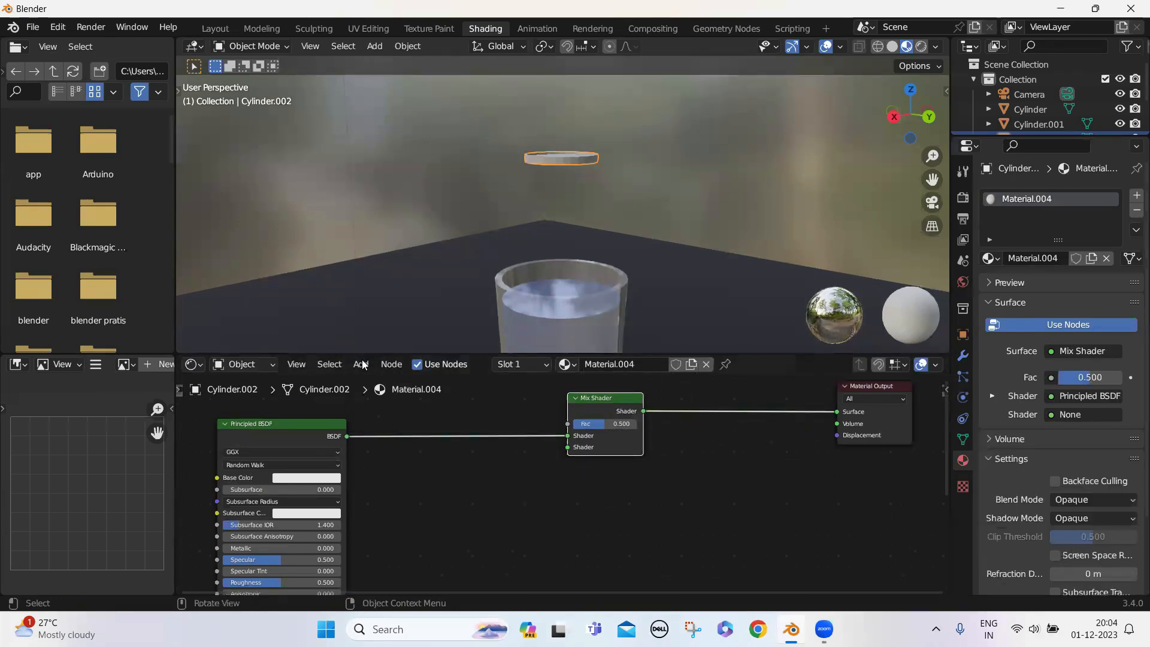
- Add a Transparent BSDF node beside the Principled BSDF and connect it to the Mix Shader's second Shader input
left_click(363, 365)
left_click(378, 386)
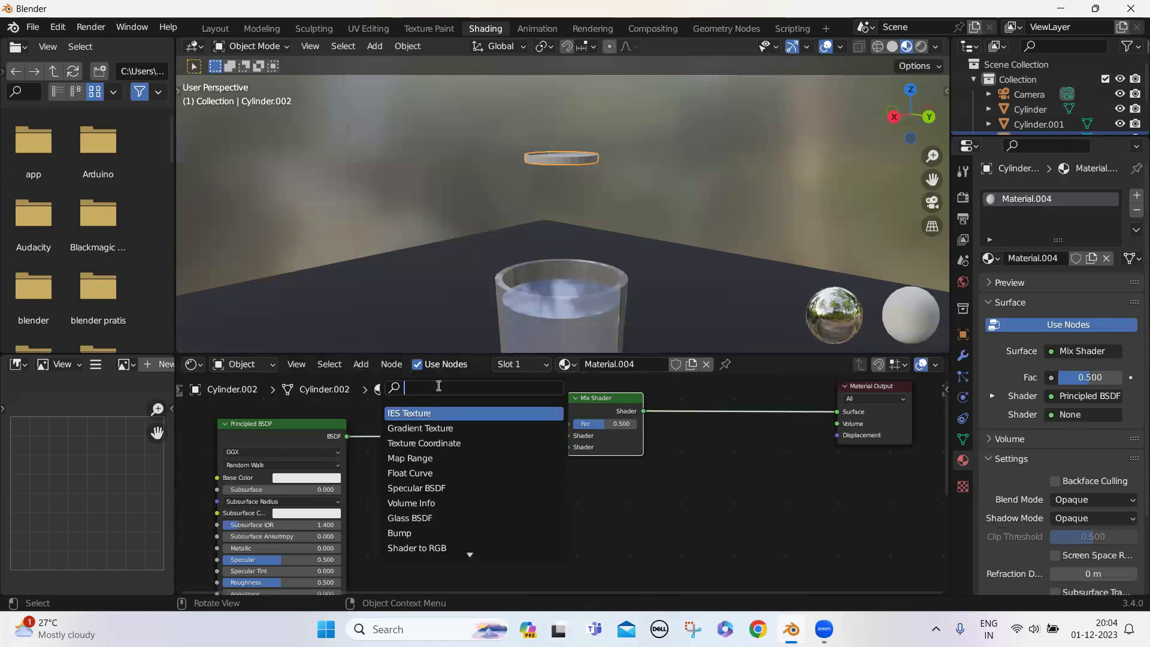
type("tr")
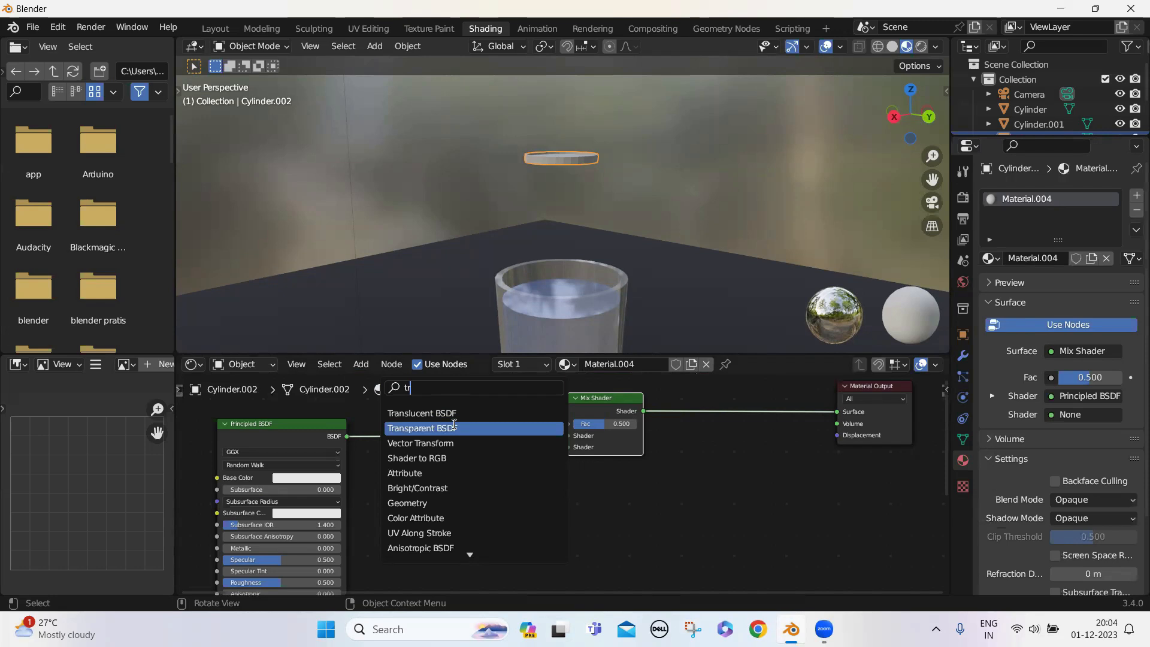
left_click(461, 429)
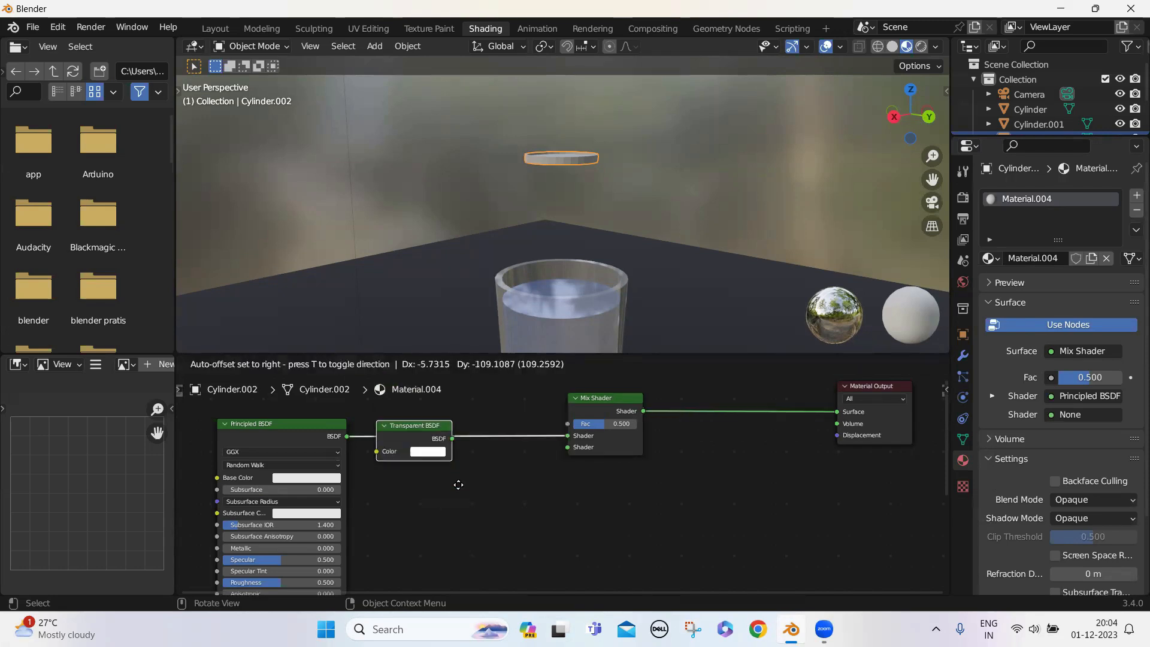
left_click(466, 510)
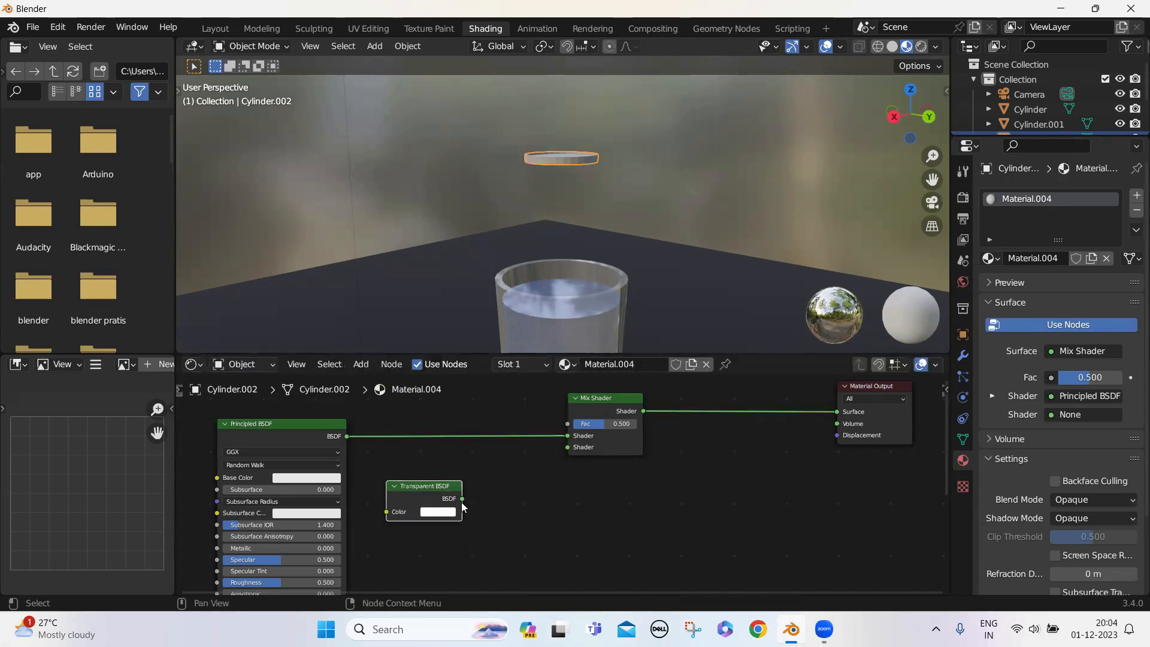
left_click_drag(462, 498, 568, 447)
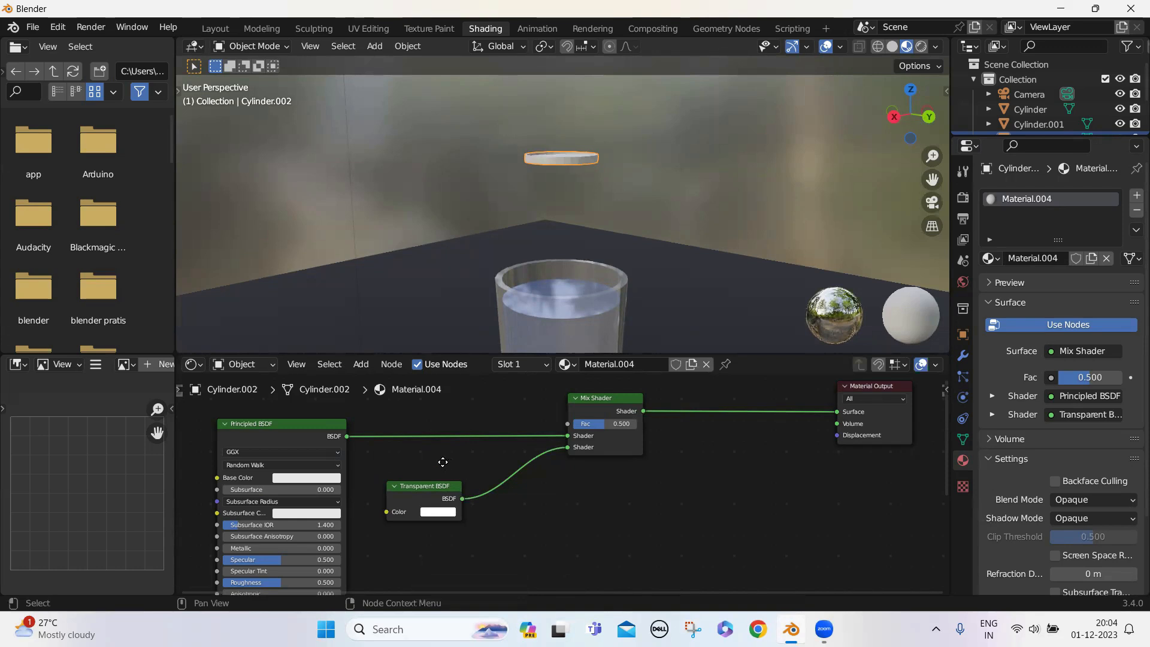
- Add a Mapping node in the empty area well to the left of the shader nodes
scroll(442, 463, "down", 3)
scroll(442, 462, "down", 1)
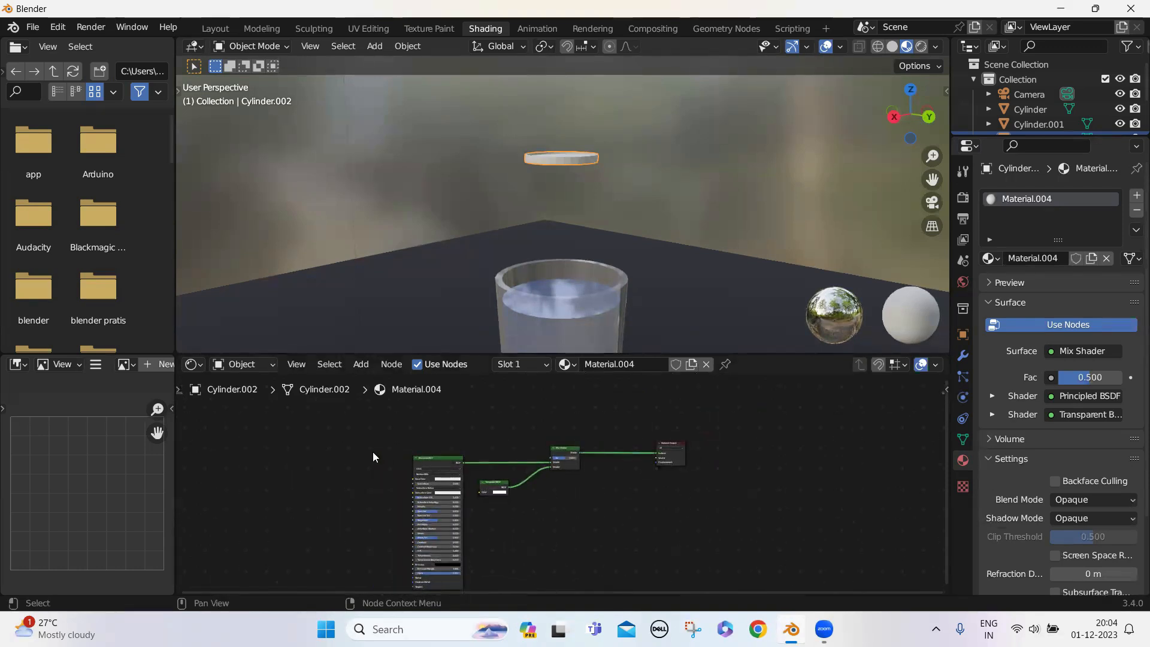
middle_click_drag(308, 449, 490, 500)
scroll(470, 483, "down", 1)
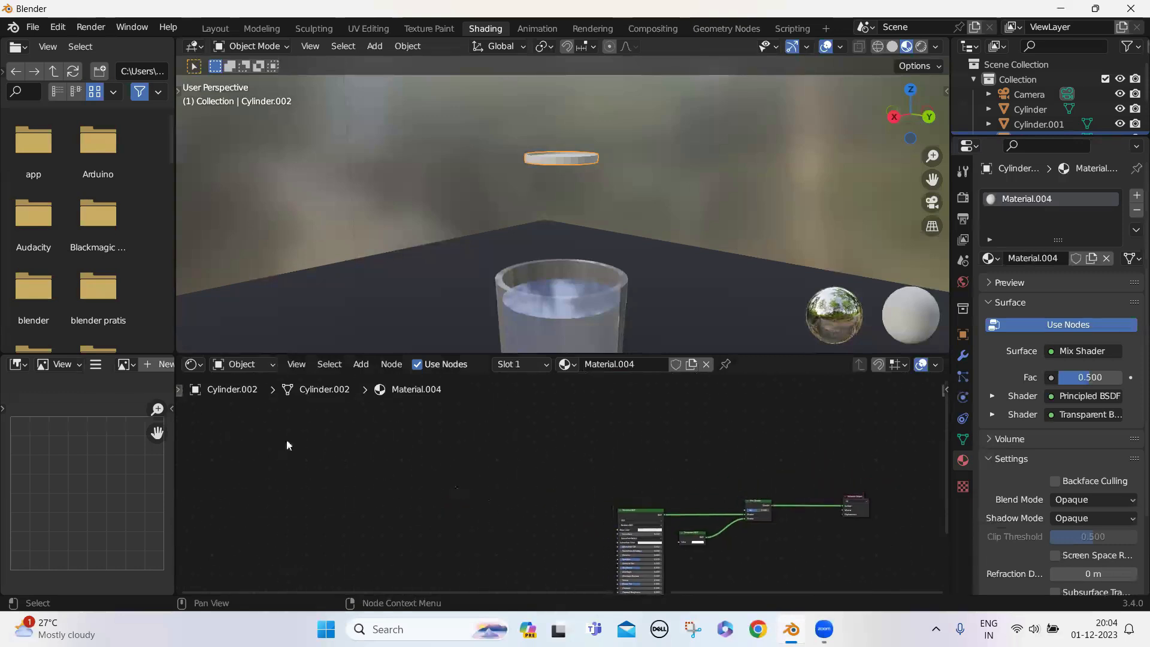
left_click(359, 365)
mouse_move(389, 405)
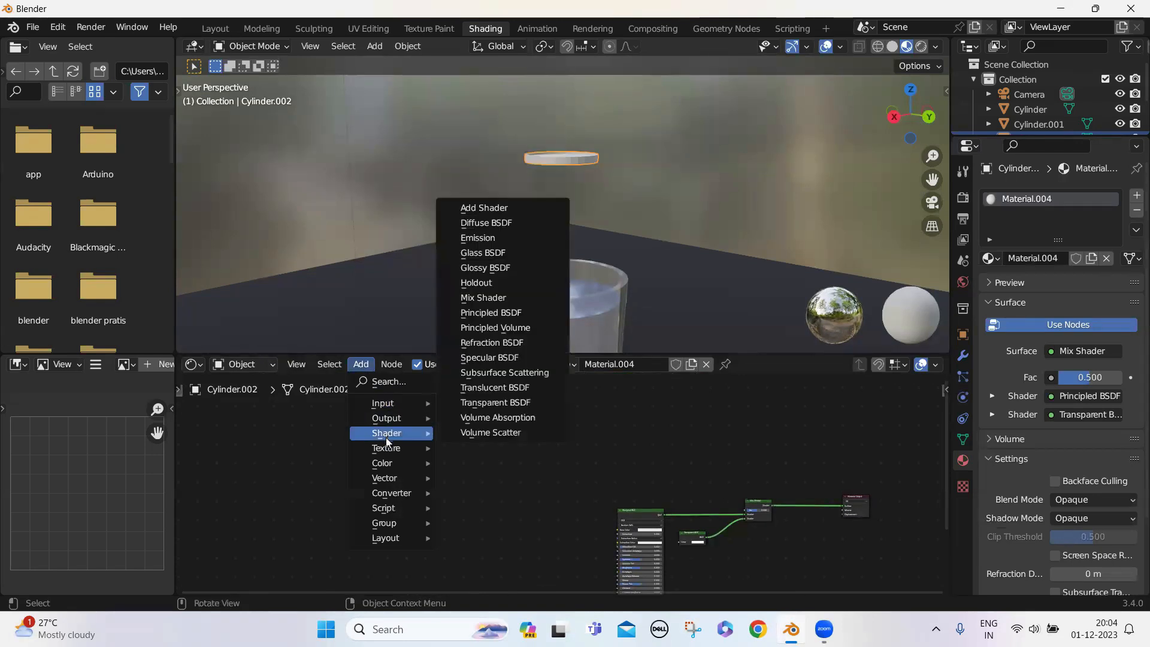
left_click(410, 381)
type("a")
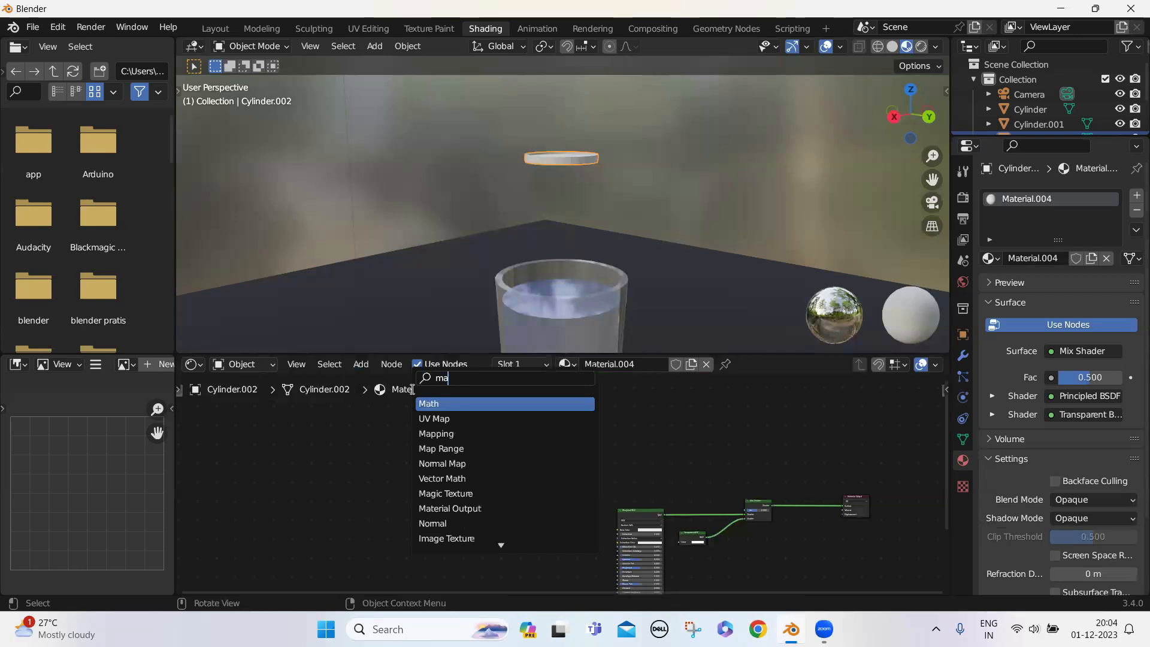
left_click(436, 434)
left_click(419, 470)
scroll(419, 469, "up", 6)
scroll(472, 497, "up", 6)
middle_click_drag(400, 466, 440, 479)
scroll(444, 481, "up", 3)
middle_click_drag(365, 449, 500, 477)
scroll(450, 484, "down", 2)
scroll(475, 470, "up", 1)
scroll(475, 471, "down", 1)
scroll(484, 460, "down", 3)
scroll(490, 463, "up", 1)
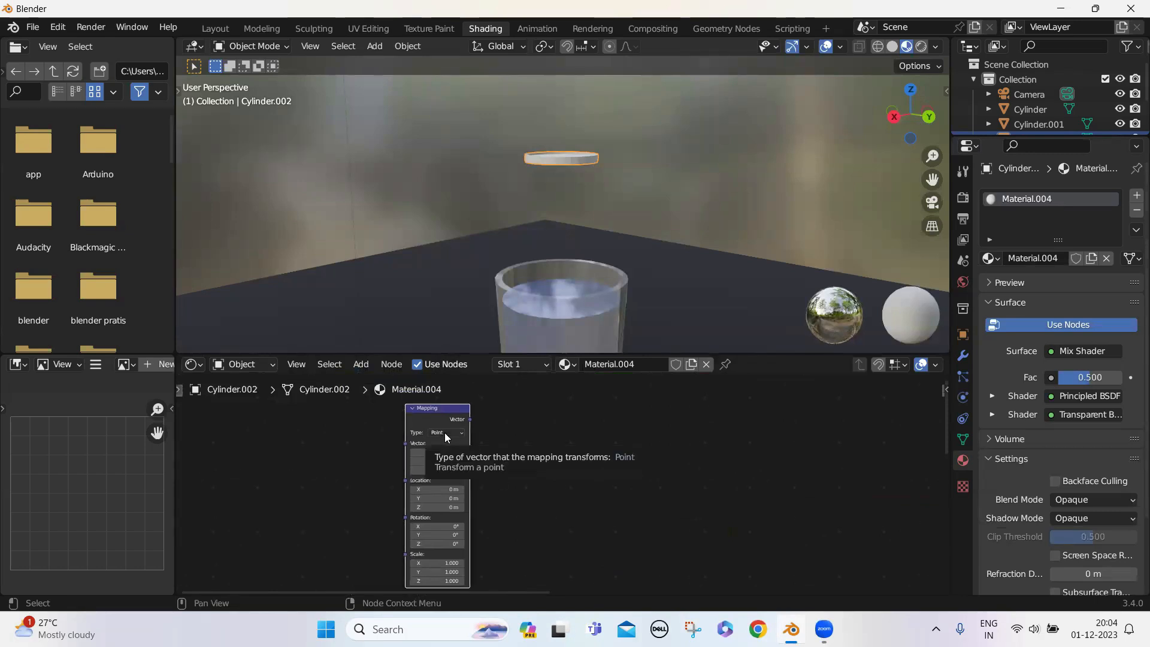
- Check in the add-on preferences whether Node Wrangler is enabled, filtering the list by "nod"
left_click(362, 364)
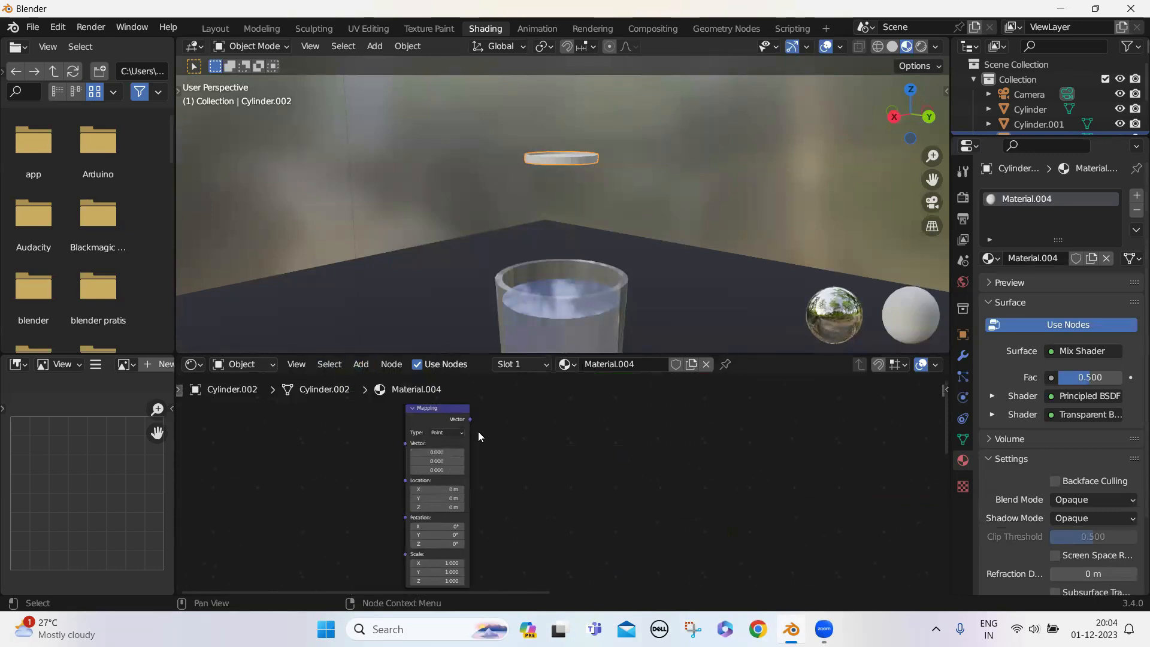
left_click(58, 27)
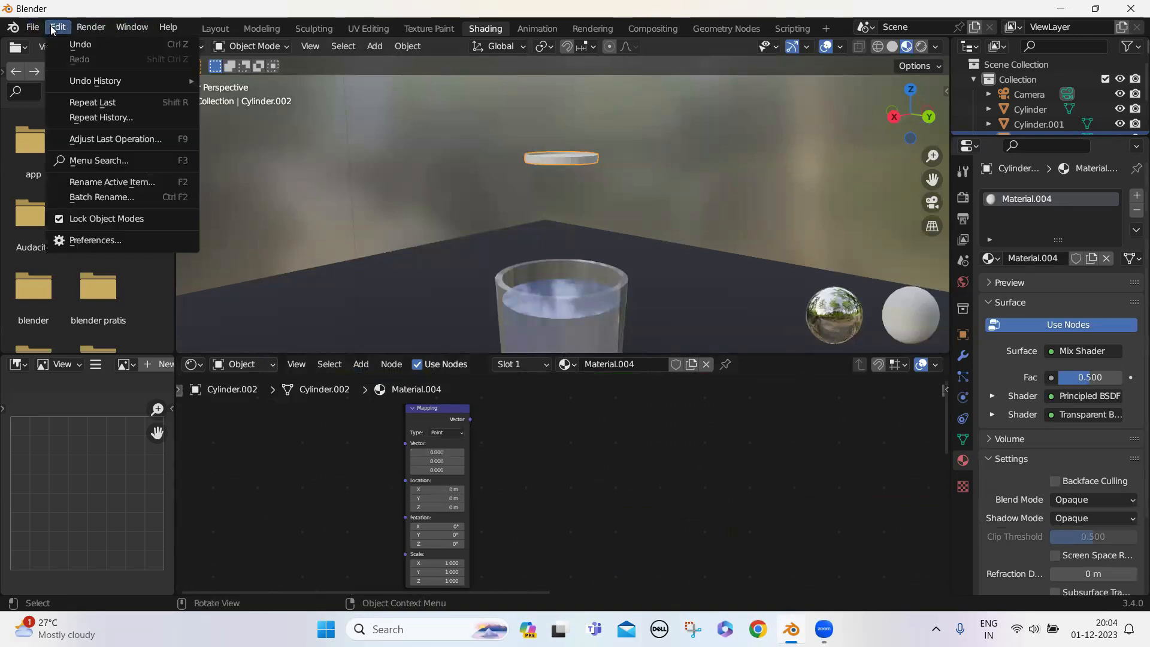
left_click(78, 244)
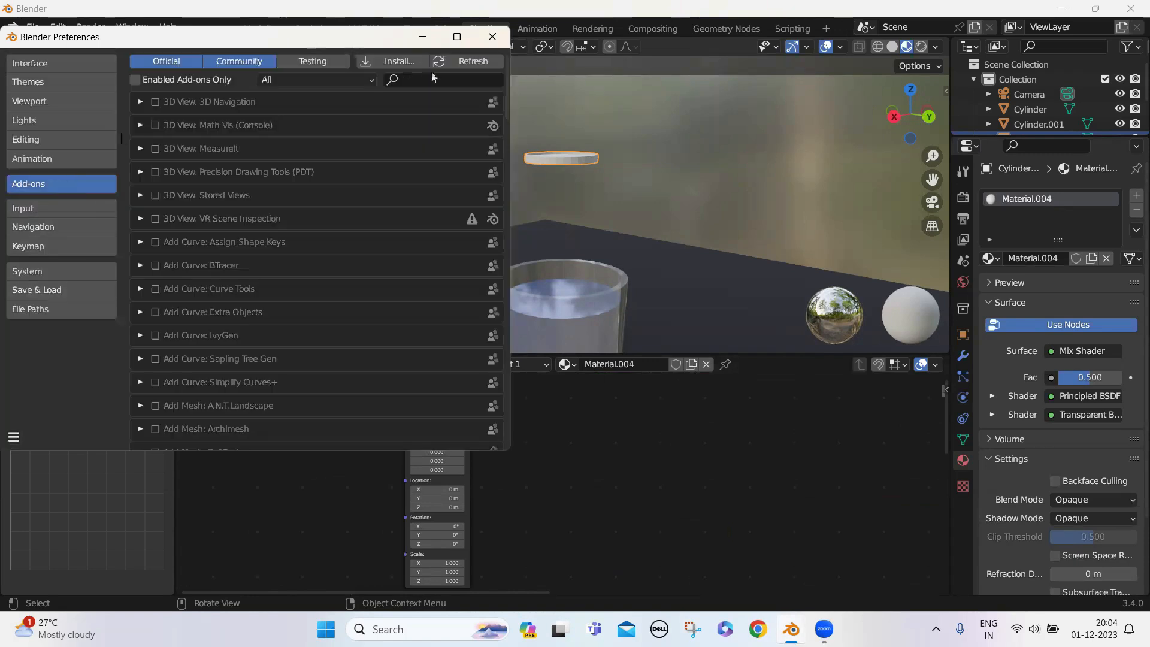
left_click(421, 76)
type("no")
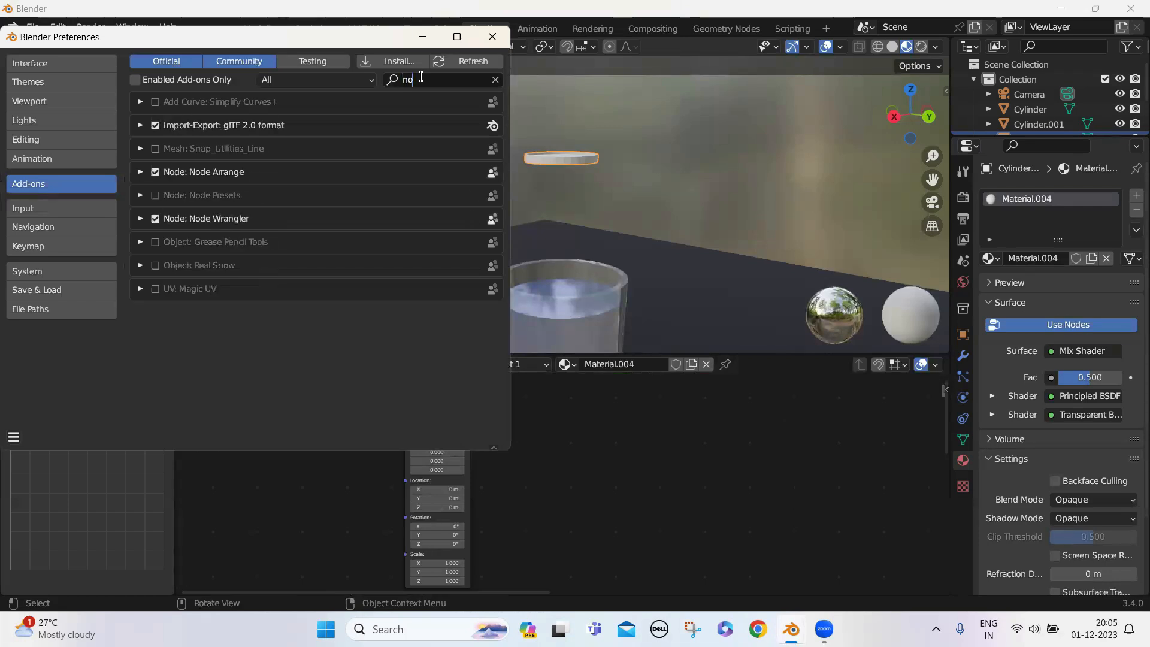
type("d")
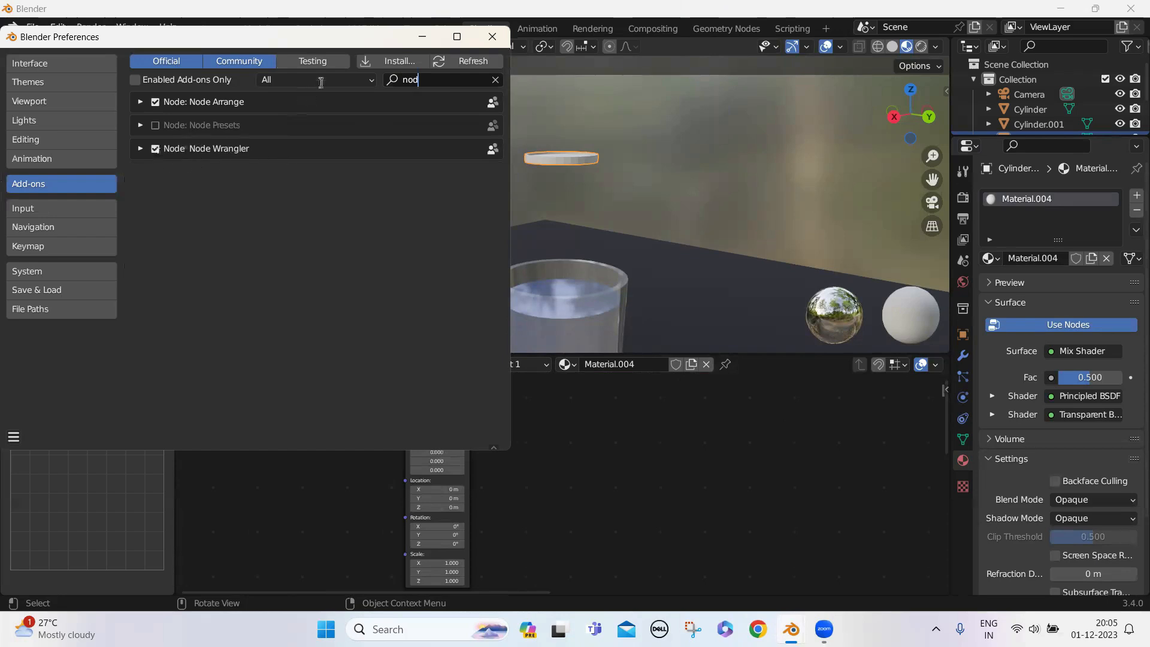
left_click(493, 36)
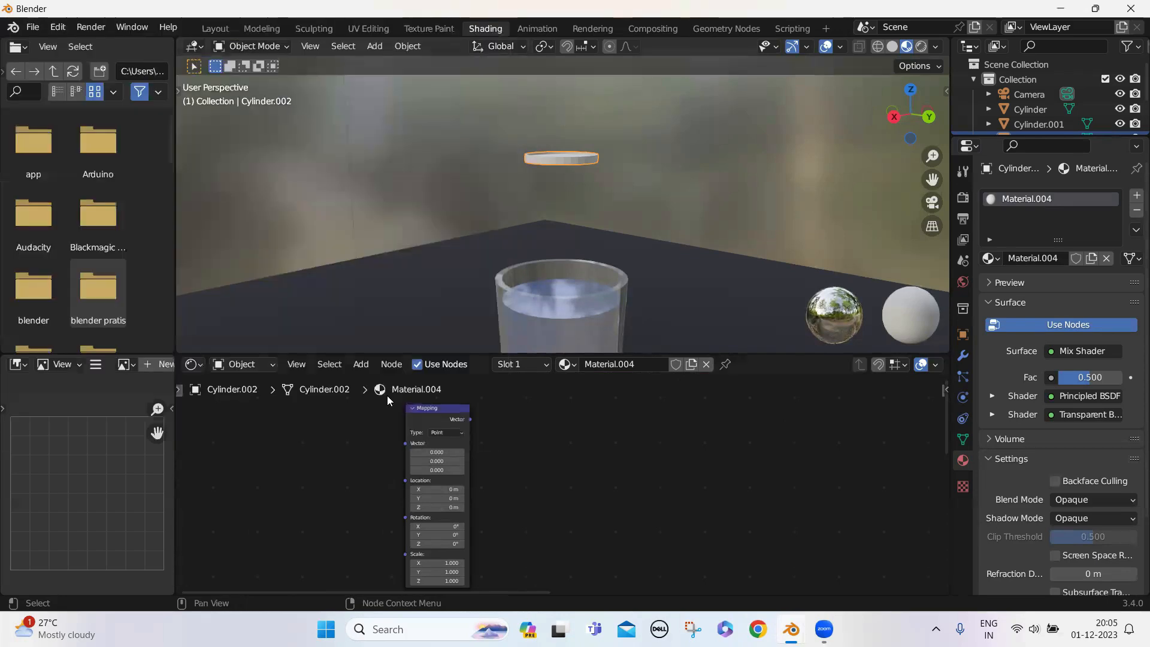
- Use Node Wrangler on the Mapping node to generate a linked Texture Coordinate, Mapping and Image Texture setup
left_click(439, 408)
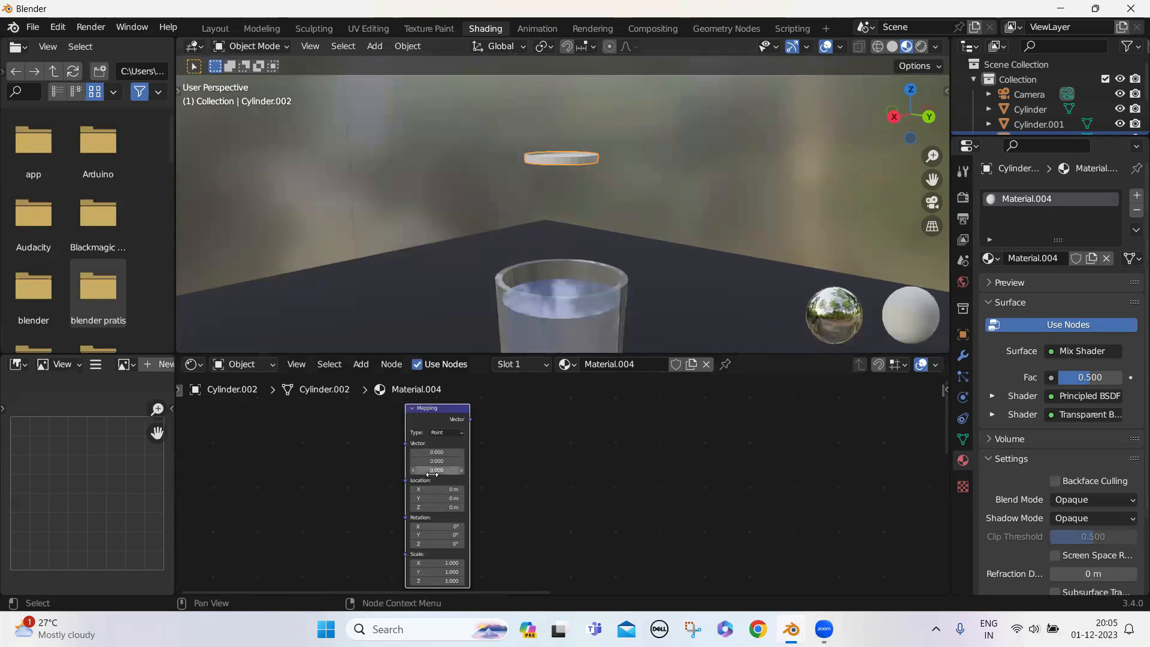
key("ctrl+t")
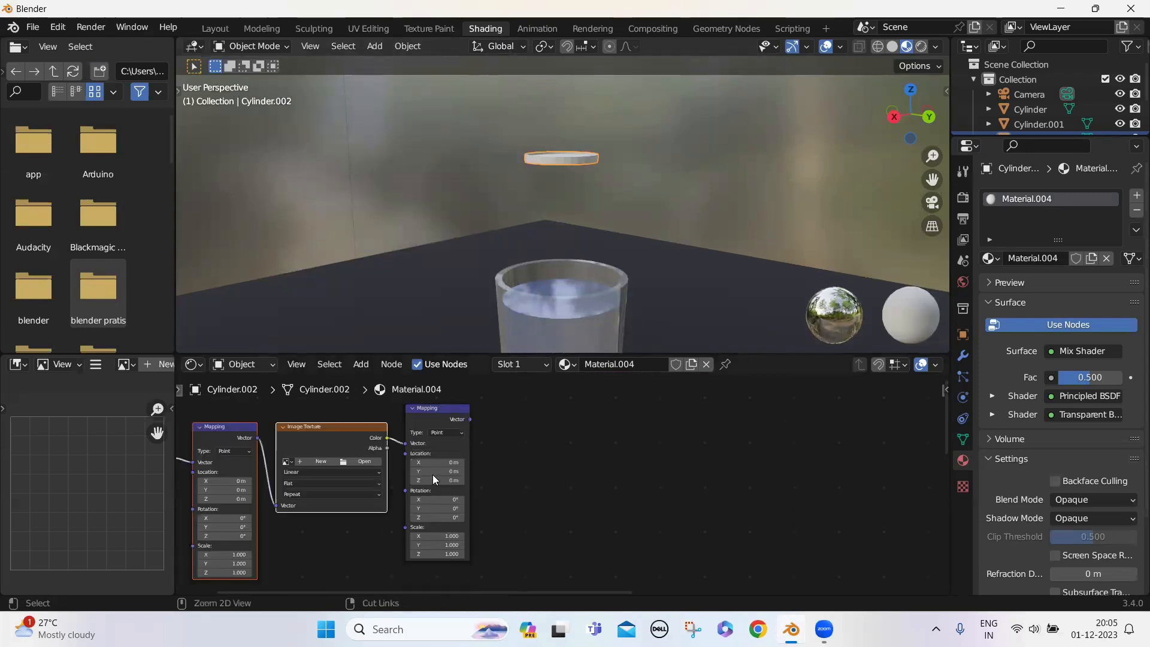
scroll(324, 510, "down", 2)
middle_click_drag(323, 508, 392, 500)
scroll(369, 511, "down", 3)
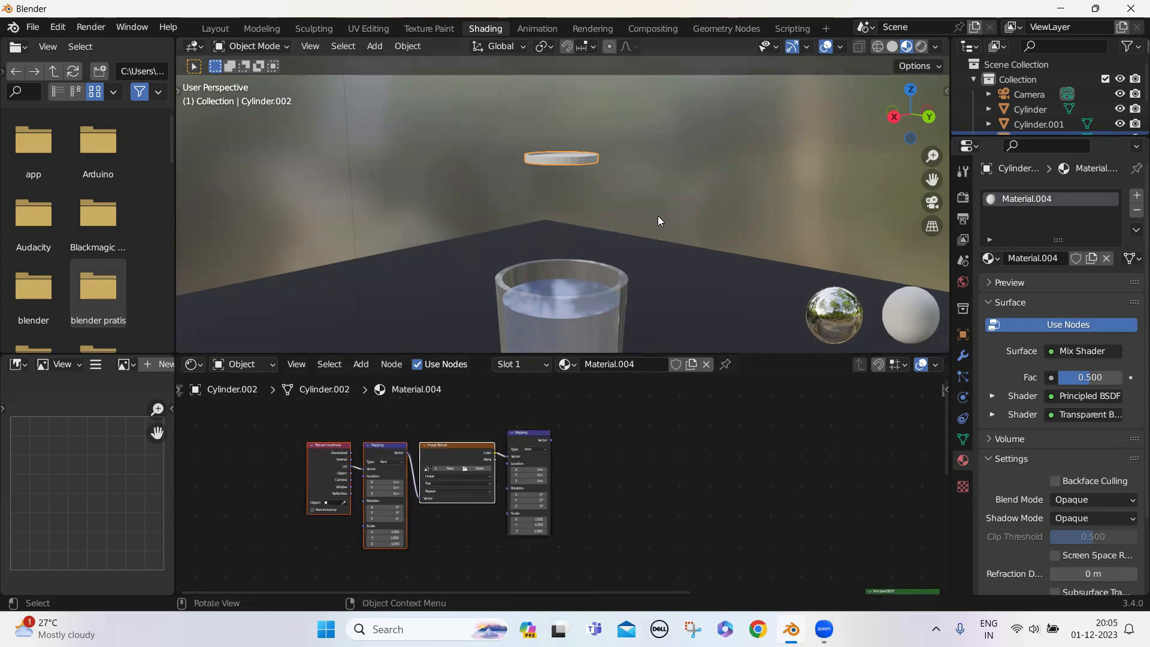
scroll(458, 442, "up", 2)
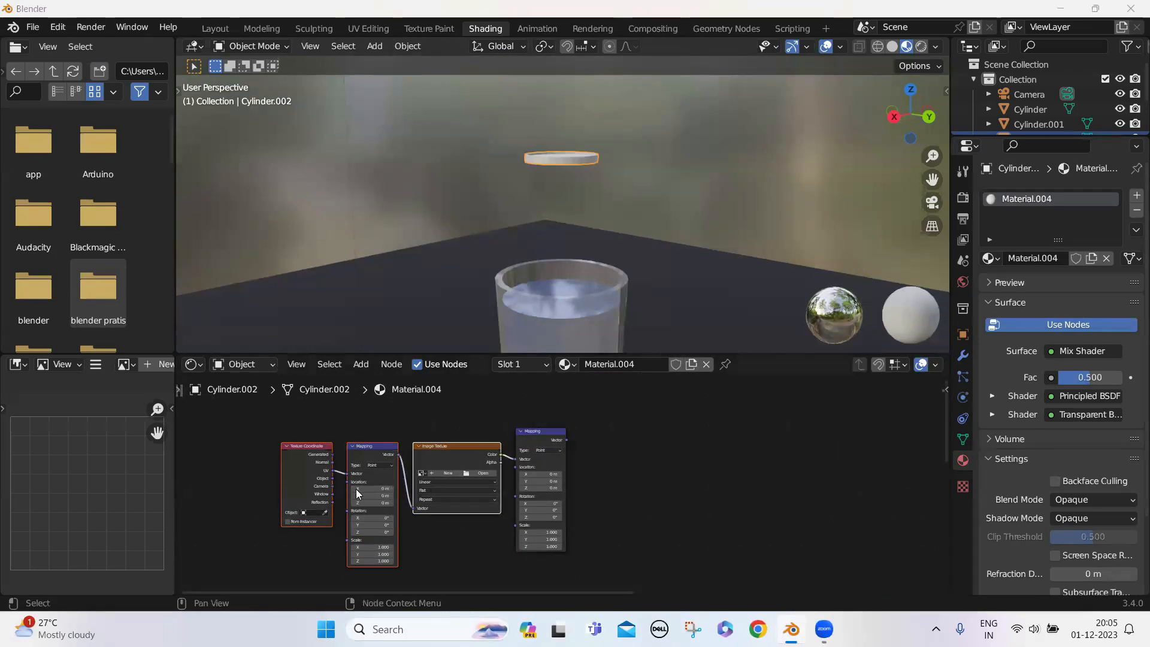
scroll(360, 443, "up", 2)
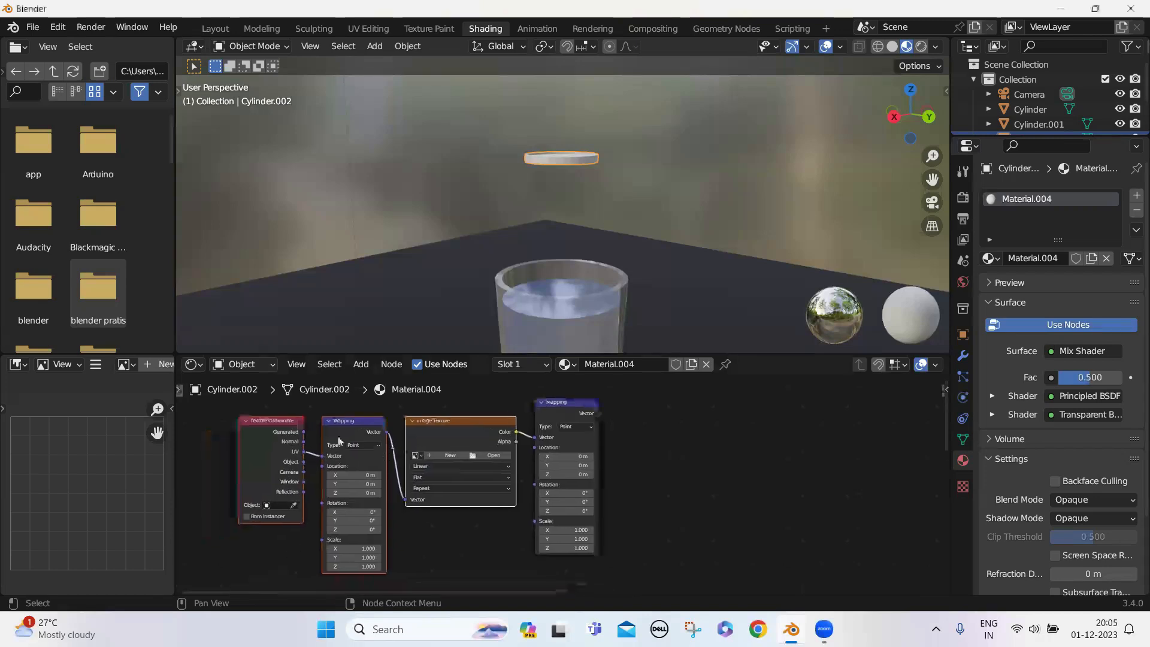
- Delete the original Mapping node at the end of the chain and the Image Texture node
left_click(561, 414)
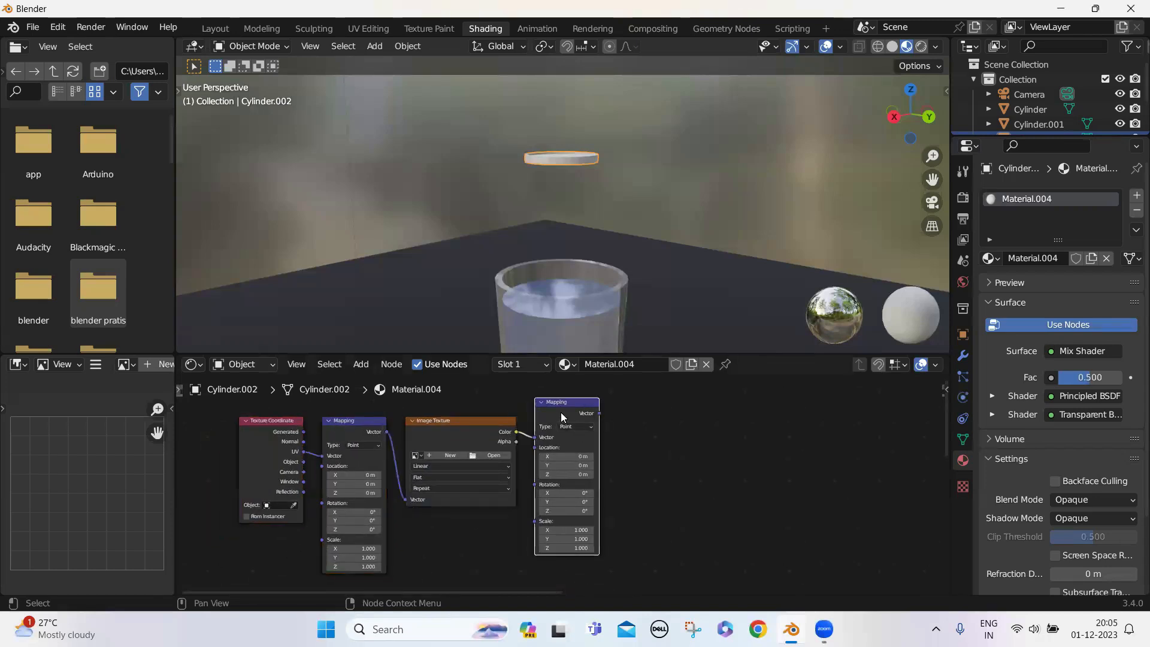
key("x")
middle_click_drag(436, 499, 512, 483)
scroll(467, 497, "up", 1)
middle_click_drag(431, 511, 431, 517)
scroll(431, 518, "down", 2)
middle_click_drag(405, 443, 402, 434)
scroll(550, 280, "down", 3)
middle_click_drag(547, 275, 539, 297)
scroll(550, 144, "up", 2)
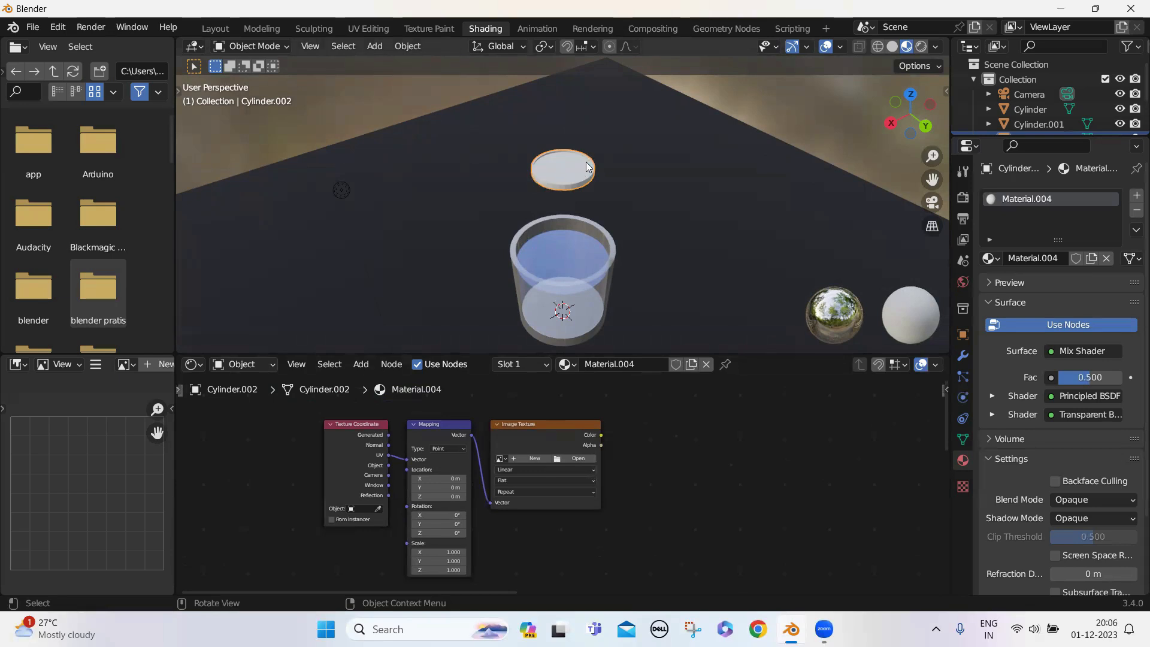
left_click(540, 438)
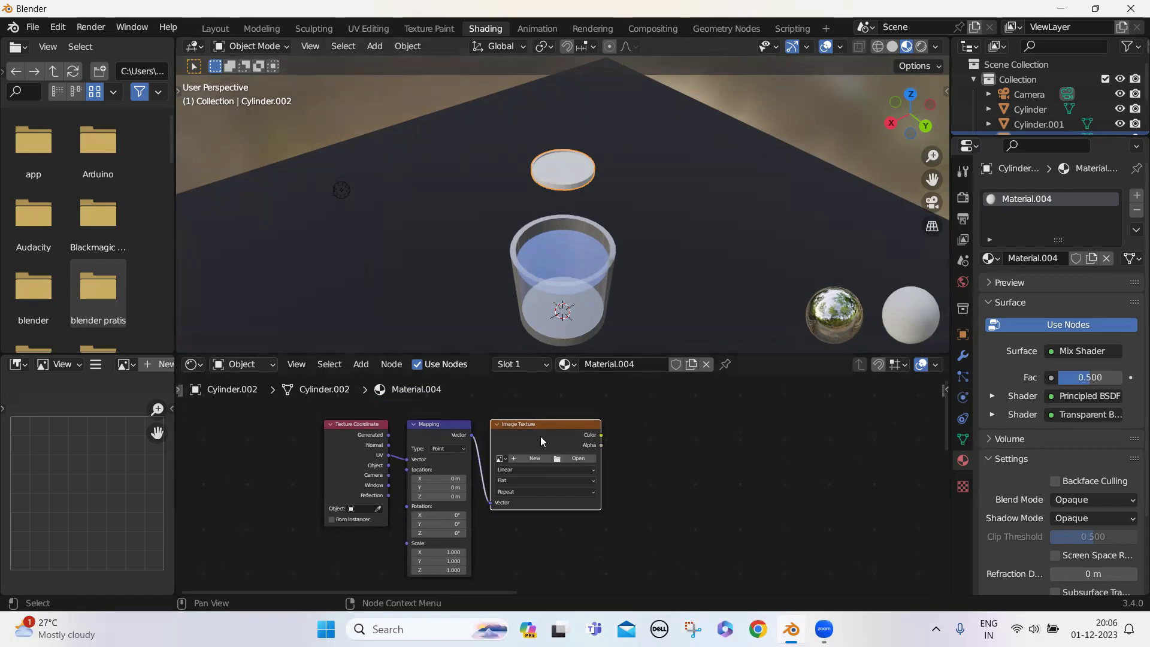
key("Delete")
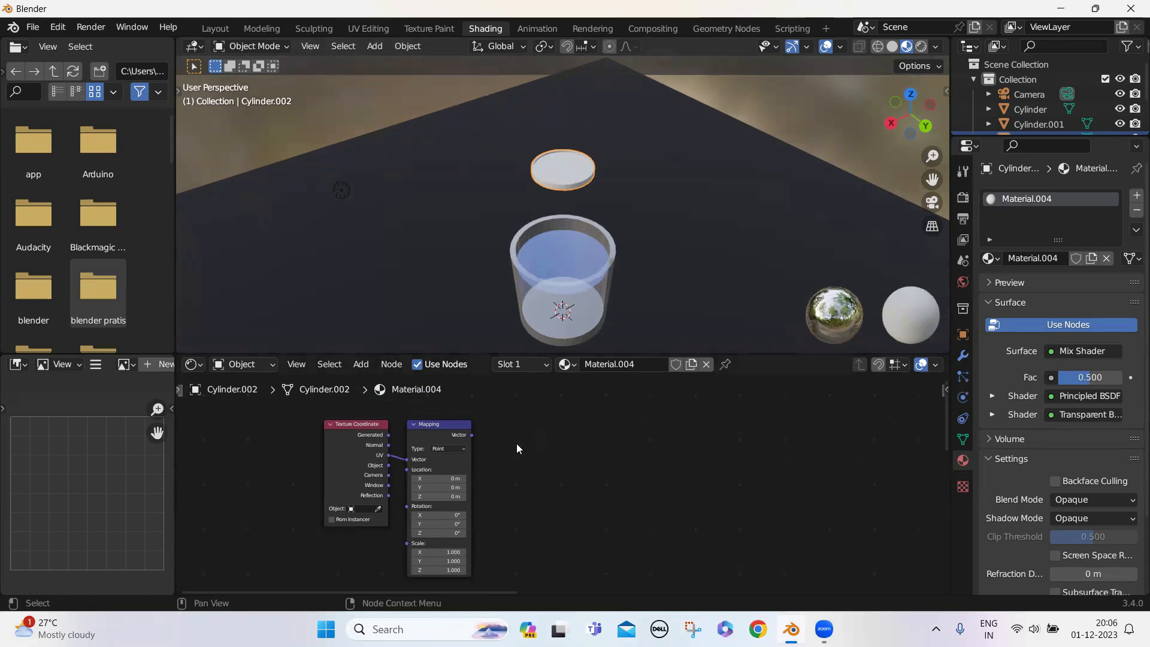
- Move the Mapping node away from Texture Coordinate and feed its Vector input from the Object output instead of UV
left_click_drag(447, 428, 641, 437)
scroll(522, 454, "up", 2)
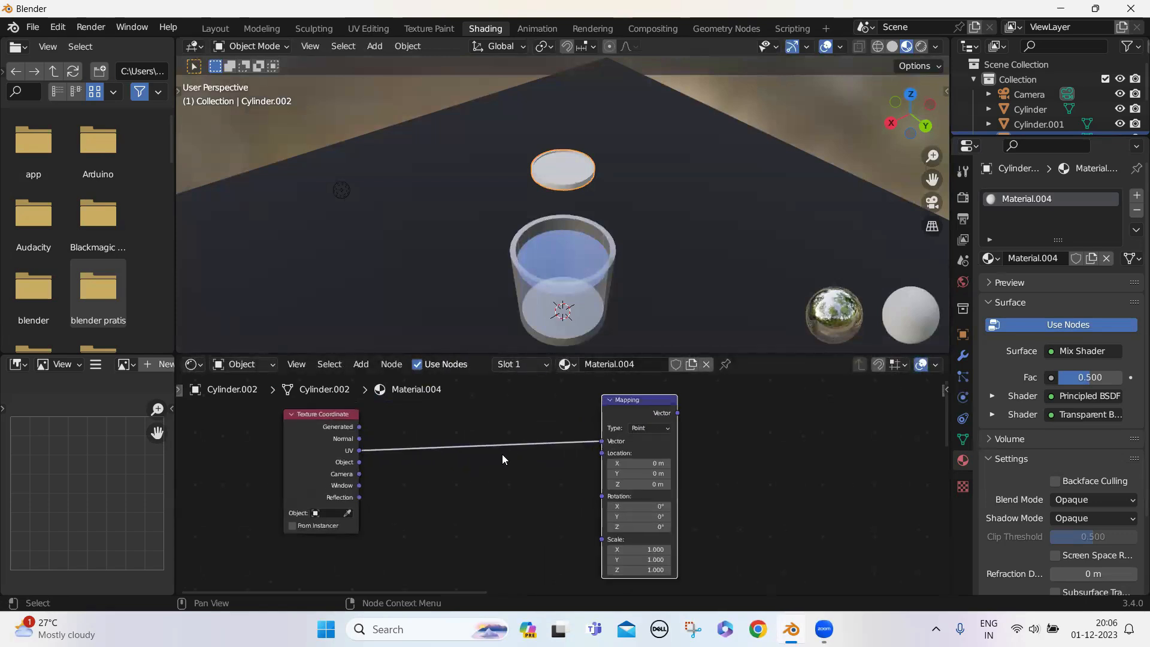
scroll(499, 464, "up", 1)
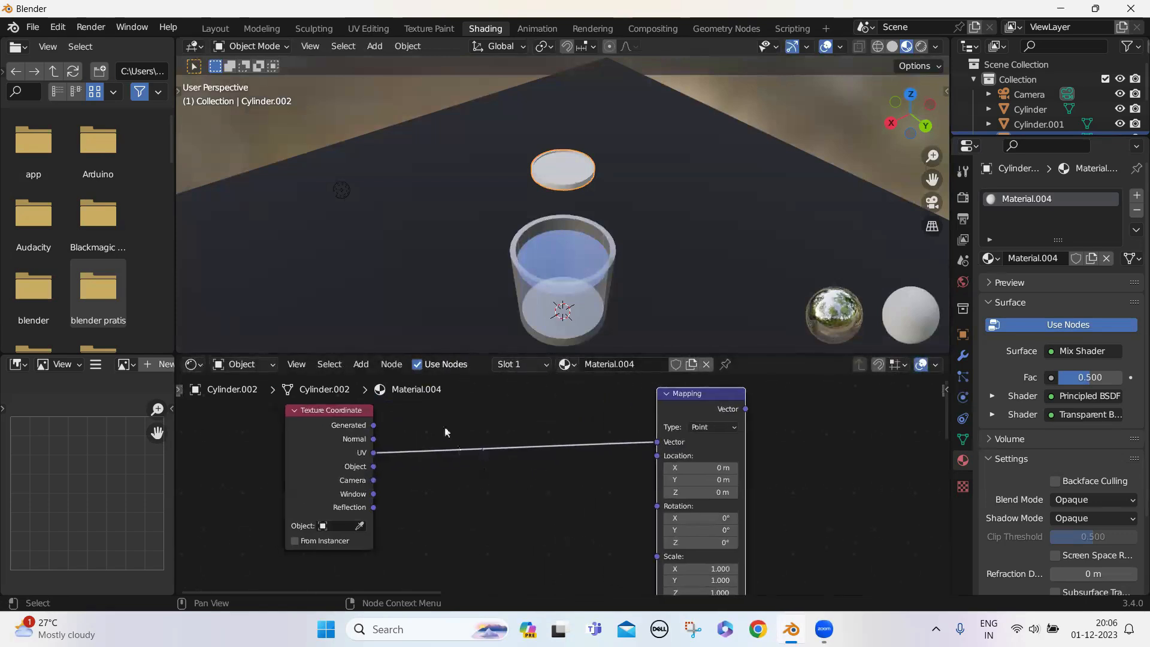
left_click_drag(373, 455, 406, 465)
left_click(660, 445)
left_click_drag(658, 444, 543, 459)
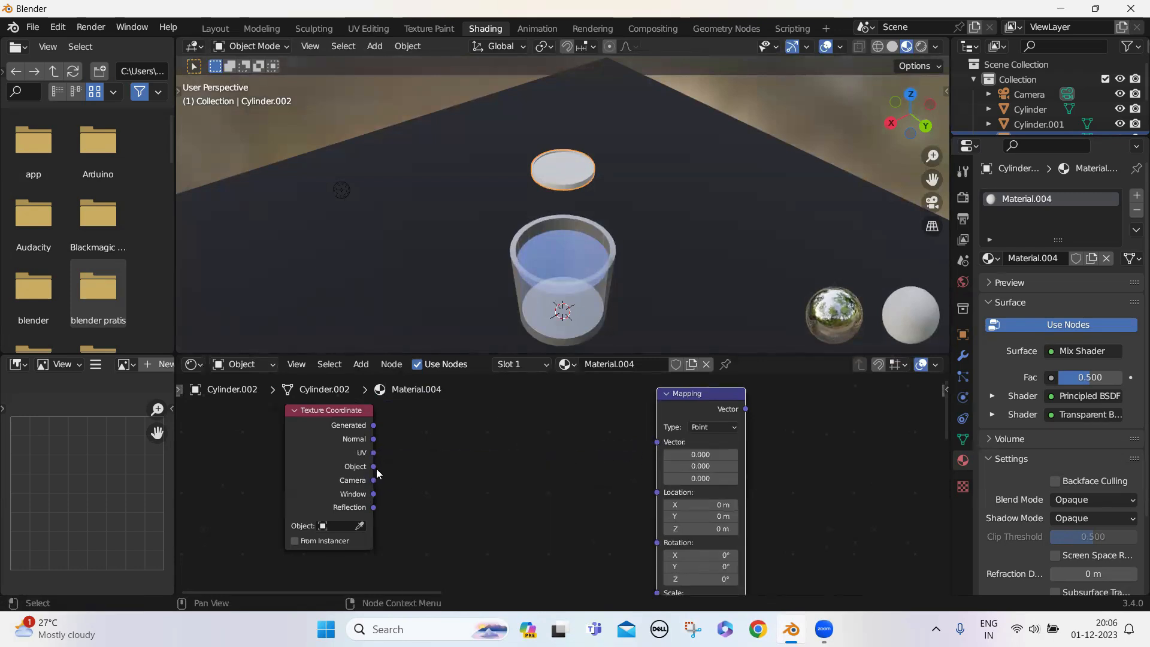
left_click_drag(373, 466, 656, 444)
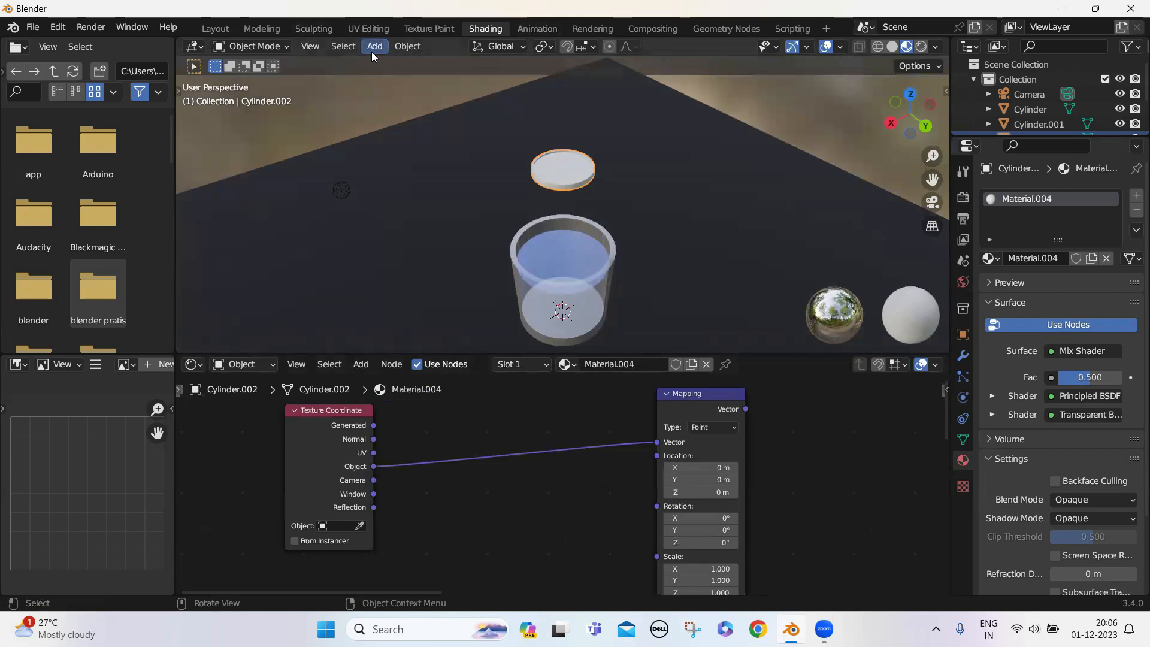
- Add a Noise Texture node on the link between the Texture Coordinate and Mapping nodes
left_click(365, 369)
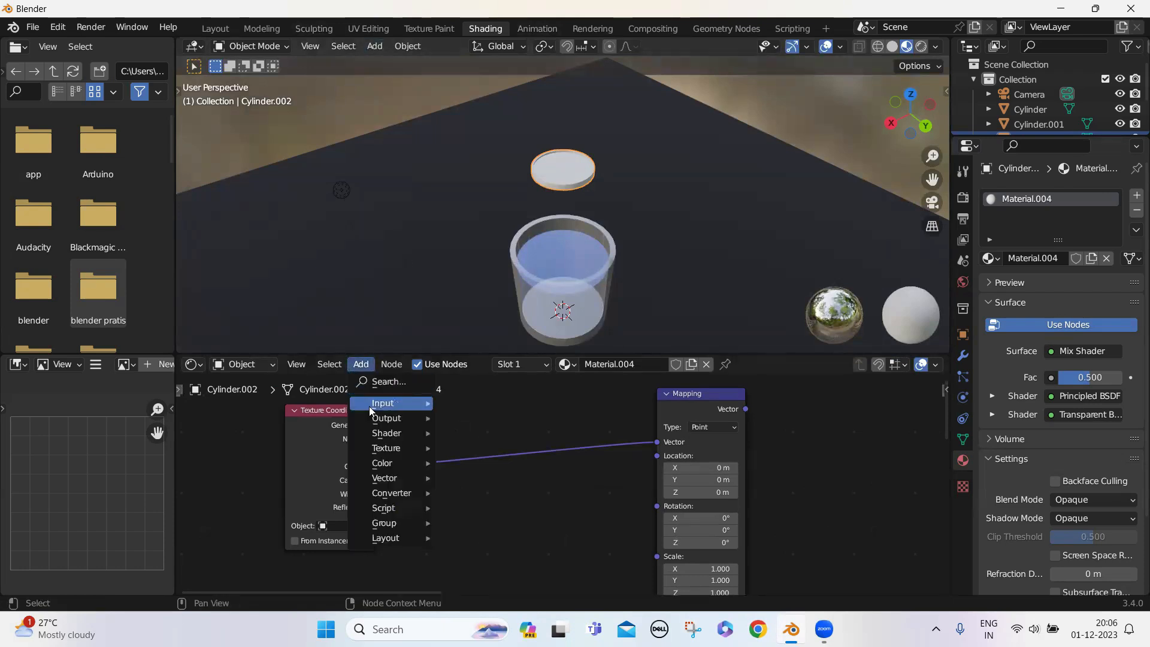
left_click(379, 383)
type("no")
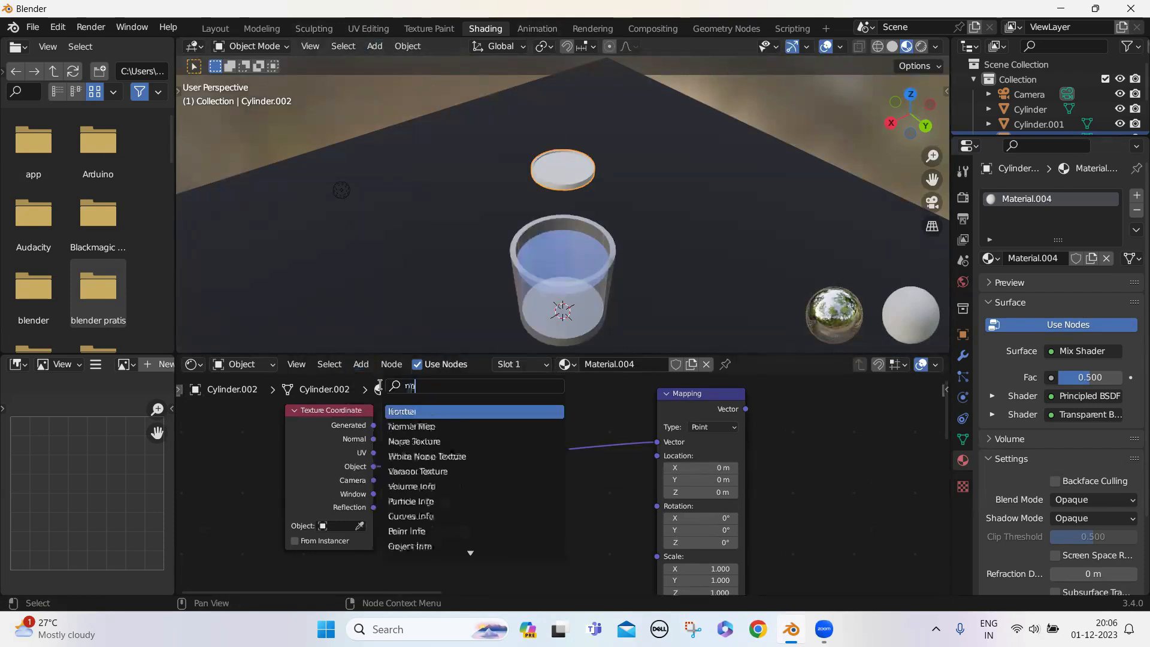
type("i")
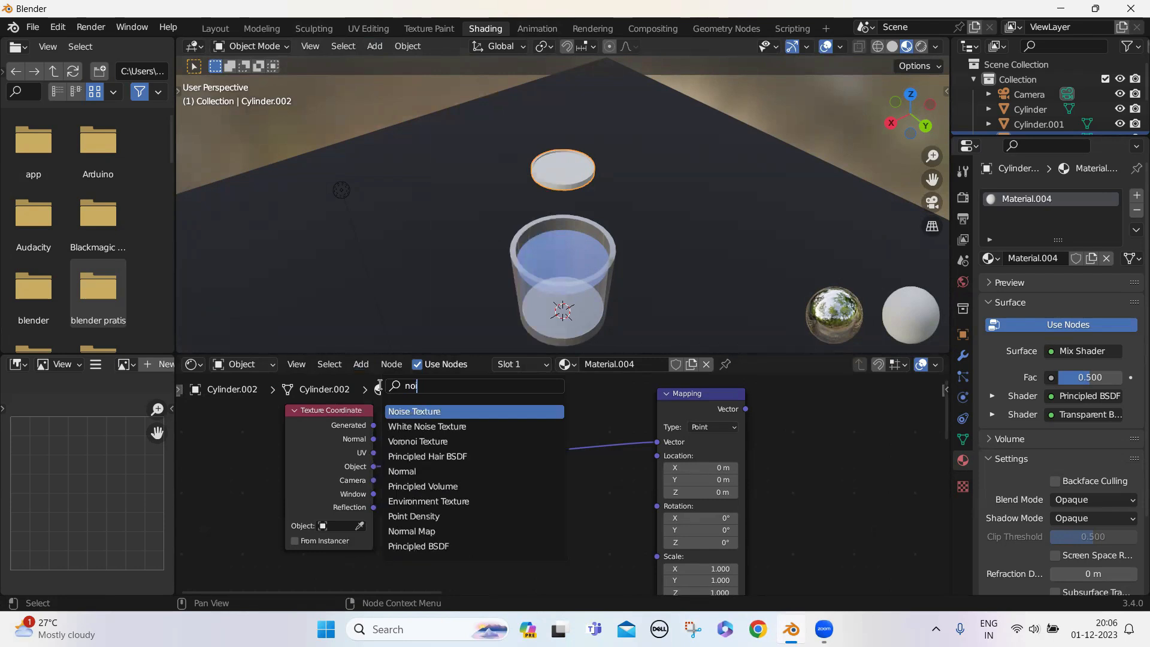
left_click(407, 412)
left_click(463, 448)
left_click_drag(495, 441, 514, 439)
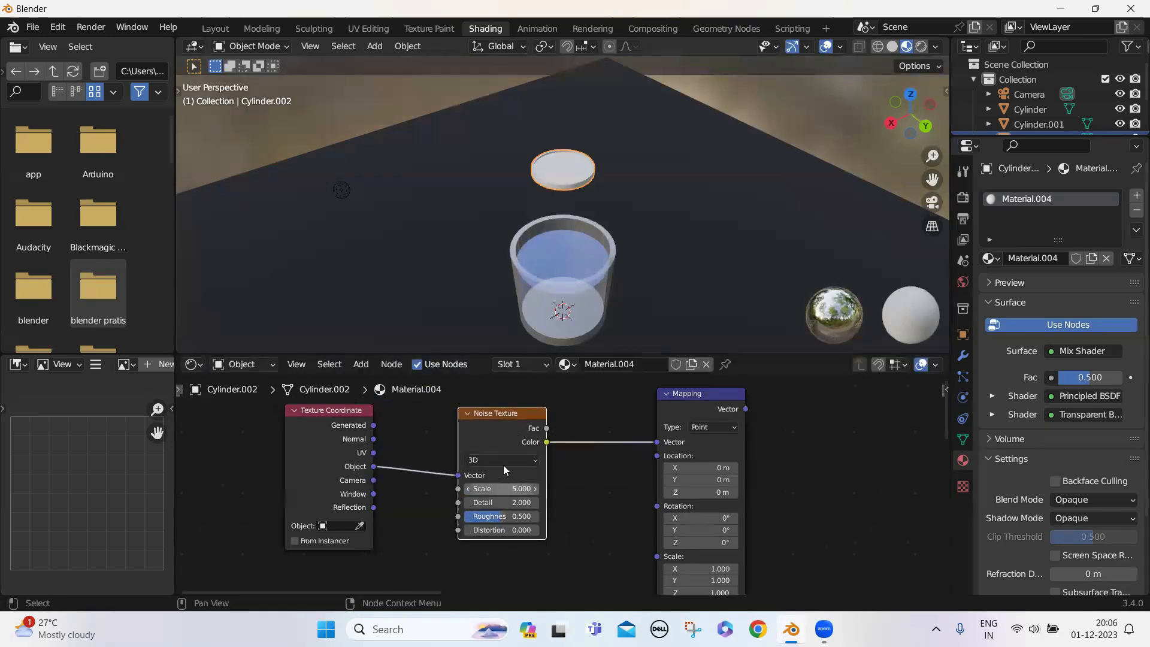
- Insert a Mix node between Noise Texture and Mapping, and feed its B input from the Texture Coordinate's Object output
scroll(563, 503, "down", 3)
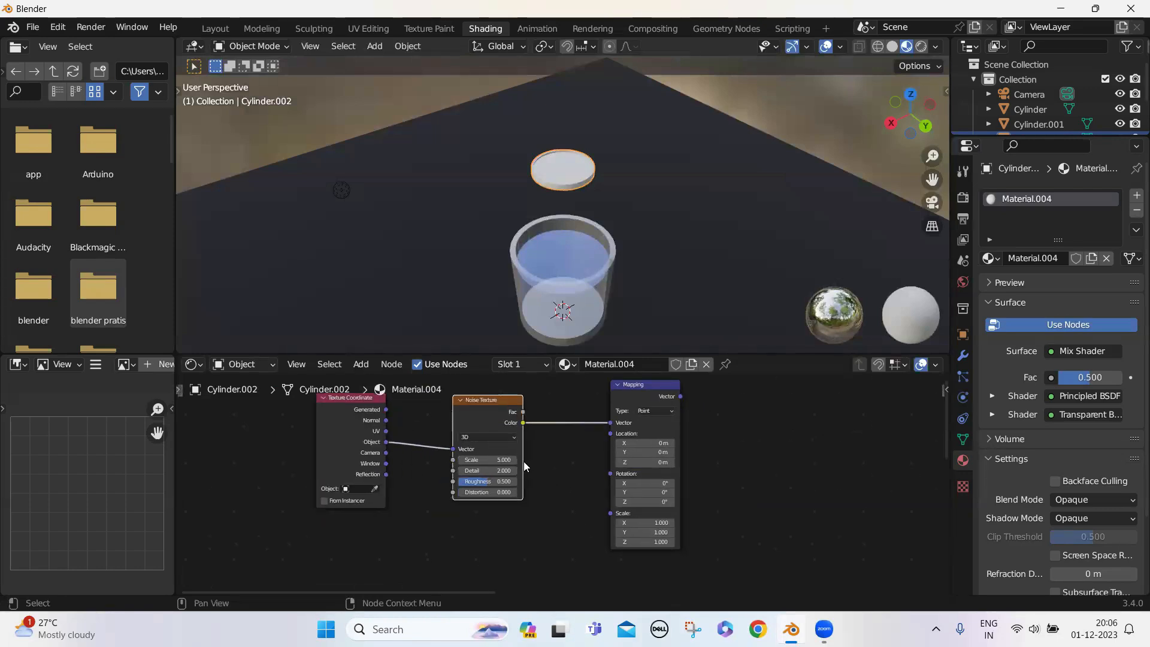
left_click(362, 365)
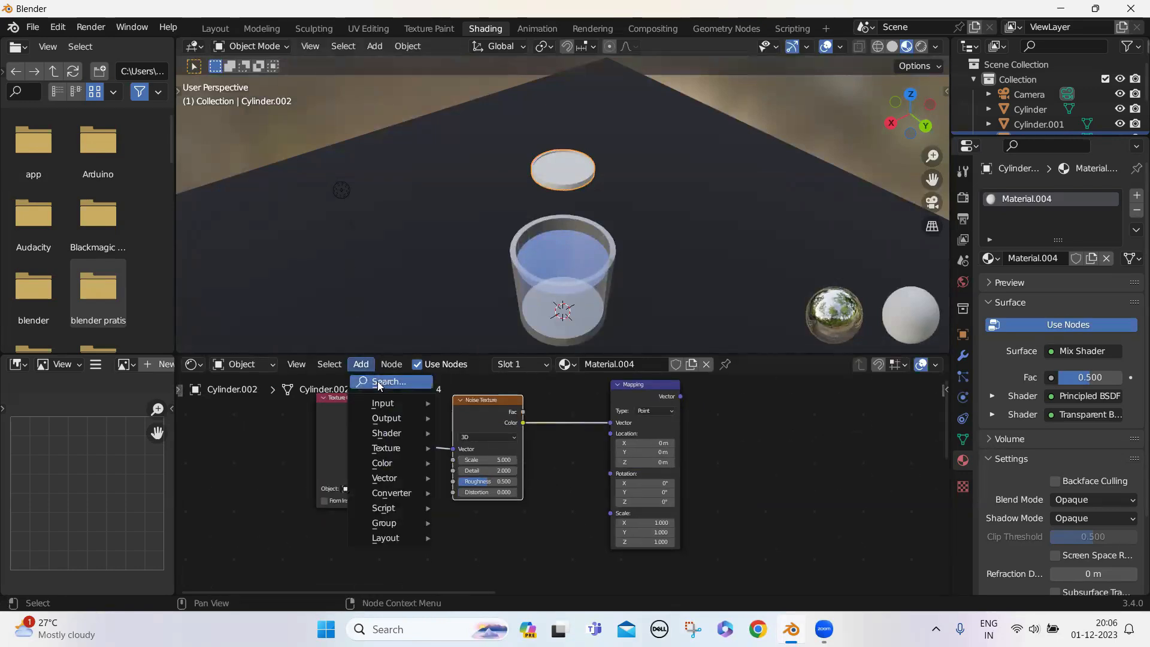
left_click(379, 381)
type("mi")
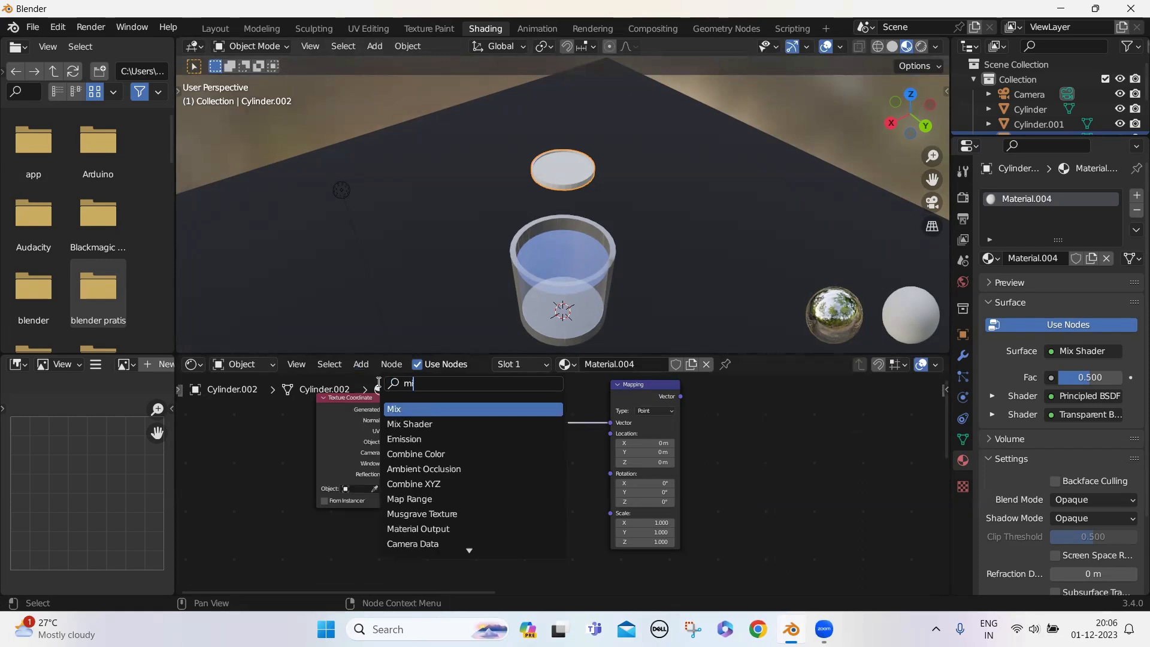
left_click(403, 409)
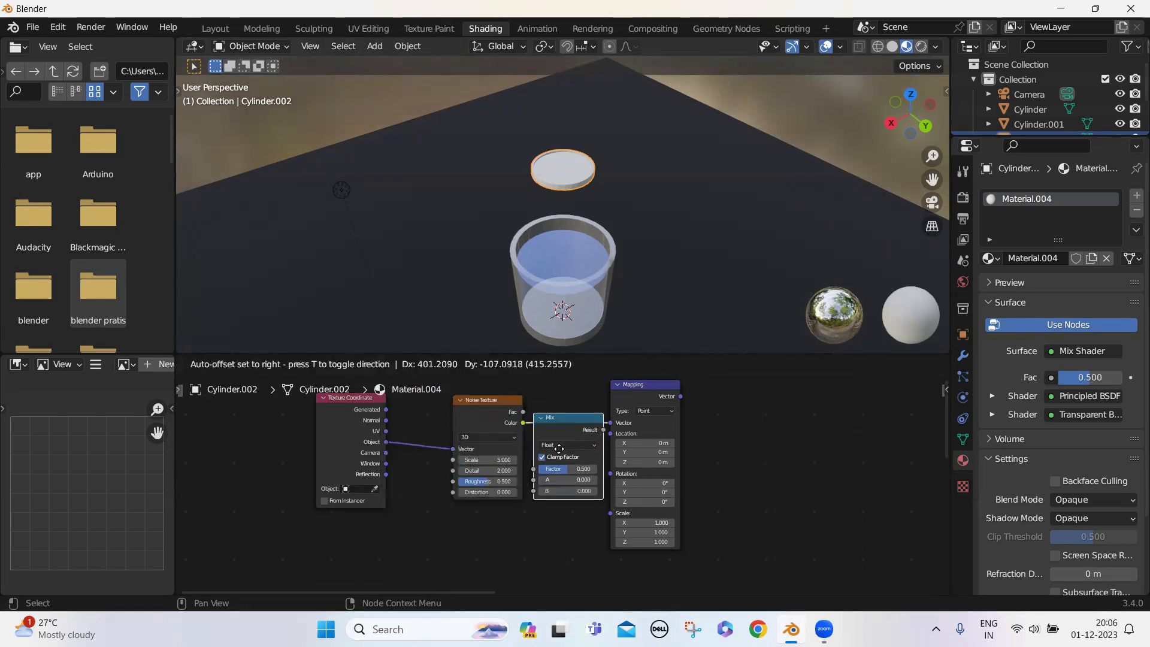
left_click(587, 443)
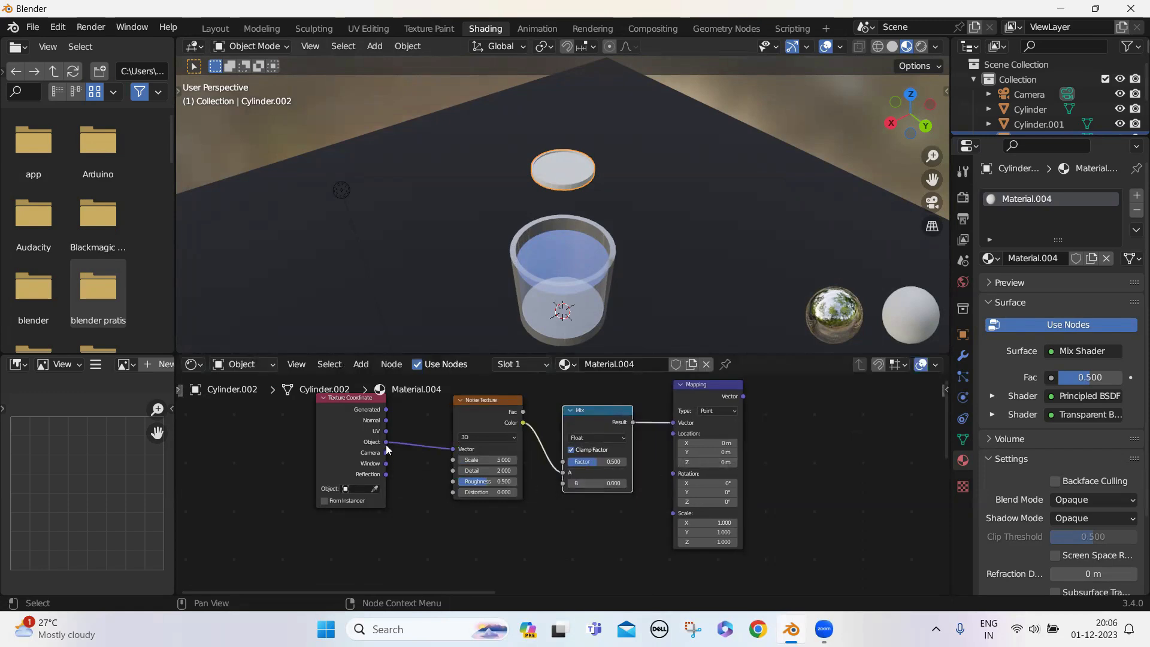
left_click_drag(386, 442, 564, 483)
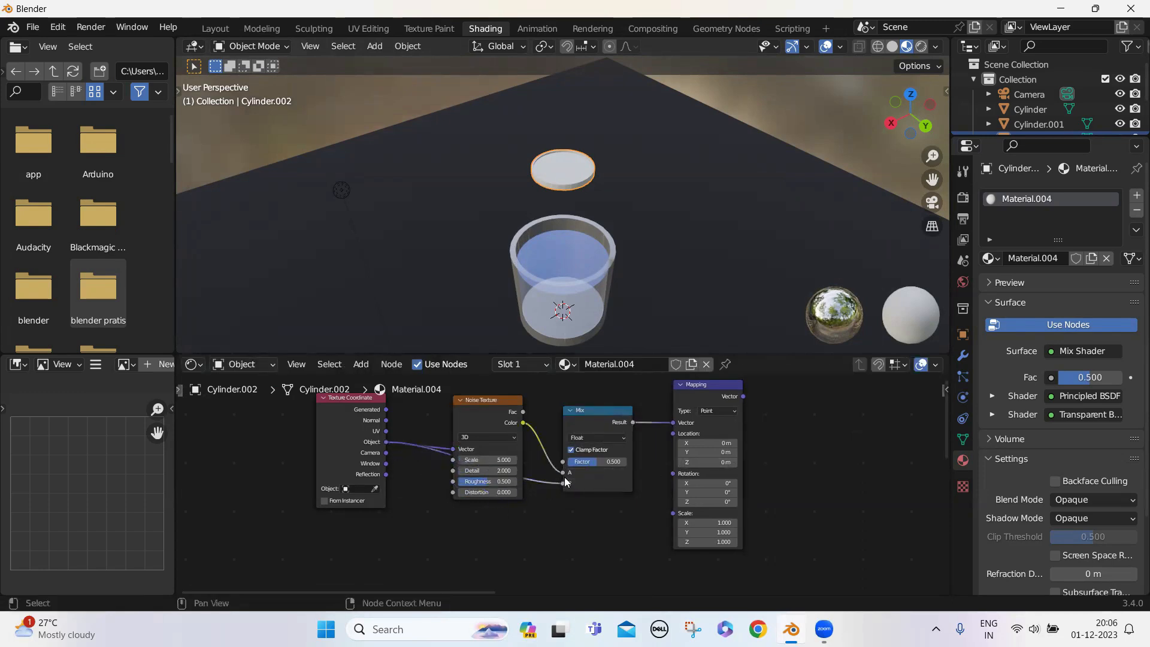
left_click_drag(695, 419, 745, 422)
- Add a Gradient Texture node after the Mapping node and feed its Vector input from the Mapping output
middle_click_drag(798, 452, 590, 463)
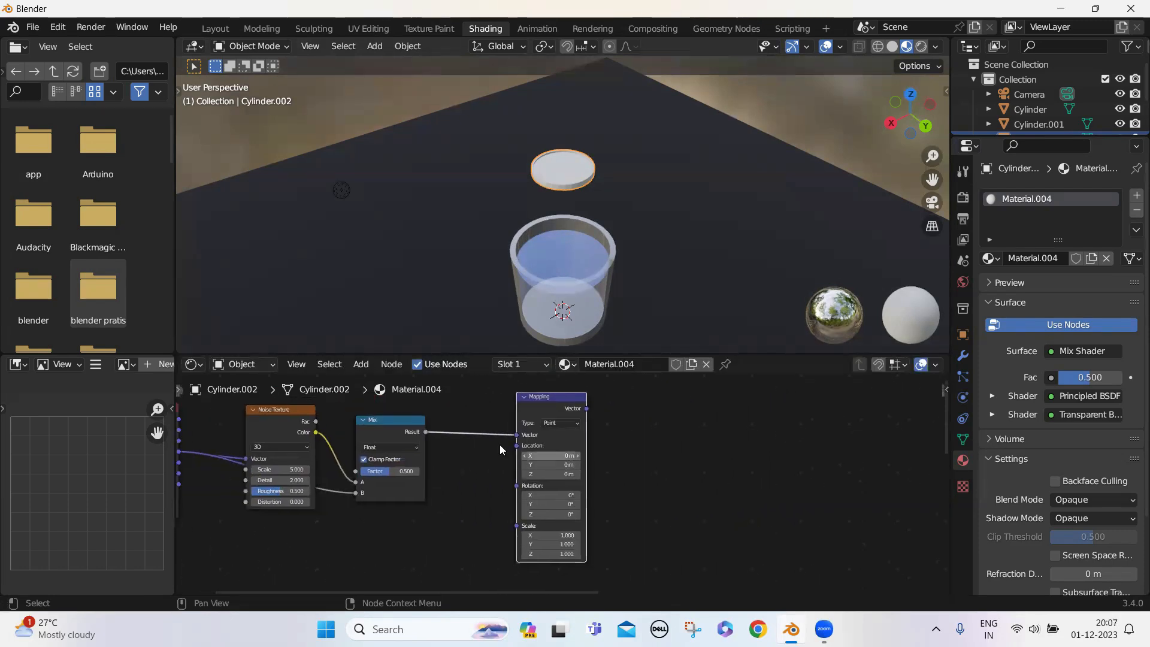
left_click(358, 363)
left_click(378, 382)
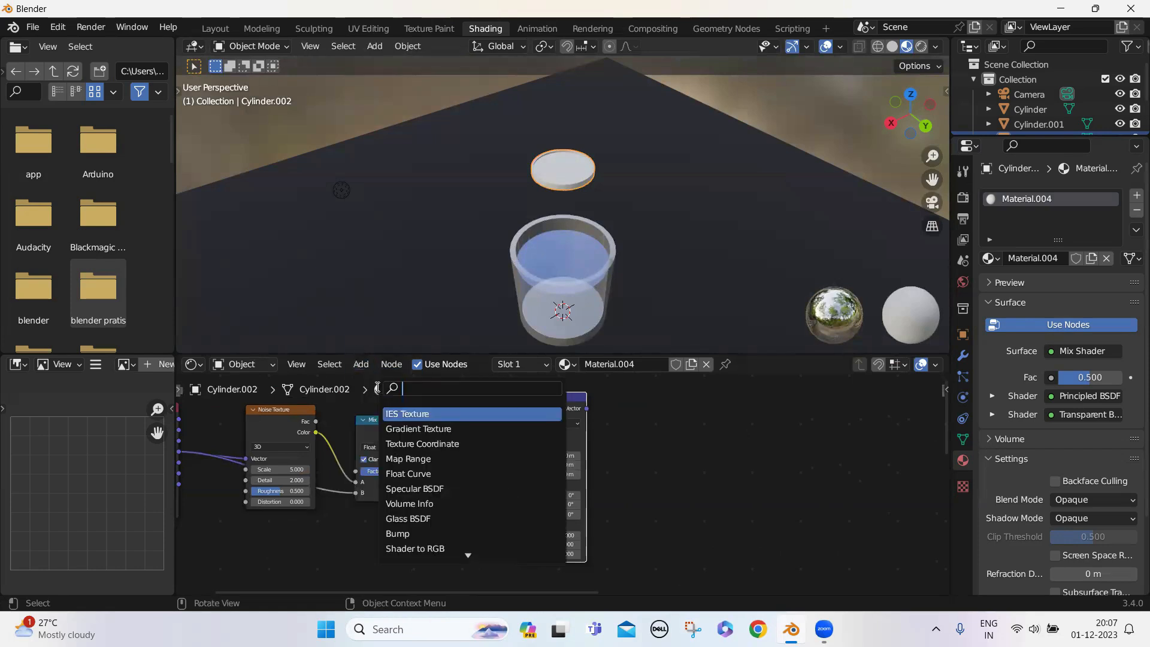
type("g")
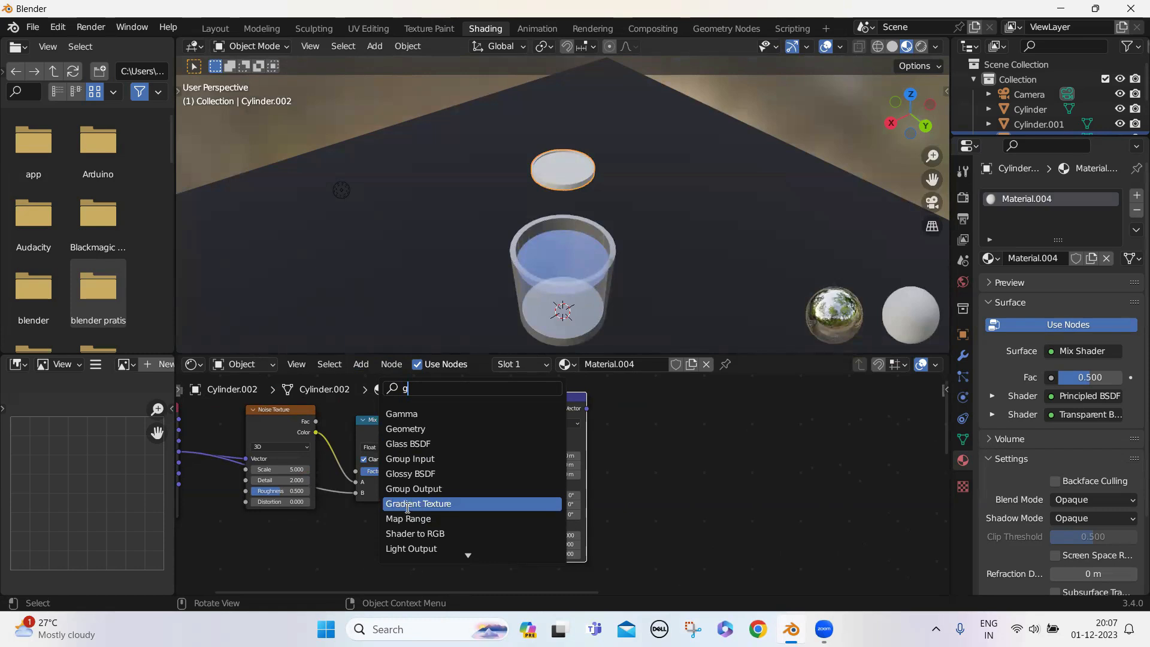
left_click(459, 504)
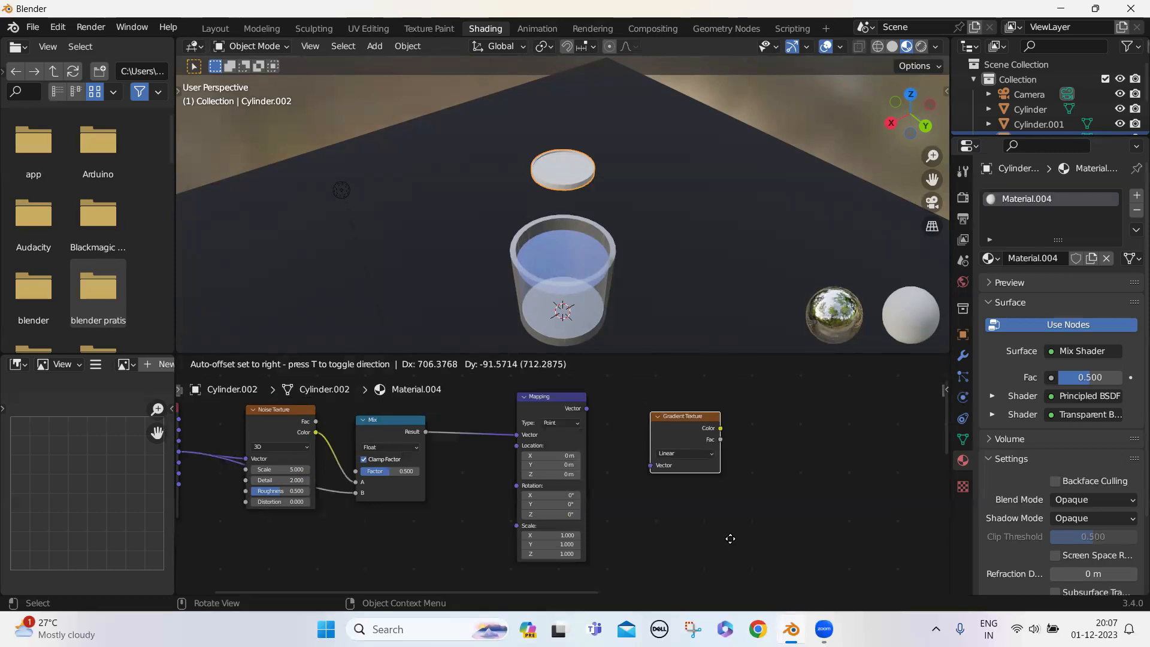
left_click(649, 477)
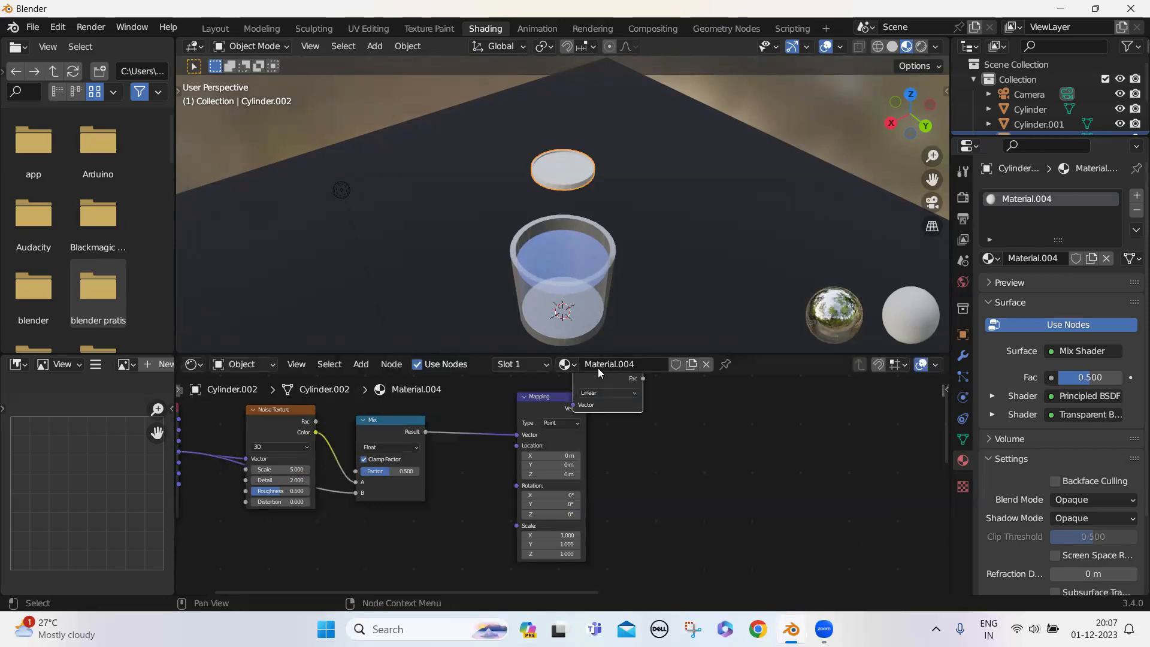
left_click_drag(603, 387, 671, 423)
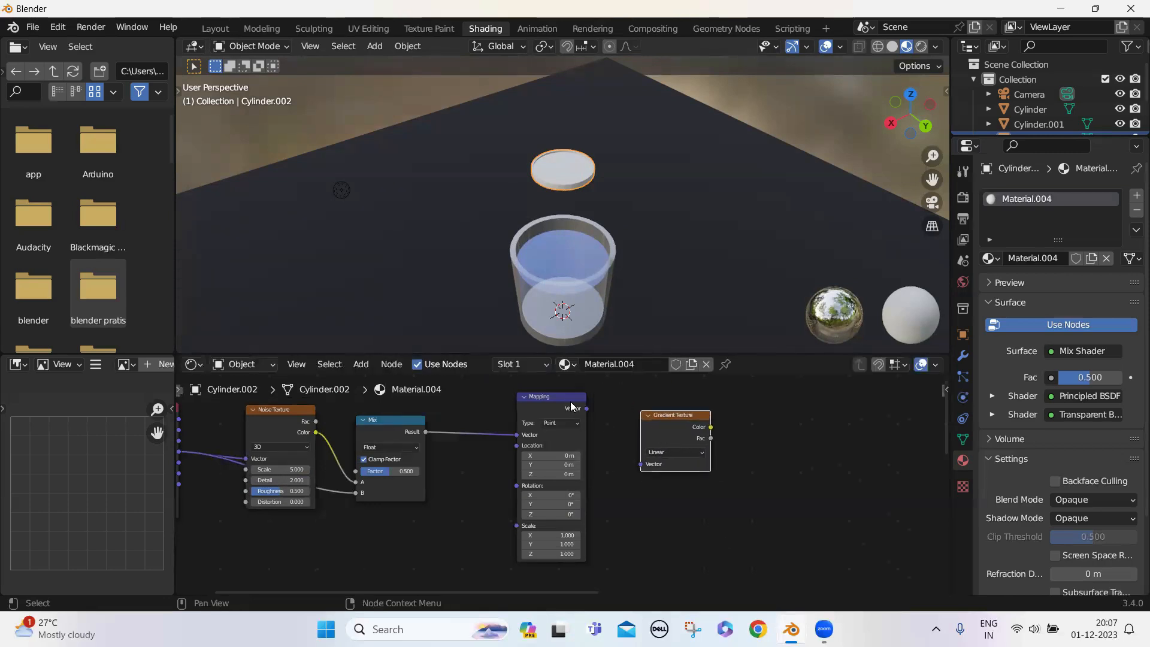
left_click_drag(586, 410, 641, 464)
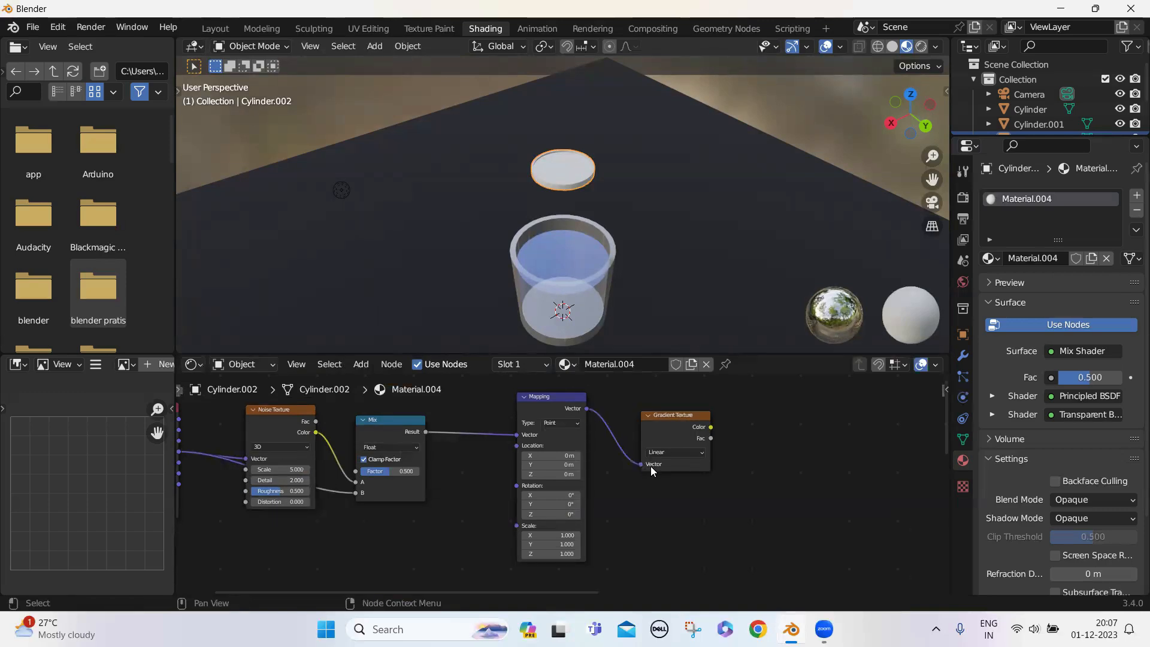
- Move the Principled BSDF node closer to the Gradient Texture node
scroll(723, 555, "down", 2)
middle_click_drag(724, 553, 613, 511)
scroll(613, 512, "down", 2)
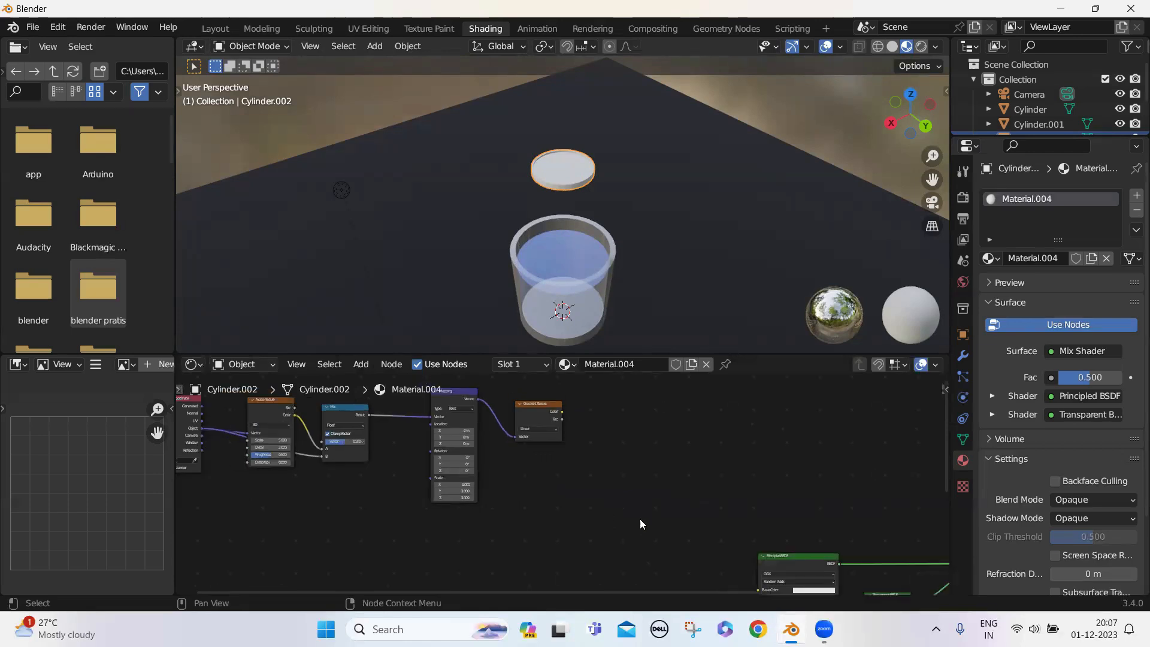
left_click(762, 558)
left_click_drag(762, 557, 677, 526)
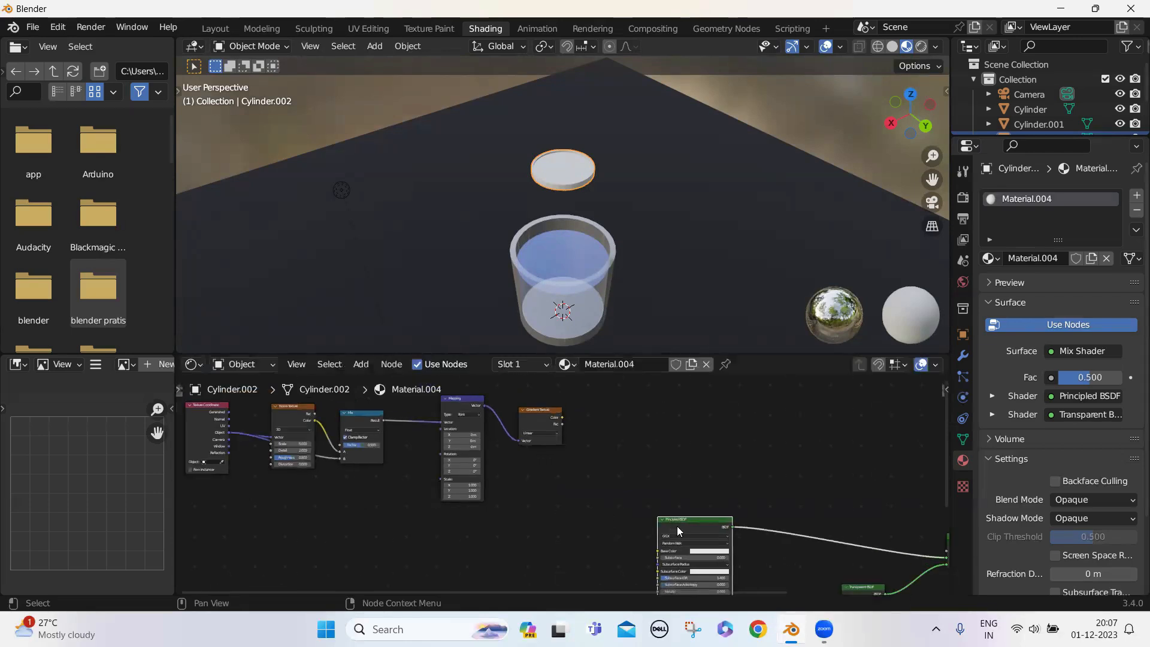
left_click(850, 589)
key("g")
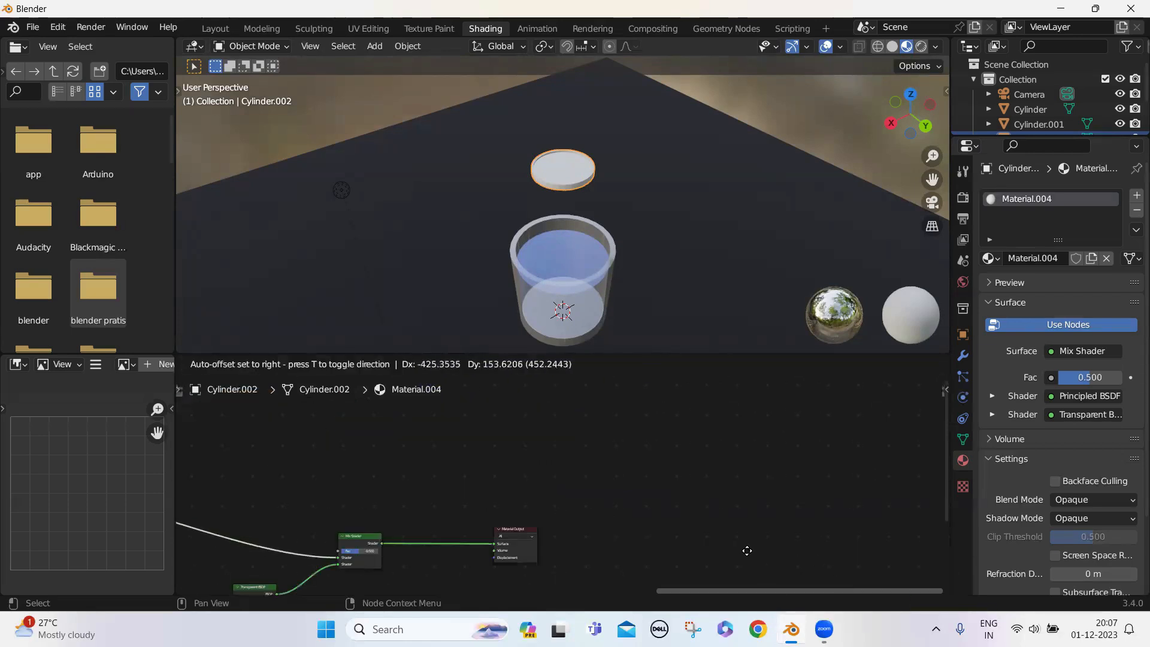
left_click(746, 551)
- Connect the Gradient Texture's Color output to the Principled BSDF's Base Color input
scroll(726, 551, "down", 1)
scroll(725, 548, "down", 2)
scroll(555, 493, "down", 3)
middle_click_drag(554, 493, 752, 500)
scroll(752, 500, "up", 3)
middle_click_drag(464, 479, 532, 471)
scroll(521, 475, "up", 4)
left_click_drag(487, 495, 571, 493)
scroll(568, 488, "up", 1)
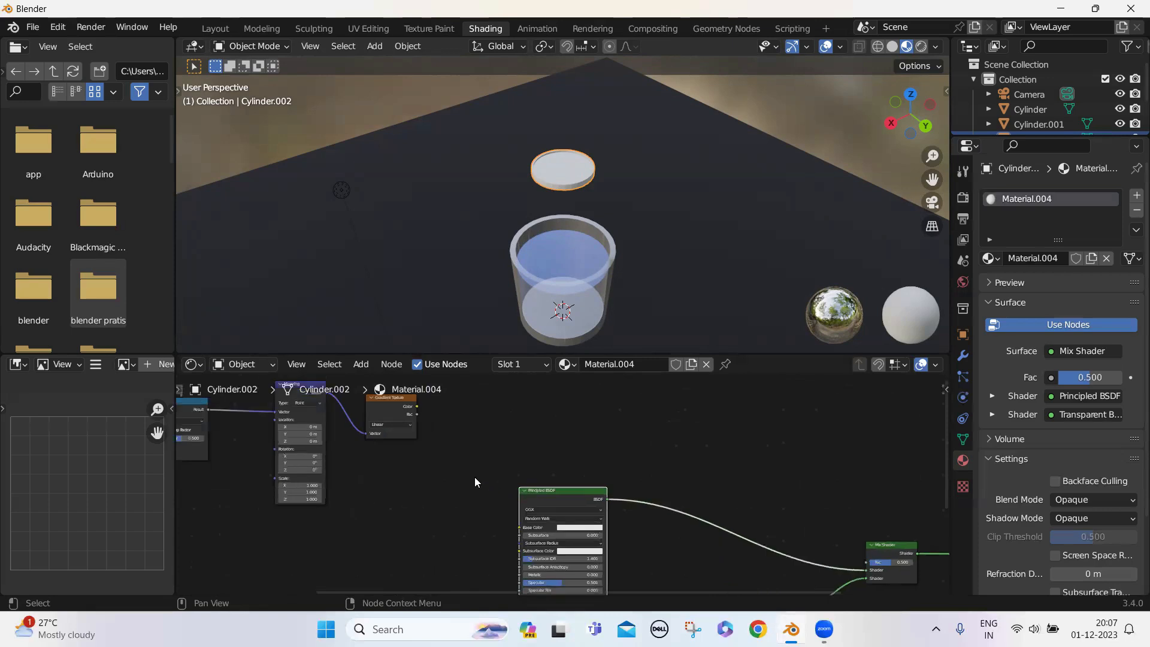
scroll(419, 414, "up", 2)
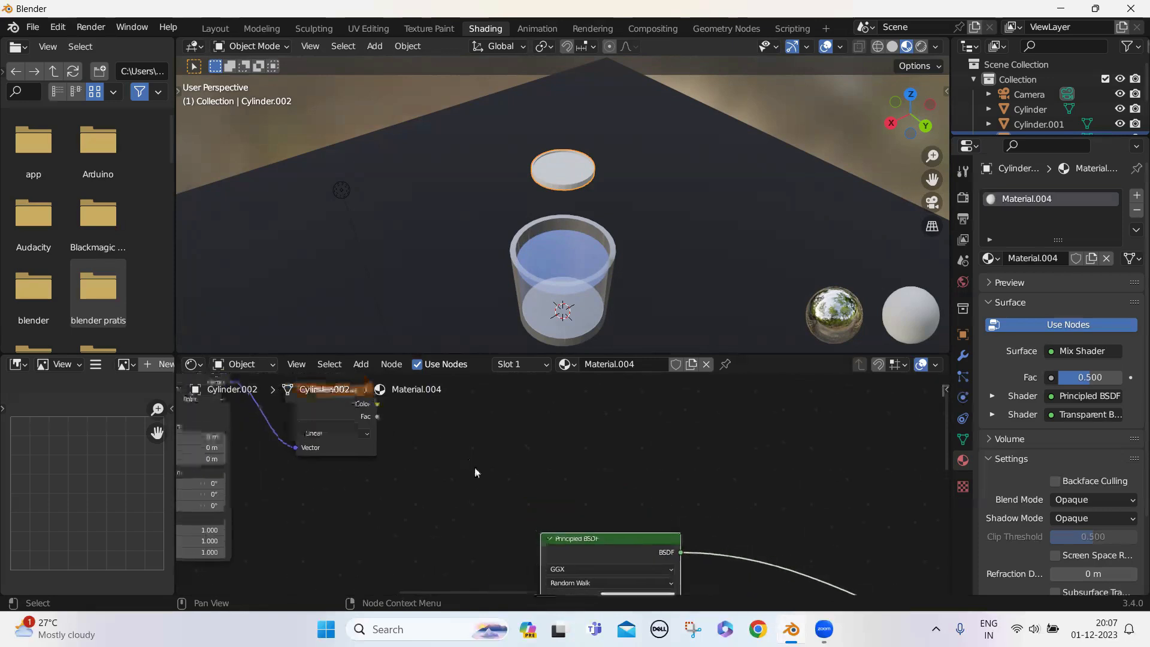
scroll(423, 432, "down", 1)
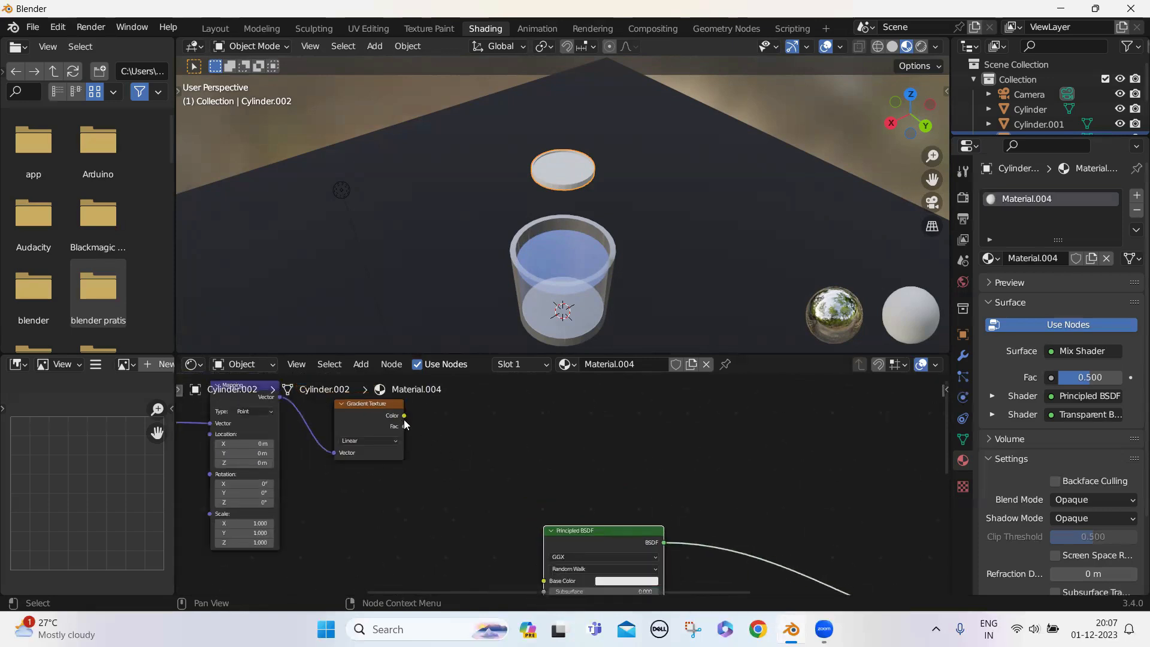
left_click_drag(403, 415, 542, 487)
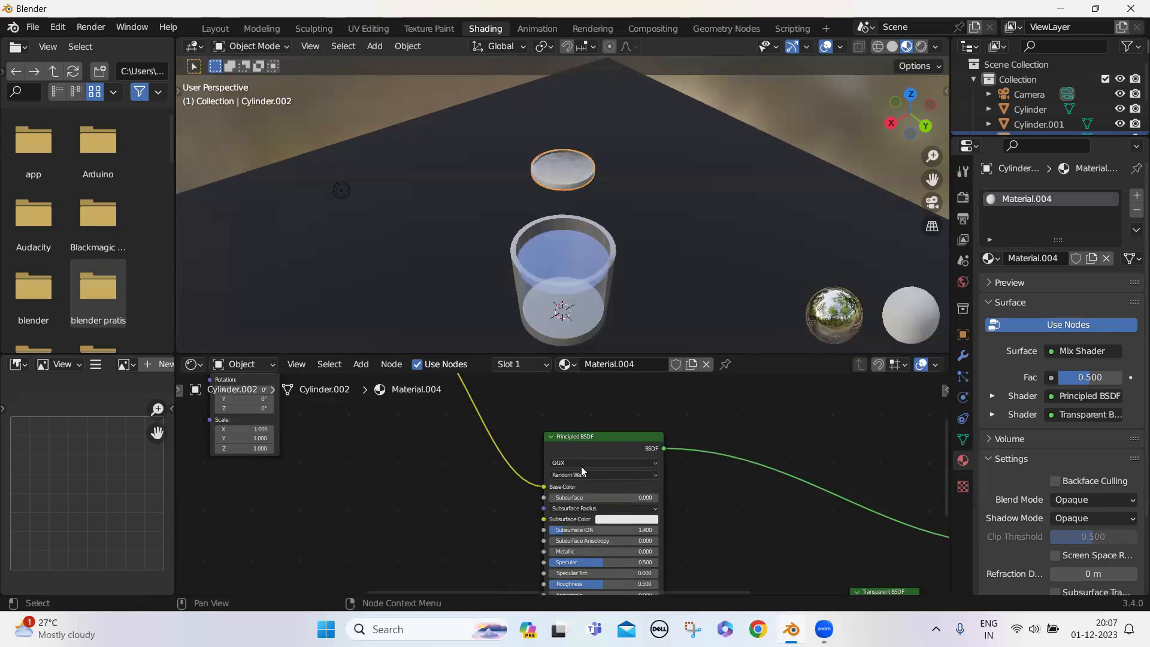
- Connect the Gradient Texture's Color output to the Fac input of the Mix Shader as well
scroll(673, 522, "up", 3)
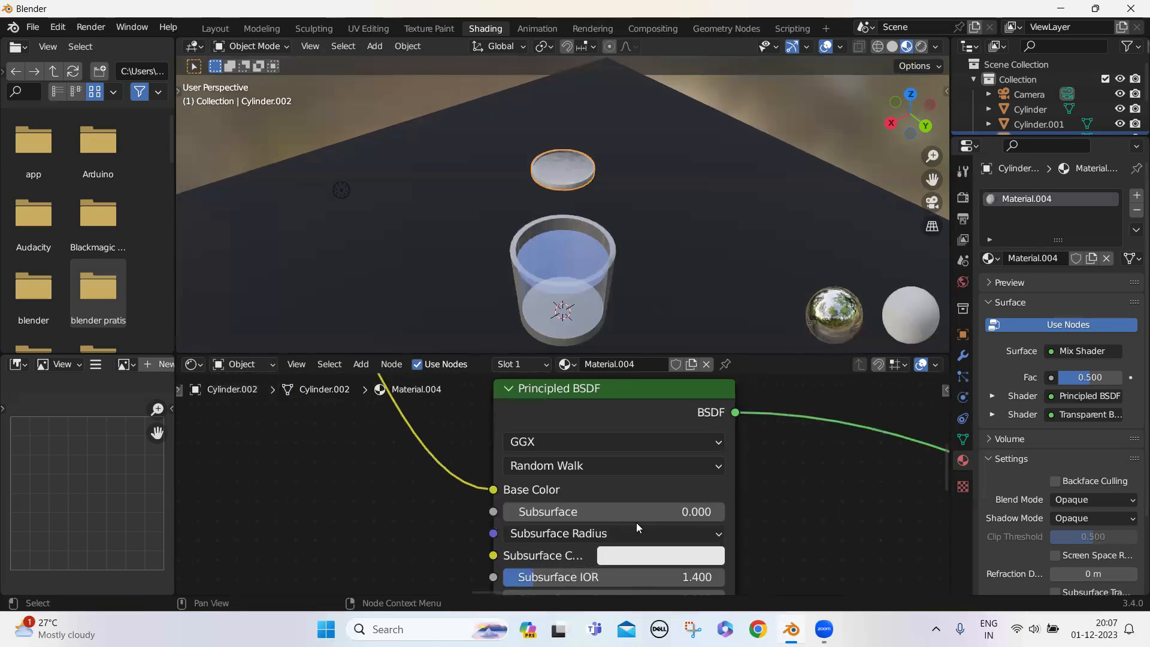
scroll(680, 440, "down", 3)
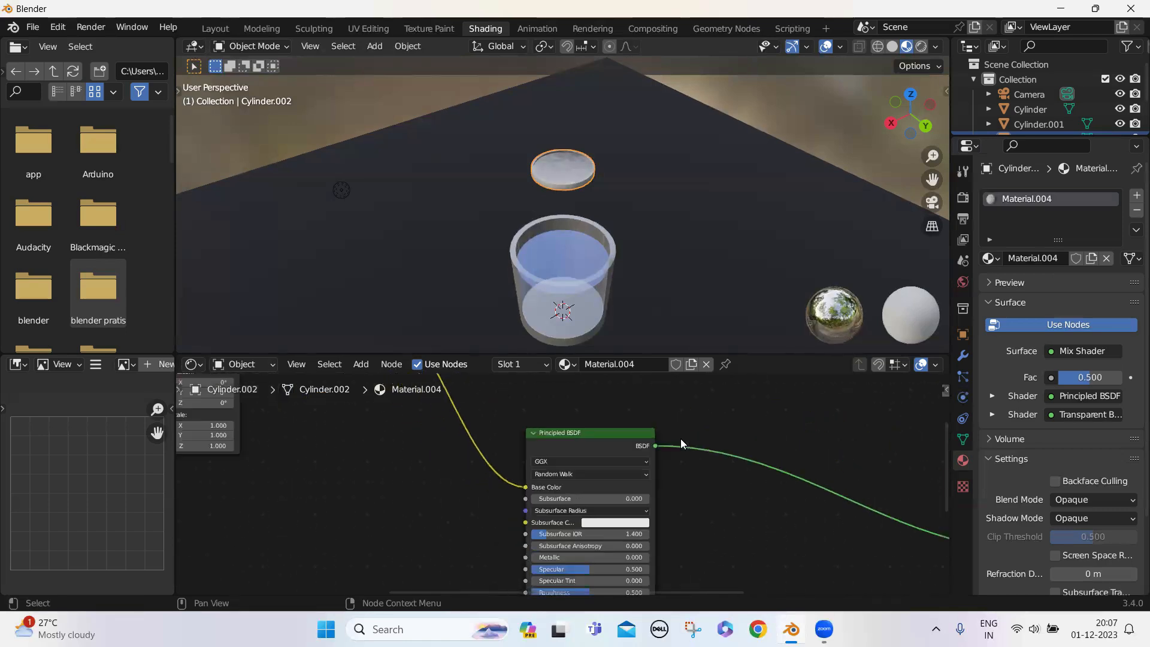
scroll(768, 455, "down", 4)
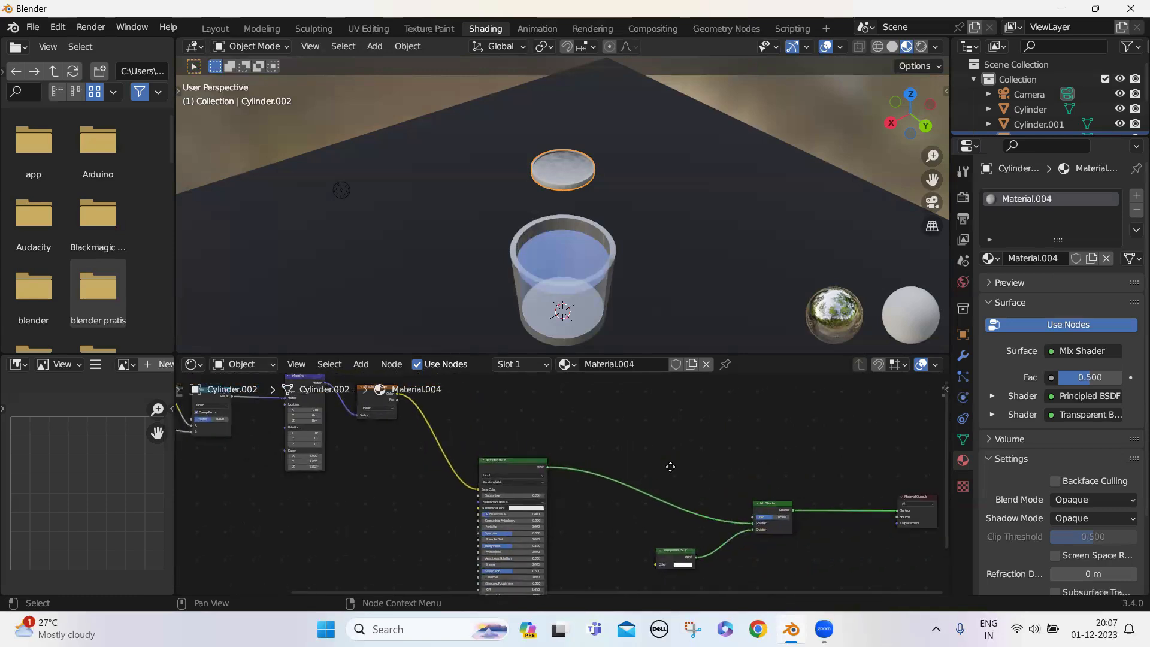
left_click_drag(369, 402, 726, 525)
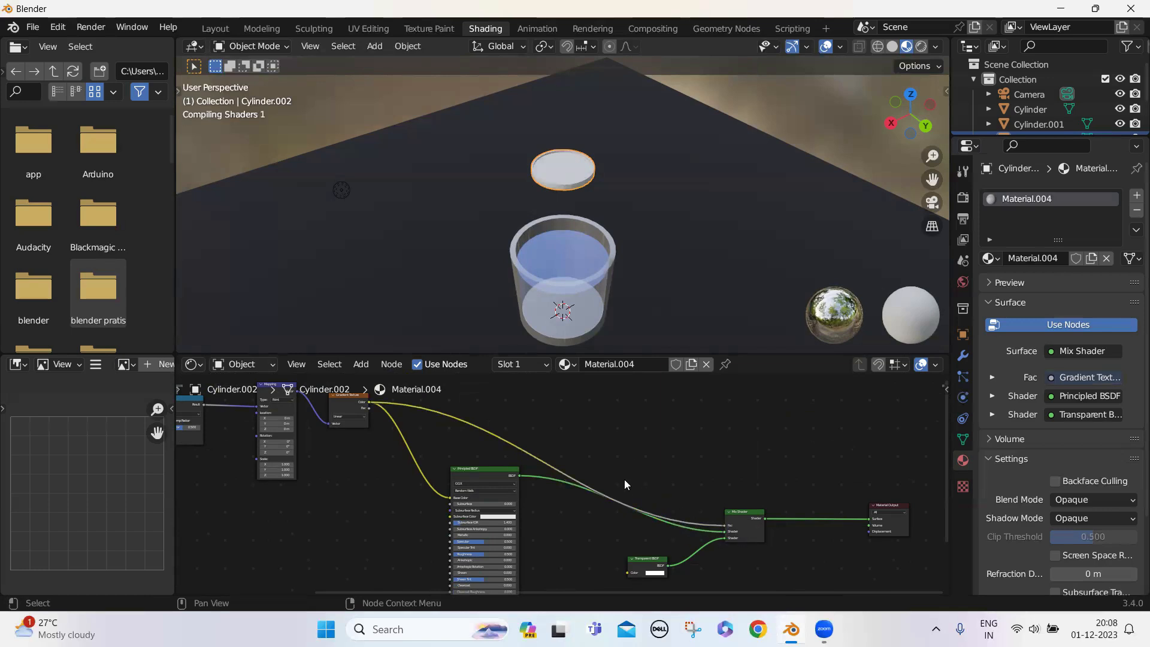
- Examine the connections running from the Gradient Texture and Principled BSDF into the Mix Shader
scroll(624, 527, "up", 8)
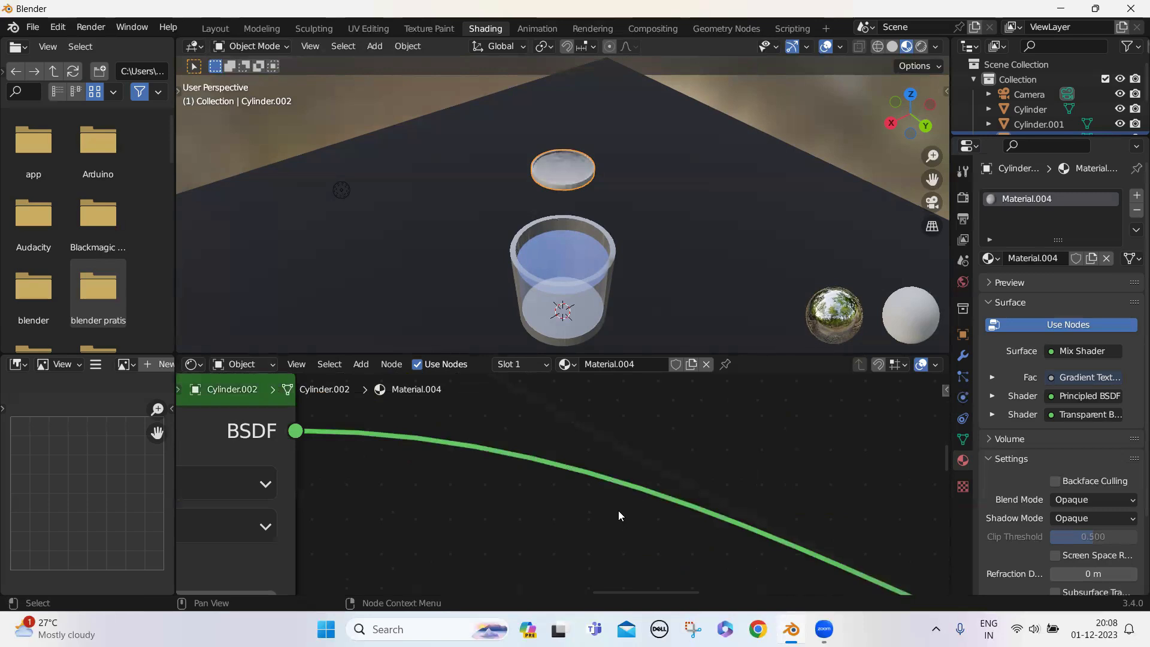
scroll(415, 492, "down", 8)
middle_click_drag(466, 505, 228, 401)
middle_click_drag(829, 519, 600, 525)
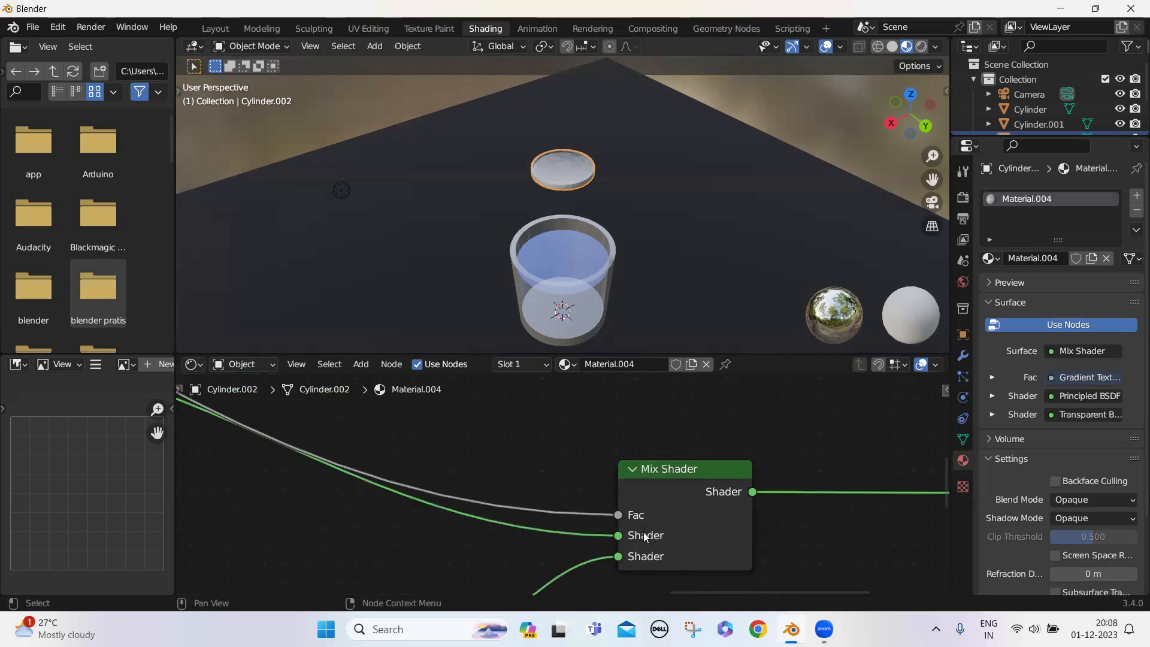
scroll(589, 533, "down", 7)
middle_click_drag(439, 487, 626, 561)
scroll(625, 562, "down", 1)
middle_click_drag(392, 484, 410, 476)
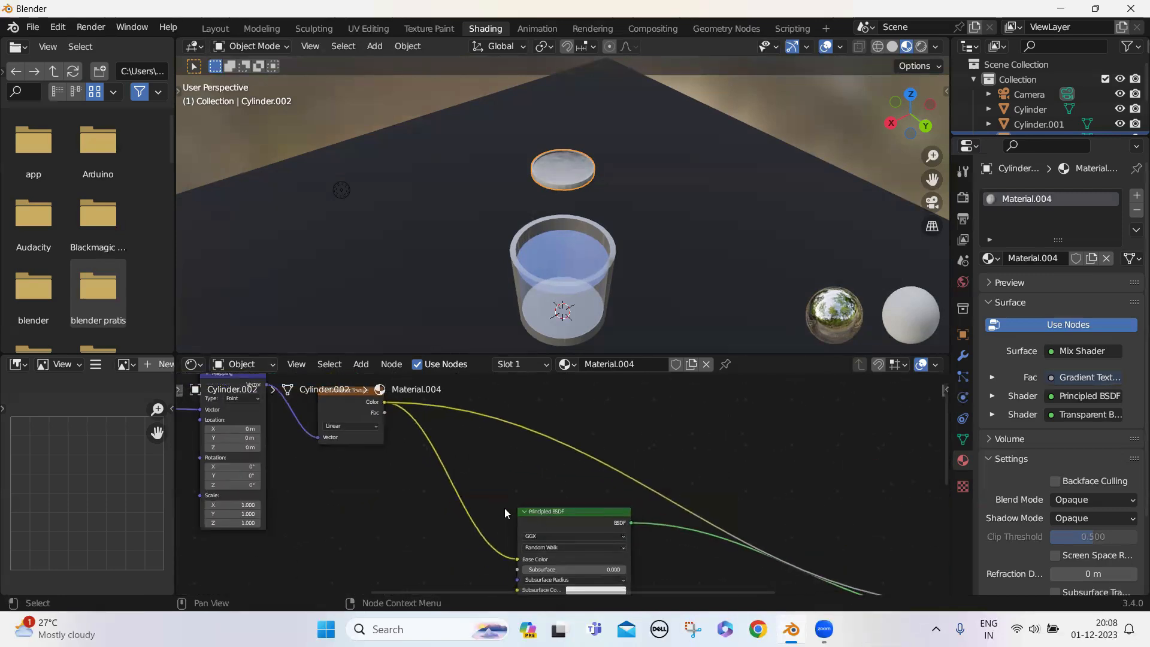
middle_click_drag(504, 508, 524, 506)
- Try different Location X offsets on the Mapping node while viewing the disc from above, ending at 0.2 m
scroll(524, 507, "up", 2)
middle_click_drag(589, 197, 582, 262)
scroll(596, 255, "up", 4)
middle_click_drag(593, 127, 562, 174)
scroll(572, 218, "down", 2)
middle_click_drag(308, 495, 503, 536)
scroll(503, 535, "up", 1)
mouse_move(387, 465)
left_mouse_down()
mouse_move(347, 465)
mouse_move(418, 465)
left_mouse_up()
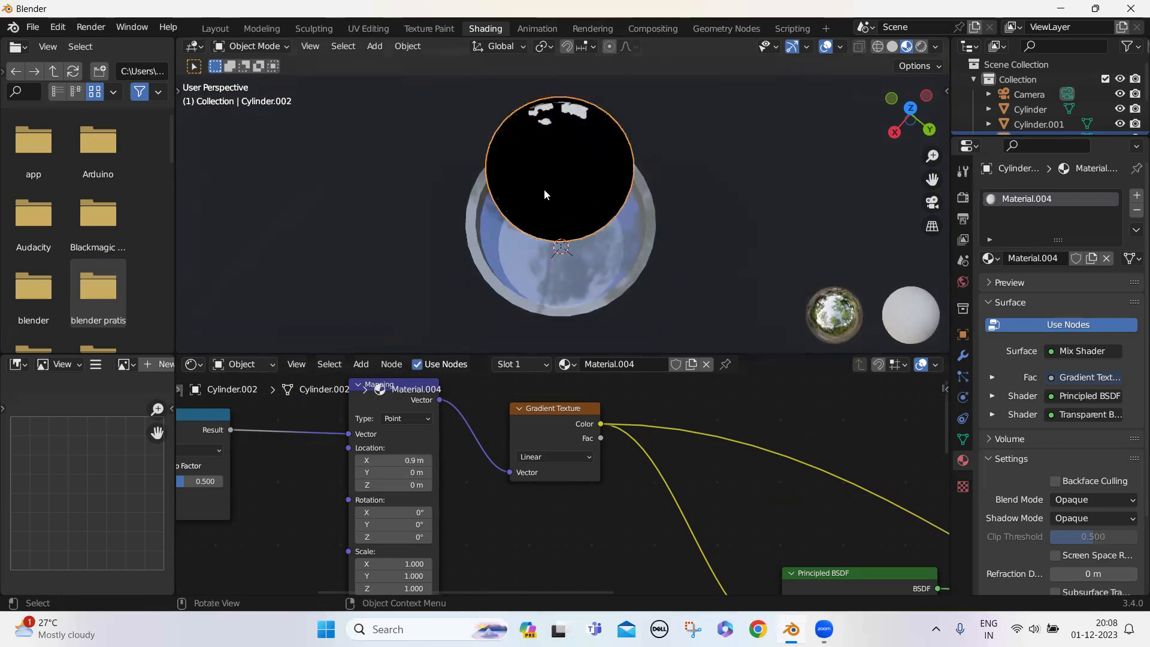
key("minus")
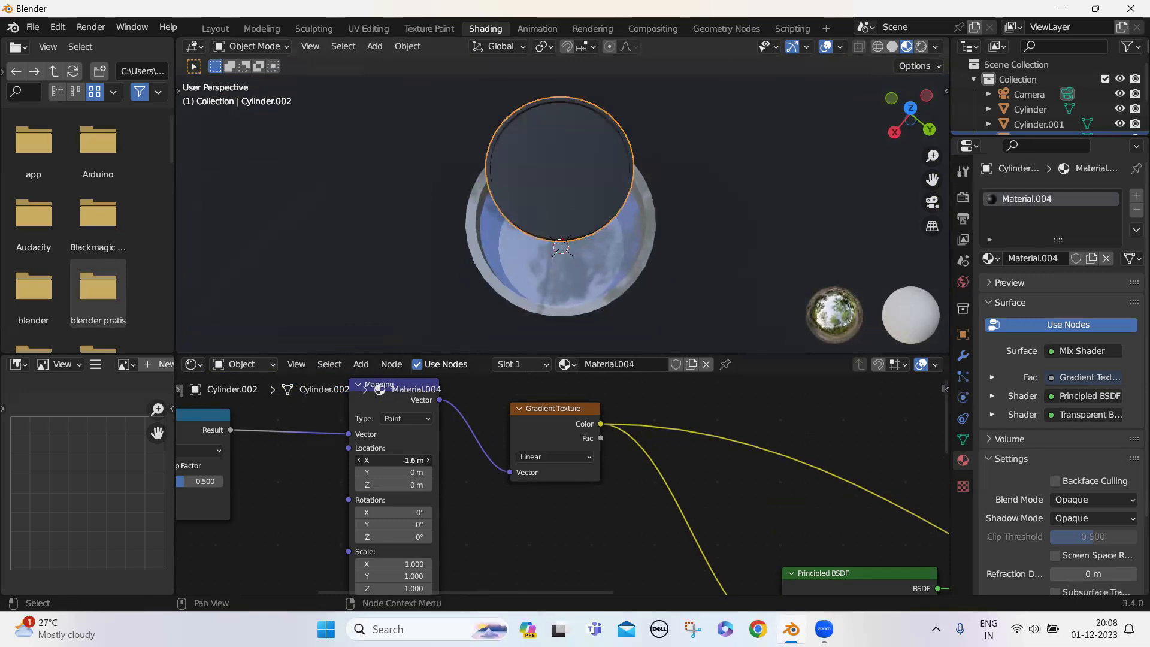
left_click_drag(396, 465, 438, 470)
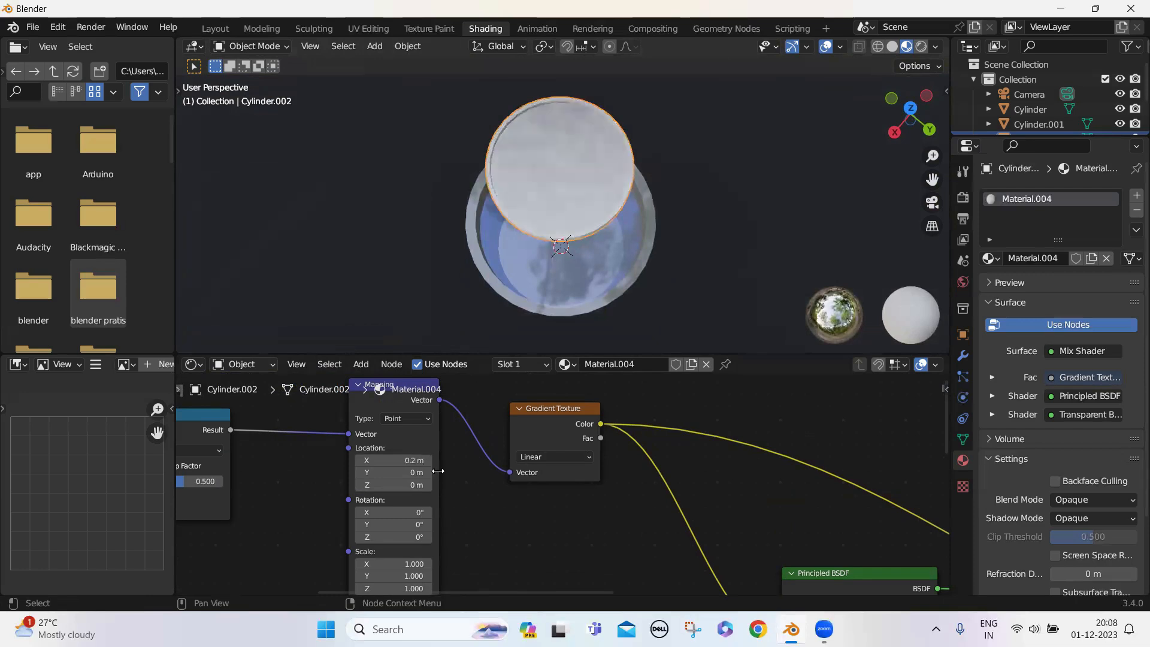
- Tune the Mapping node to a Scale X of -3.4 and a Location X of 1.8 m
scroll(438, 471, "down", 1)
left_click_drag(419, 552, 363, 551)
left_click_drag(415, 467, 434, 469)
left_click_drag(423, 552, 379, 551)
left_click_drag(419, 463, 438, 463)
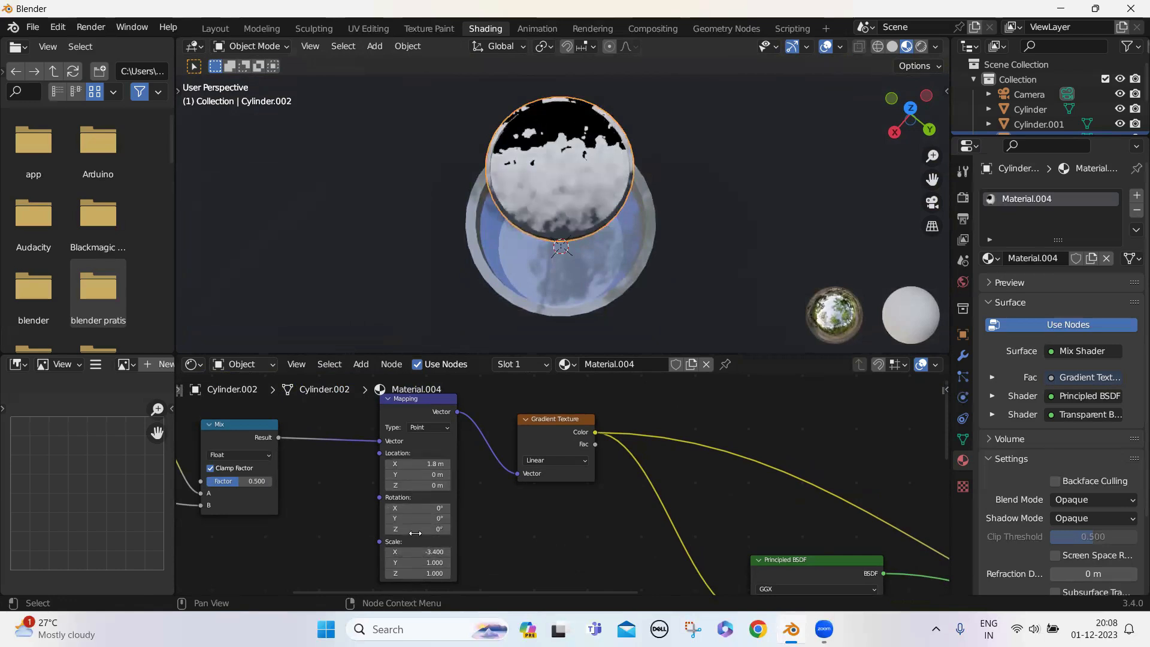
- Tune the Mapping node to a Scale X of -7 and a Location X of 2.8 m
left_click_drag(422, 552, 458, 552)
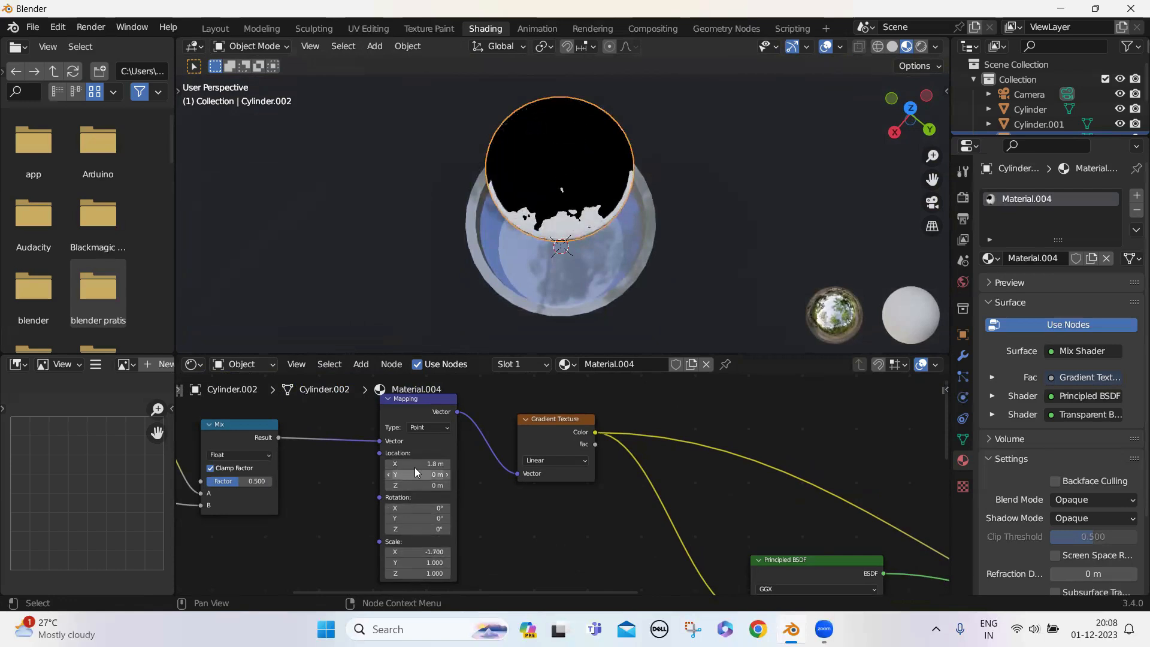
left_click_drag(421, 463, 407, 463)
left_click_drag(424, 553, 321, 553)
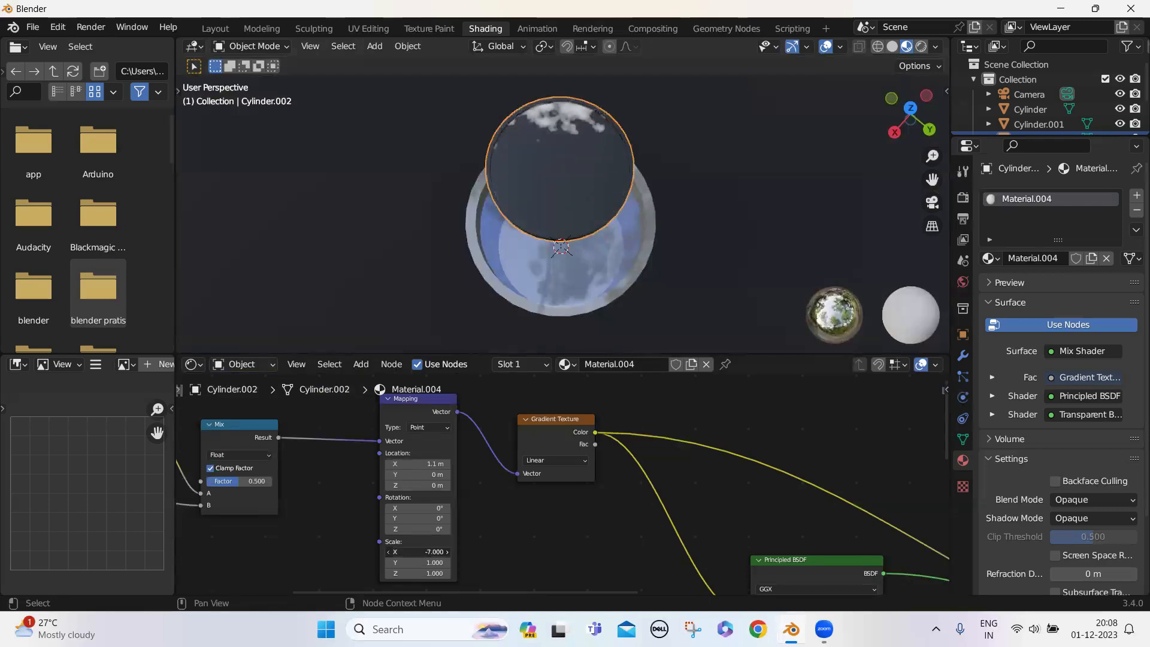
left_click_drag(419, 463, 462, 464)
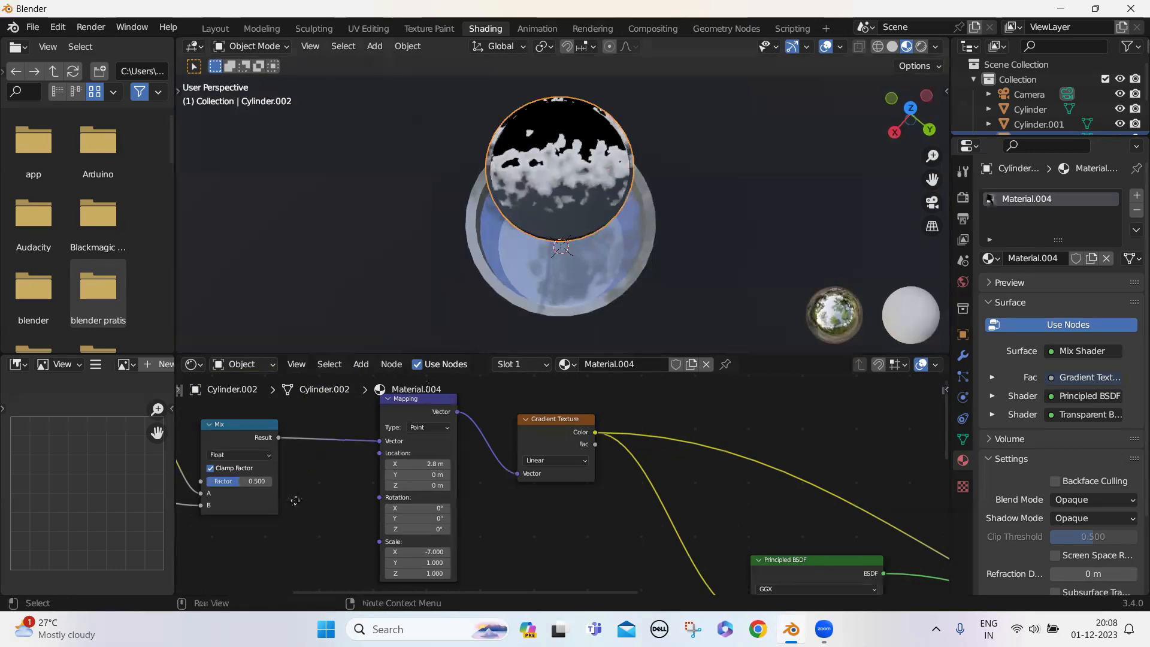
- Set the Noise Texture's Scale to 8.8, Detail to 8.5 and Distortion to -1.1
middle_click_drag(326, 498, 513, 493)
scroll(375, 512, "up", 5)
middle_click_drag(367, 534, 441, 545)
left_click_drag(336, 488, 338, 487)
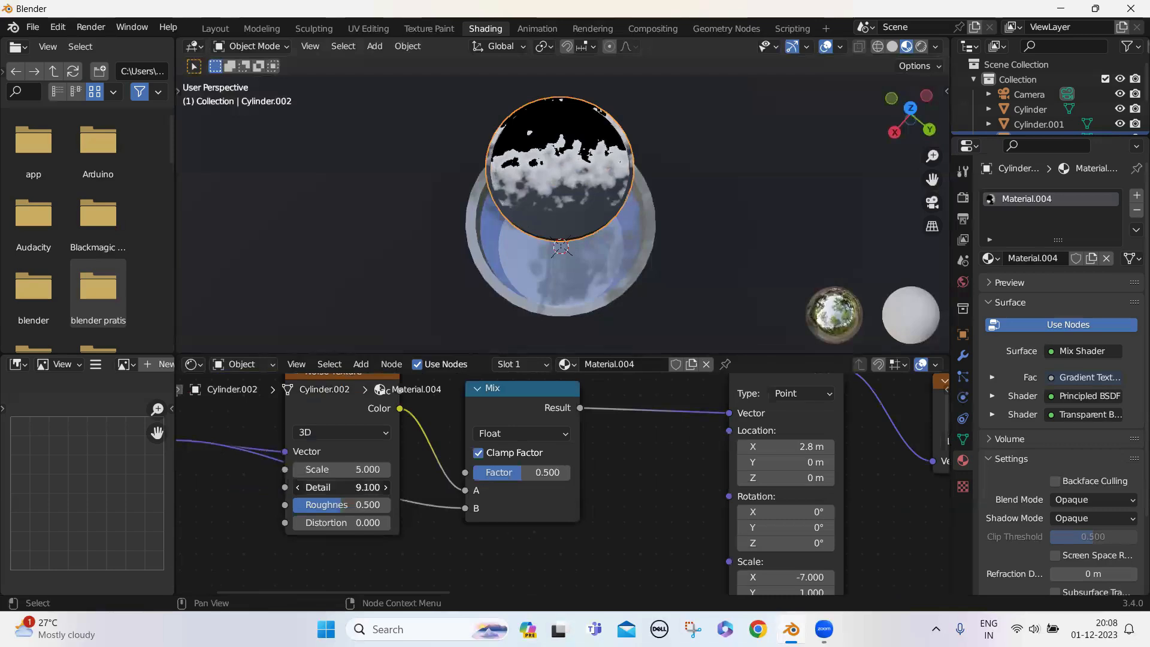
left_click_drag(311, 488, 305, 487)
middle_click_drag(353, 438, 366, 471)
left_click_drag(311, 498, 332, 499)
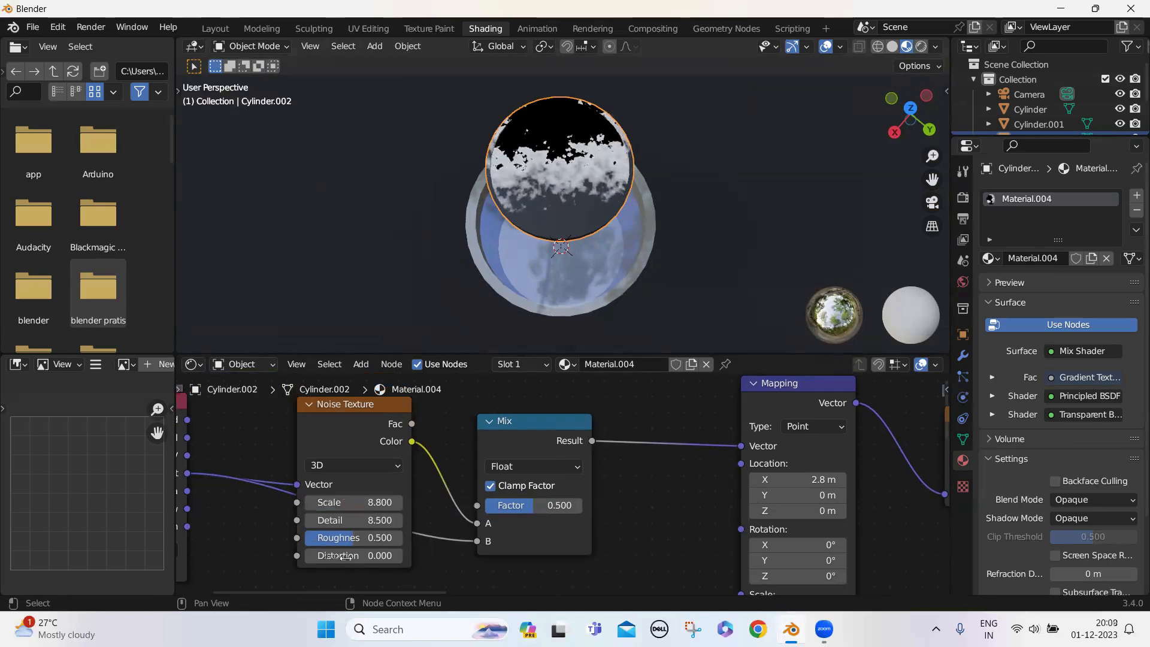
left_click(345, 557)
left_click_drag(363, 557, 355, 557)
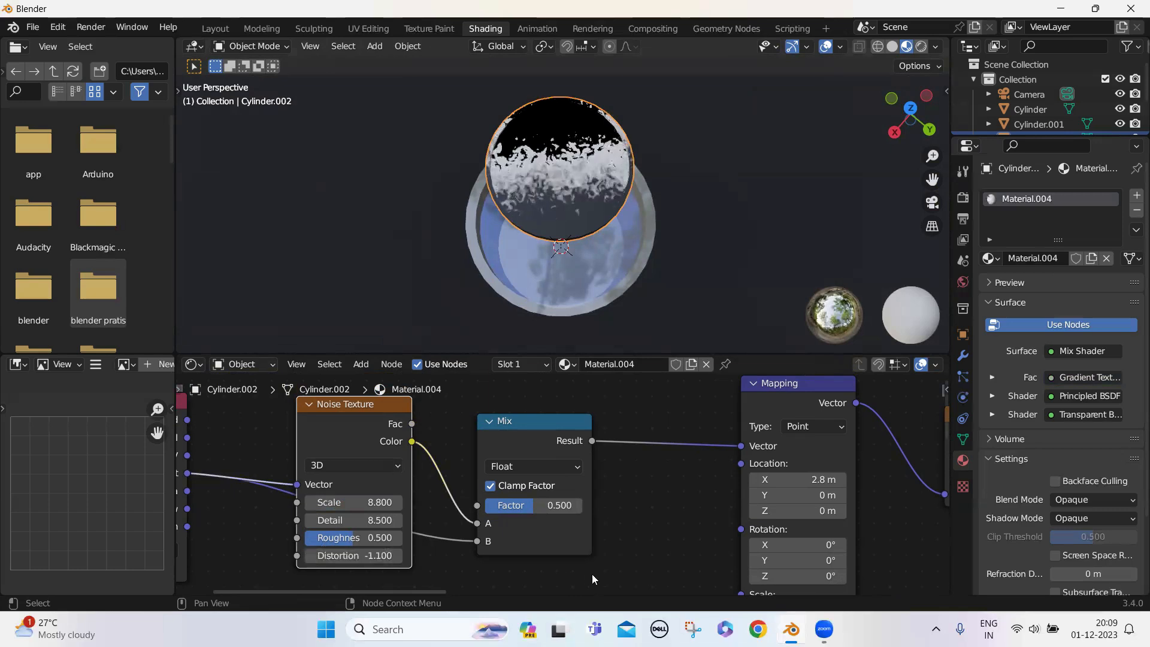
- Insert a ColorRamp node between the Gradient Texture and the Principled BSDF's Base Color input, and select its white stop
scroll(593, 572, "down", 3)
middle_click_drag(561, 530, 419, 515)
scroll(854, 326, "down", 1)
scroll(756, 428, "down", 1)
middle_click_drag(774, 446, 676, 380)
scroll(670, 380, "up", 1)
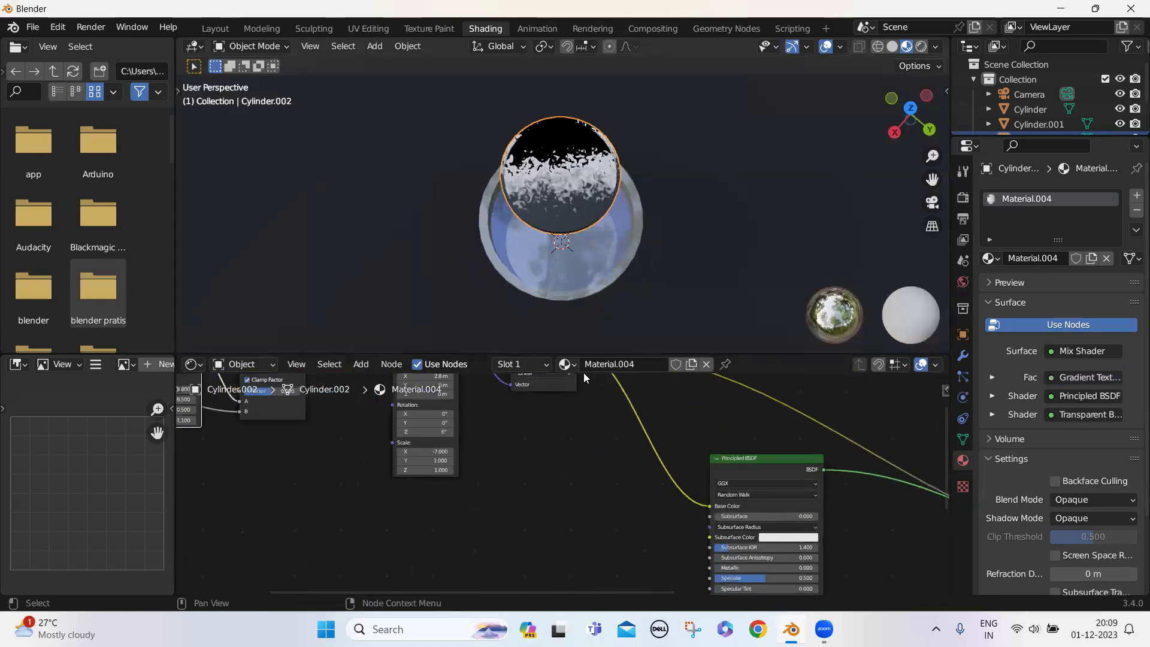
left_click(356, 366)
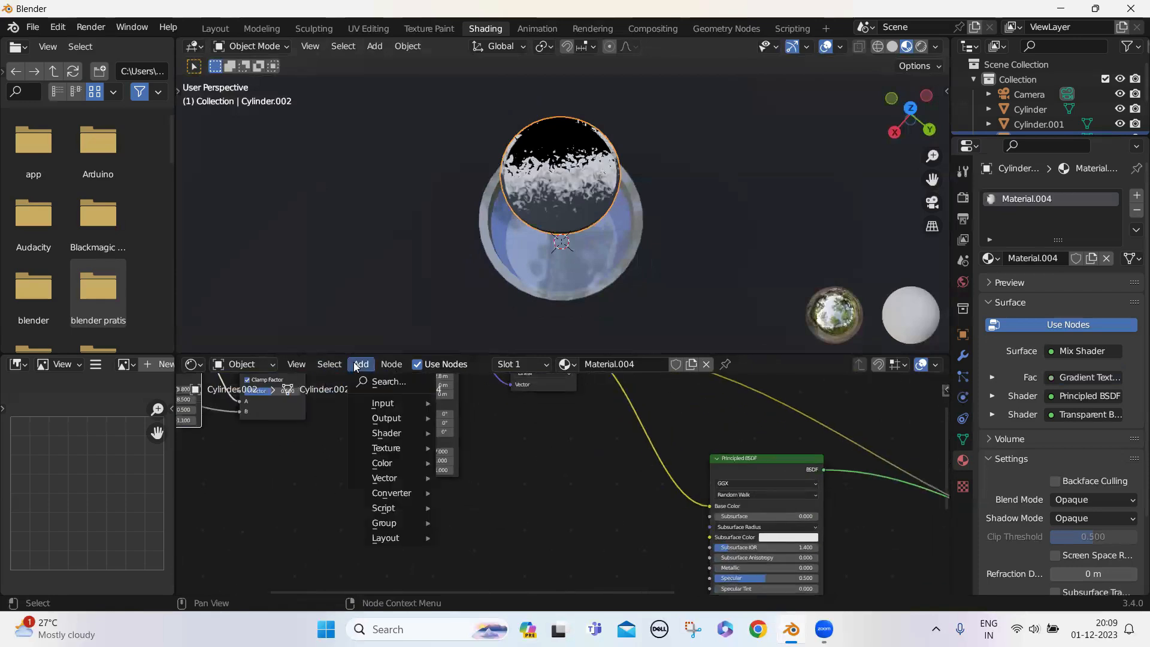
left_click(387, 382)
type("co")
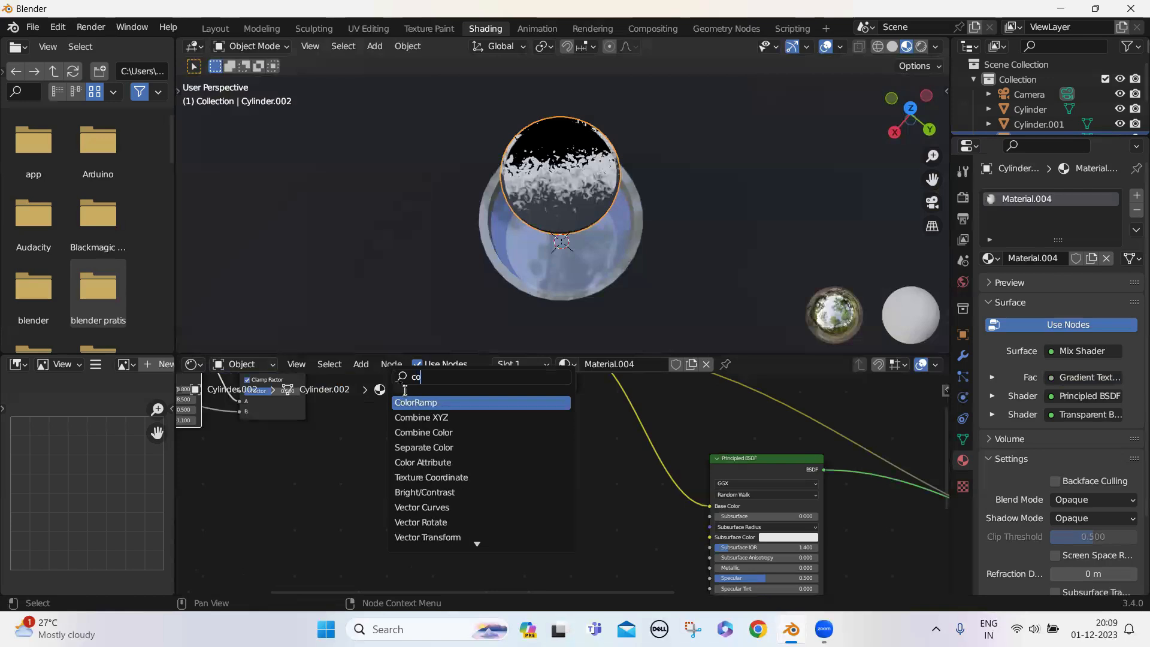
left_click(409, 401)
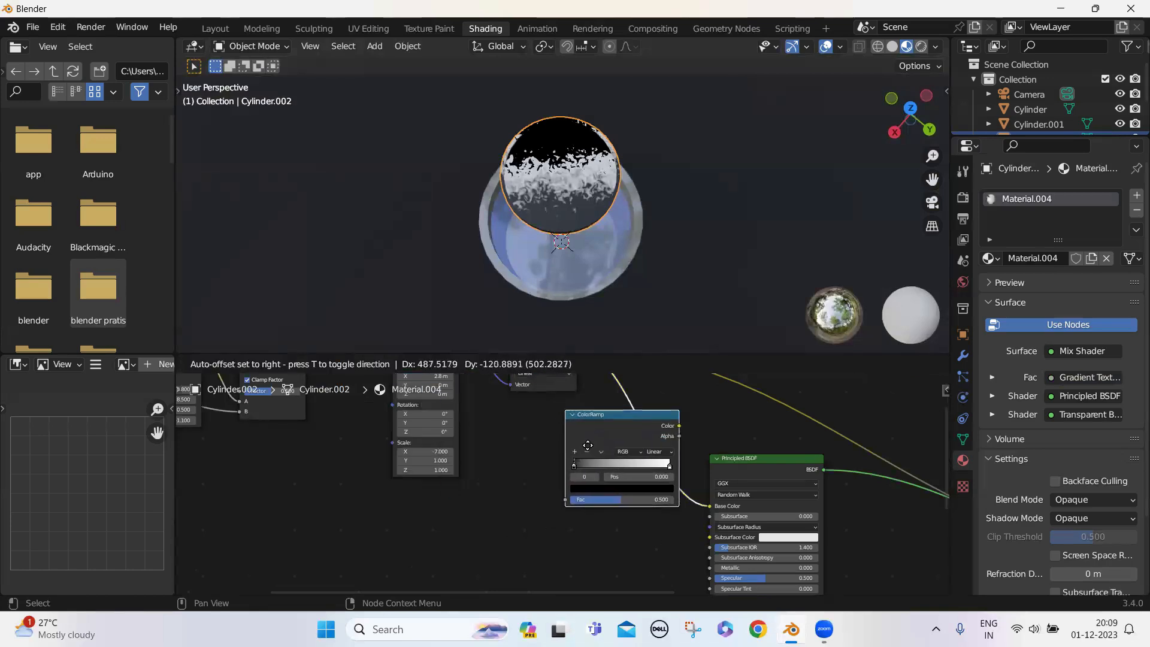
left_click(564, 475)
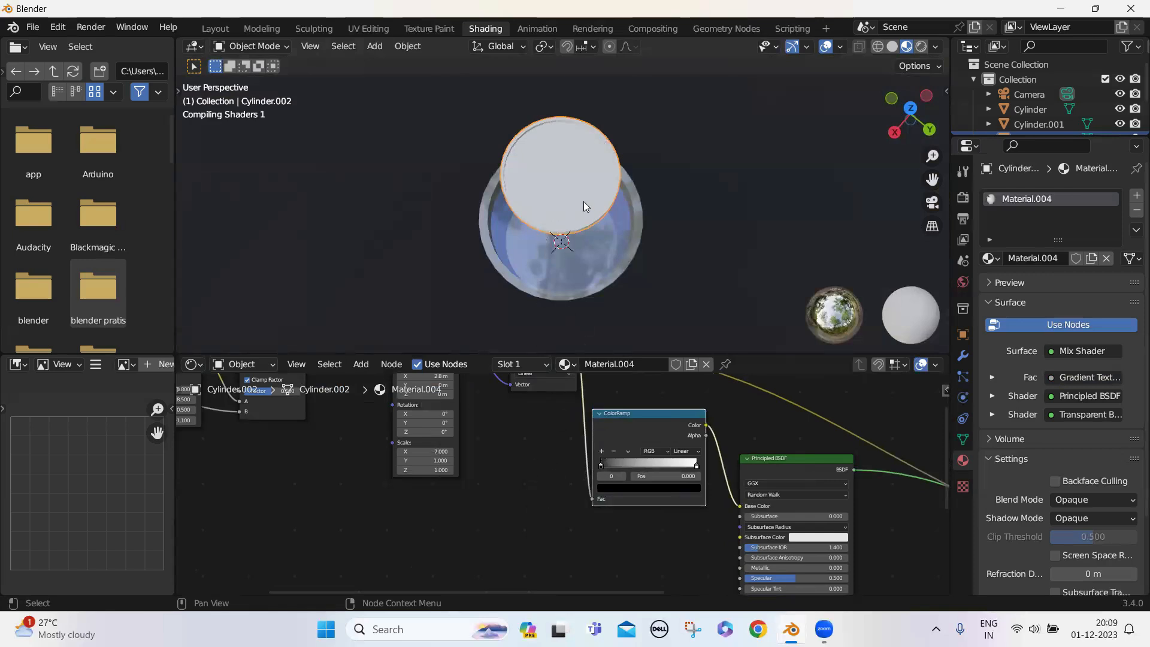
scroll(498, 477, "up", 2)
scroll(498, 481, "up", 3)
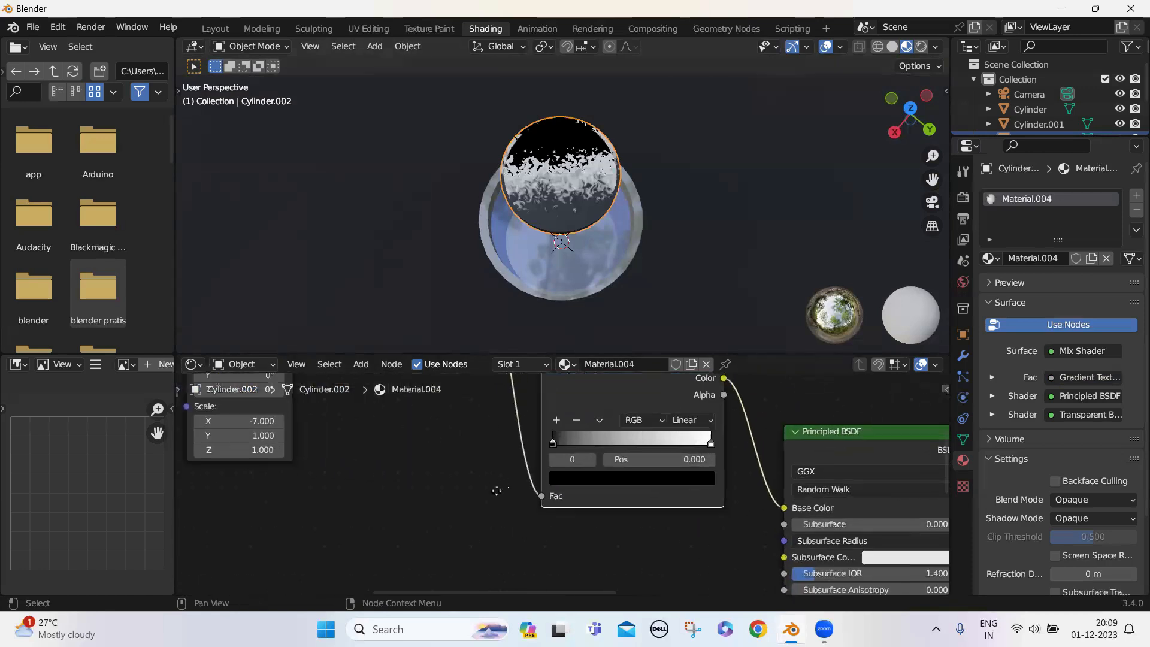
left_click_drag(684, 498, 729, 494)
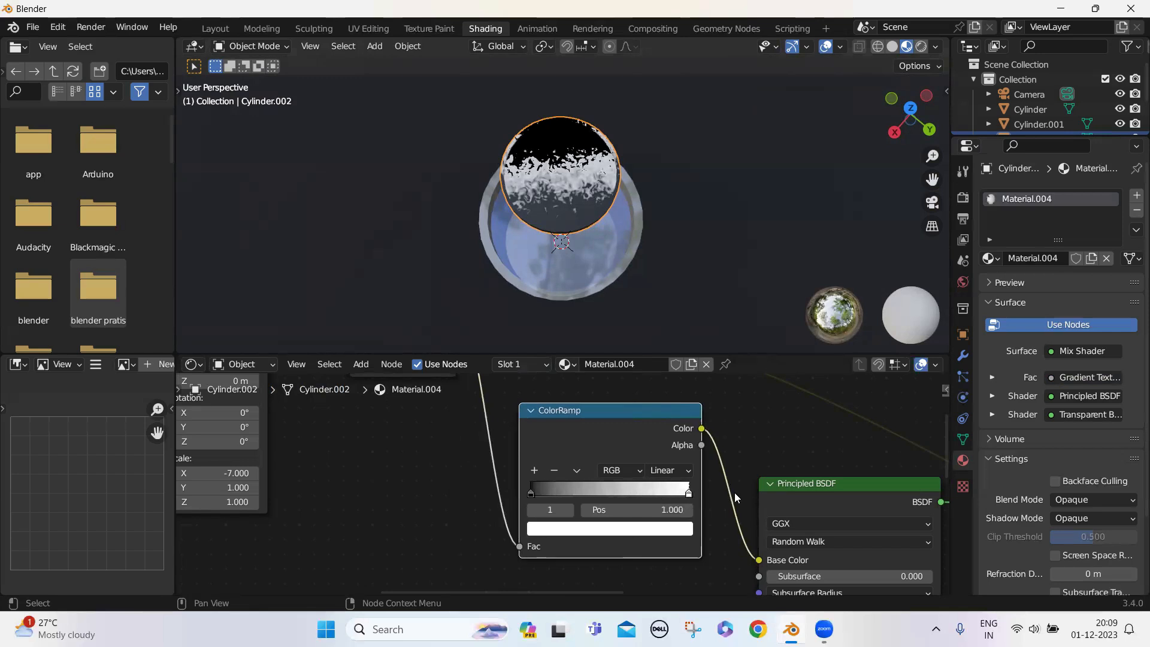
- Set the disc material's Blend Mode to Alpha Blend and its Shadow Mode to Alpha Clip
scroll(1047, 533, "down", 4)
left_click(1099, 410)
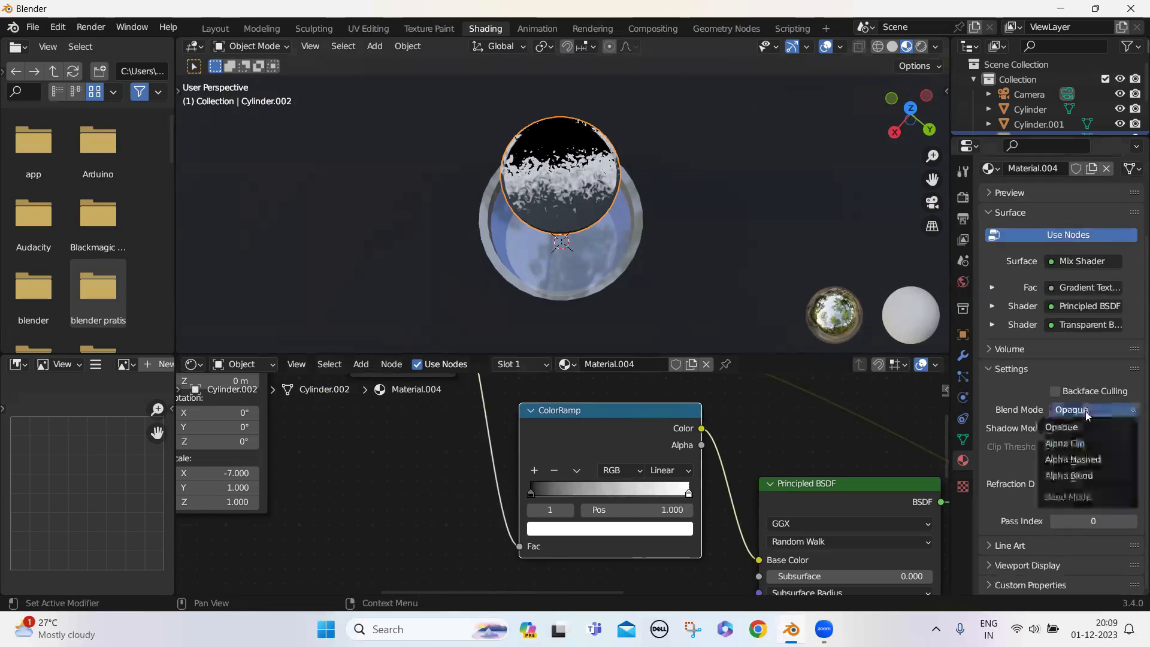
left_click(1078, 477)
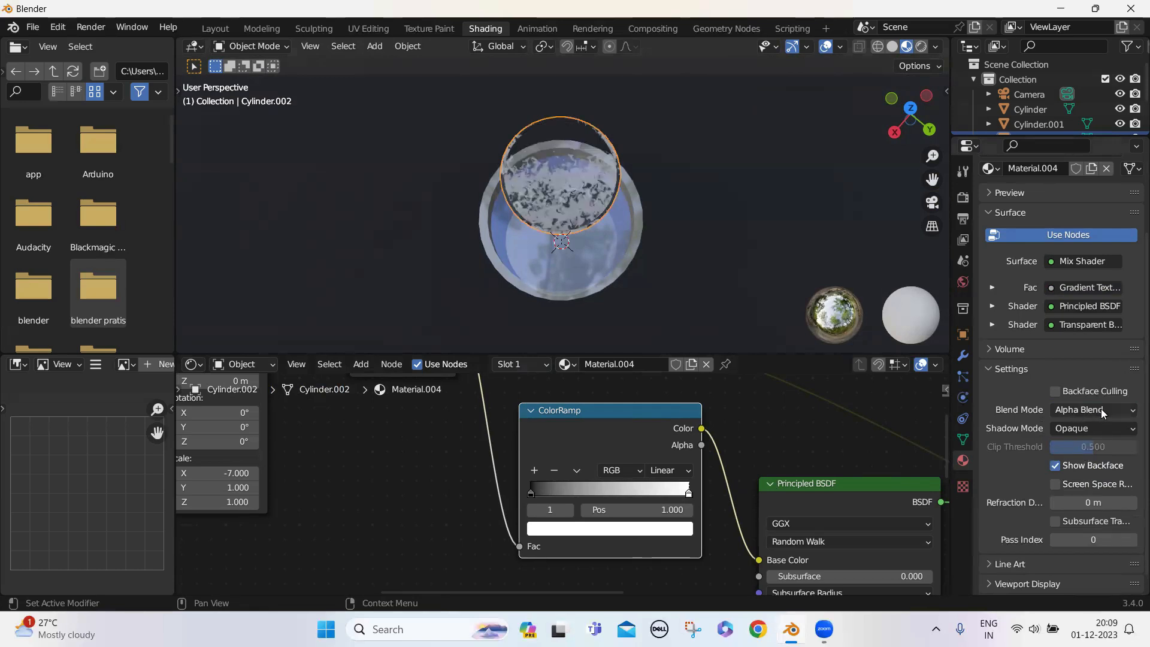
middle_click_drag(545, 206, 574, 198)
middle_click_drag(408, 578, 472, 624)
left_click(1082, 429)
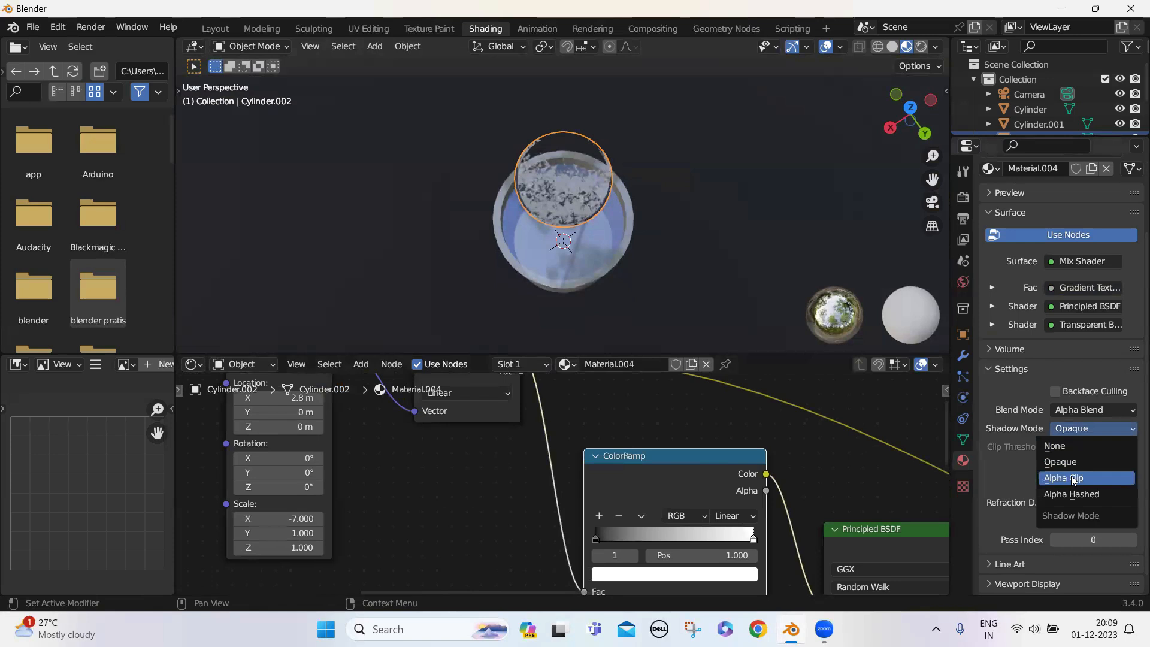
left_click(1063, 477)
- Try a Location X of -0.3 m on the Mapping node and select the ColorRamp's black and white stops in turn
middle_click_drag(365, 474, 469, 524)
left_click_drag(389, 451, 341, 451)
middle_click_drag(592, 473, 405, 425)
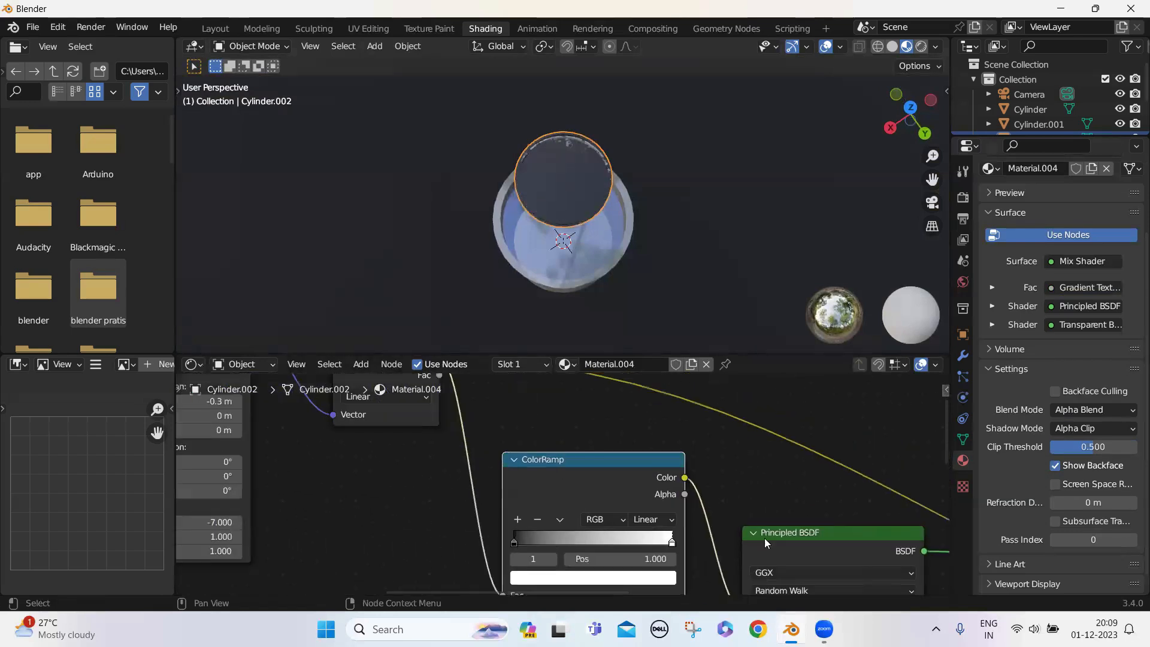
middle_click_drag(826, 476, 695, 348)
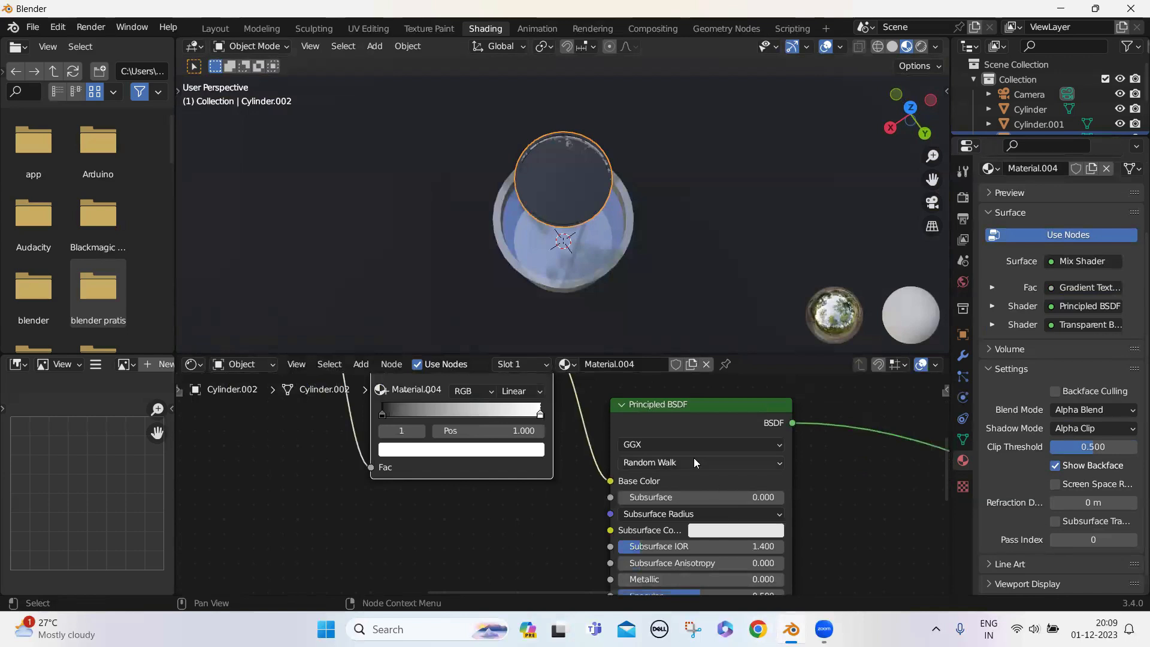
key("KP_Decimal")
left_click_drag(490, 485, 461, 496)
left_click_drag(647, 485, 687, 499)
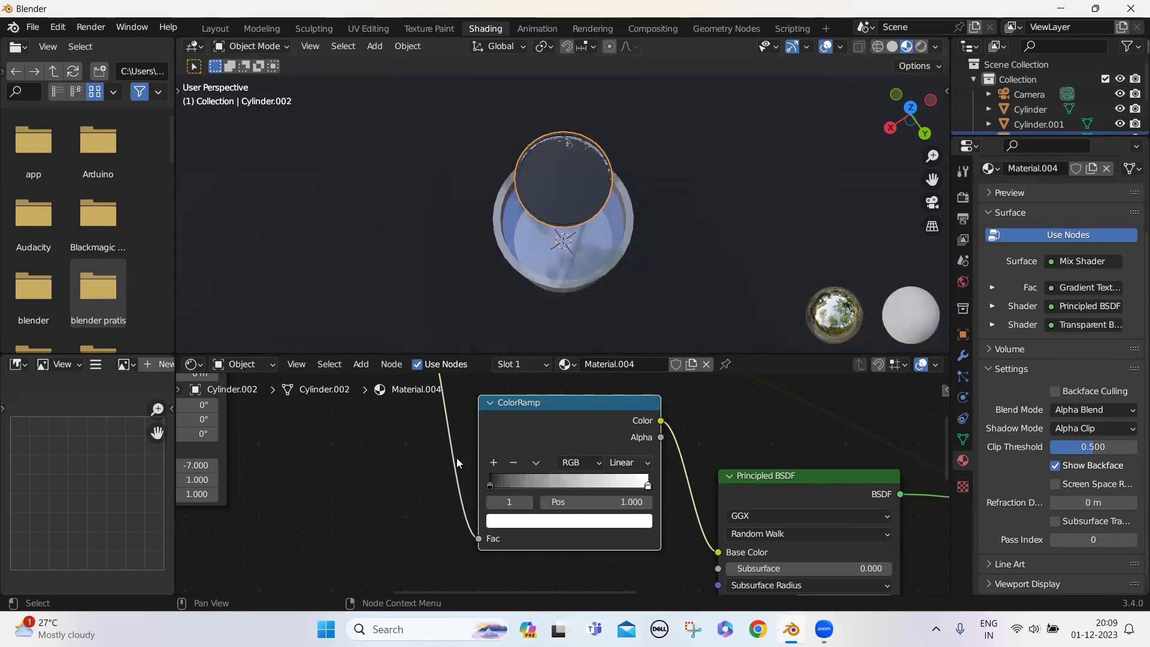
scroll(457, 459, "down", 5)
- Enable Backface Culling for the disc's material and set its Blend Mode to Alpha Hashed
mouse_move(598, 157)
middle_mouse_down()
mouse_move(521, 135)
mouse_move(543, 344)
mouse_move(561, 136)
mouse_move(575, 156)
middle_mouse_up()
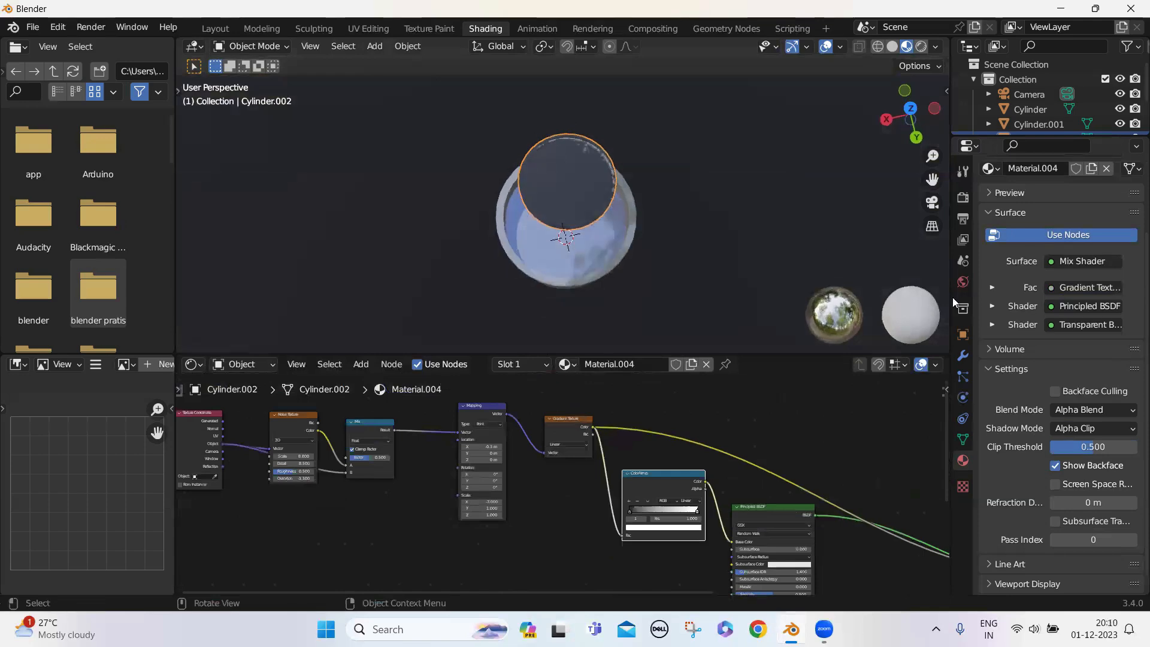
left_click(1056, 392)
middle_click_drag(701, 254, 521, 102)
scroll(613, 185, "up", 2)
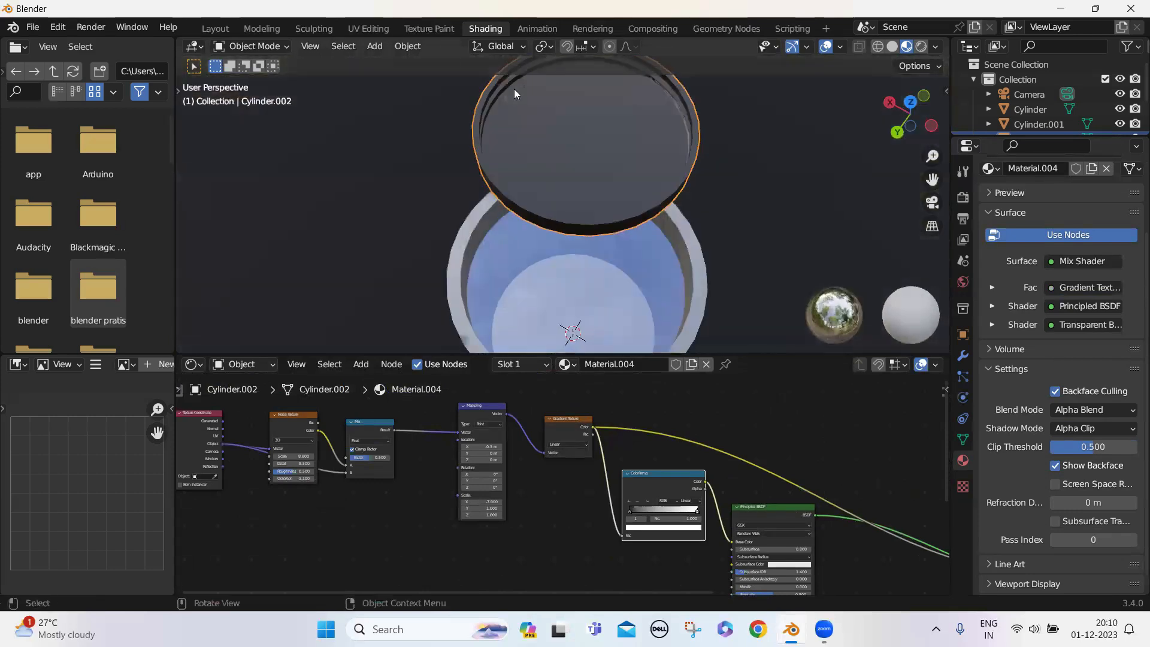
left_click(1085, 409)
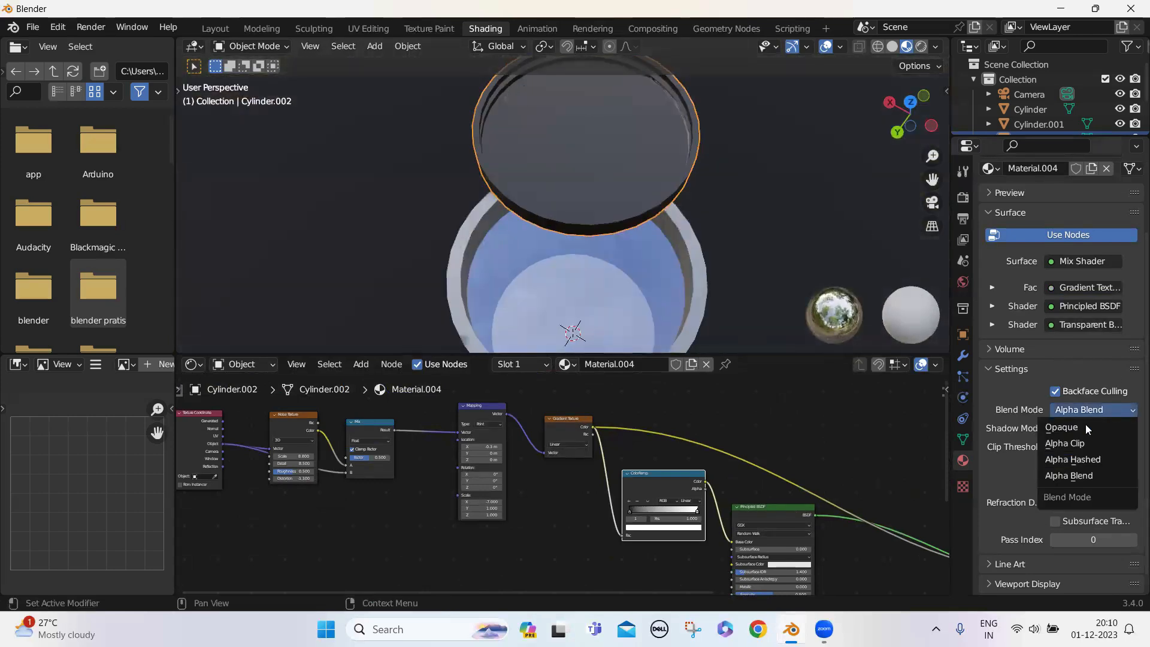
left_click(1086, 462)
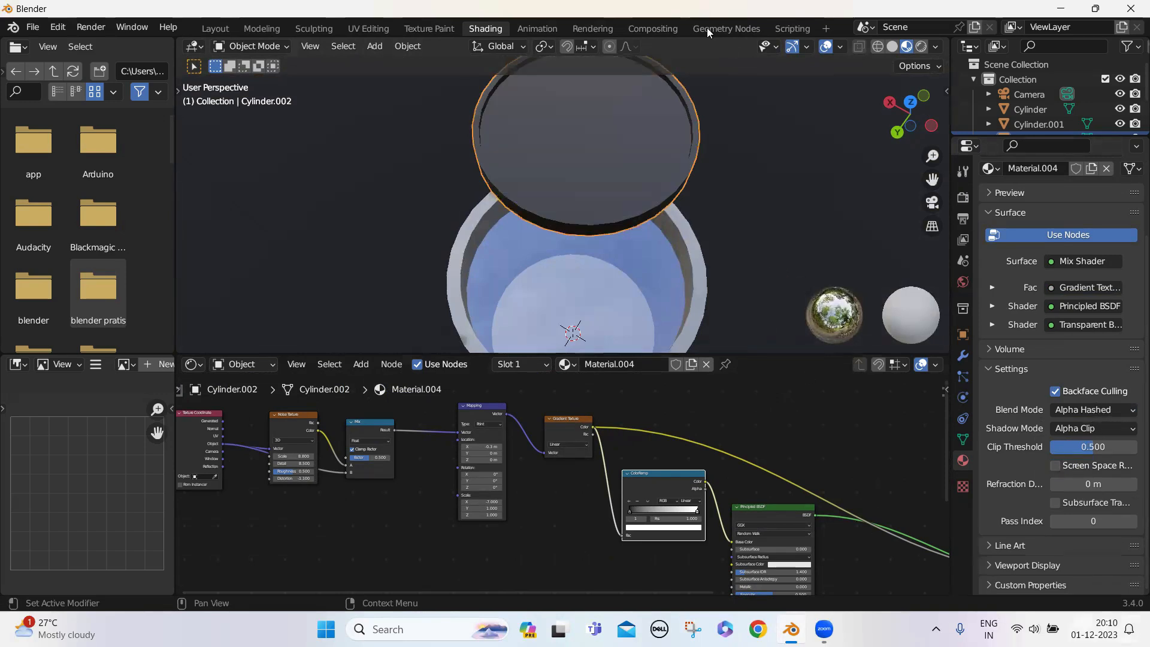
- Set the Mapping node's Location X to 2.7 m while viewing the disc from above
middle_click_drag(651, 186, 659, 276)
scroll(478, 447, "up", 2)
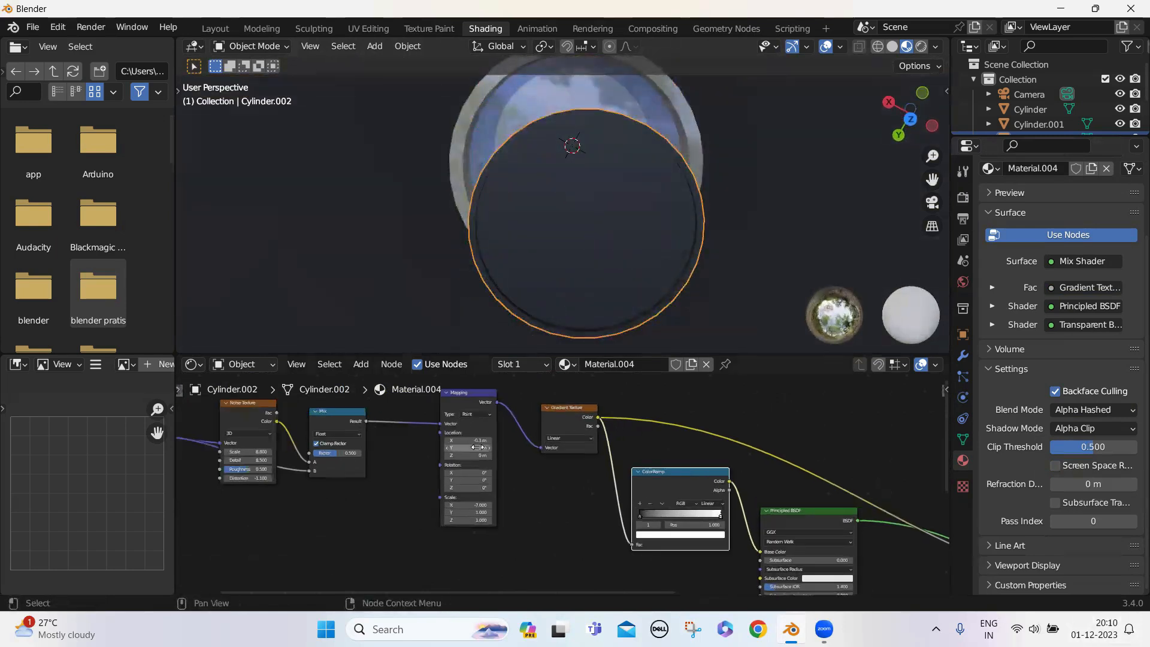
left_click_drag(469, 440, 495, 440)
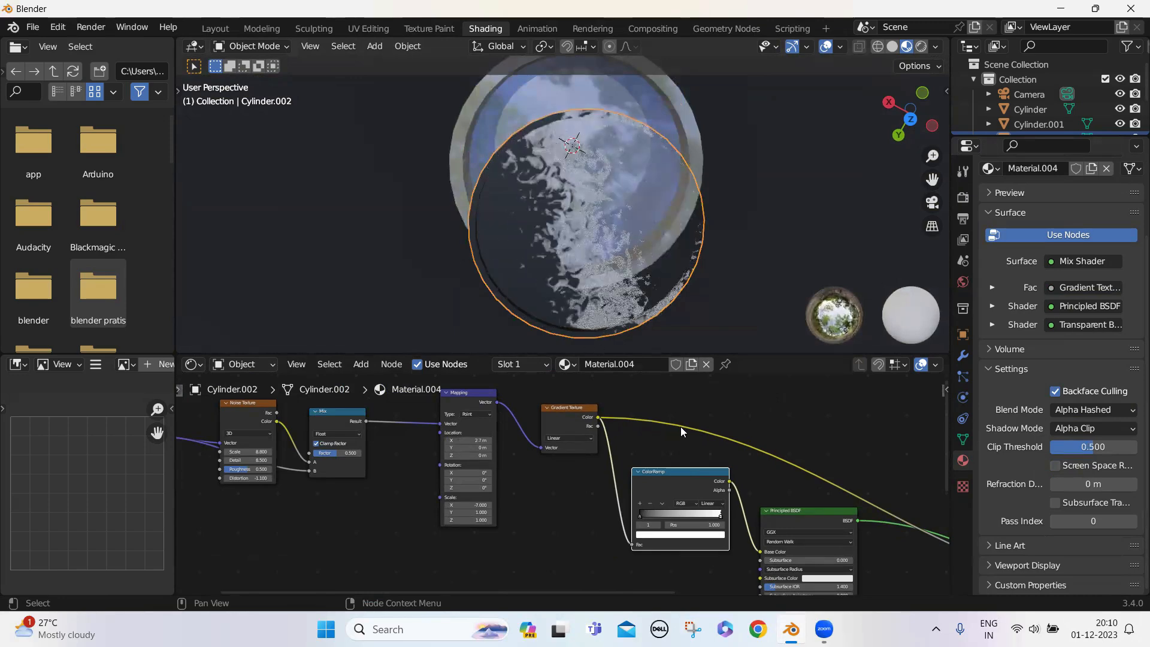
- Rearrange the ColorRamp stops so white is at the start and the black stop is at position 0.260
middle_click_drag(684, 464, 654, 416)
scroll(653, 415, "up", 7)
middle_click_drag(698, 470, 497, 437)
middle_click_drag(658, 511, 770, 566)
middle_click_drag(362, 447, 476, 514)
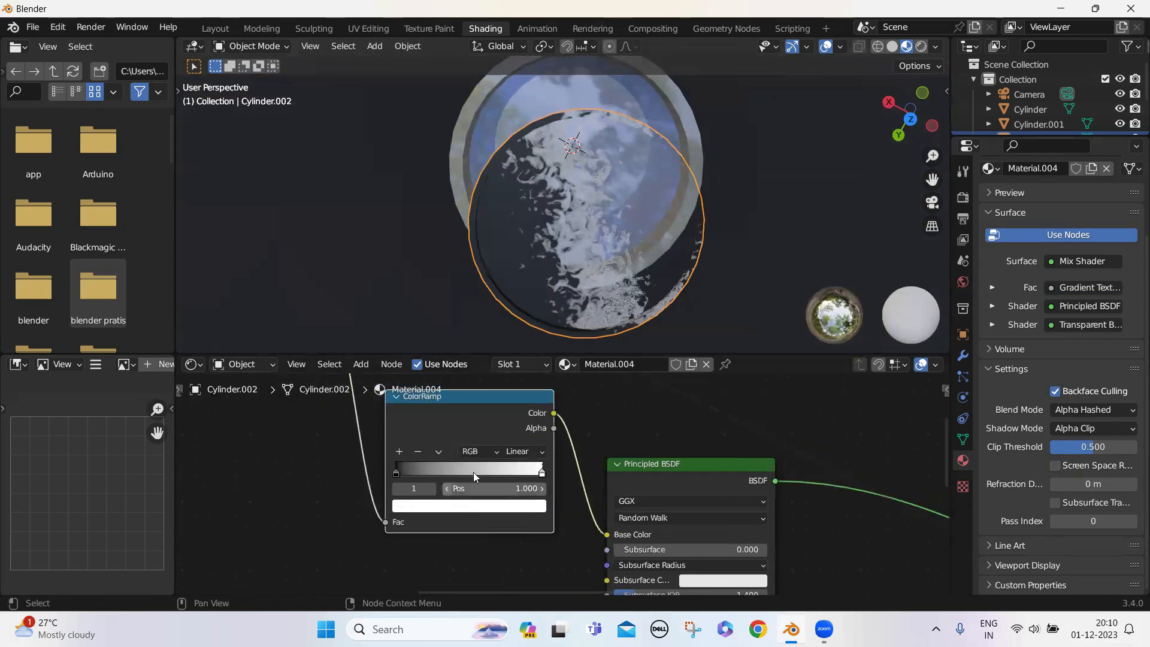
left_click_drag(527, 477, 439, 474)
middle_click_drag(529, 347, 567, 207)
scroll(428, 561, "down", 5)
middle_click_drag(439, 543, 596, 591)
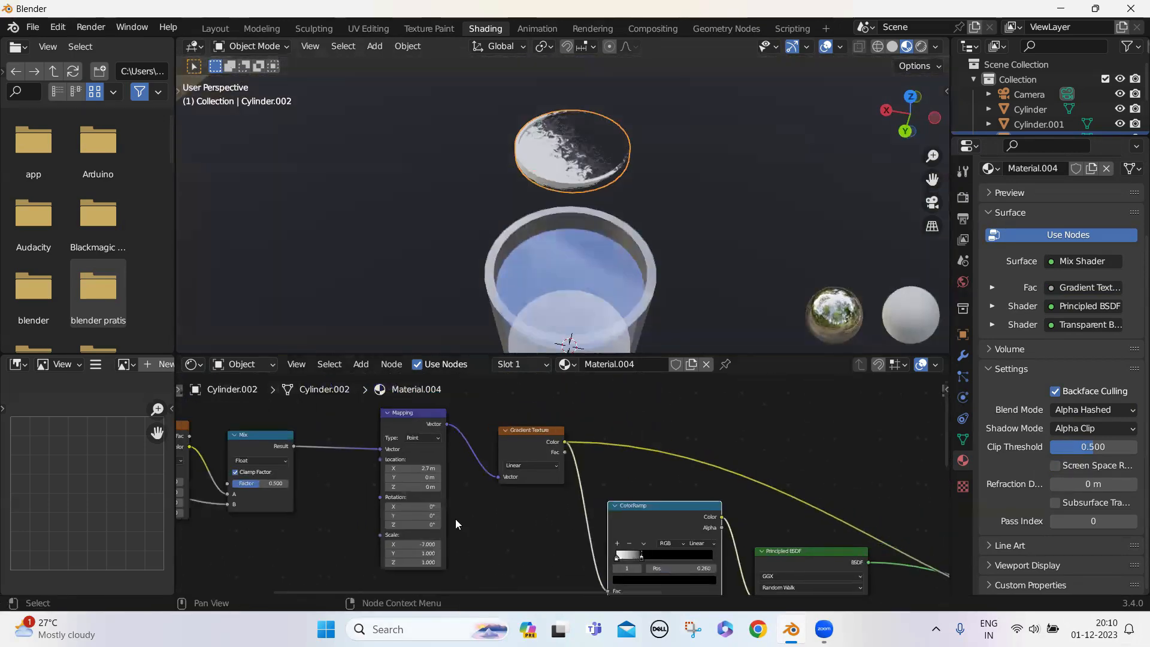
- Sweep the Mapping node's Location X between 6 m and -1.1 m, ending at 2 m
left_click_drag(411, 468, 446, 468)
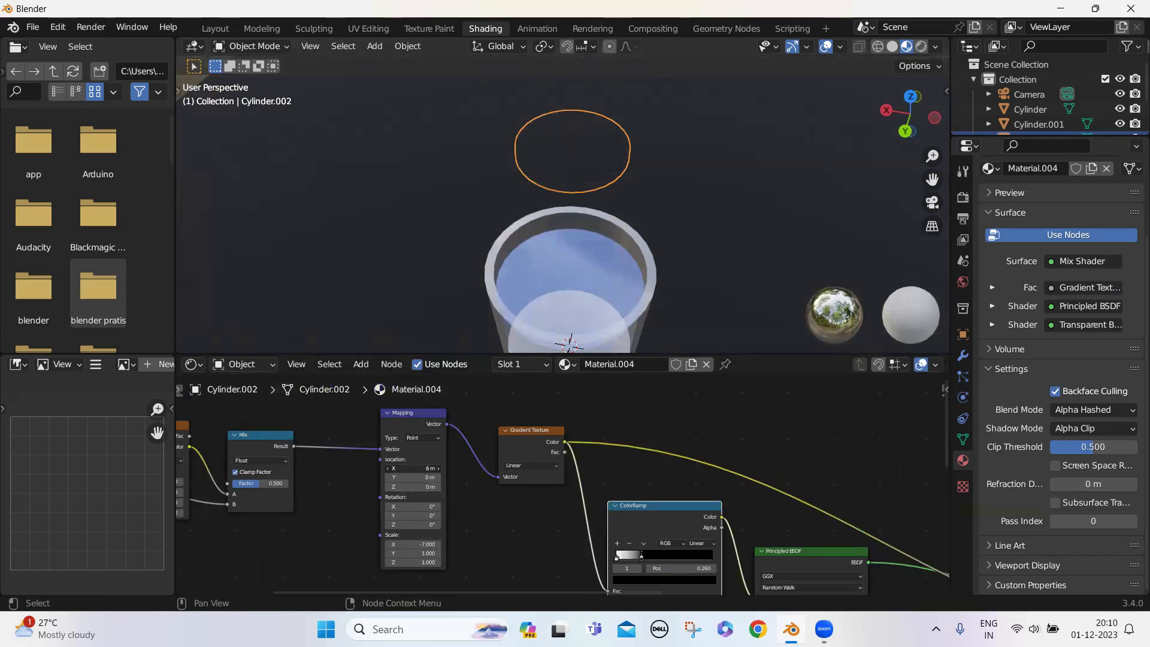
left_click_drag(447, 468, 375, 467)
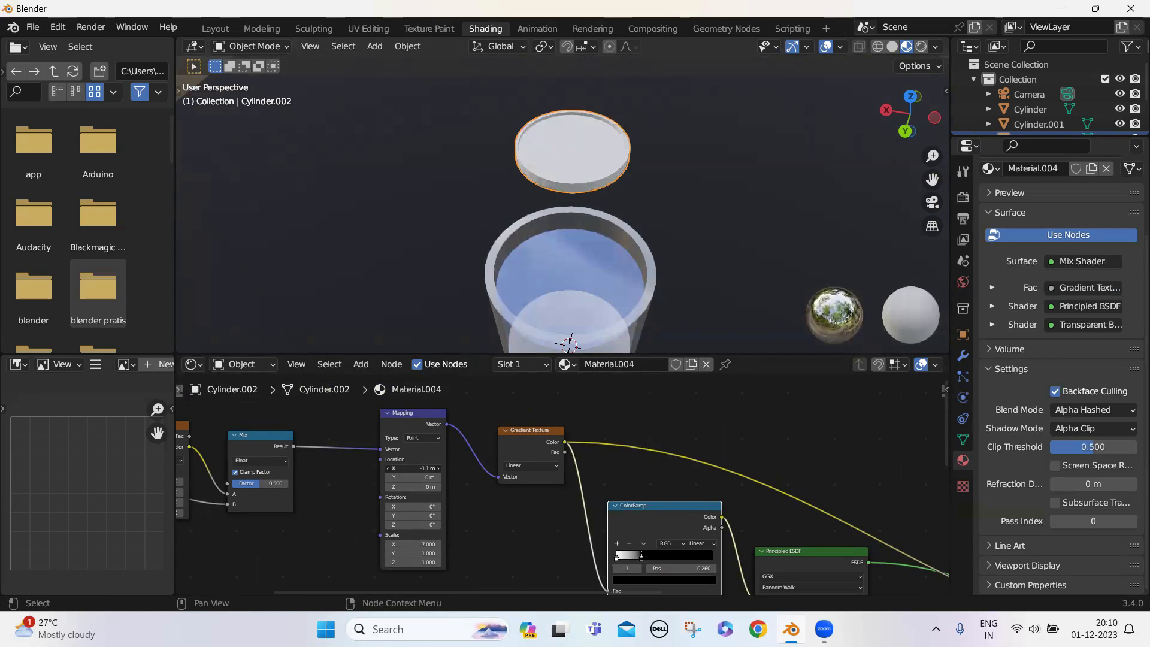
left_click_drag(396, 468, 428, 468)
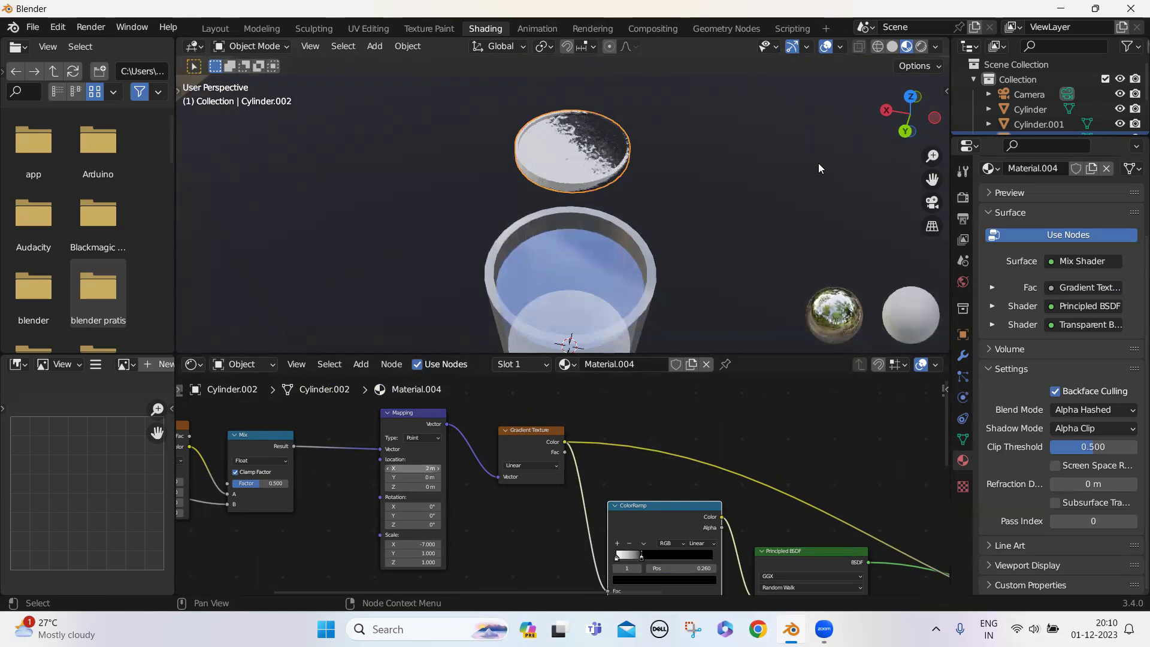
middle_click_drag(818, 168, 699, 196)
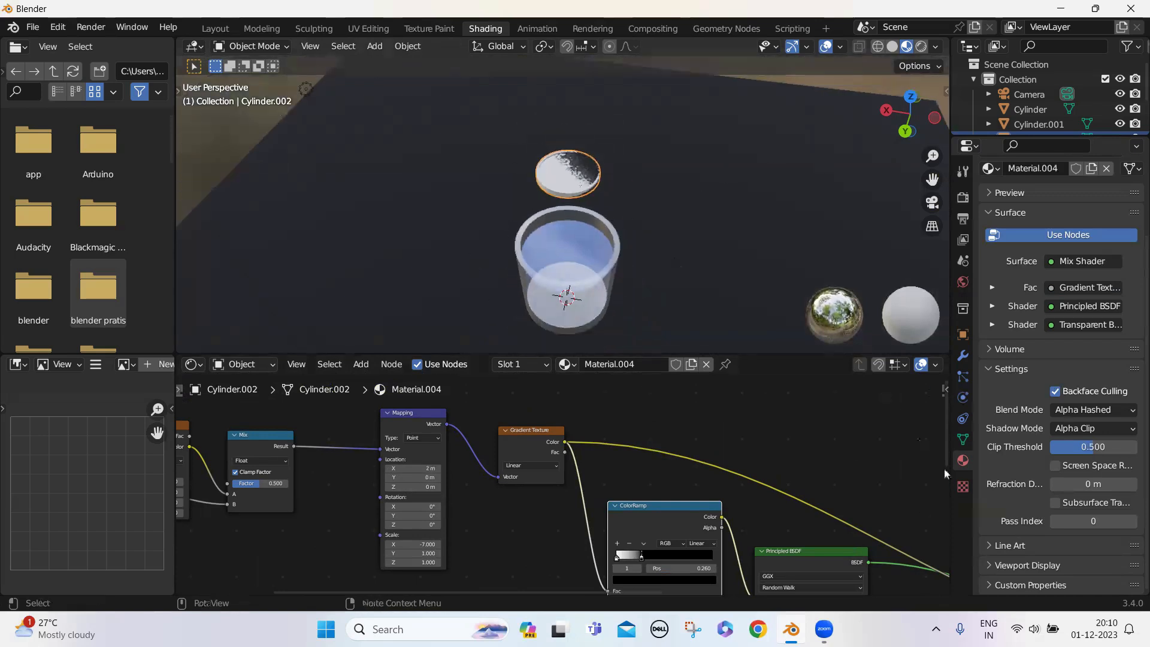
- Look through the disc's modifier and constraint settings, ending on its physics properties
left_click(963, 357)
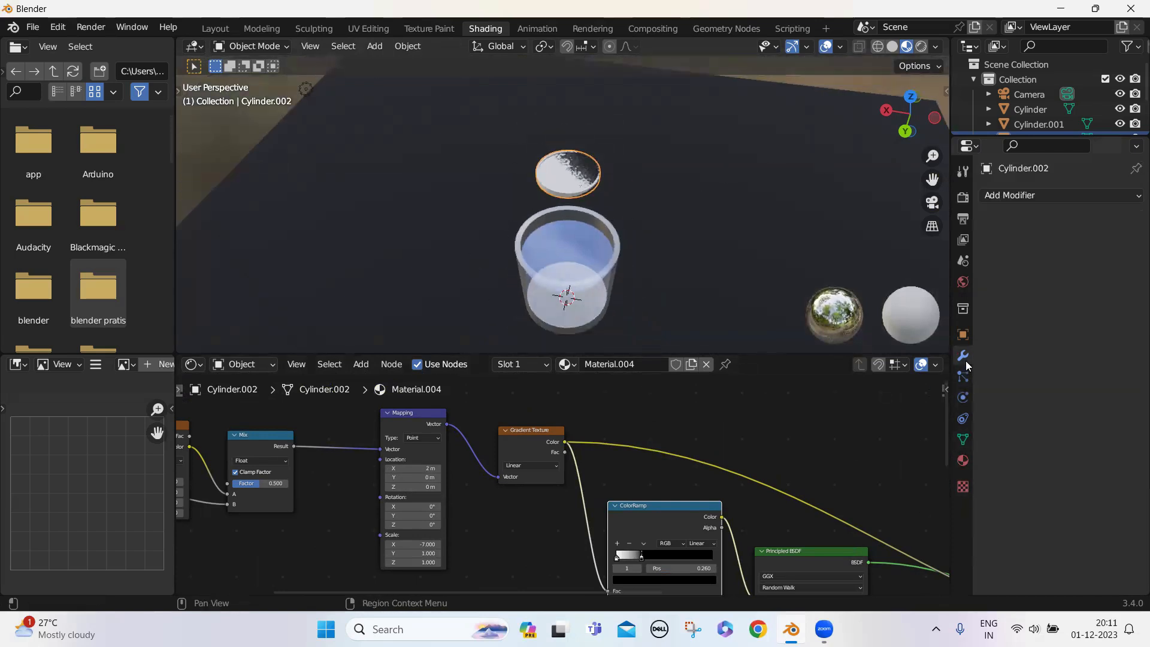
left_click(963, 403)
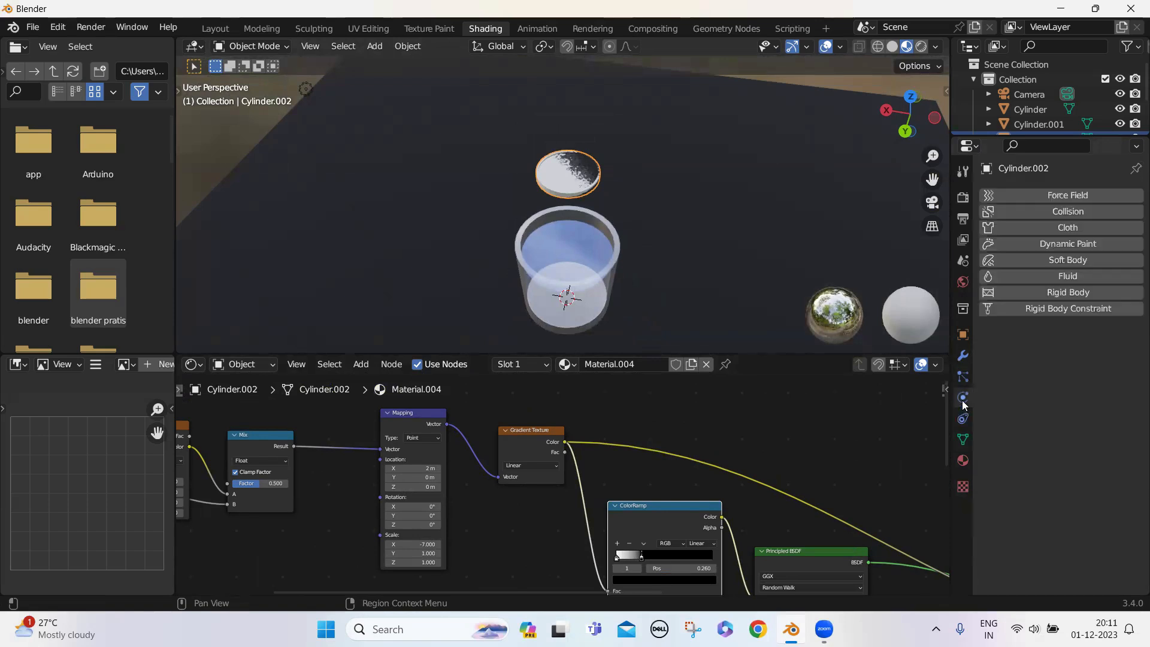
left_click(964, 418)
left_click(963, 398)
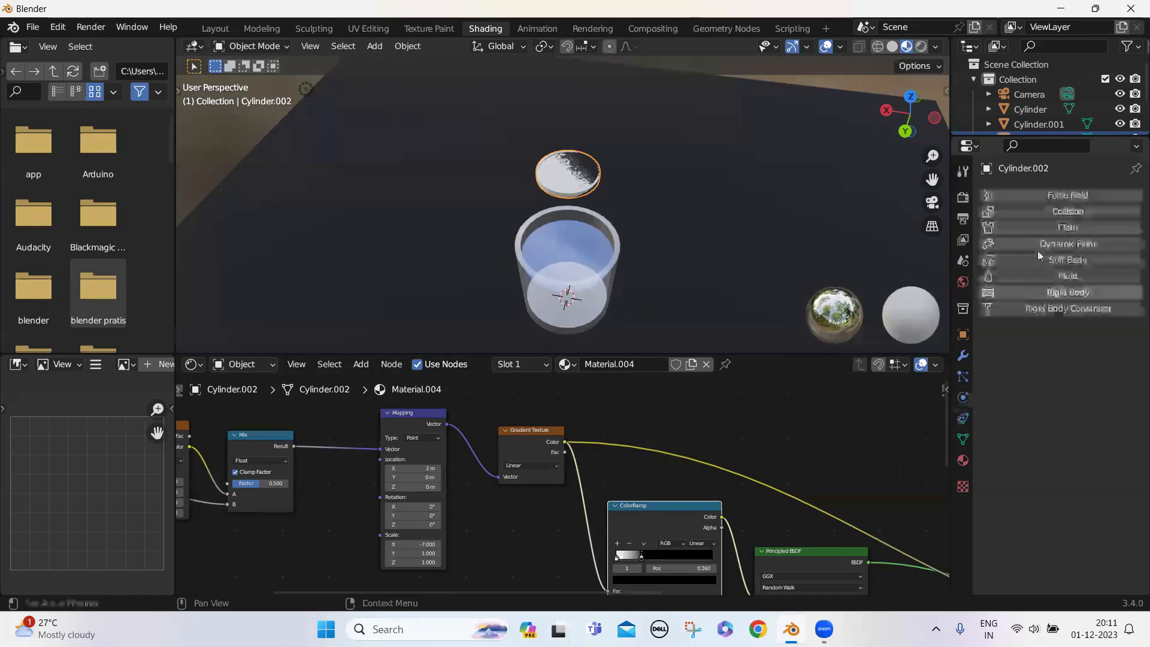
- Add an active rigid body to the disc above the glass and a passive rigid body to the glass
left_click(1030, 291)
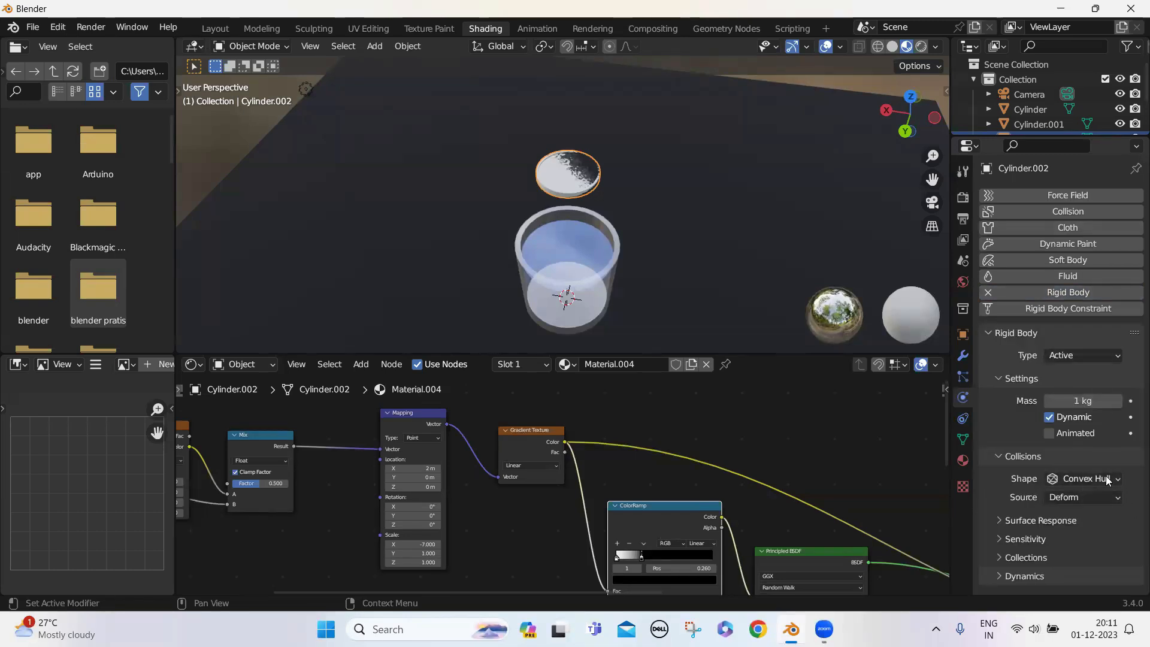
left_click(597, 293)
scroll(567, 294, "up", 3)
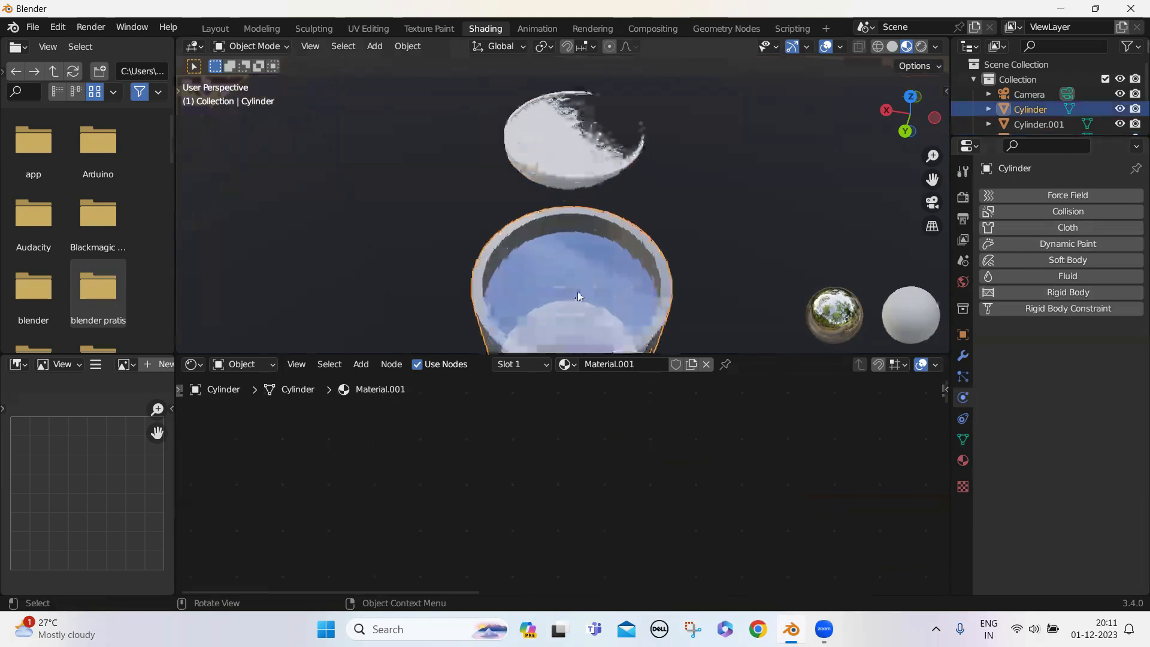
left_click(1057, 298)
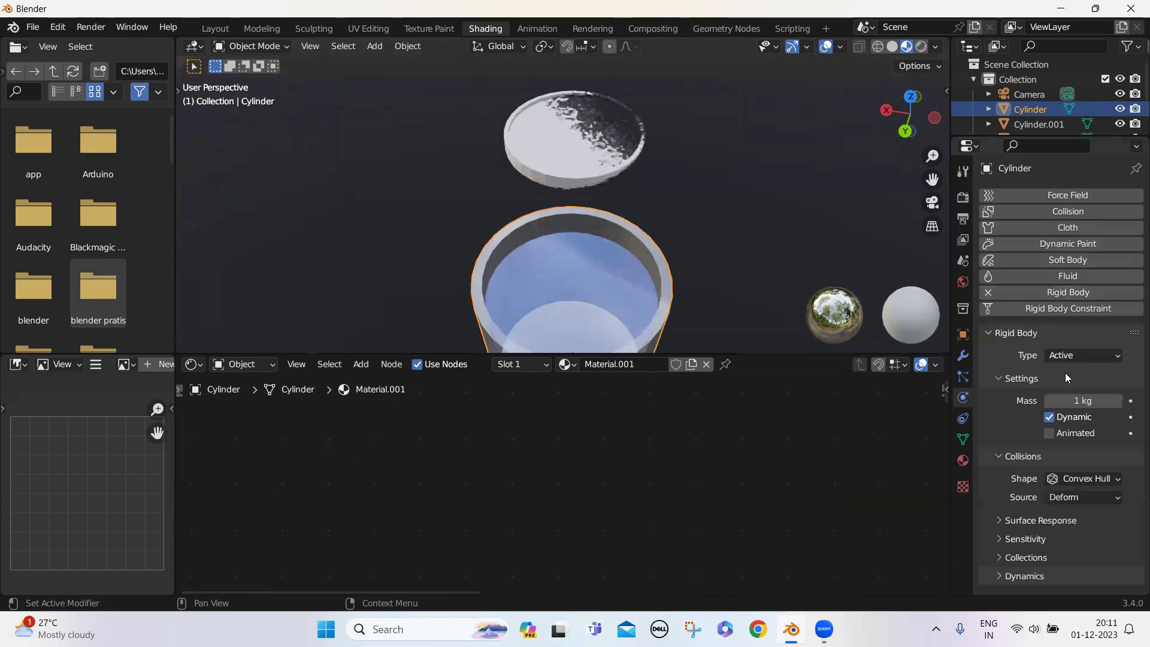
left_click(1070, 358)
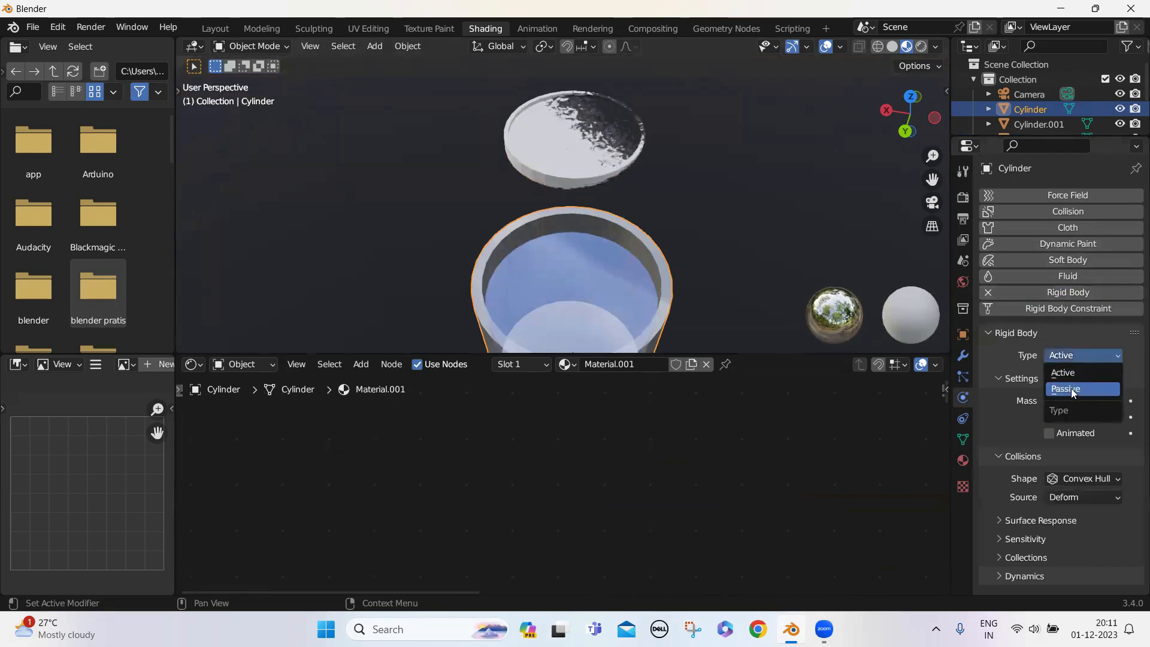
left_click(1071, 388)
scroll(572, 191, "down", 5)
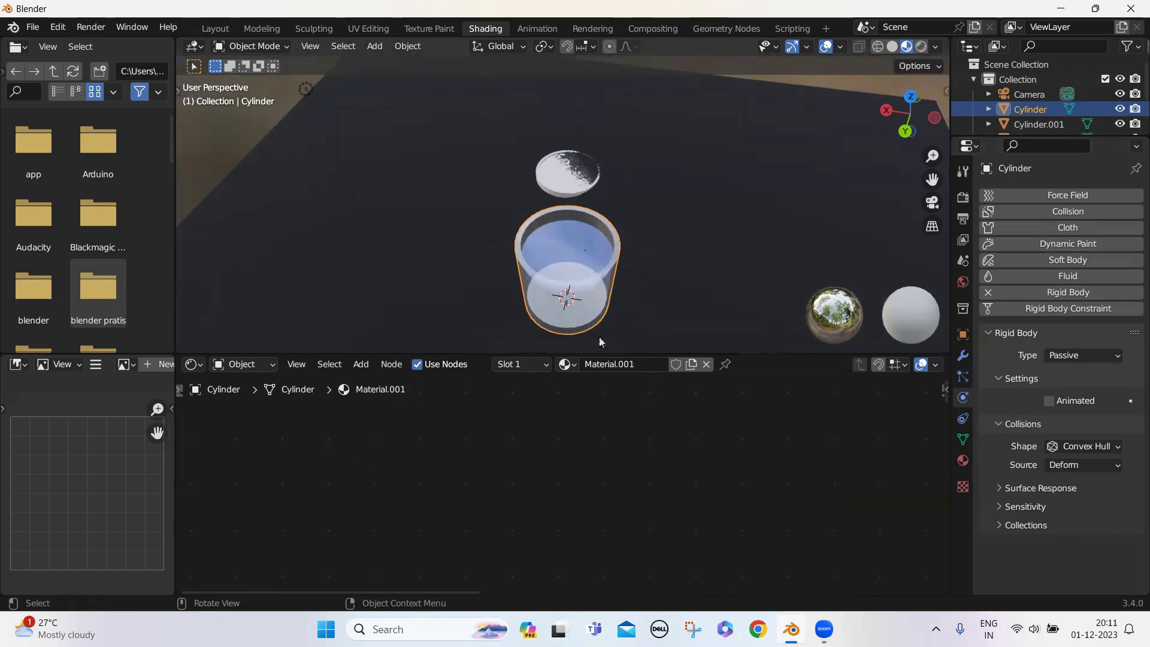
- Play the simulation briefly and inspect from above how the disc falls onto the glass
middle_click_drag(474, 191, 529, 347)
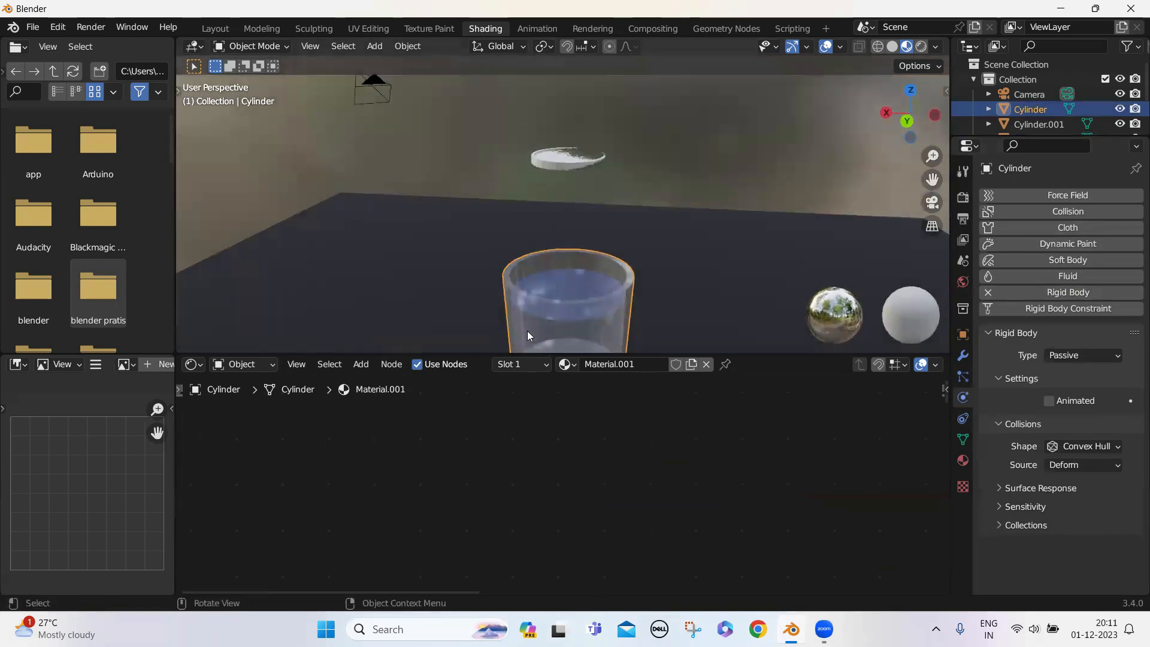
key("space")
key("space")
middle_click_drag(565, 309, 617, 308)
middle_click_drag(922, 202, 601, 242)
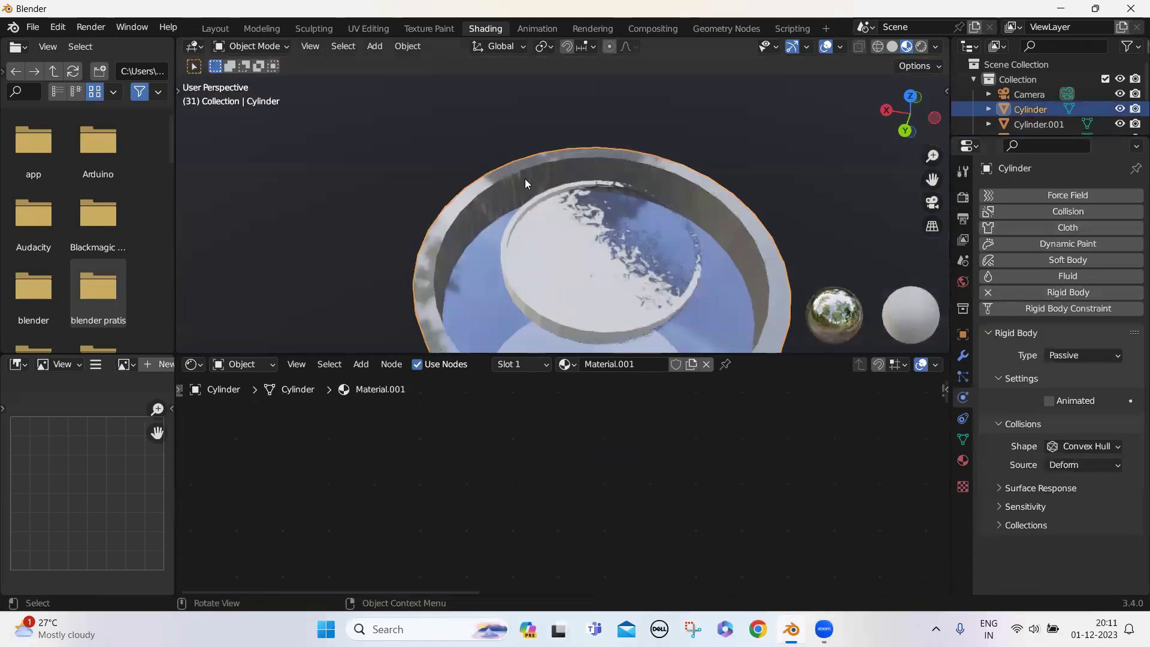
scroll(477, 277, "down", 3)
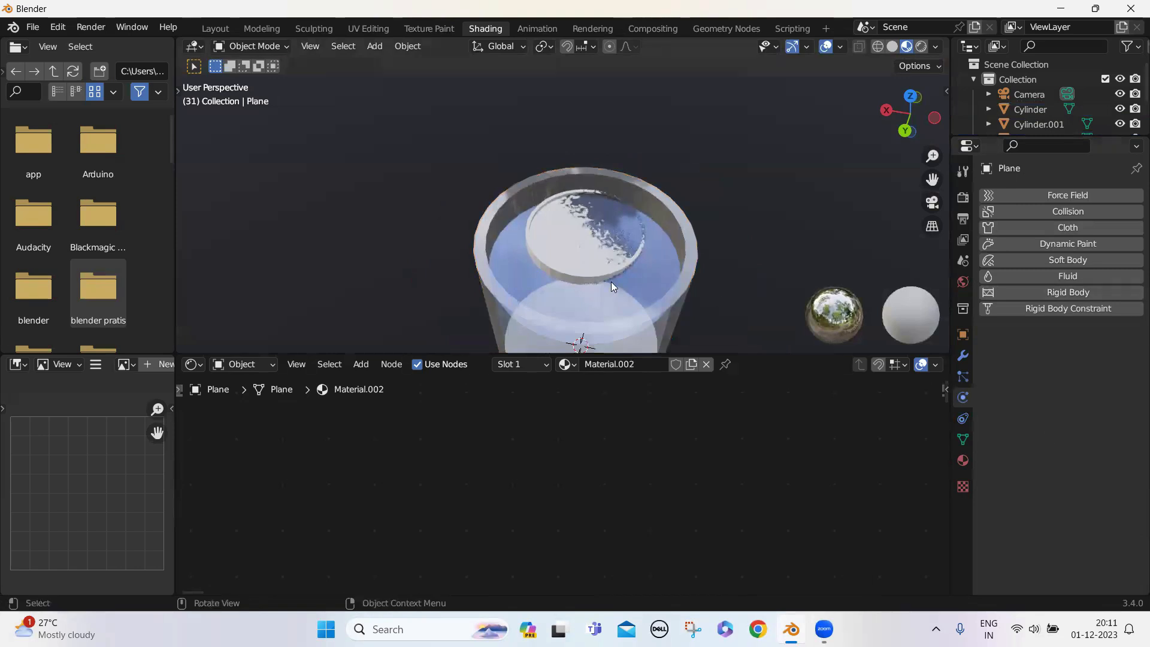
- Set the glass's rigid body collision shape to Mesh
left_click(584, 292)
left_click(684, 302)
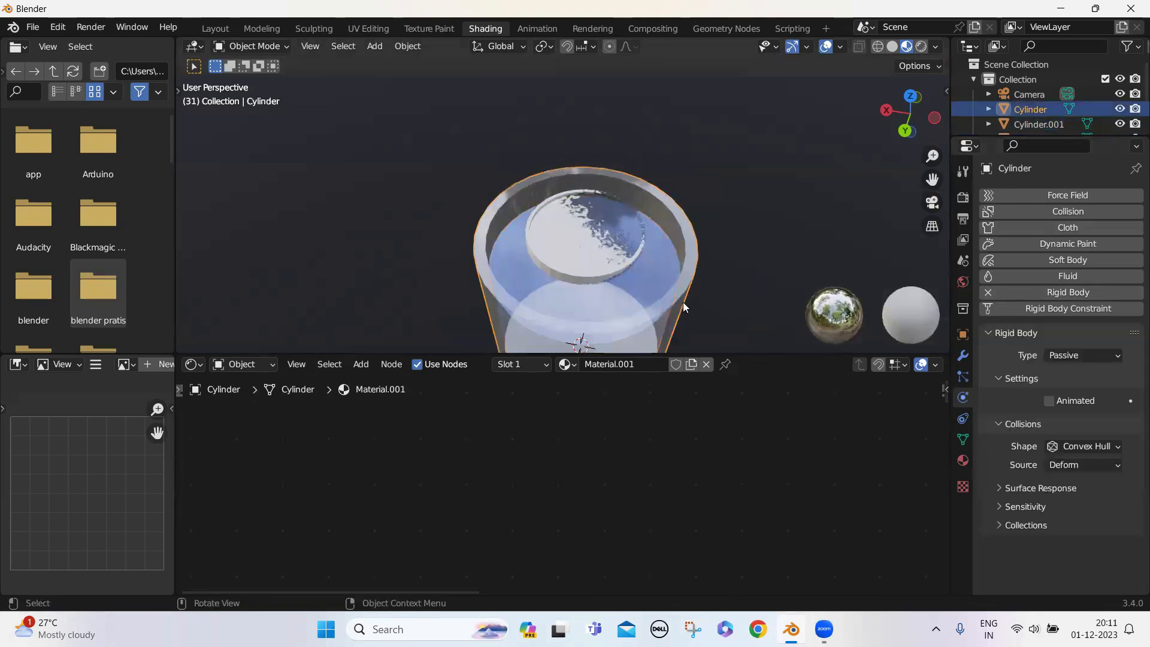
left_click(1080, 449)
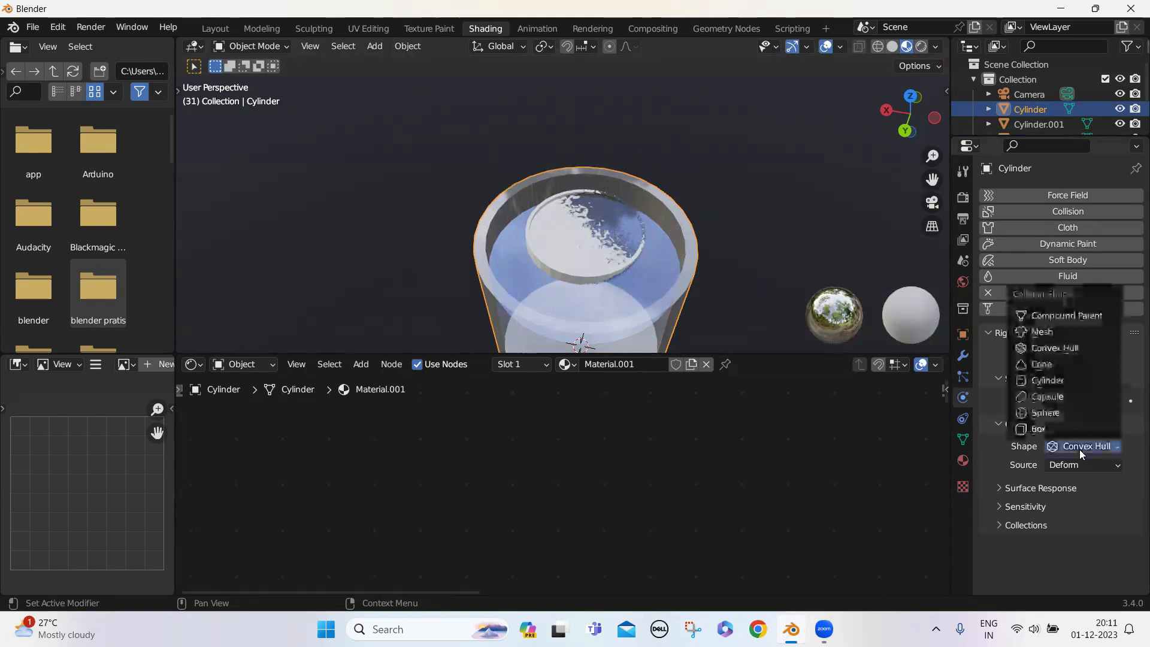
left_click(1033, 334)
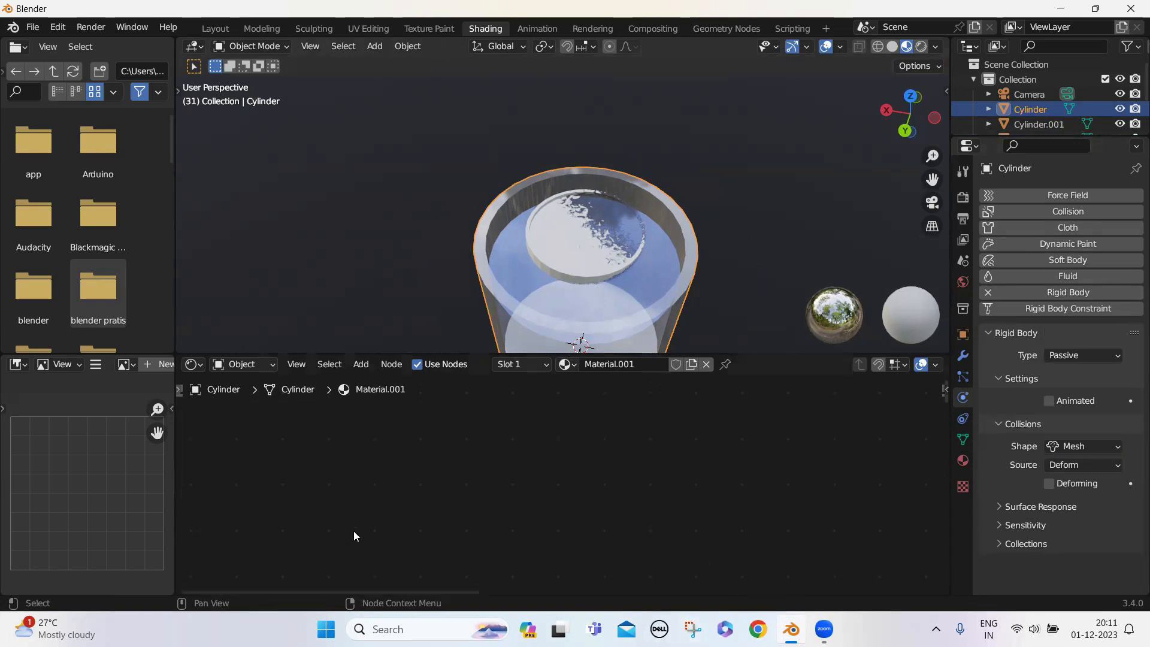
- Rewind to frame 0 and replay the simulation to check the disc's fall into the glass
key("Left")
key("Left")
key("Left")
key("Left")
key("Left")
key("Left")
key("Left")
key("Left")
key("Left")
key("Left")
key("Left")
key("Left")
key("Left")
key("Left")
key("Left")
key("Left")
key("Left")
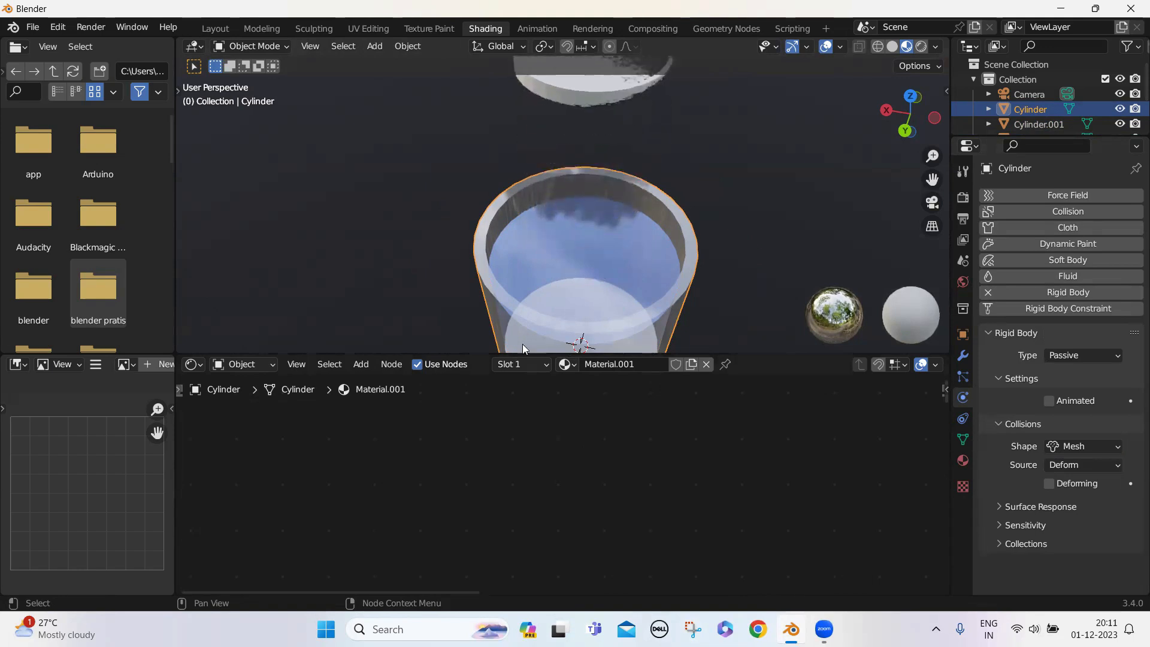
key("space")
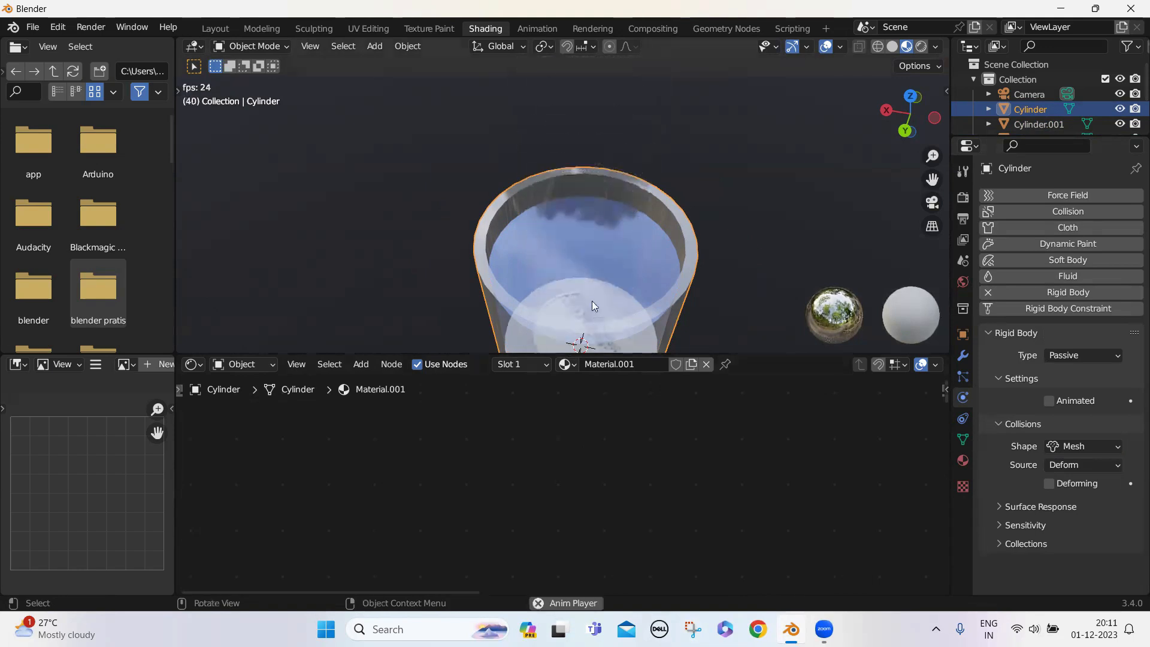
key("space")
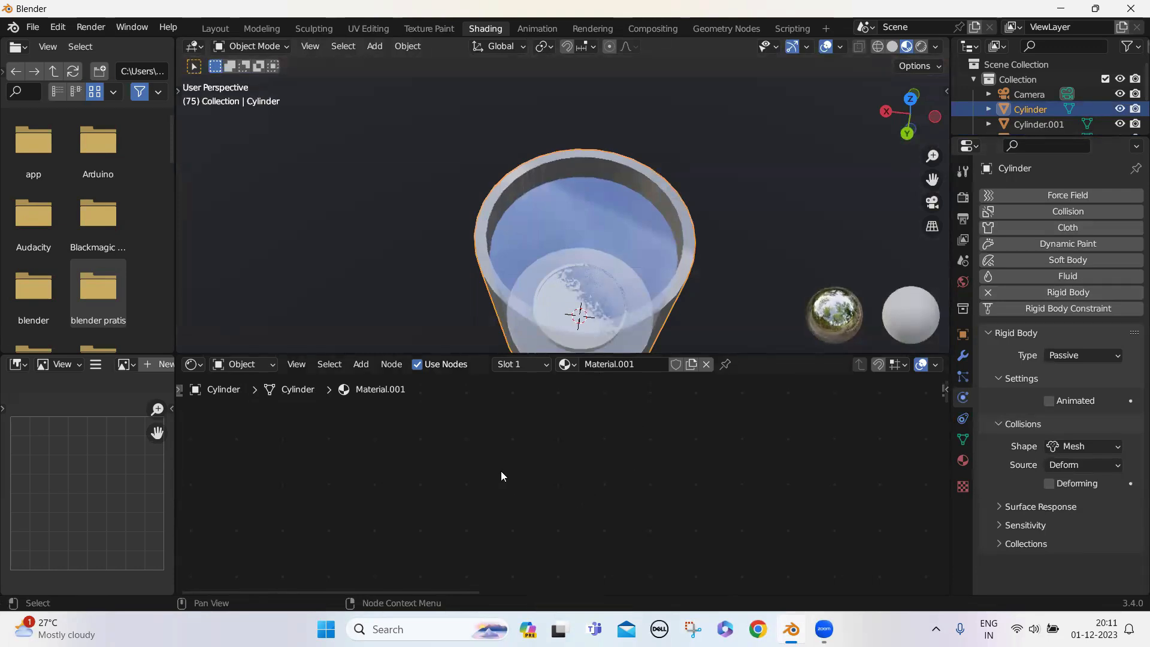
- Return the timeline to frame 0
key("Left")
key("Left")
key("Left")
key("Left")
key("Left")
key("Left")
key("Left")
key("Left")
key("Left")
key("Left")
key("Left")
key("Left")
key("Left")
key("Left")
key("Left")
key("Left")
key("Left")
key("Left")
key("Left")
key("Left")
key("Left")
key("Left")
key("Left")
key("Left")
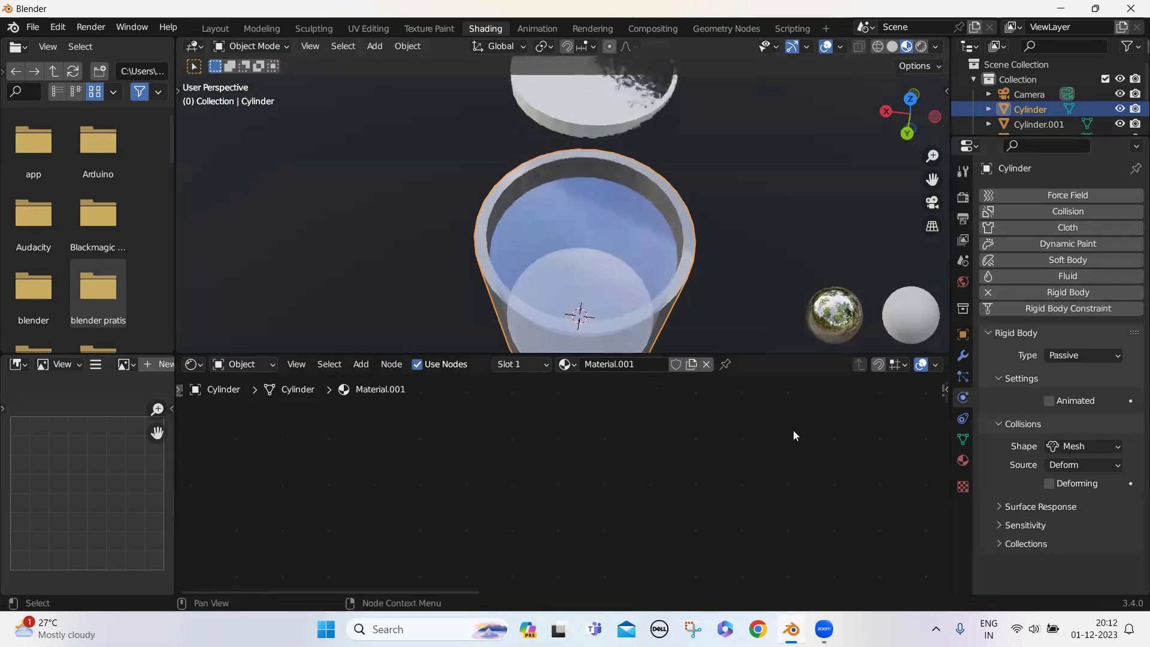
scroll(531, 303, "down", 3)
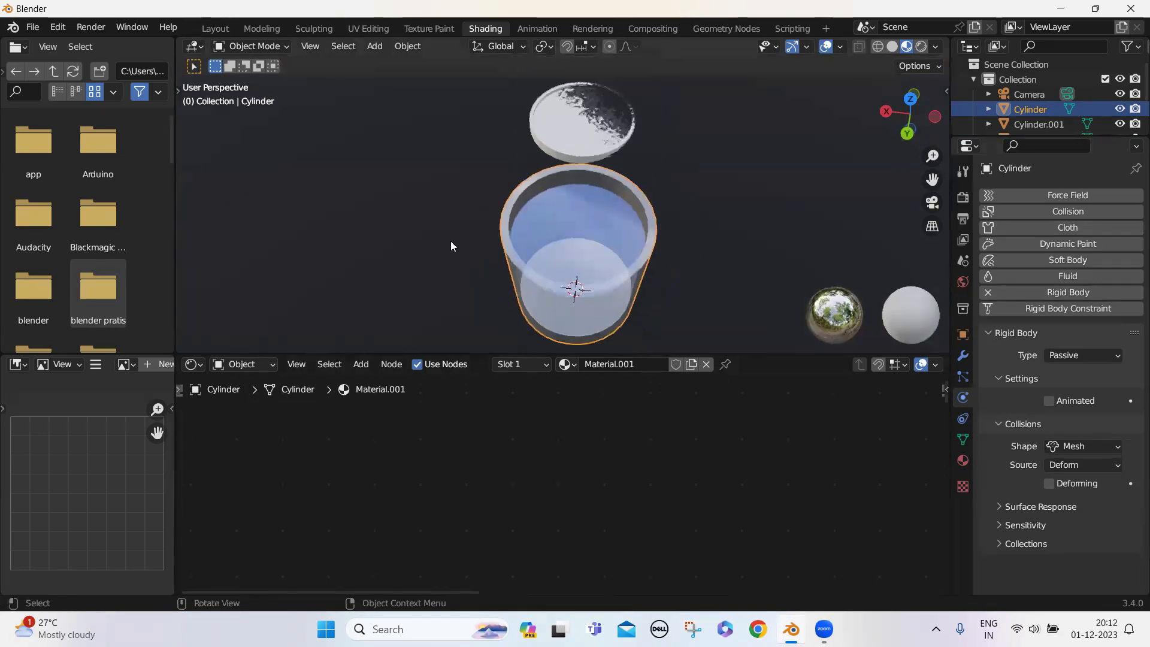
- Switch to the Animation workspace and set the camera viewport to Rendered shading
left_click(537, 28)
mouse_move(615, 348)
middle_mouse_down()
mouse_move(593, 372)
mouse_move(622, 325)
mouse_move(599, 300)
middle_mouse_up()
scroll(258, 53, "down", 10)
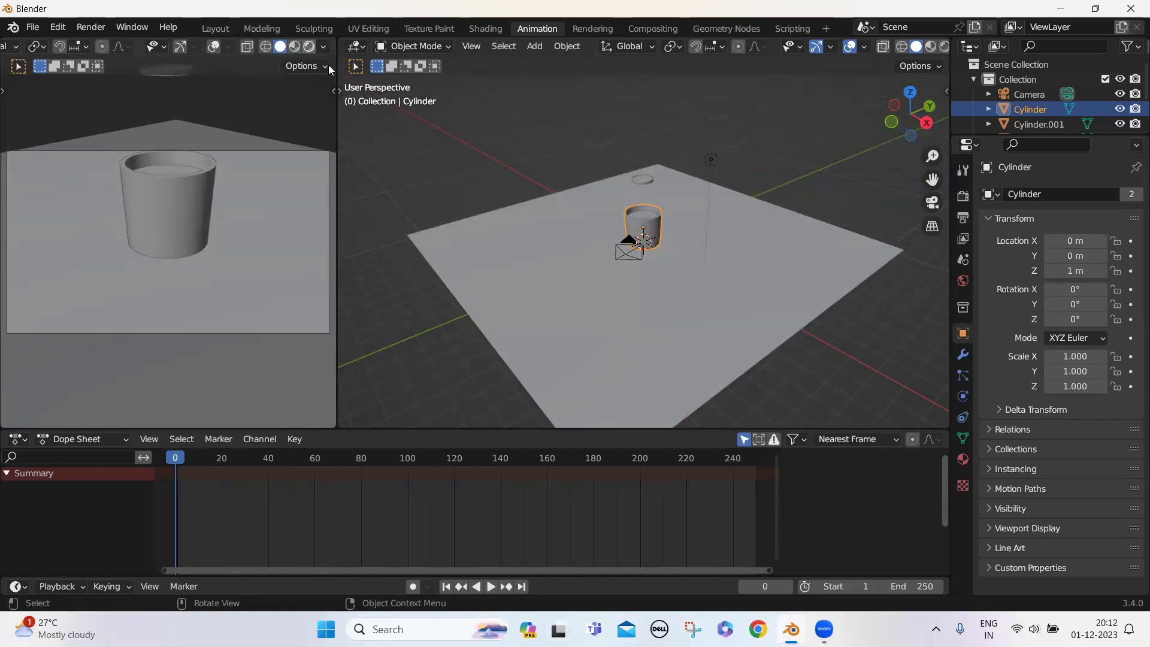
key("z")
key("8")
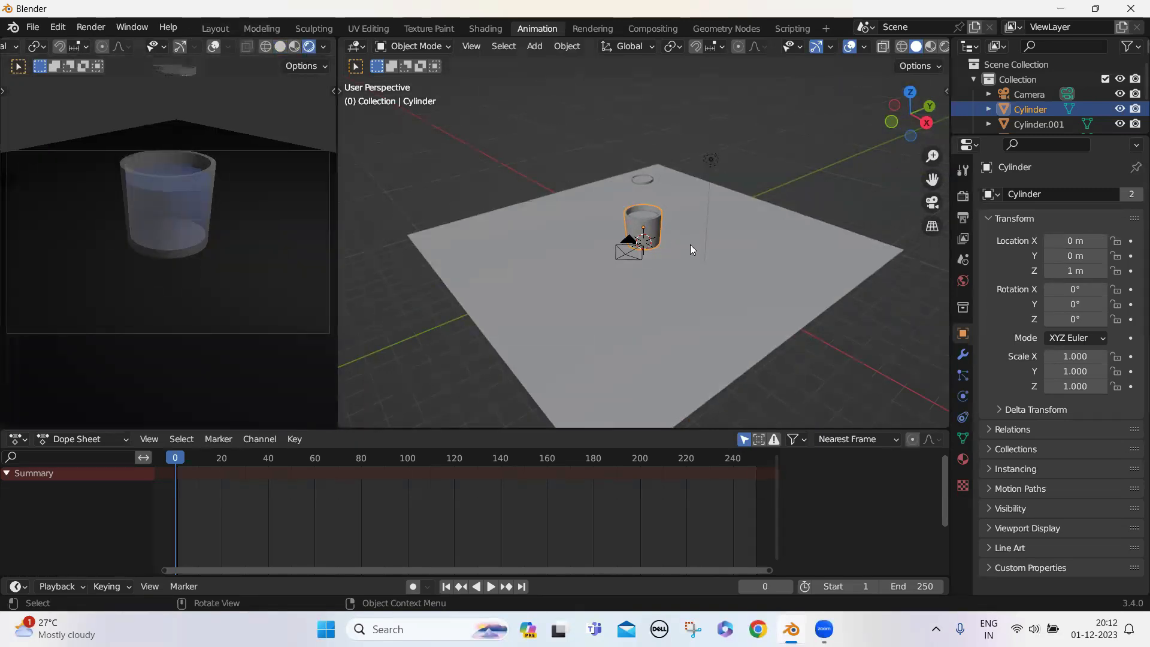
- Set the main perspective viewport to Material Preview shading with the glass and disc in view
middle_click_drag(690, 244, 635, 256)
left_click(931, 47)
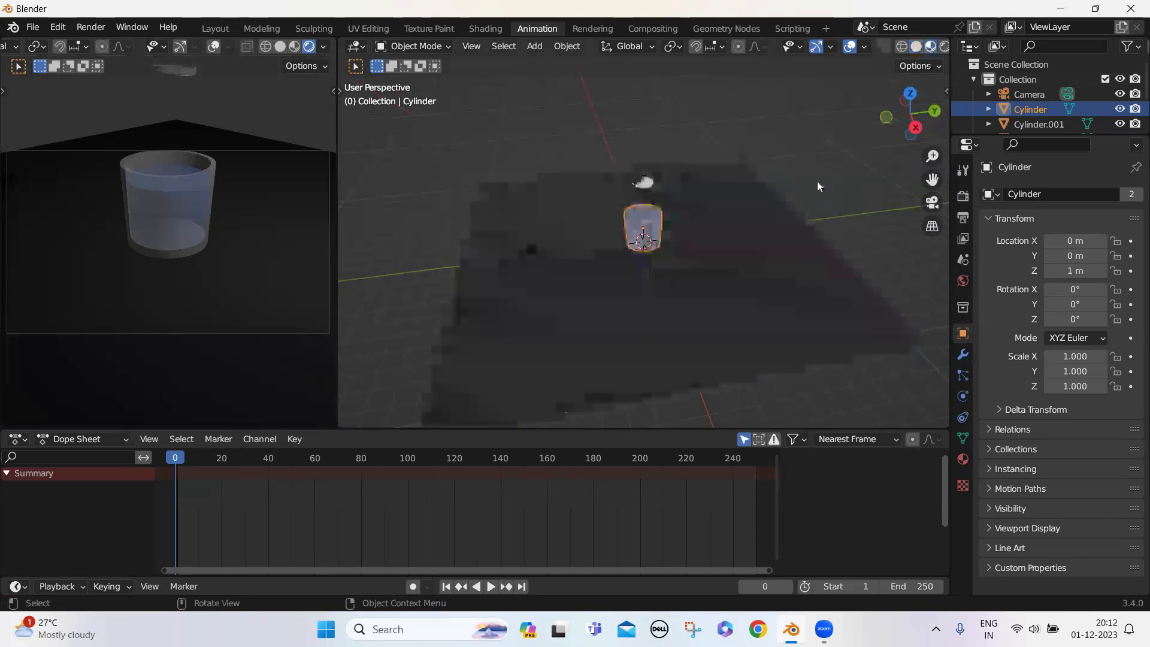
scroll(817, 182, "up", 6)
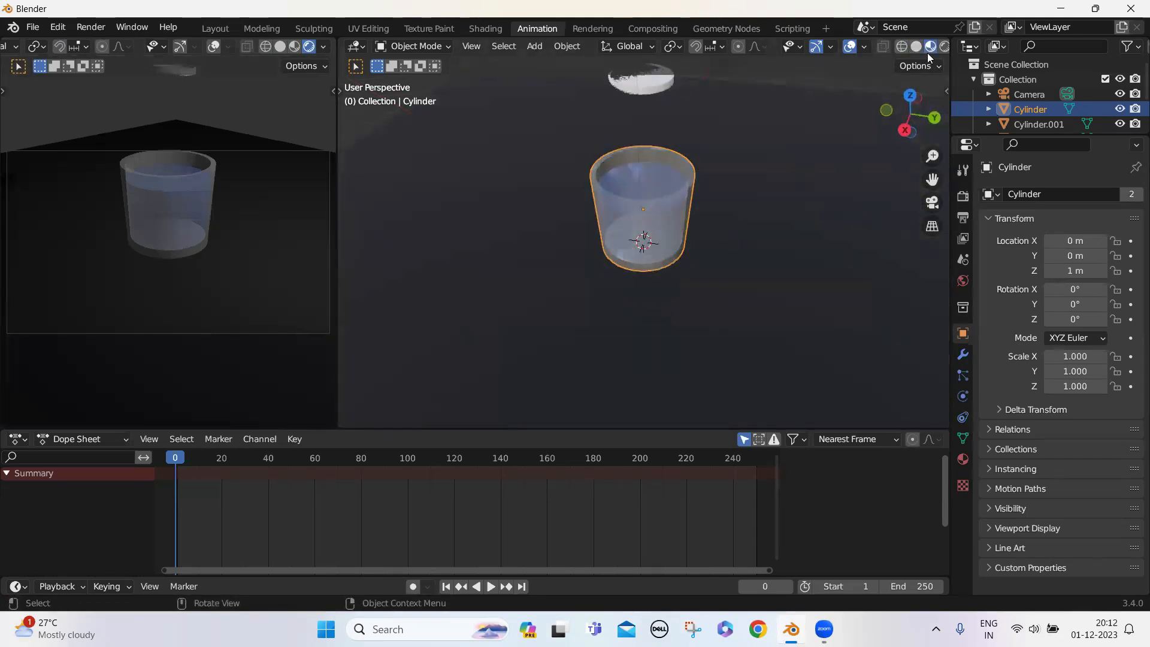
mouse_move(669, 224)
middle_mouse_down()
mouse_move(664, 249)
mouse_move(654, 210)
middle_mouse_up()
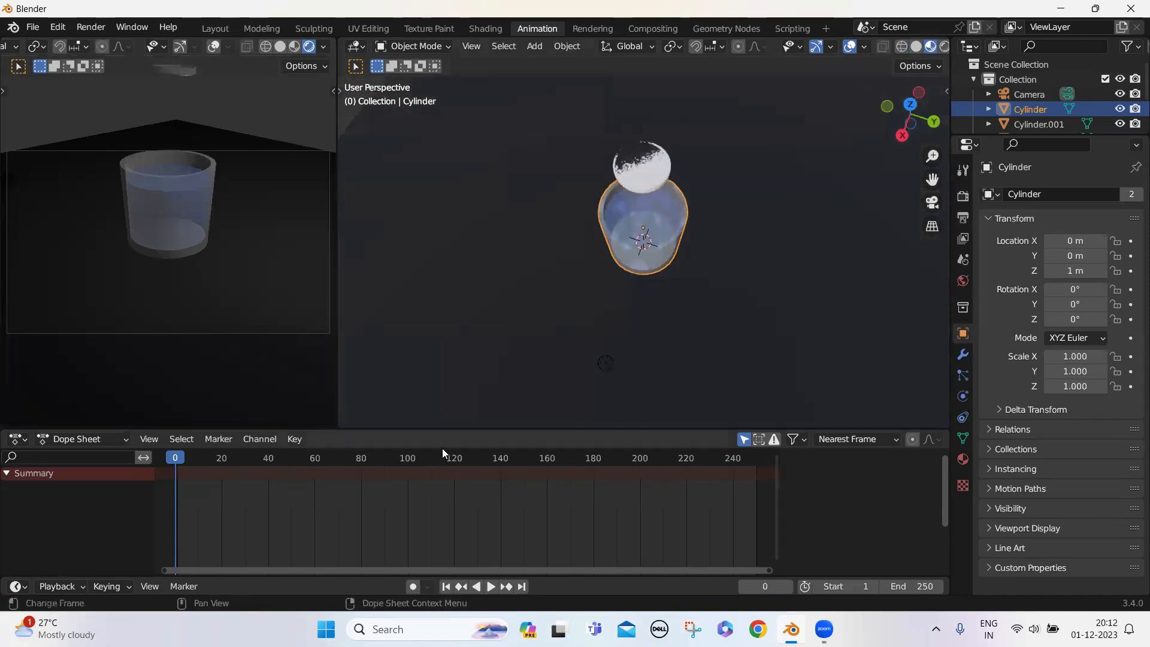
- Enlarge the Dope Sheet area, split it horizontally, and turn the new lower area into a Shader Editor
left_click_drag(457, 397, 401, 365)
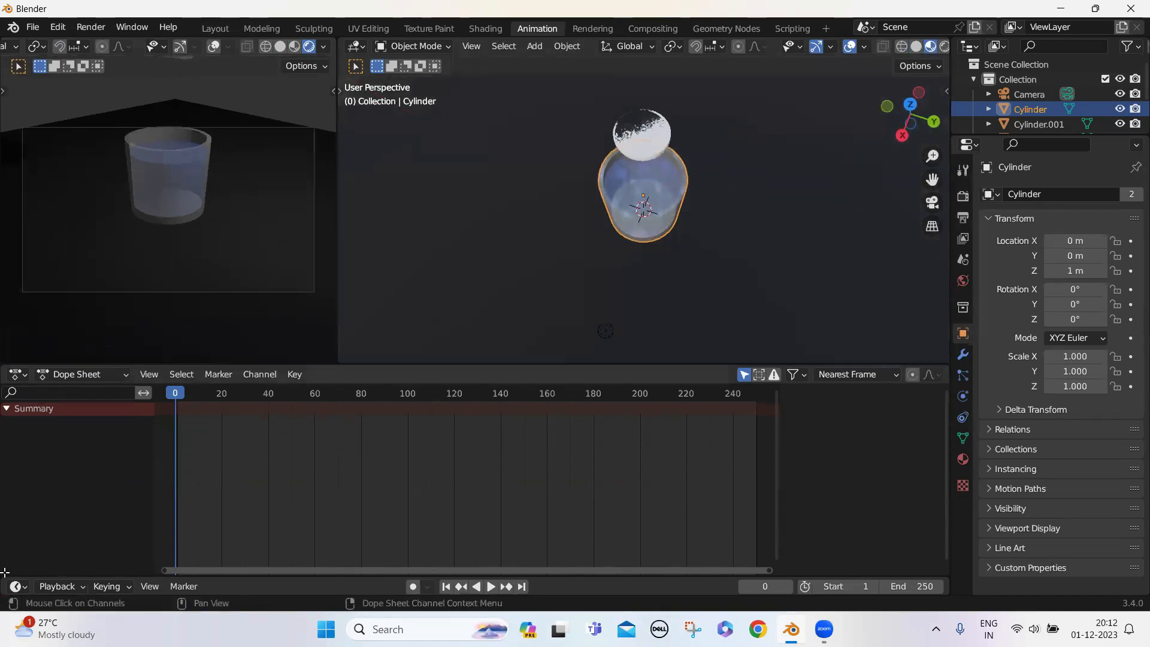
left_click_drag(6, 577, 26, 527)
left_click(18, 516)
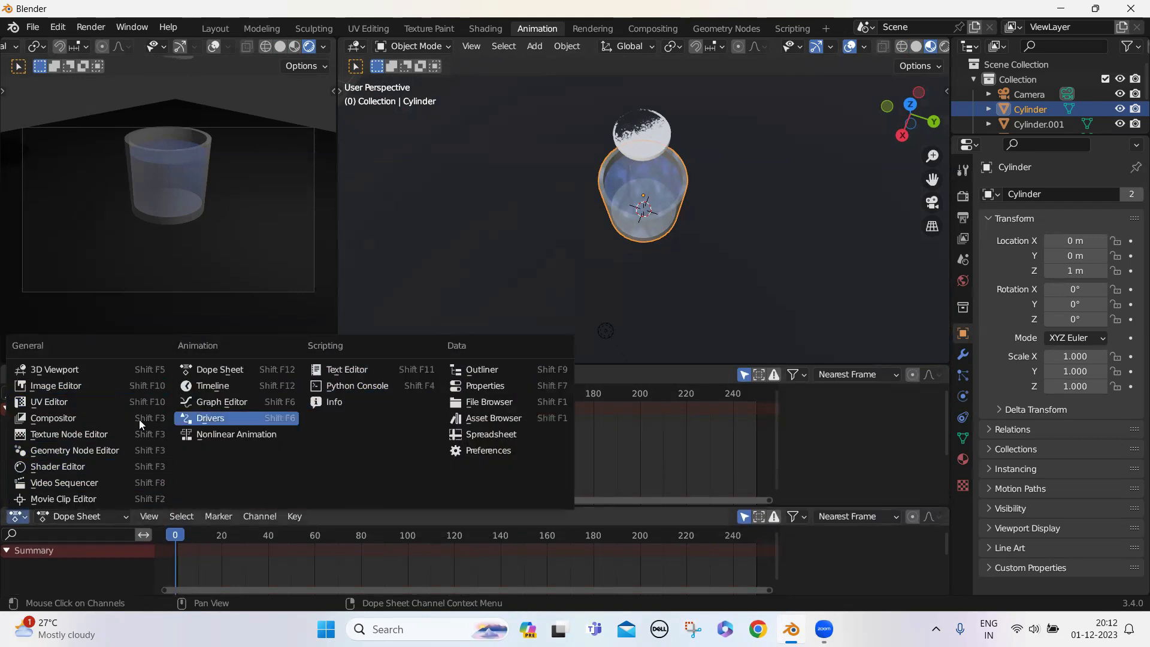
left_click(48, 467)
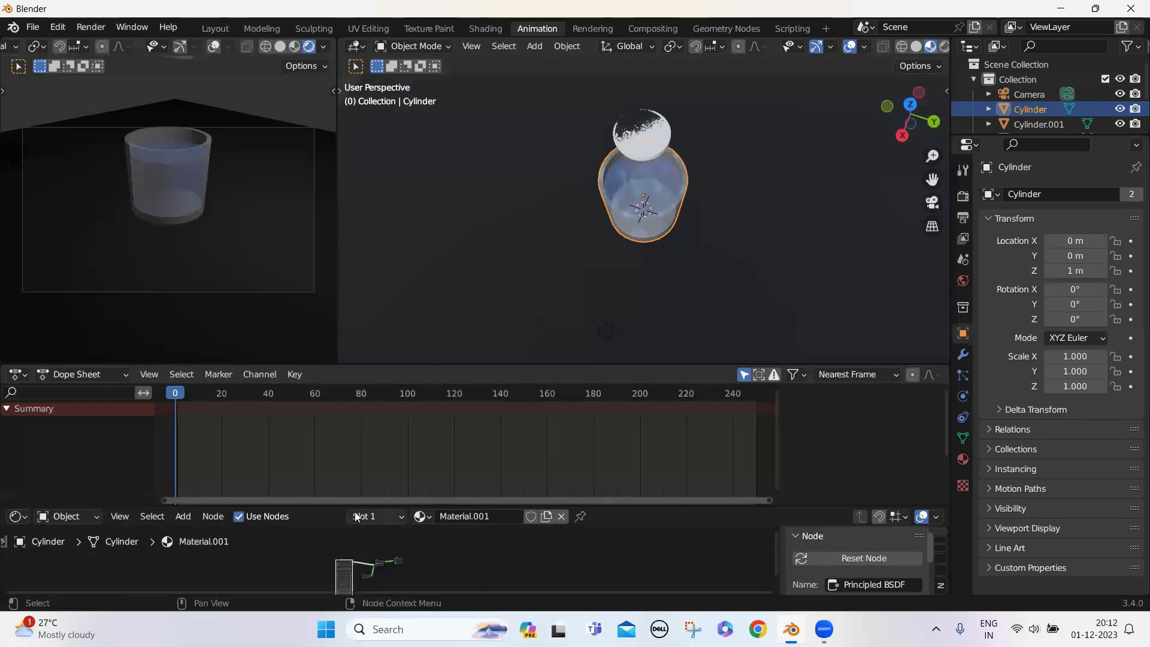
left_click_drag(319, 508, 323, 403)
scroll(332, 484, "up", 3)
scroll(334, 493, "up", 1)
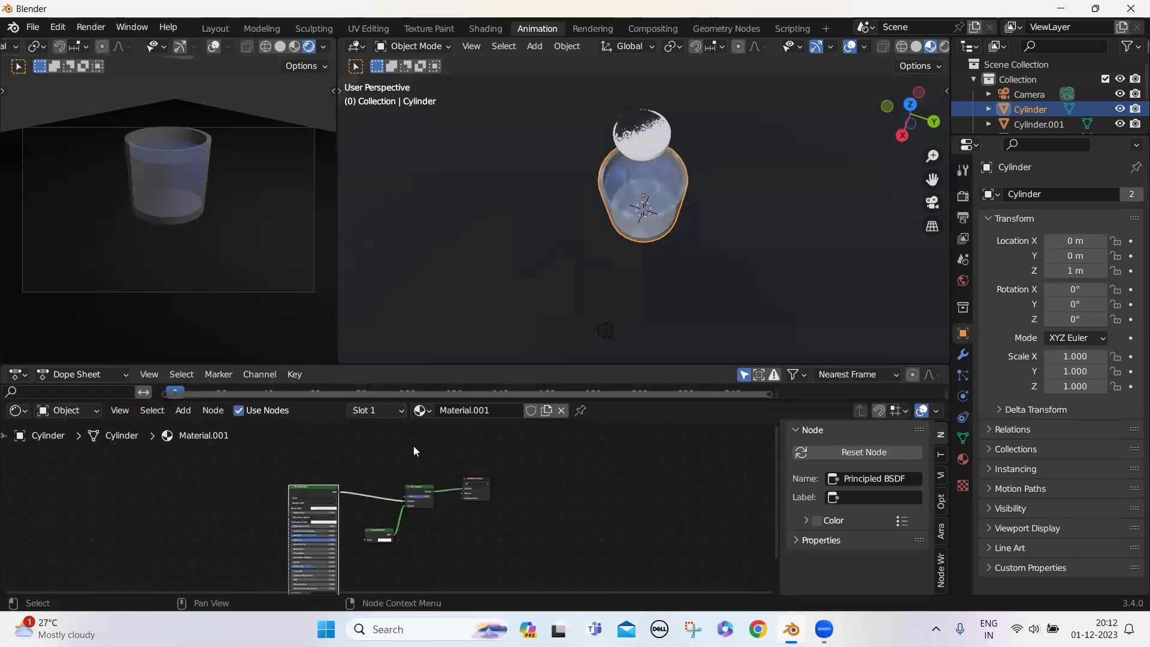
- Select the disc and set the Mapping node's Location X to -1.1 m in its material
left_click(665, 134)
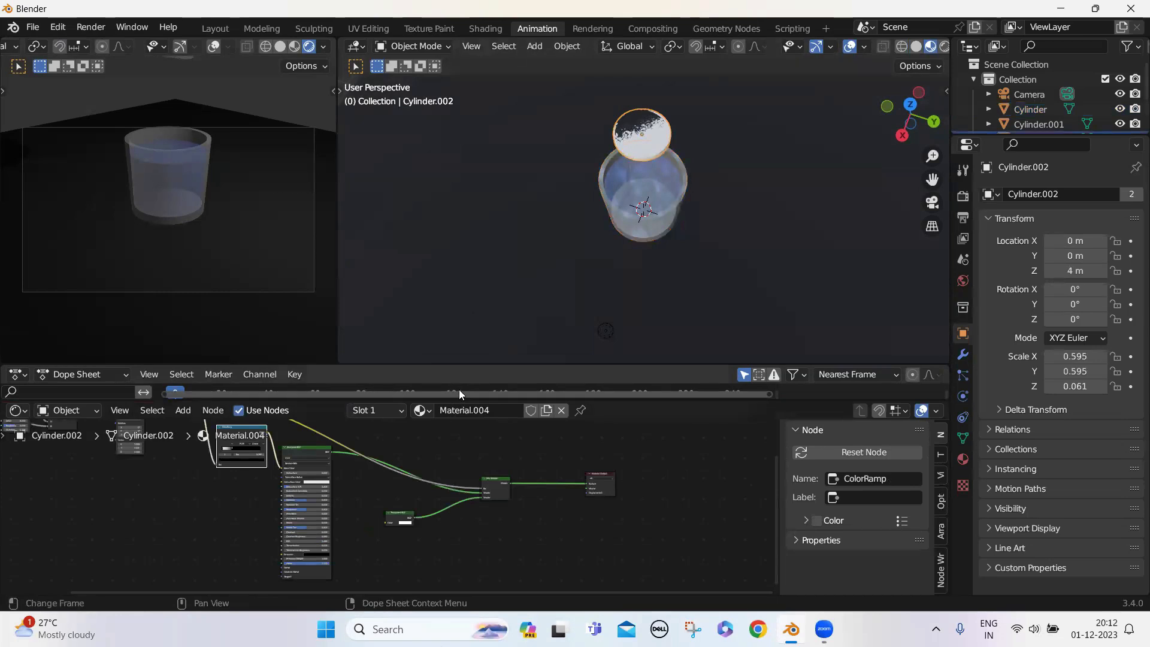
left_click_drag(461, 398, 444, 465)
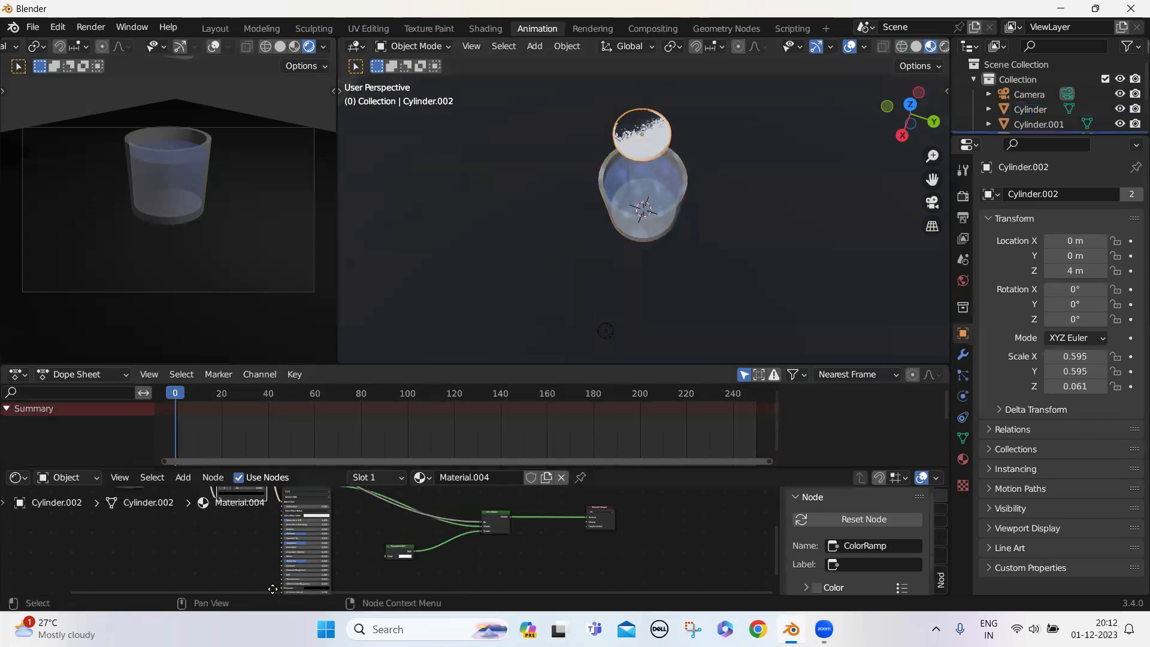
scroll(251, 512, "up", 4)
middle_click_drag(415, 589, 470, 565)
scroll(381, 538, "up", 4)
scroll(380, 538, "up", 1)
mouse_move(380, 538)
middle_mouse_down()
mouse_move(412, 583)
mouse_move(393, 520)
middle_mouse_up()
scroll(393, 520, "up", 1)
mouse_move(400, 550)
left_mouse_down()
mouse_move(438, 550)
mouse_move(395, 549)
left_mouse_up()
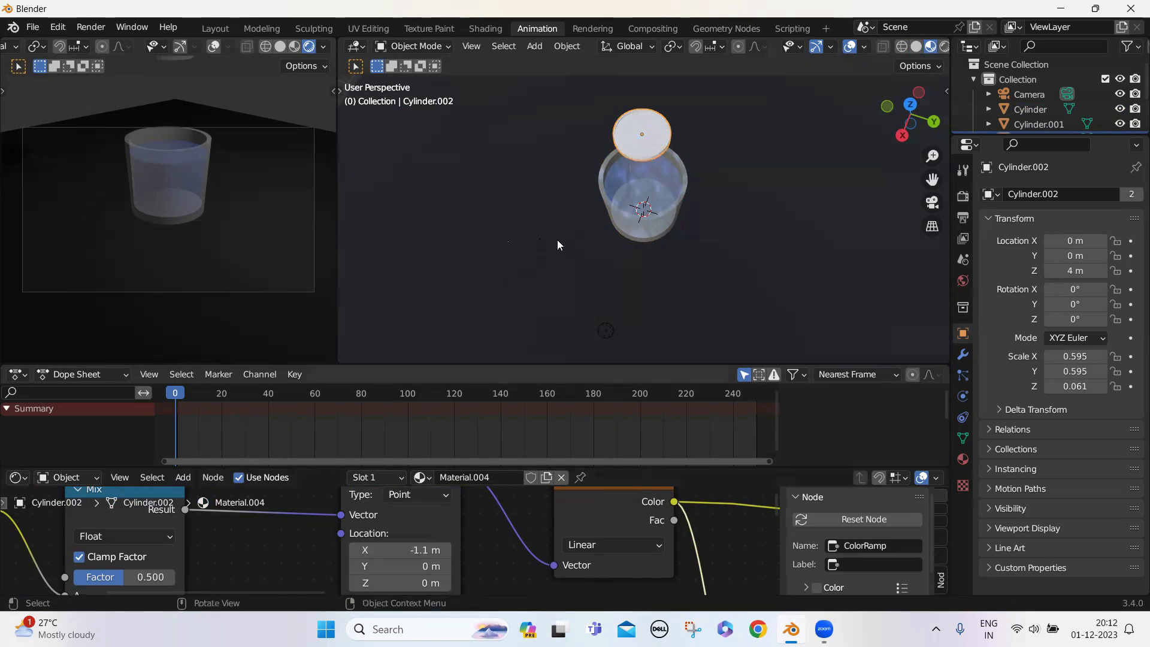
- Insert a keyframe on the Mapping node's Location at frame 0
middle_click_drag(557, 241, 557, 249)
left_click(423, 549)
left_click(500, 552)
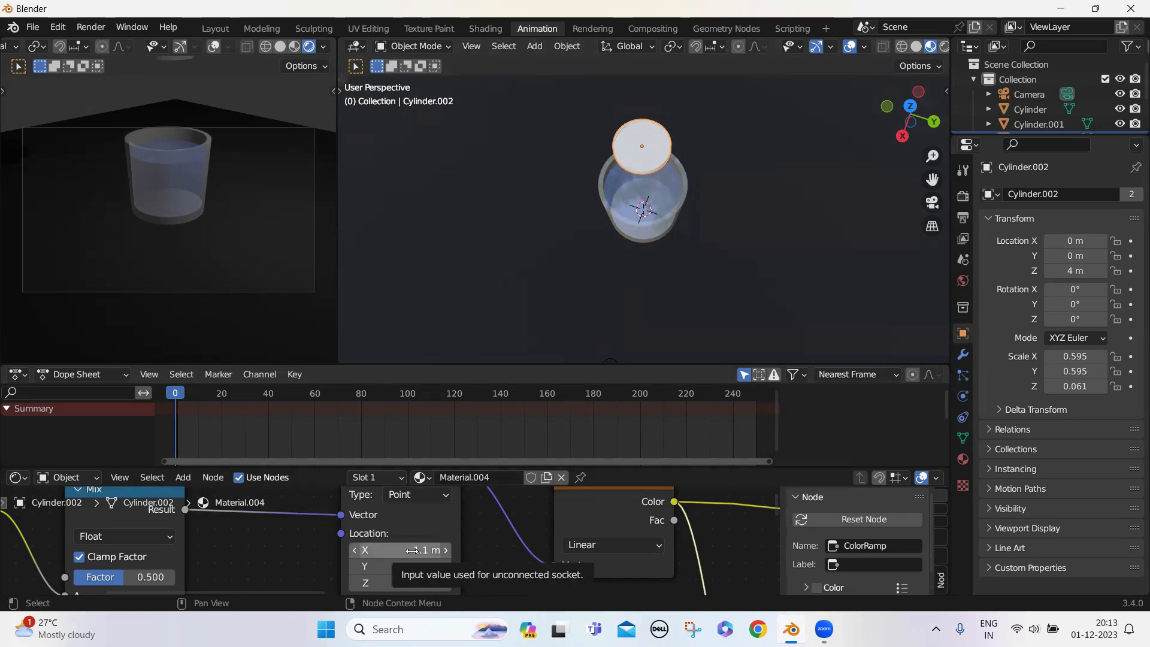
key("i")
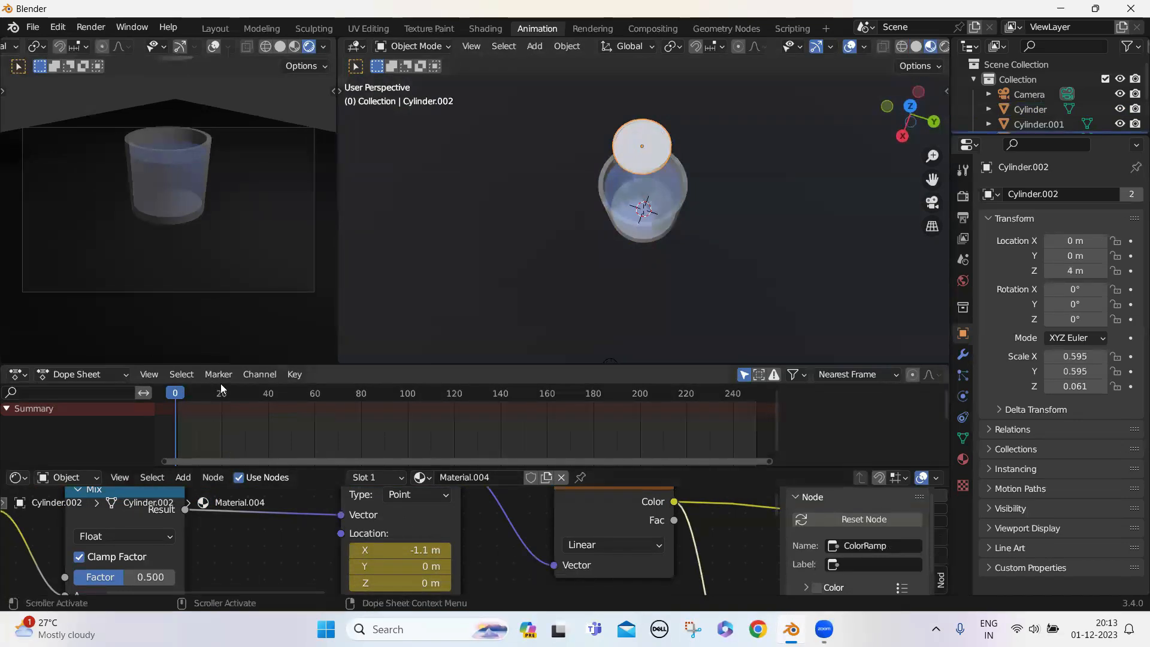
- Play the animation from frame 2 to watch the disc fall, and scrub back to frame 19
mouse_move(179, 393)
left_mouse_down()
mouse_move(401, 418)
mouse_move(176, 407)
left_mouse_up()
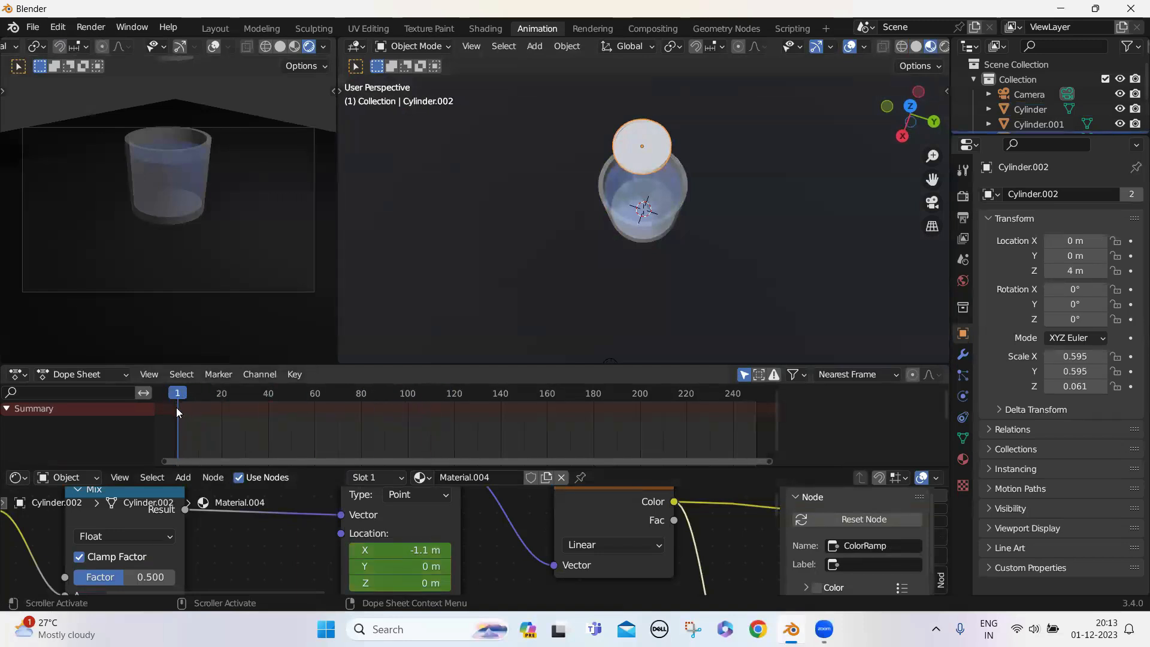
left_click(179, 396)
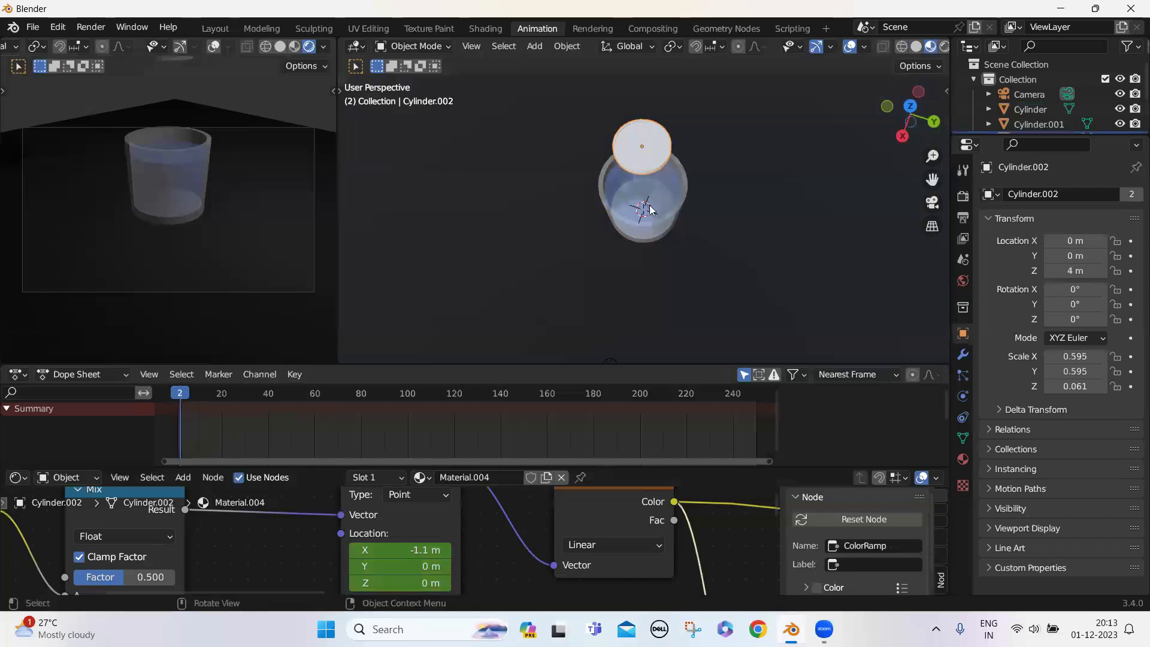
scroll(654, 233, "up", 5)
middle_click_drag(654, 232, 667, 199)
scroll(668, 198, "down", 3)
key("space")
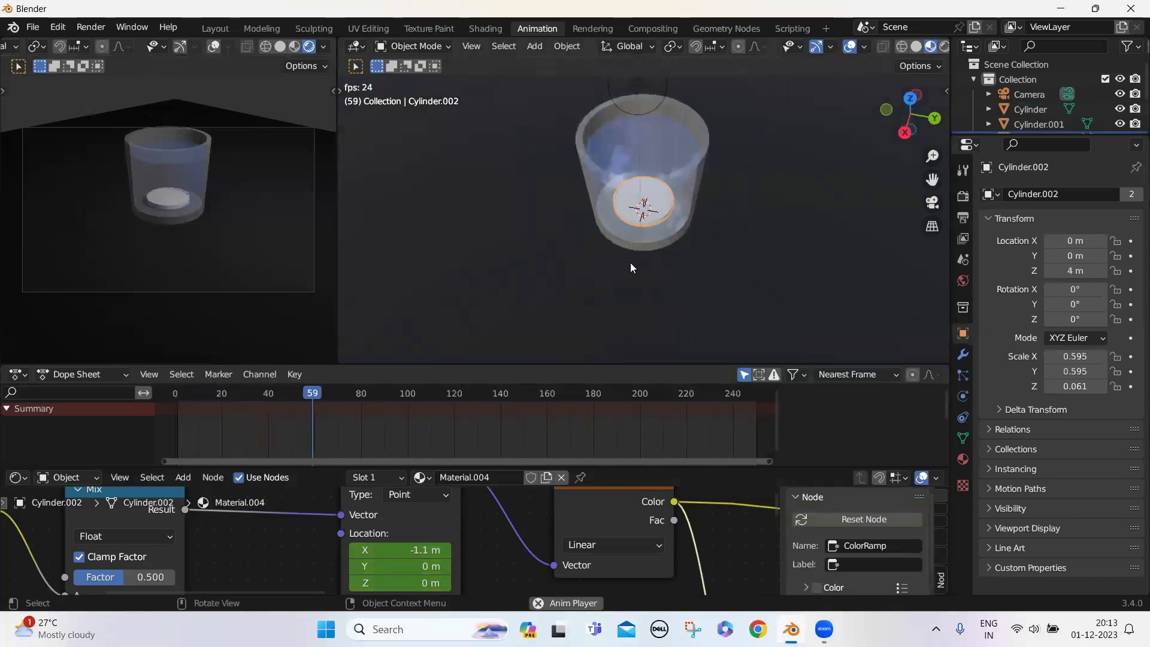
key("space")
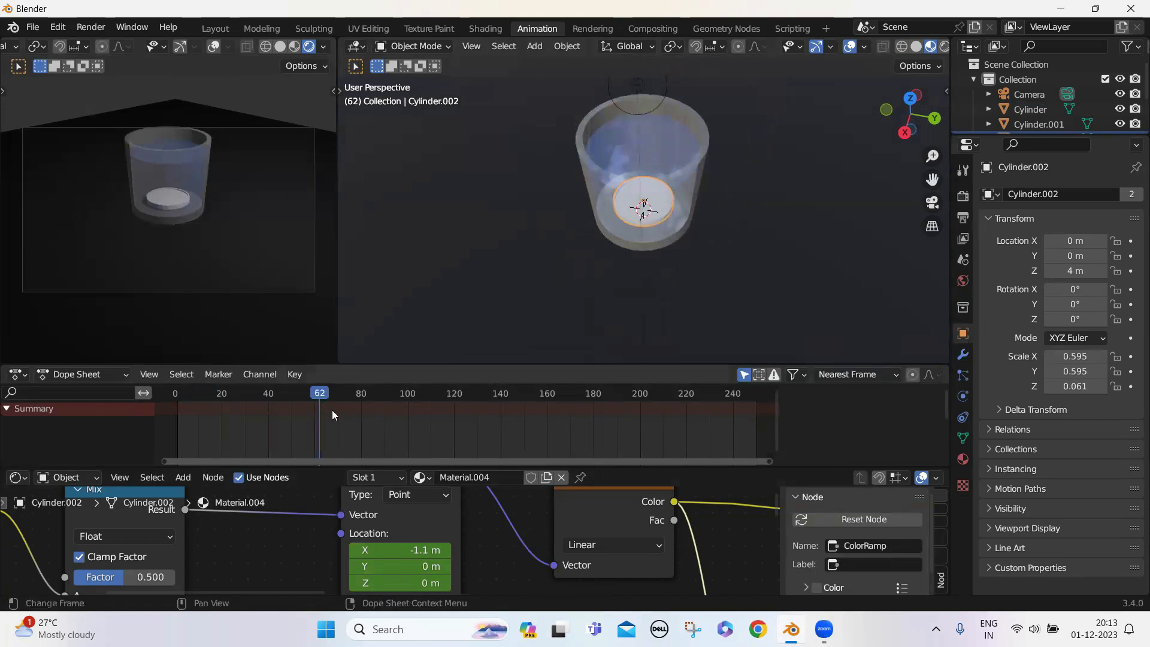
left_click_drag(320, 395, 220, 395)
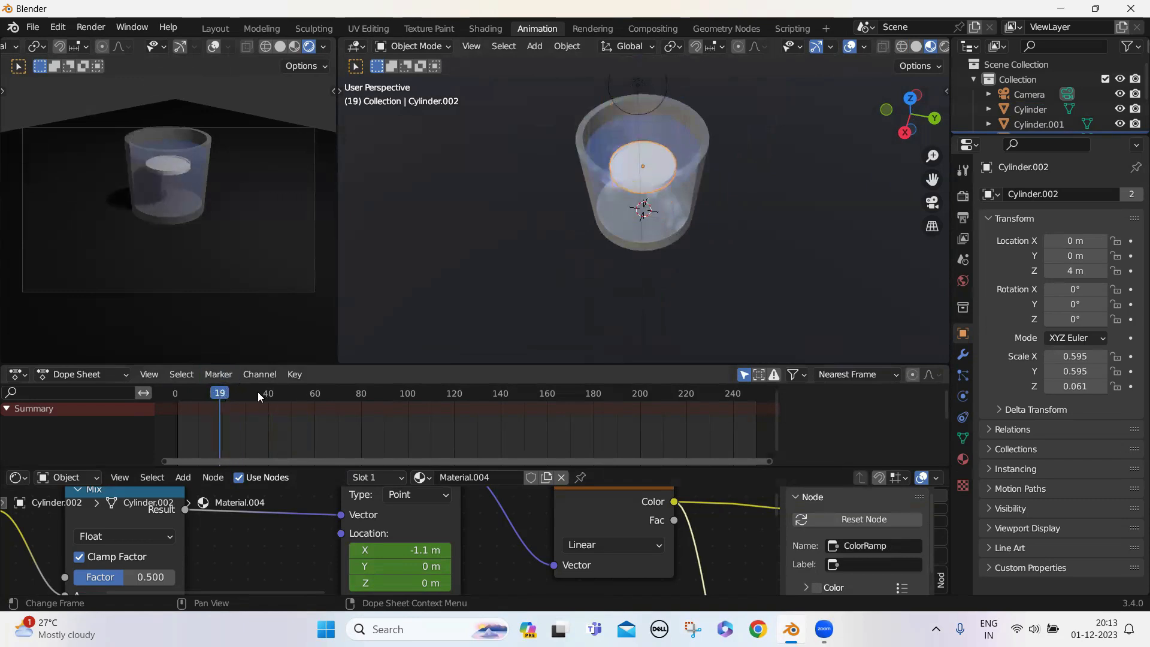
- Insert a keyframe on the Mapping node's Location at frame 27 with X kept at -1.1 m
mouse_move(228, 401)
left_mouse_down()
mouse_move(272, 402)
mouse_move(246, 408)
left_mouse_up()
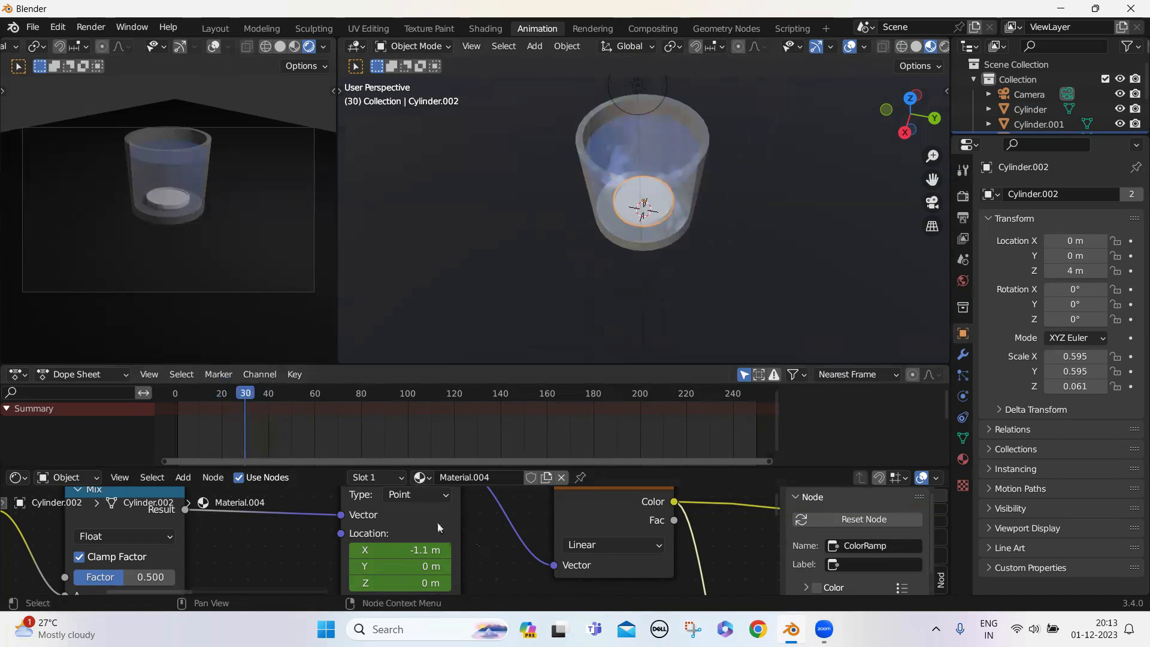
left_click_drag(414, 550, 542, 550)
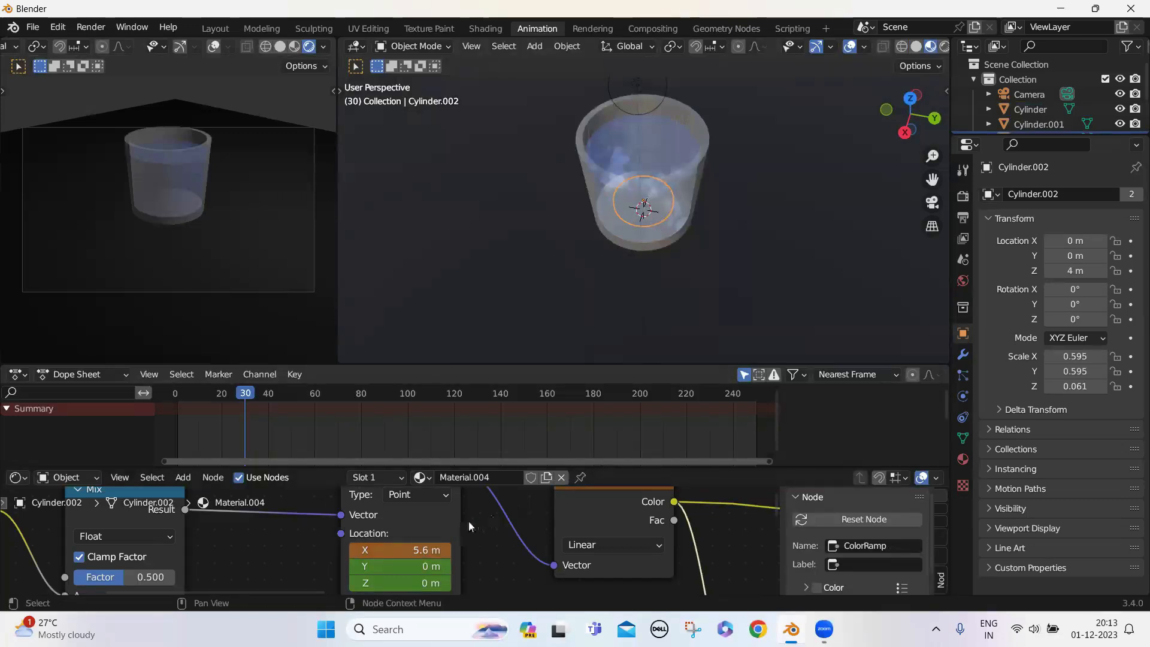
mouse_move(243, 397)
left_mouse_down()
mouse_move(230, 398)
mouse_move(241, 398)
left_mouse_up()
key("Left")
left_click(385, 548)
type("i")
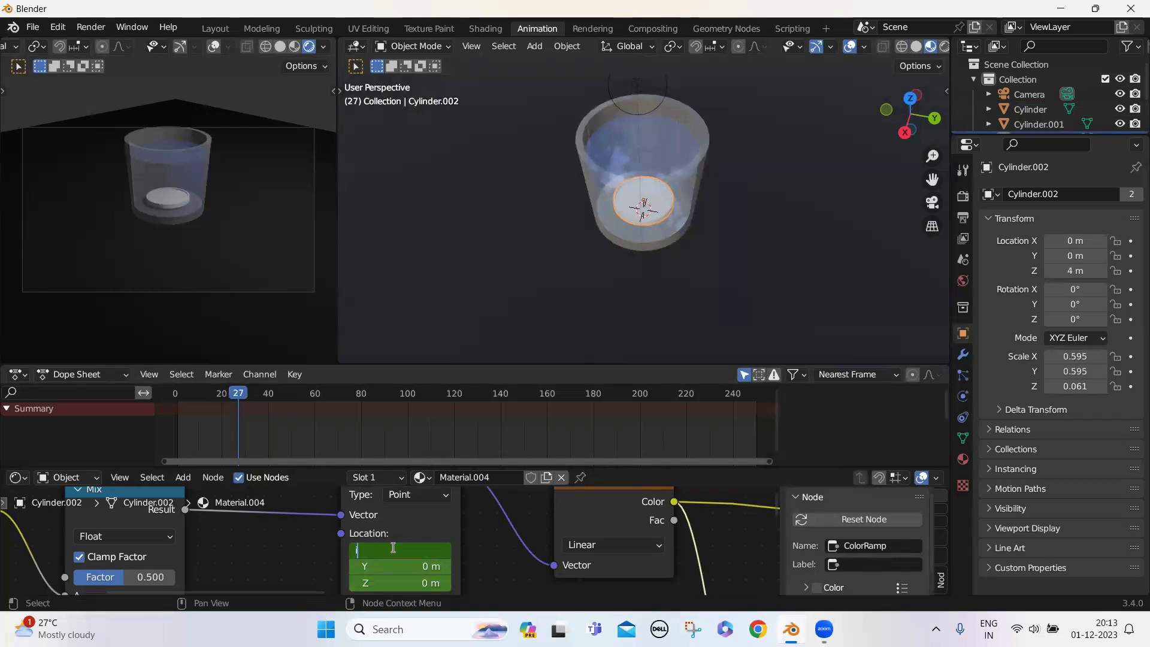
left_click(487, 551)
left_click(406, 551)
left_click(514, 561)
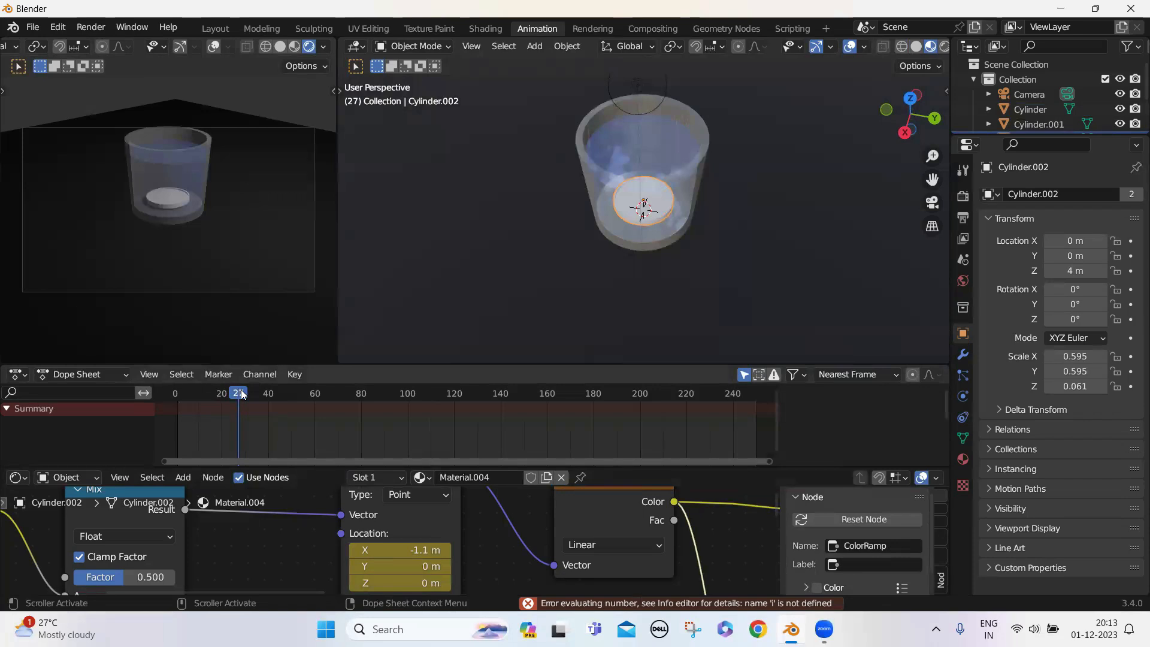
- At frame 60, set the Mapping node's Location X to 4.9 m and insert a keyframe on it
left_click_drag(256, 393, 288, 411)
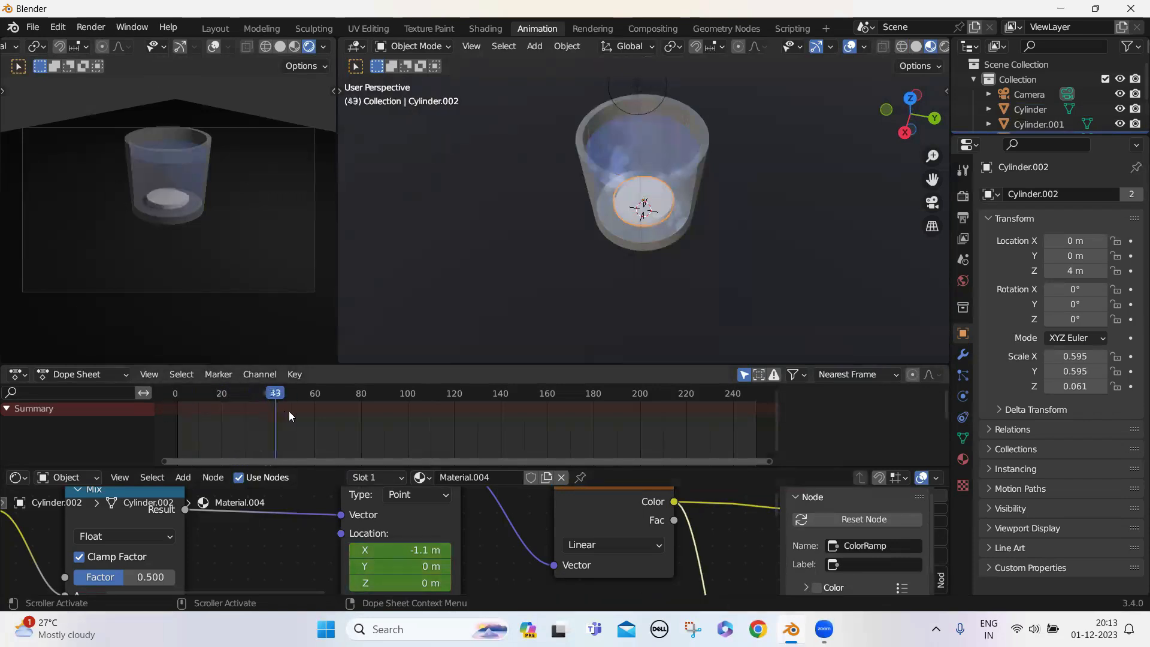
left_click_drag(312, 415, 316, 416)
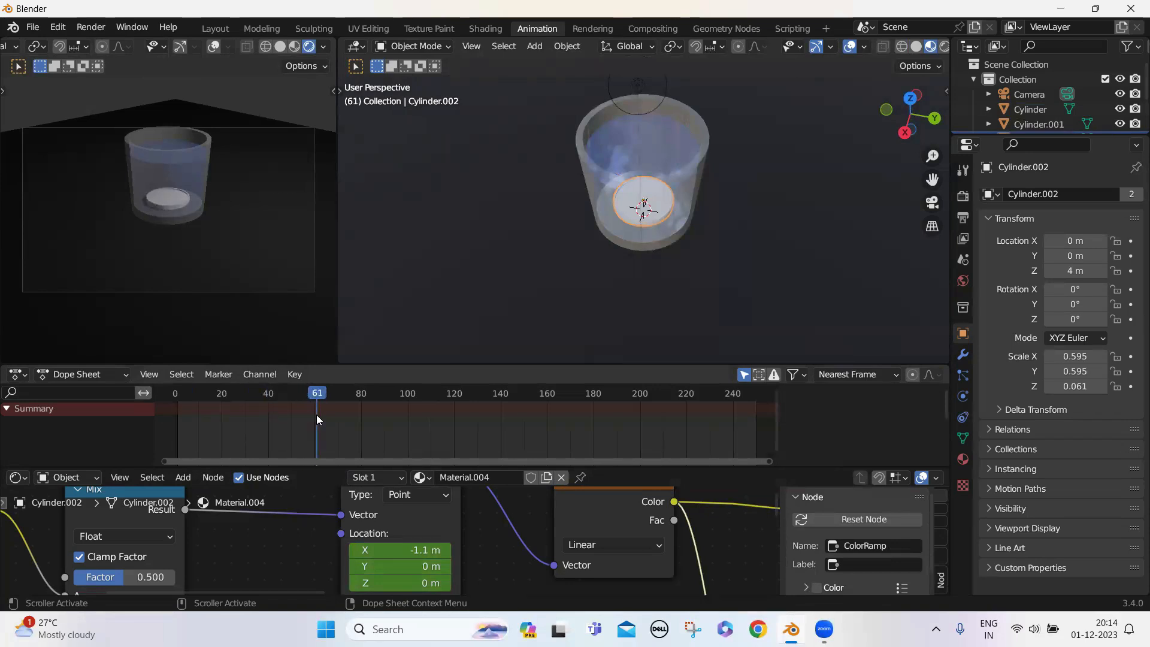
left_click_drag(328, 396, 315, 397)
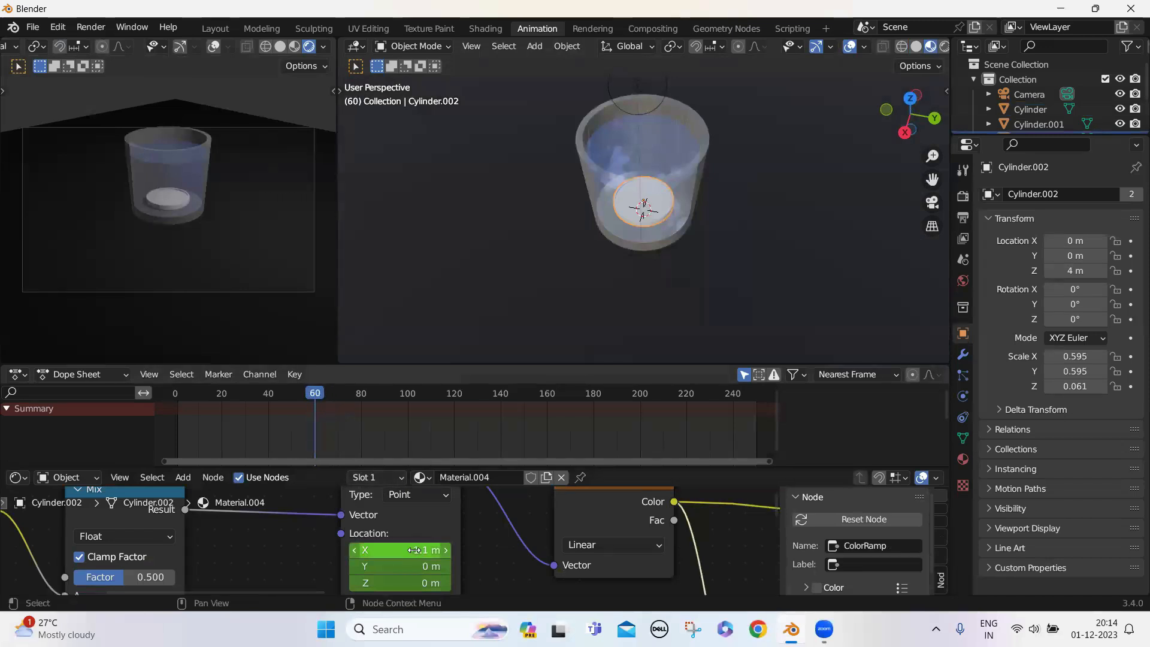
left_click_drag(401, 549, 372, 550)
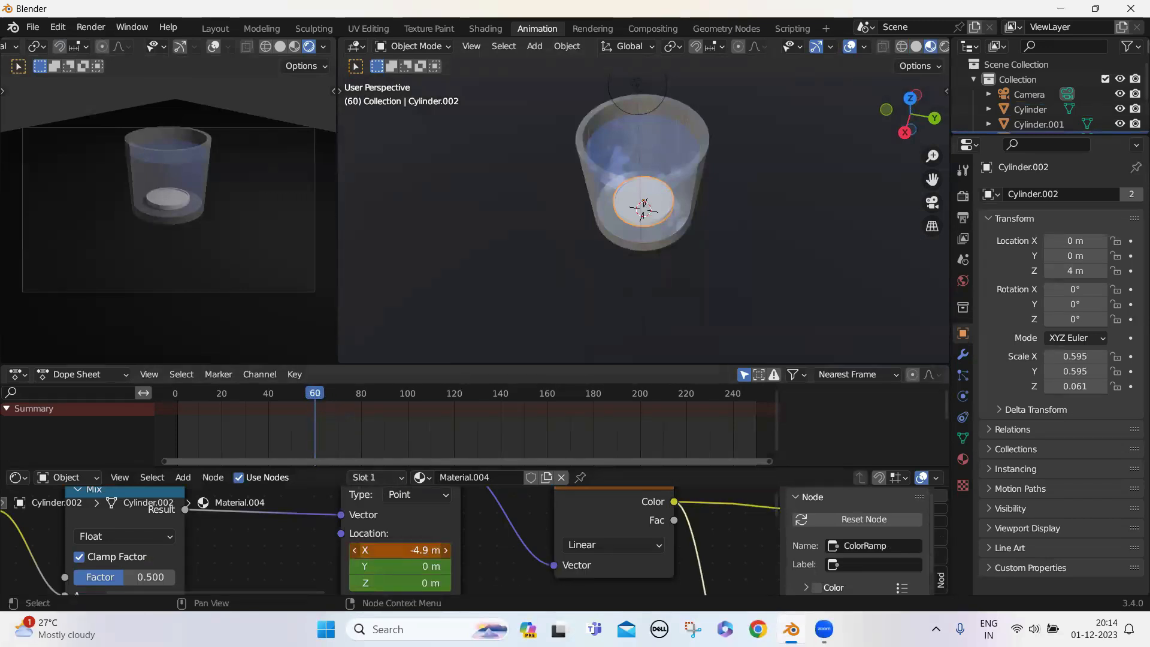
key("minus")
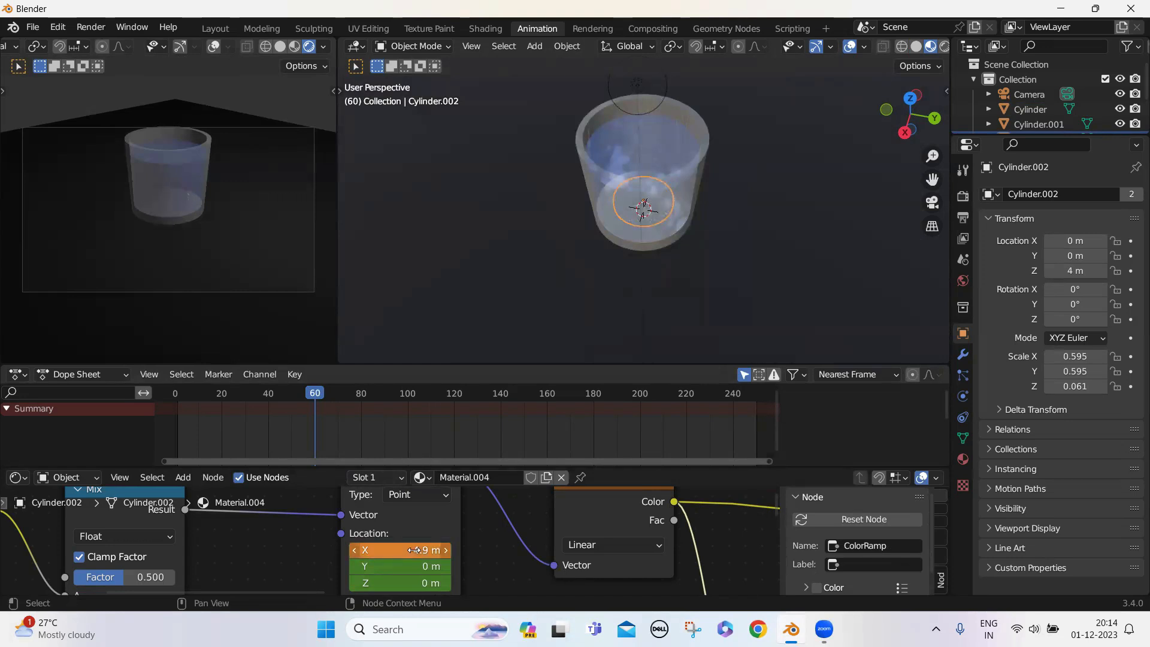
key("i")
- Play the animation from frame 0 to check how the disc dissolves in the glass
left_click_drag(317, 397, 175, 398)
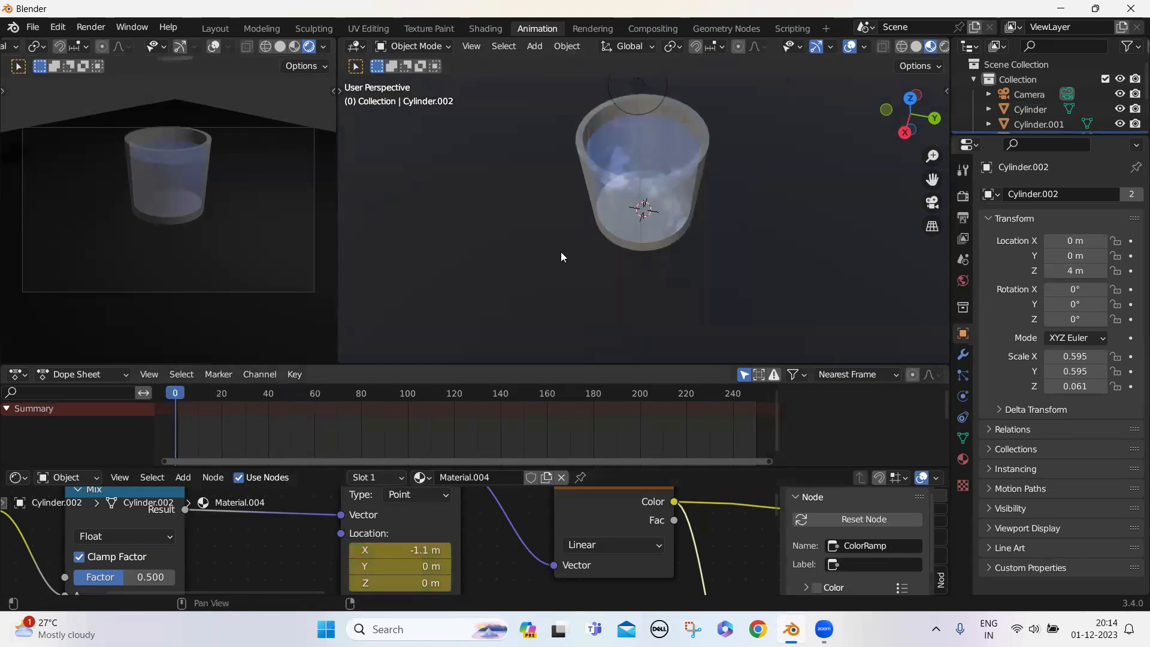
scroll(673, 230, "down", 7)
middle_click_drag(673, 230, 659, 210)
scroll(661, 251, "up", 5)
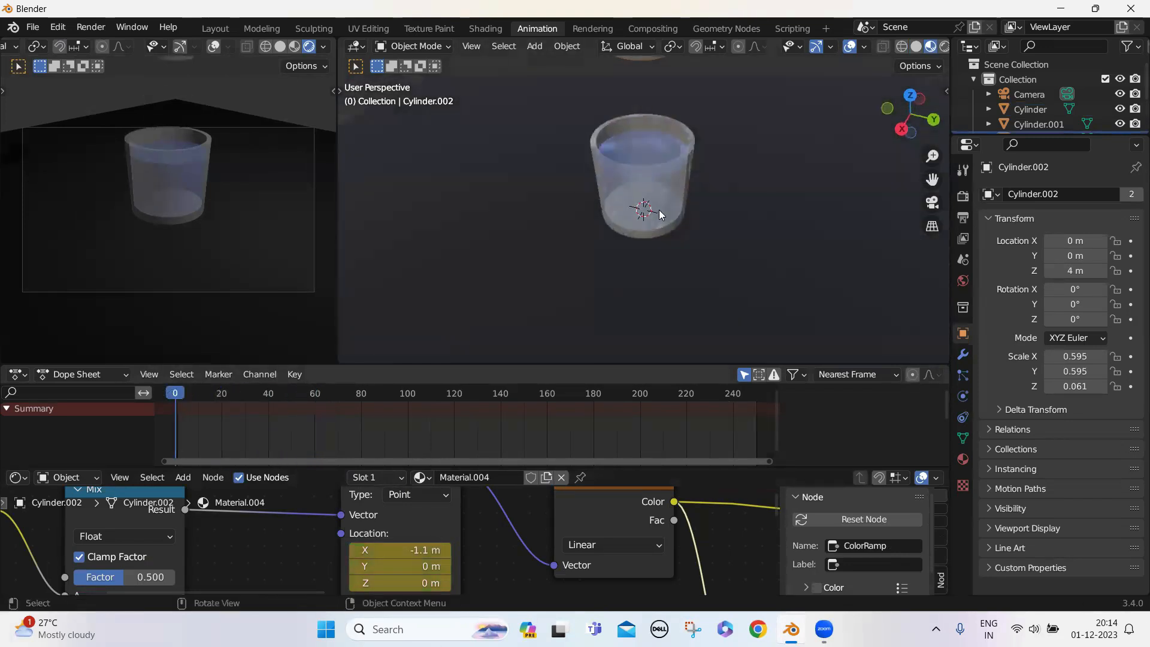
key("space")
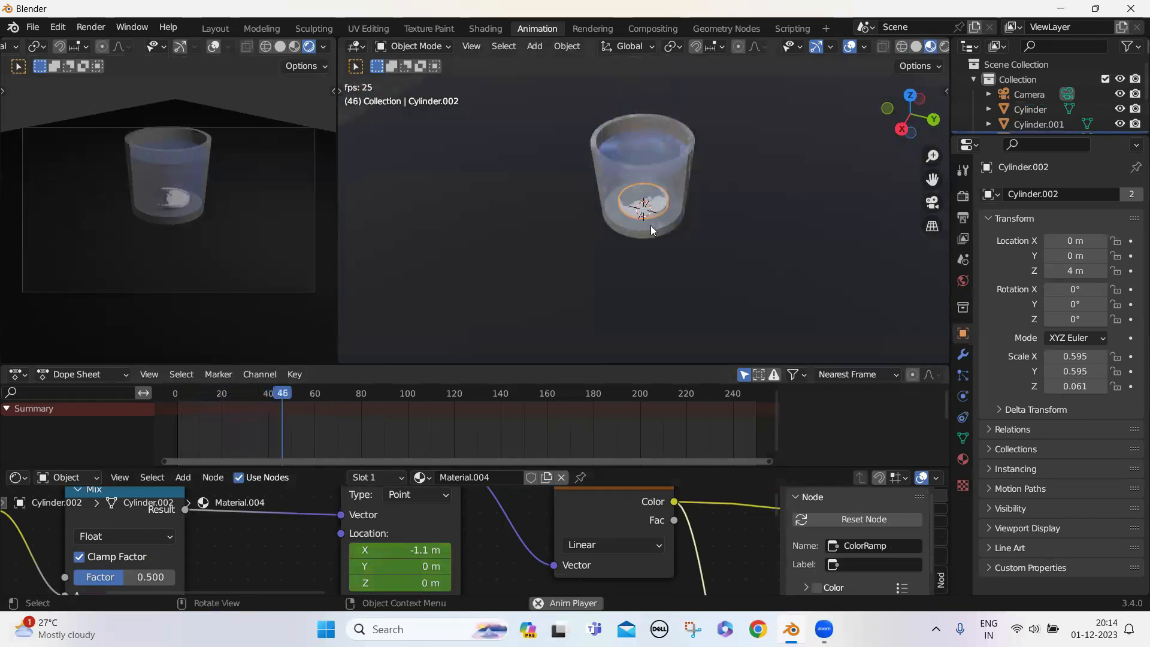
key("space")
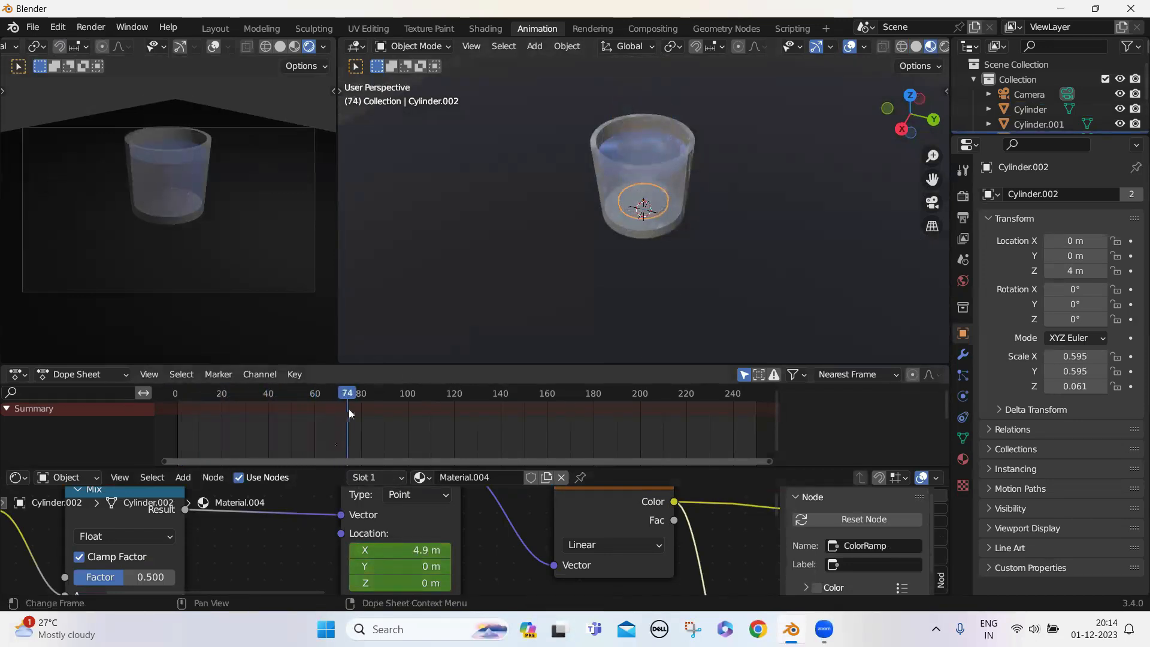
- Delete the Mapping node's Location keyframe at frame 60
left_click_drag(352, 391, 362, 395)
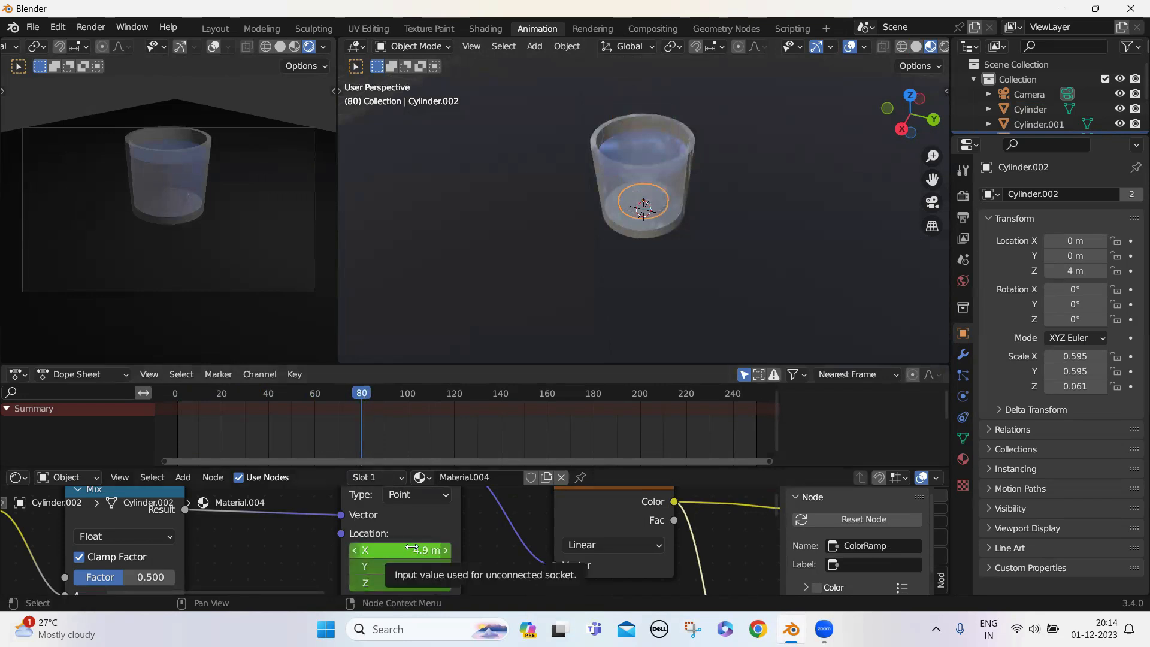
left_click_drag(313, 398, 313, 397)
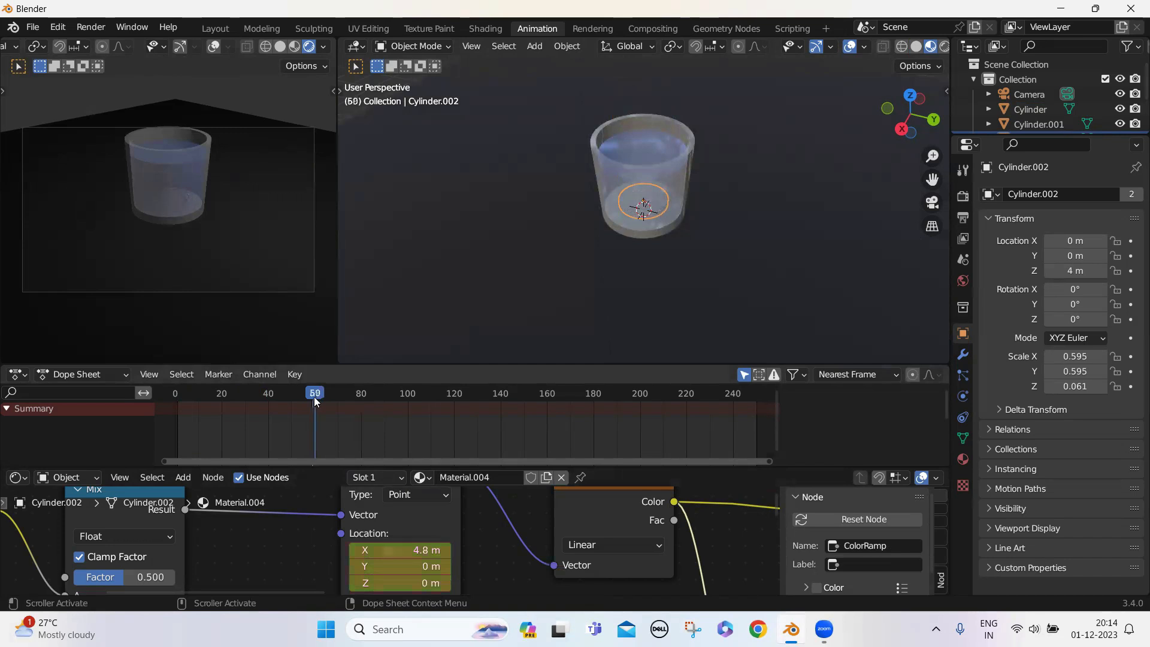
right_click(423, 550)
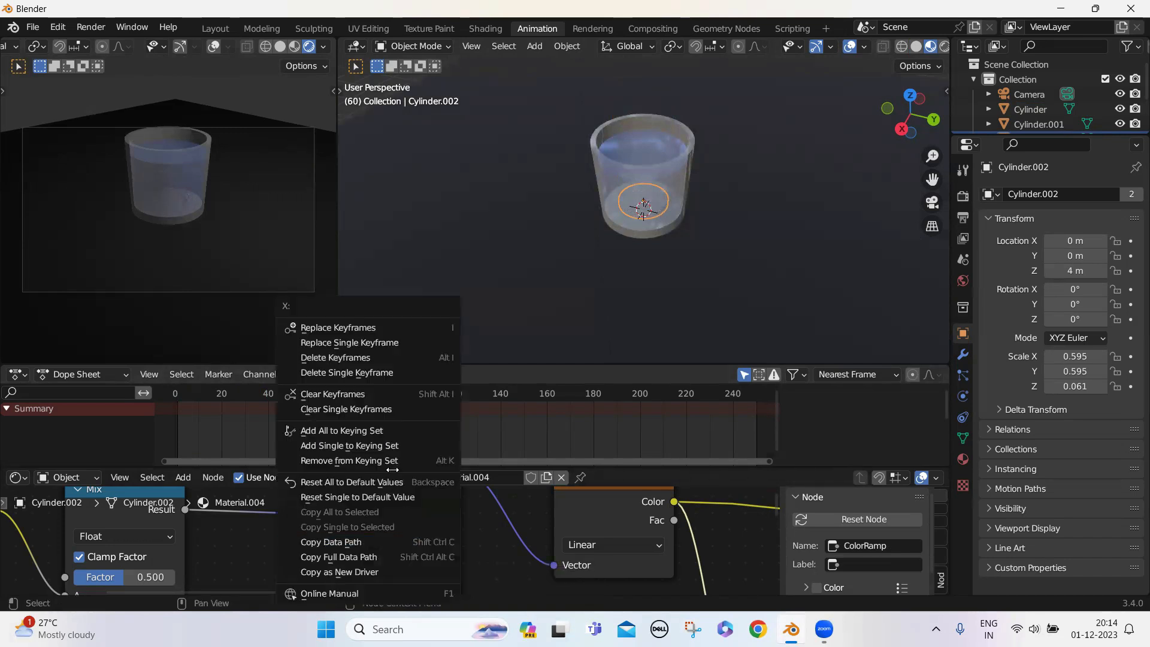
left_click(349, 359)
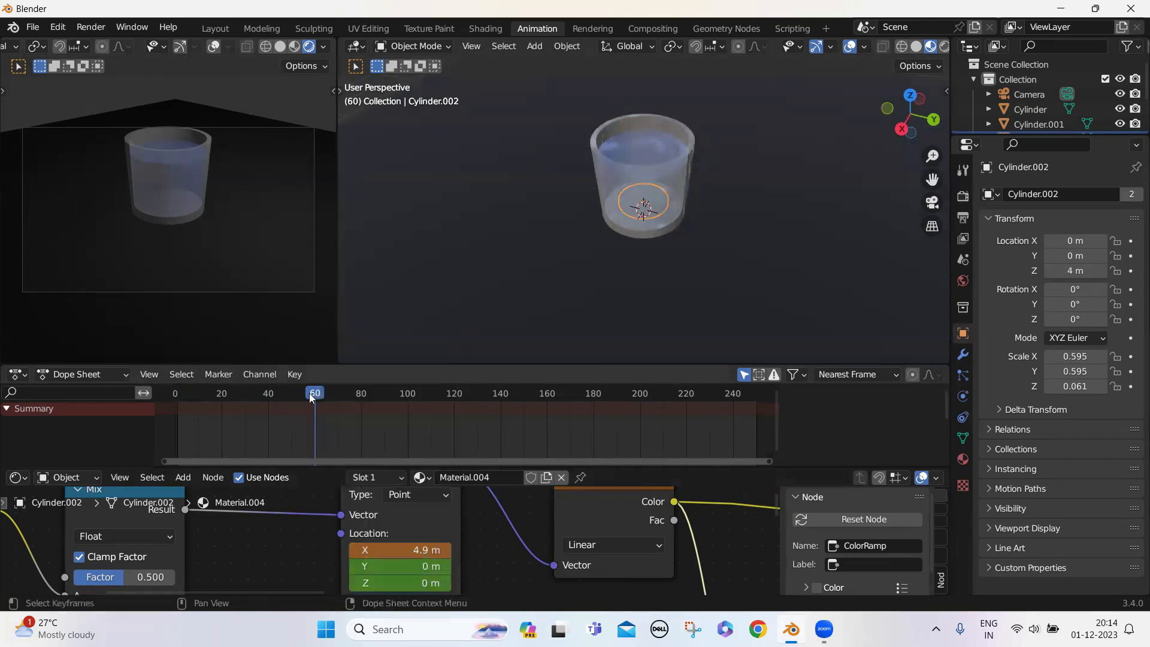
- Try to insert a keyframe at frame 80 and replay the animation from the start, viewing the disc up close
left_click_drag(316, 396, 361, 401)
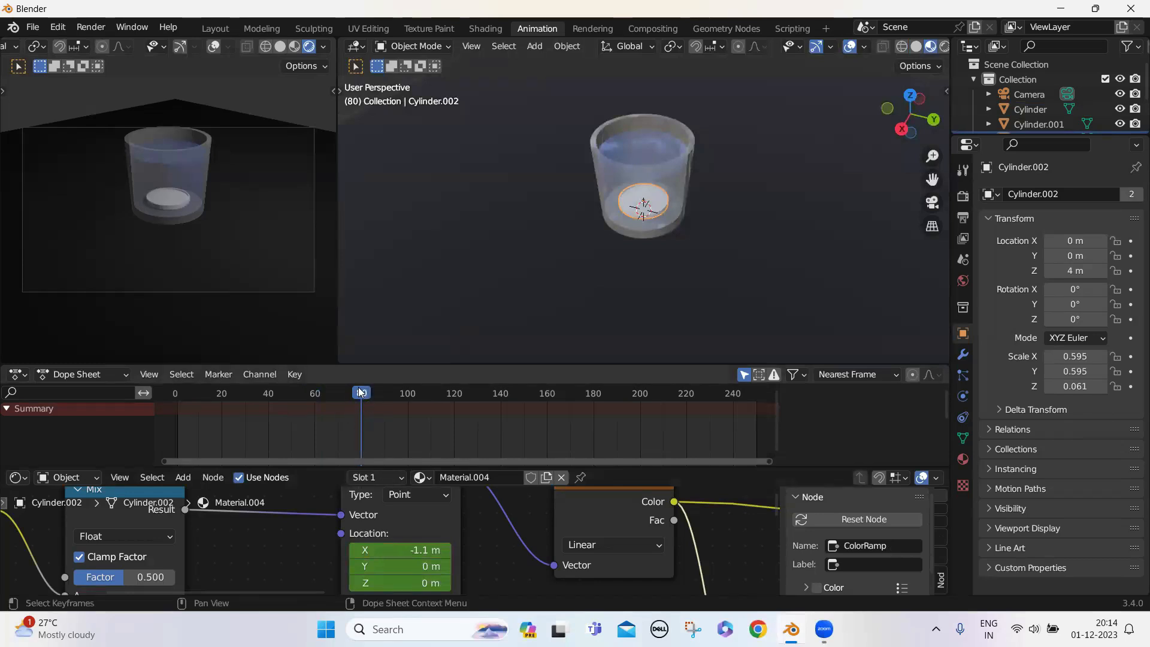
key("i")
left_click_drag(357, 399, 160, 406)
key("space")
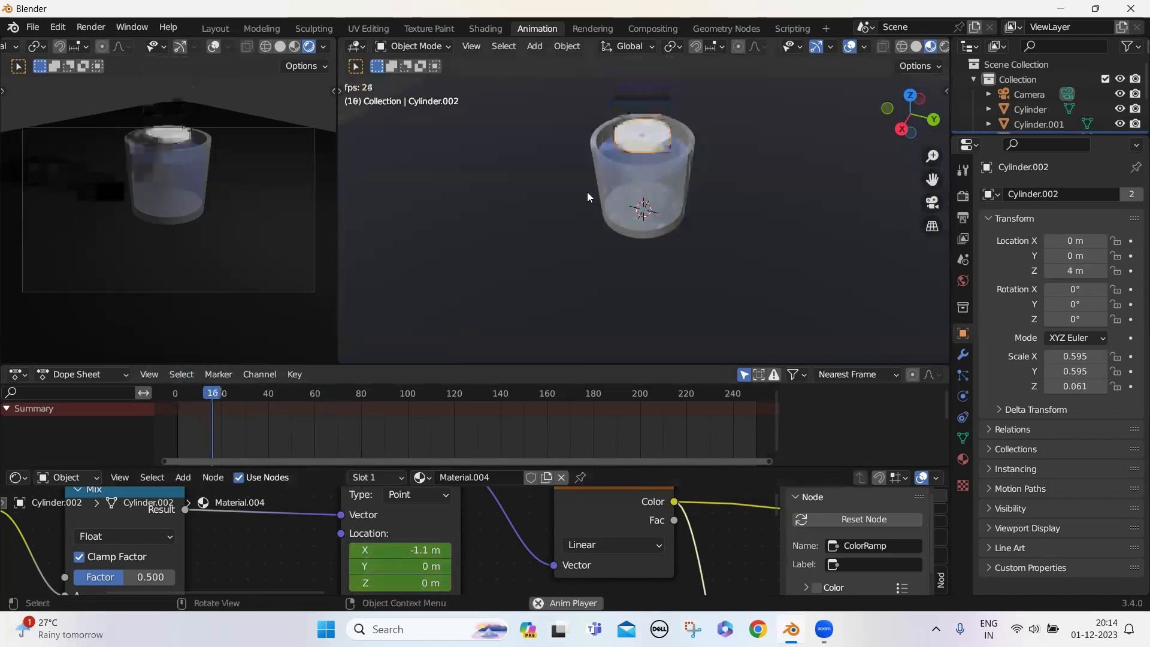
middle_click_drag(696, 192, 690, 247)
scroll(690, 247, "up", 5)
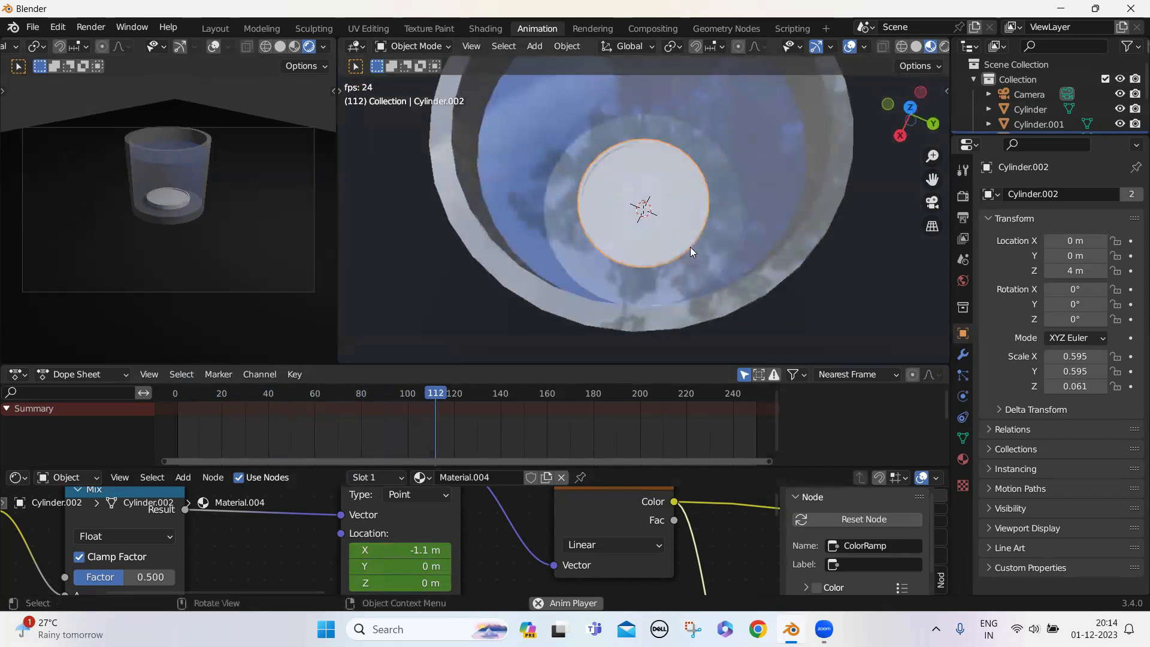
key("space")
- At frame 80, set the Mapping node's Location X to 5.6 m and insert a keyframe on it
left_click_drag(492, 398, 362, 392)
left_click_drag(419, 550, 383, 550)
left_click_drag(399, 550, 421, 550)
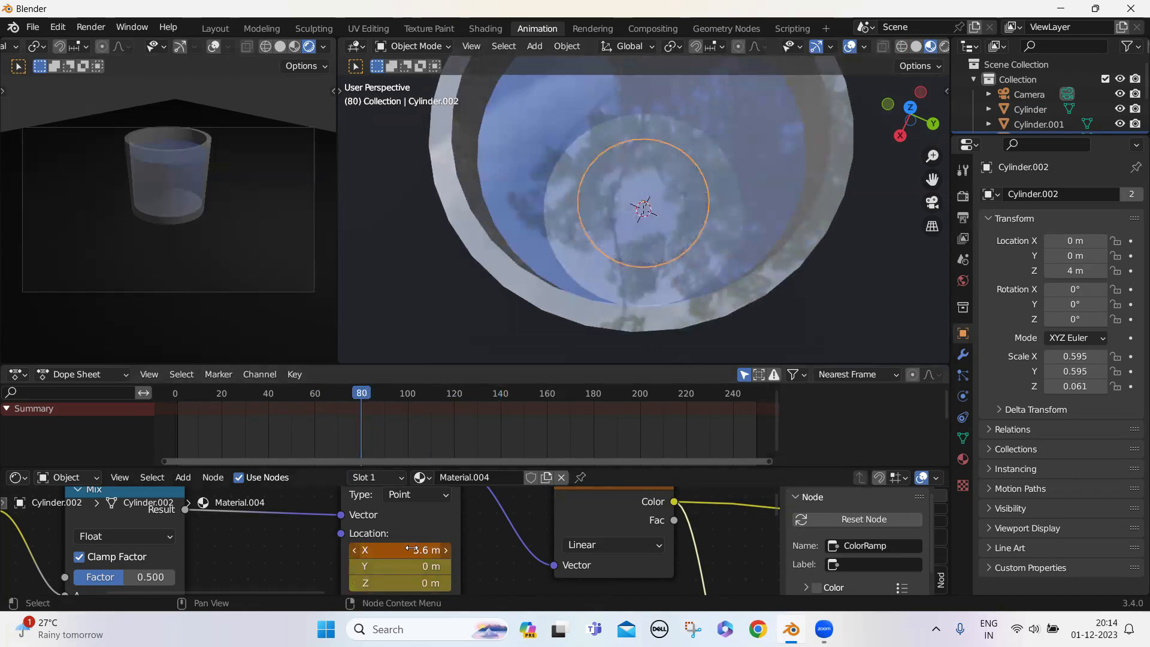
key("i")
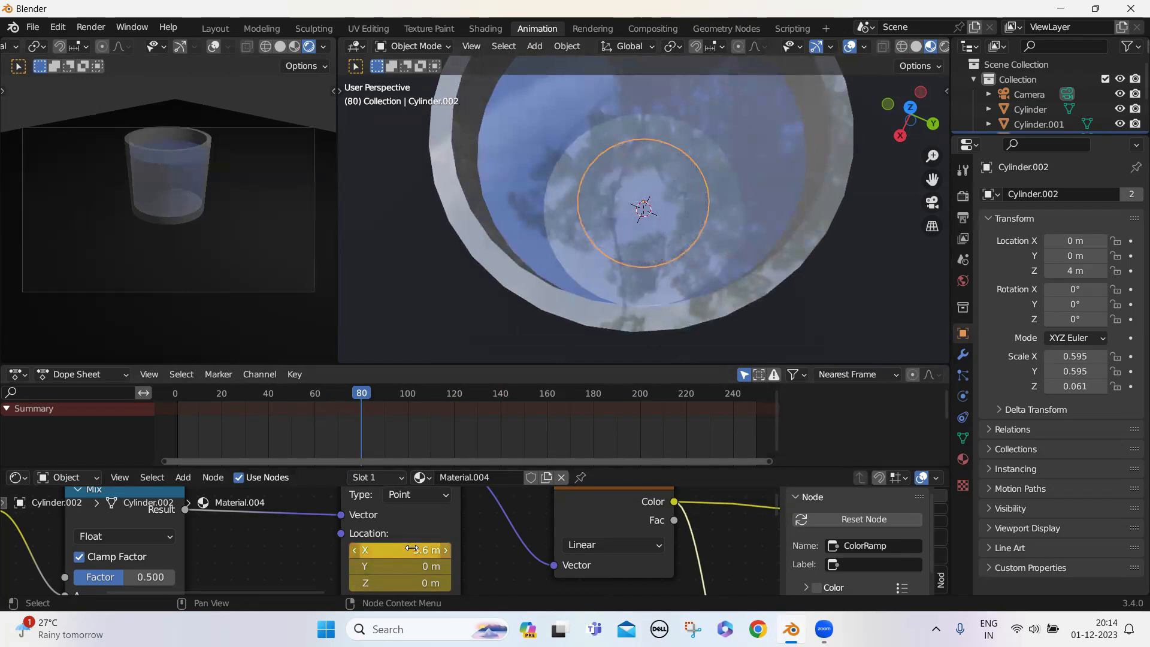
- Play the animation from frame 0 to check the slower dissolve, and go back to frame 80
key("Right")
key("shift+Left")
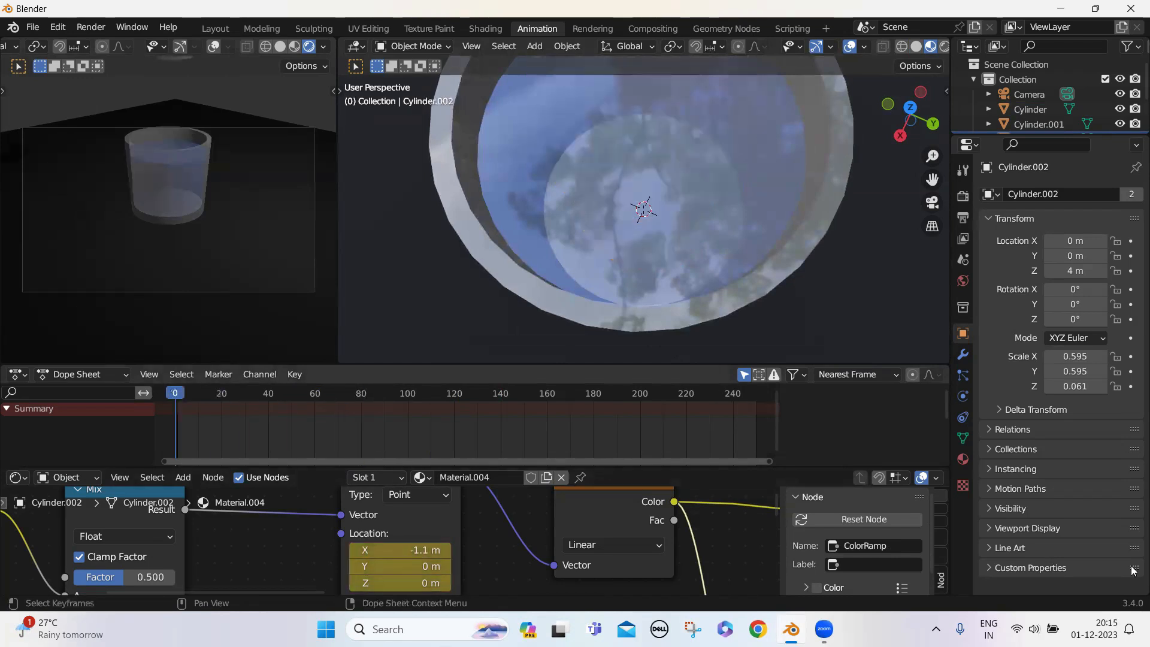
scroll(433, 207, "down", 6)
key("space")
scroll(627, 256, "up", 6)
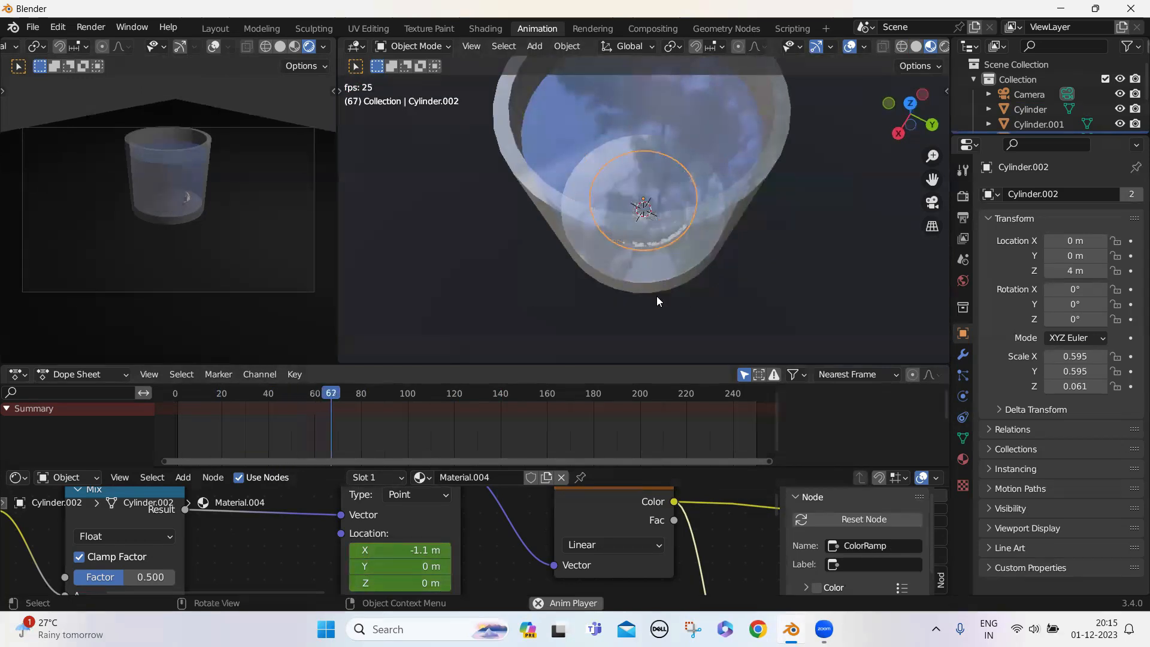
key("space")
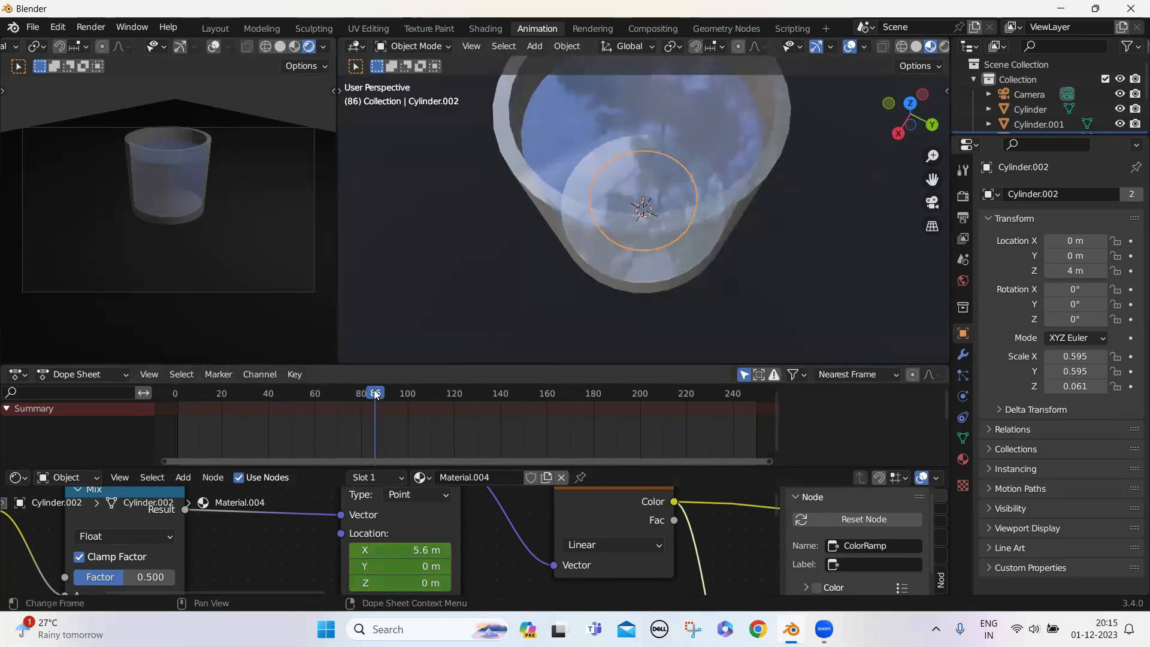
left_click_drag(361, 395, 361, 395)
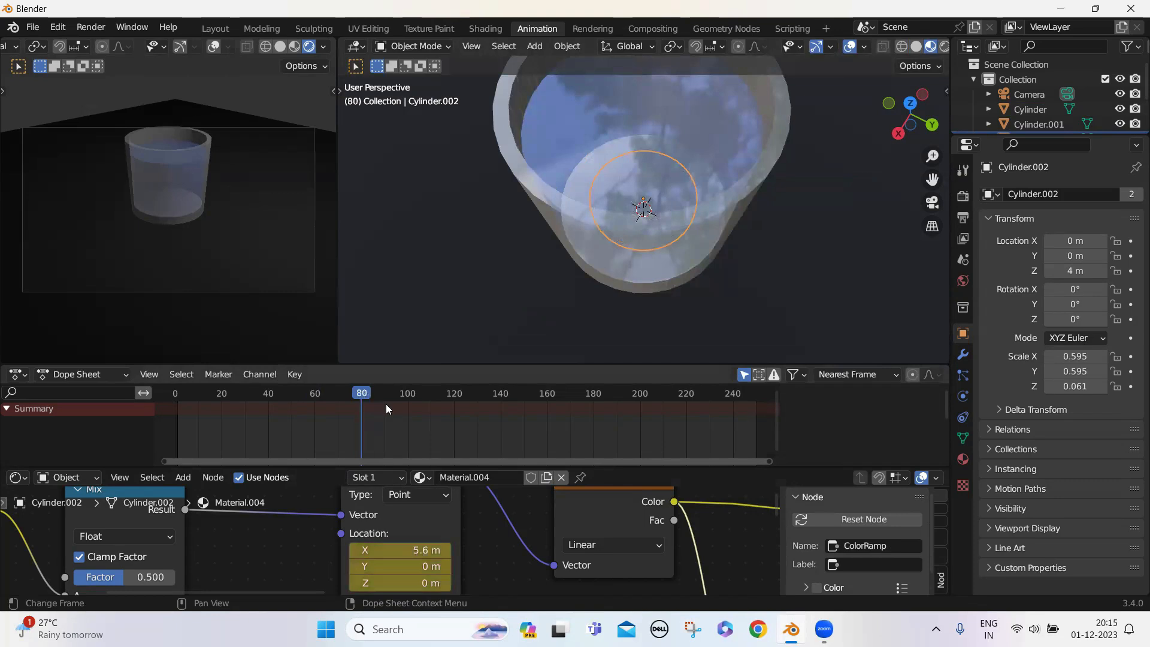
scroll(525, 284, "down", 1)
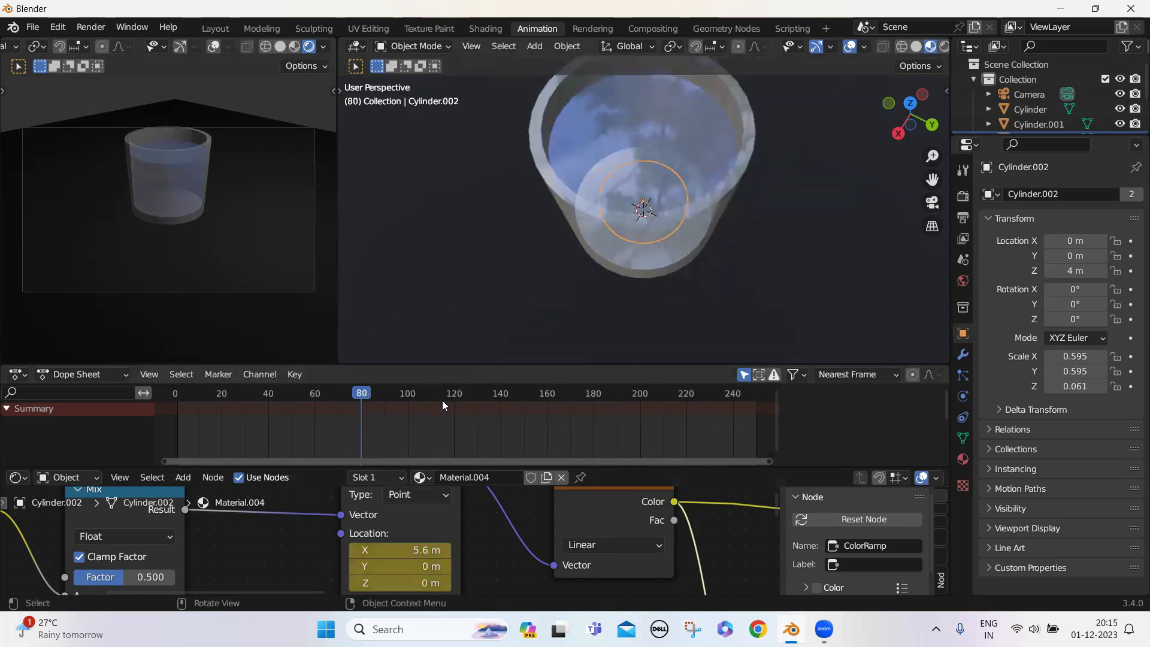
scroll(539, 203, "down", 2)
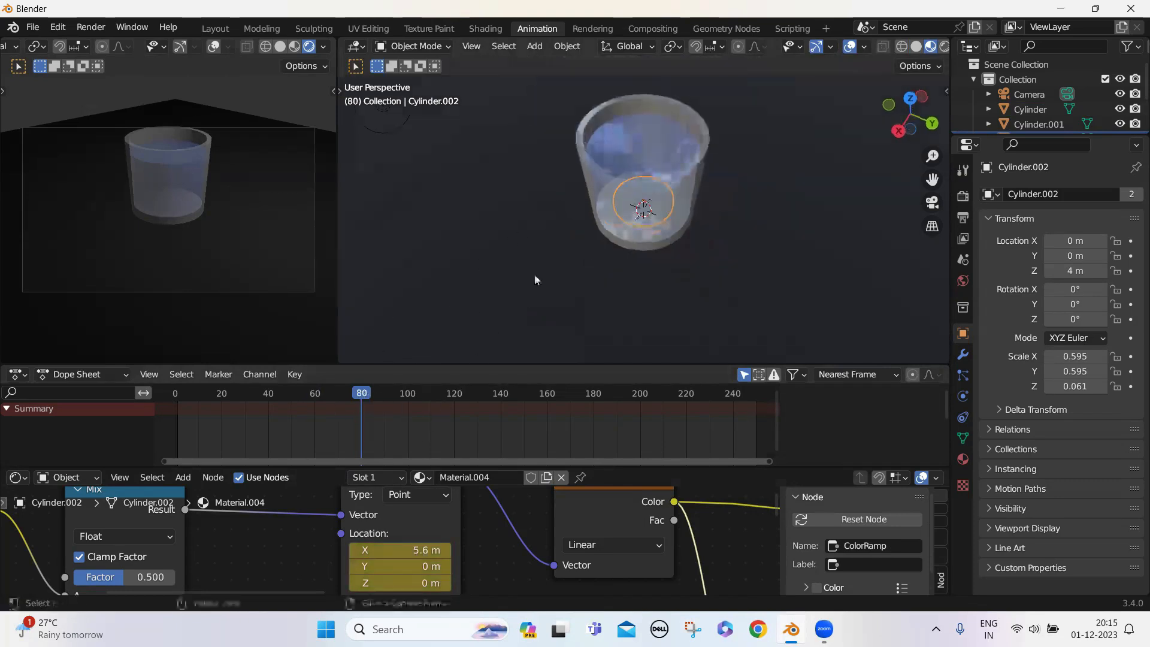
- Return to frame 0 and add a particle system to the disc
left_click_drag(305, 388, 181, 383)
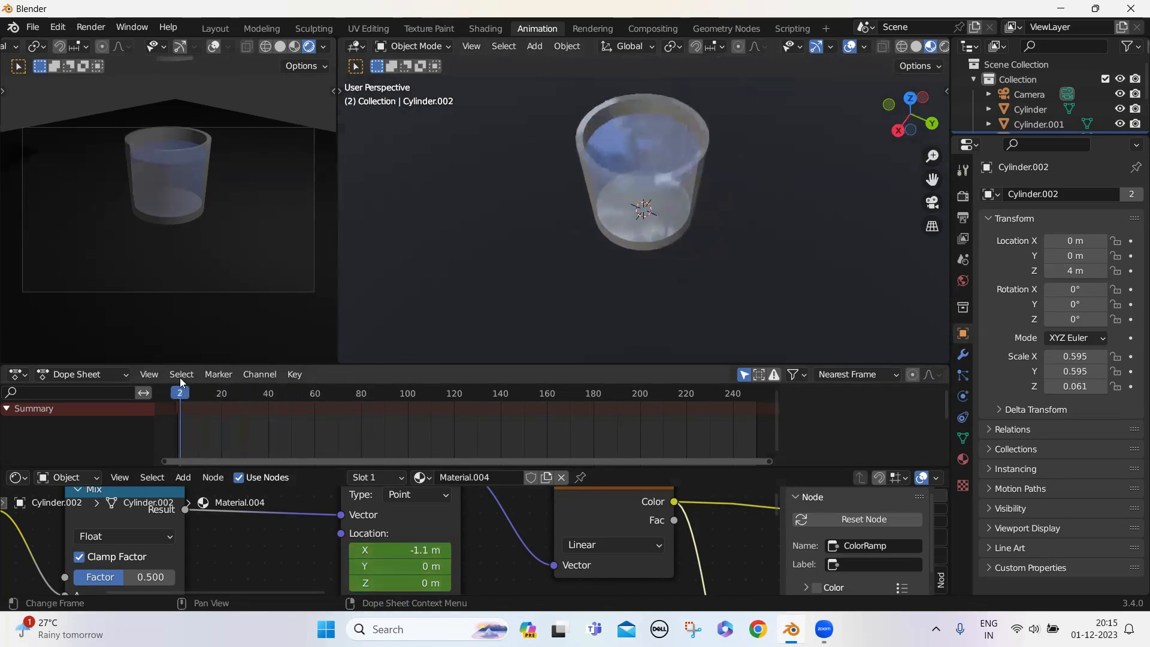
middle_click_drag(633, 218, 639, 240)
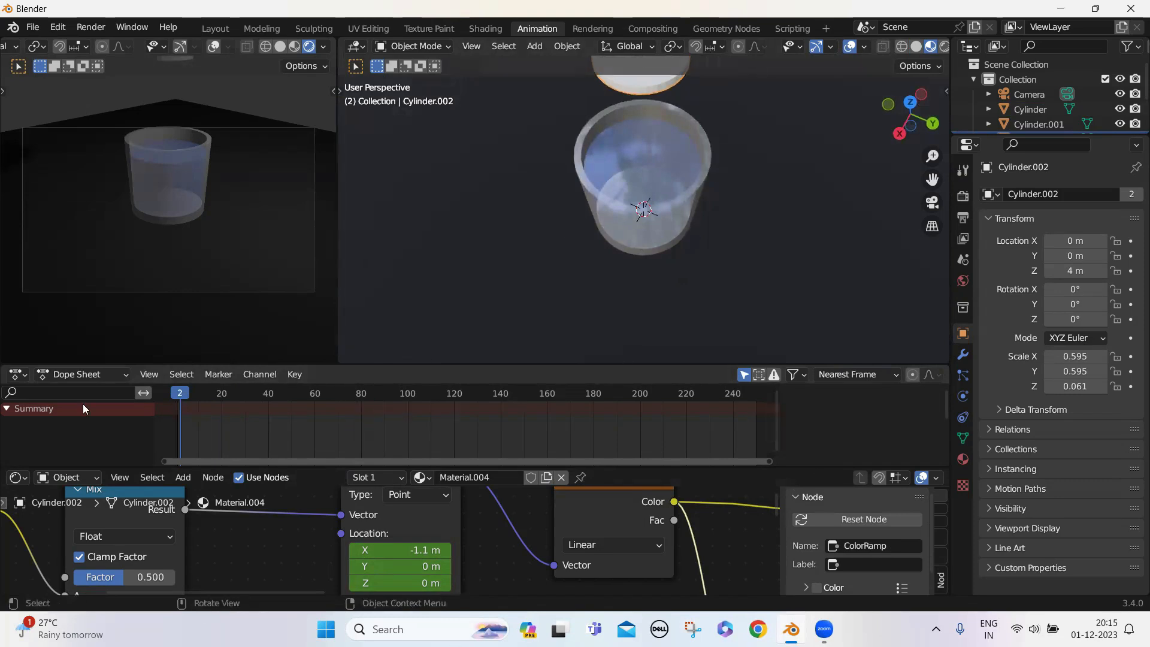
left_click_drag(182, 394, 177, 395)
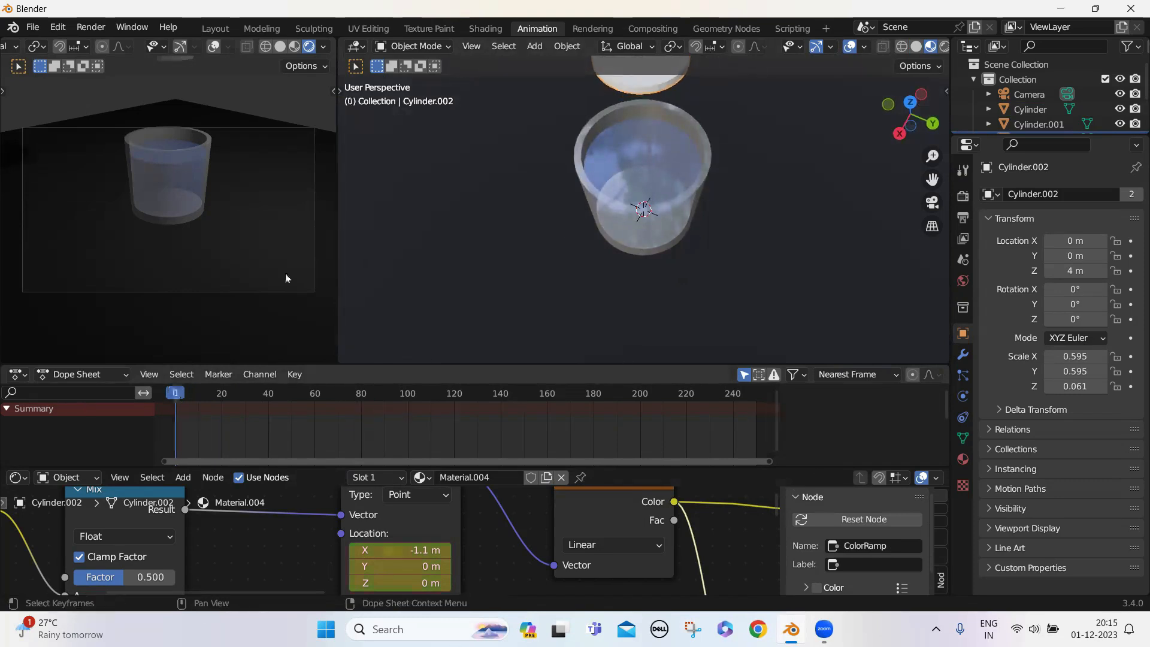
middle_click_drag(597, 210, 600, 232)
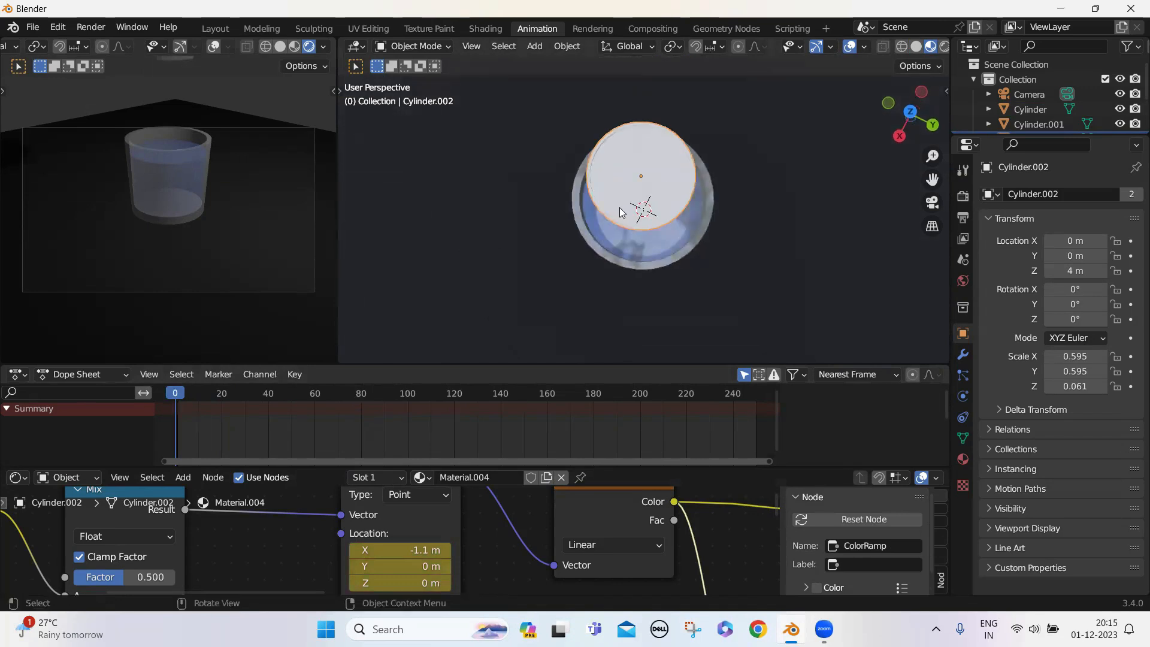
scroll(619, 207, "up", 3)
middle_click_drag(642, 224, 655, 184)
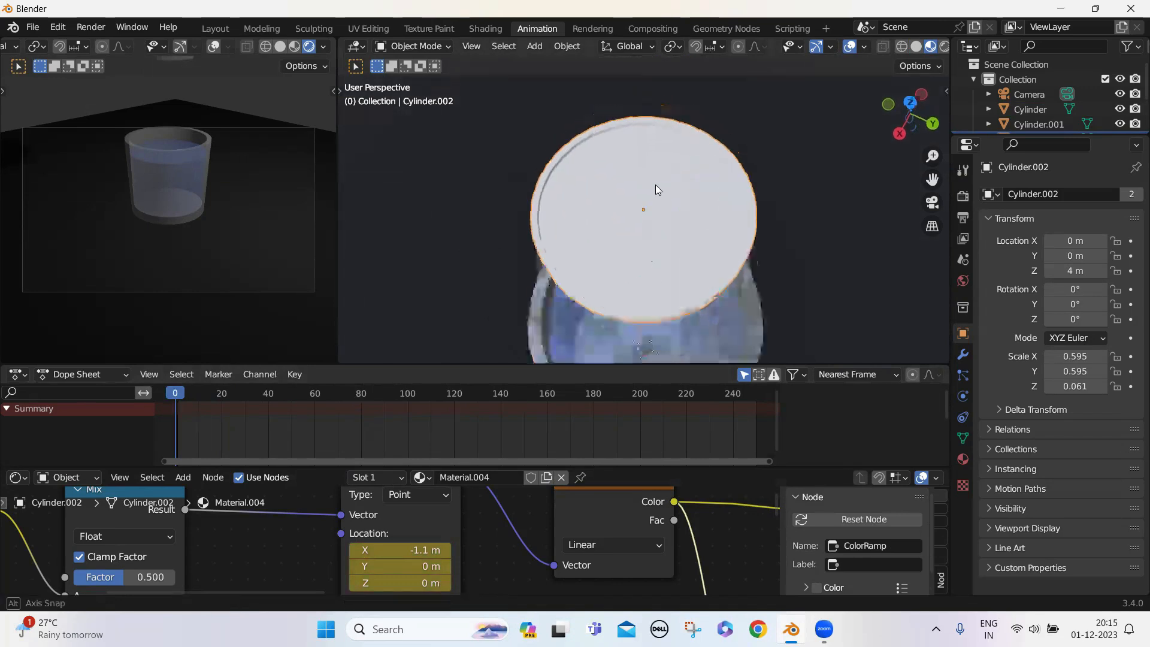
left_click(963, 355)
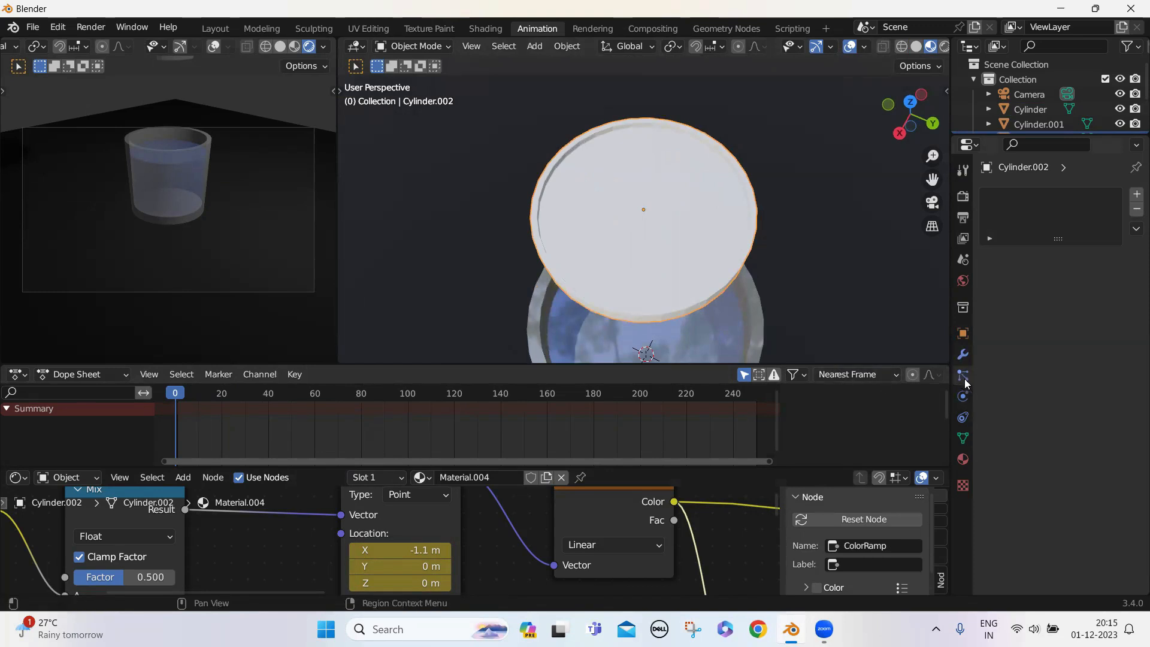
left_click(1137, 194)
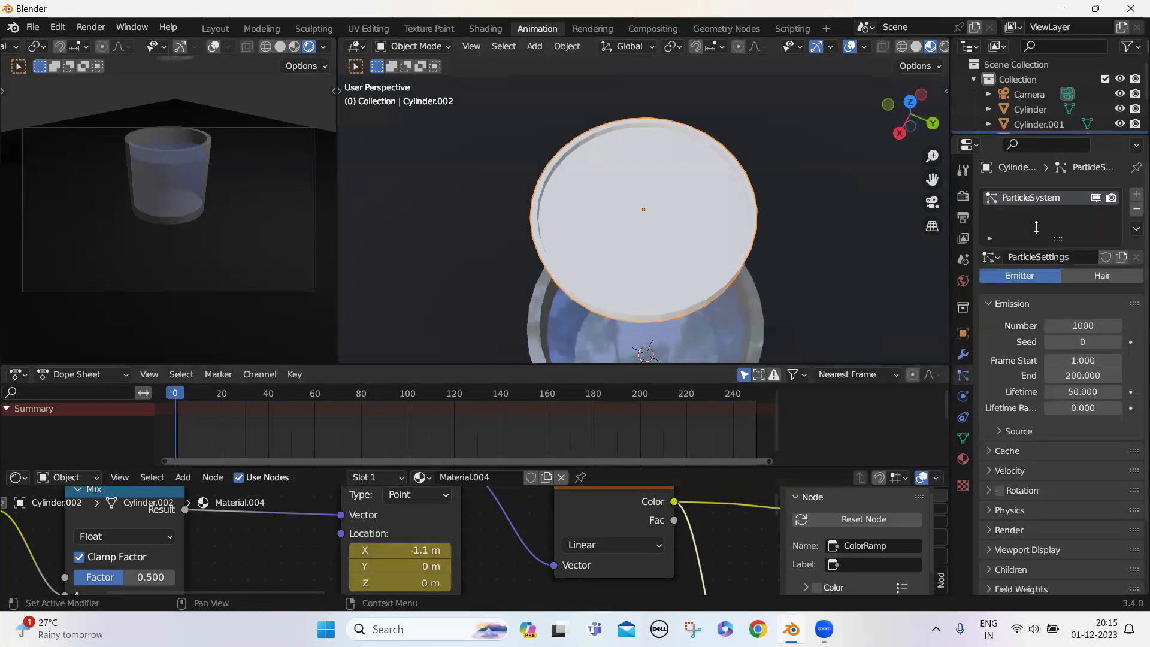
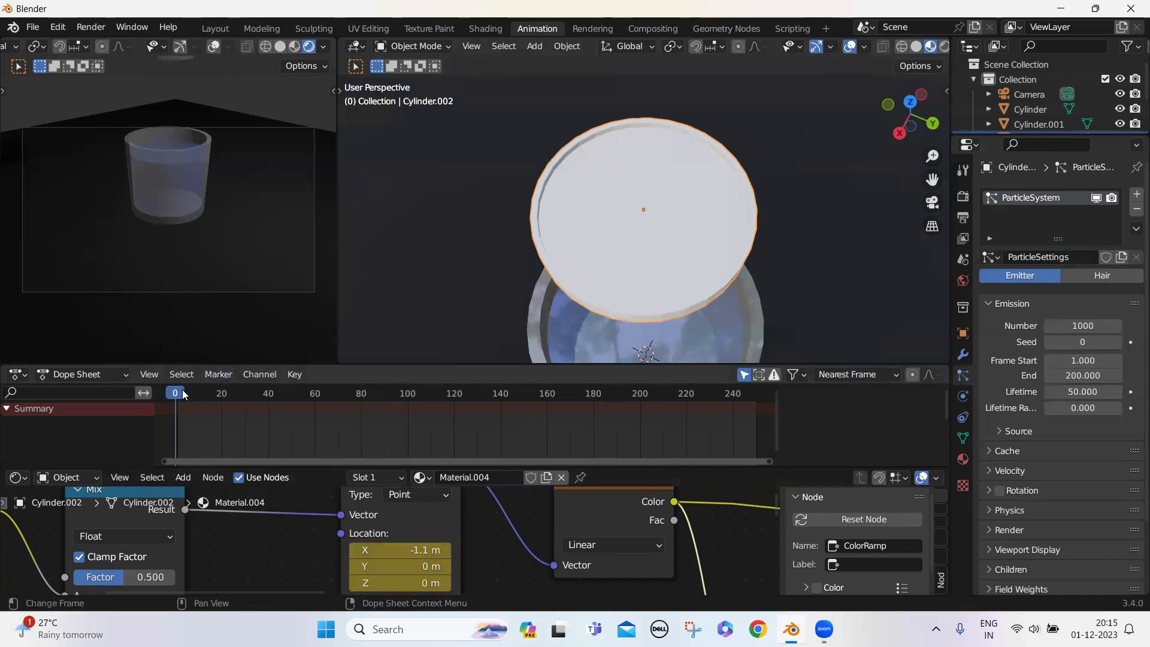
- Play the animation from frame 0 to check when the disc emits its particles
mouse_move(181, 397)
left_mouse_down()
mouse_move(374, 442)
mouse_move(175, 417)
left_mouse_up()
scroll(639, 286, "down", 5)
key("space")
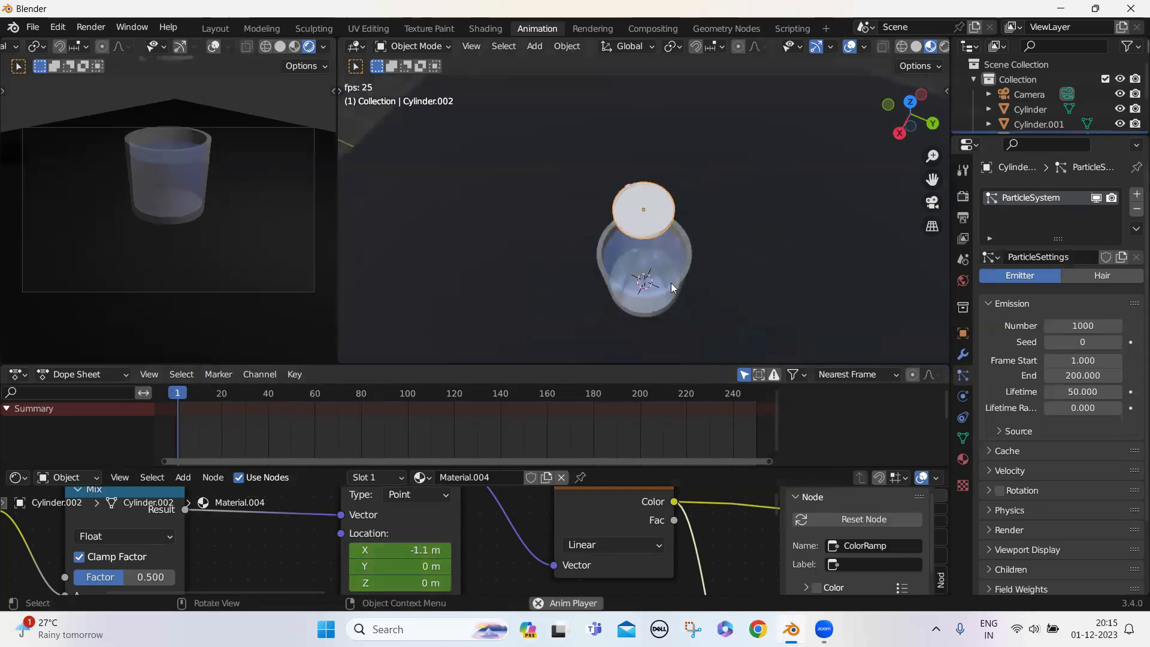
key("space")
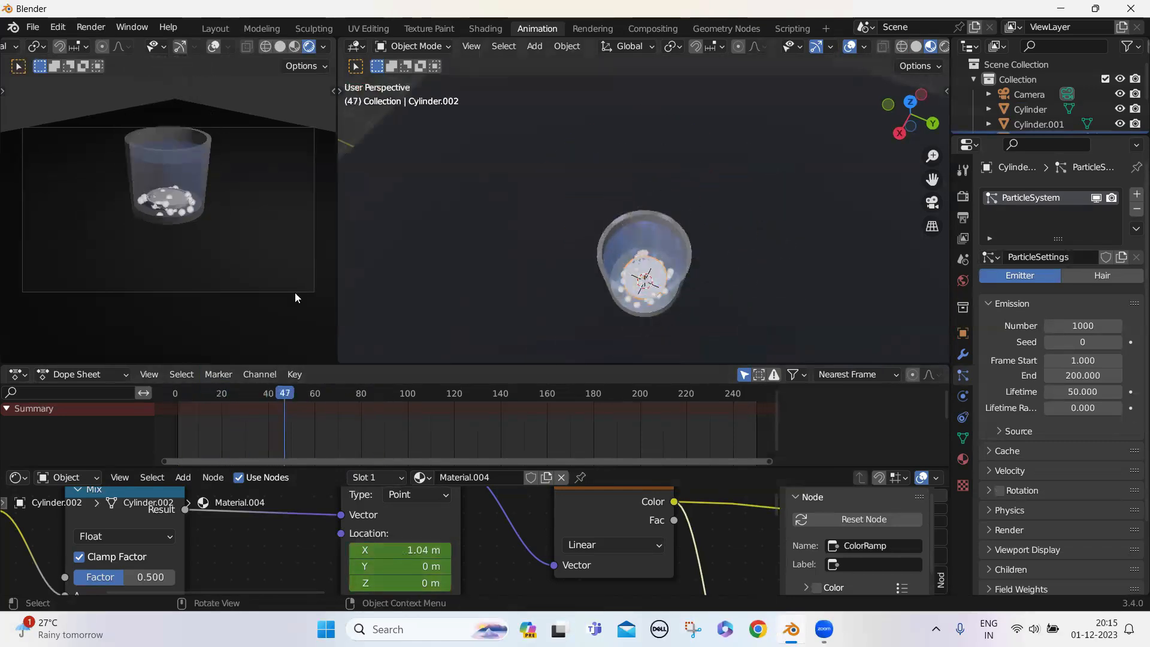
- Set the disc's particle emission to start at frame 50 and end at frame 70, checking the particles at those frames
left_click_drag(288, 393, 292, 393)
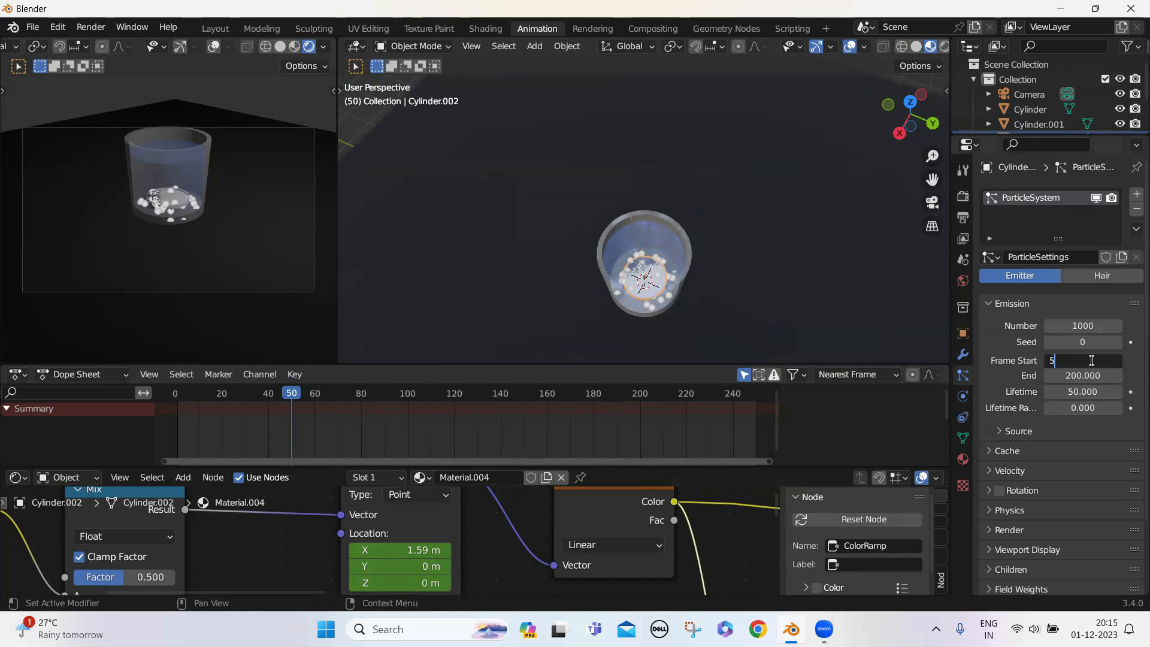
key("Return")
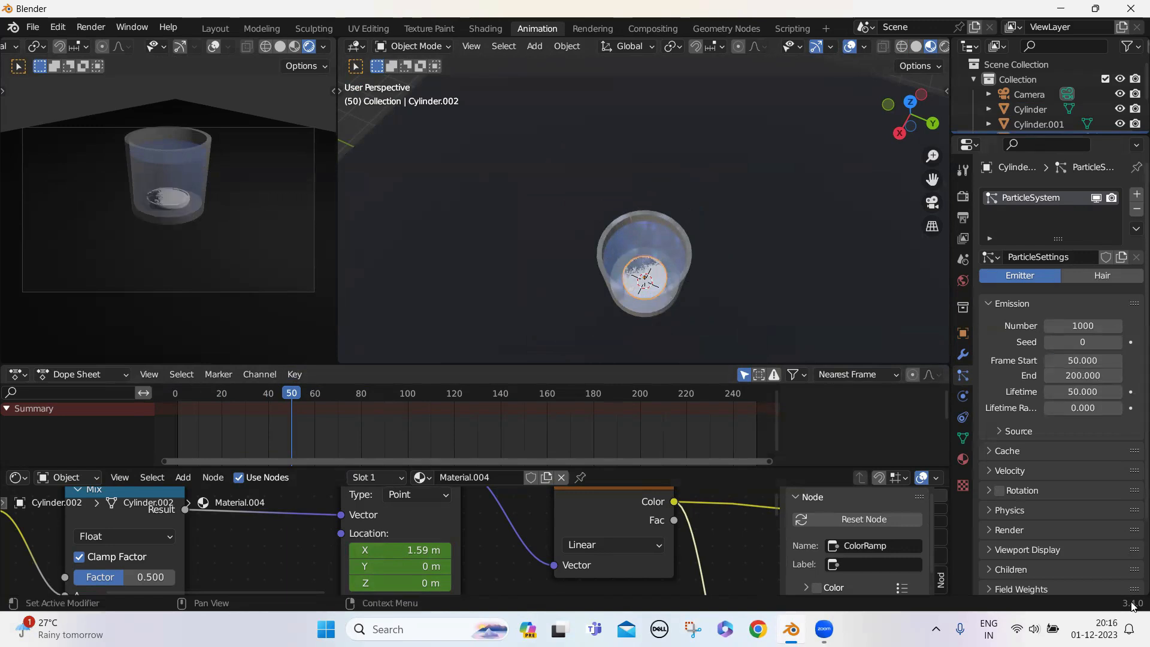
left_click_drag(301, 394, 336, 405)
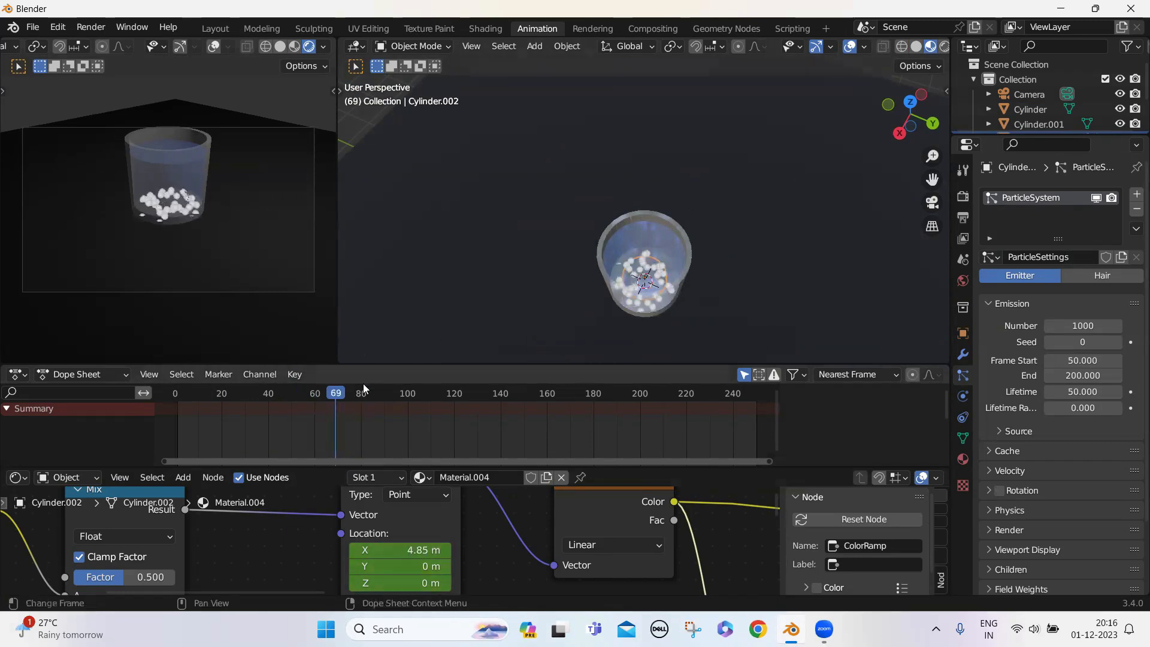
mouse_move(338, 399)
left_mouse_down()
mouse_move(329, 401)
mouse_move(339, 400)
left_mouse_up()
scroll(559, 312, "up", 3)
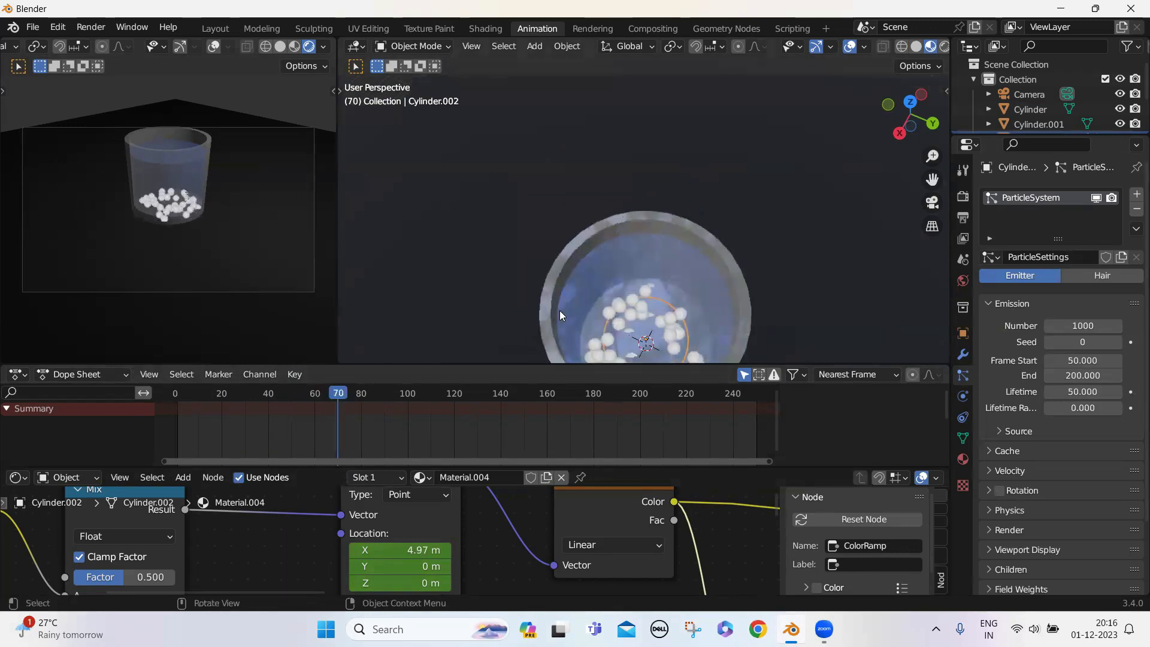
scroll(560, 310, "up", 1)
left_click(1096, 377)
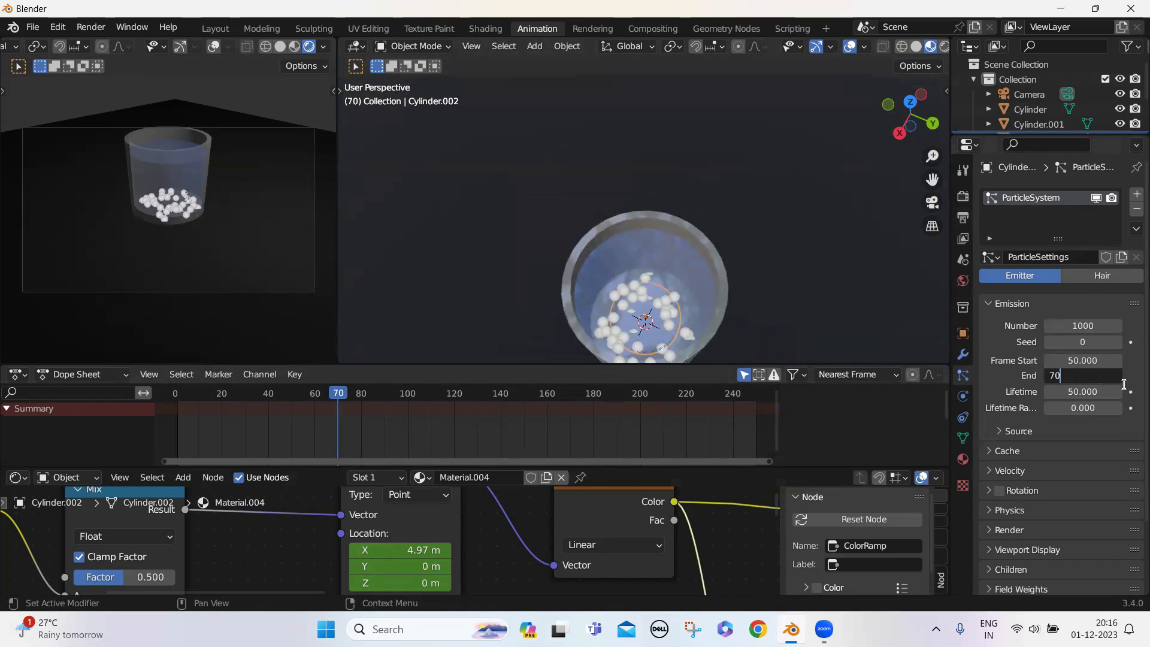
type("70")
key("Return")
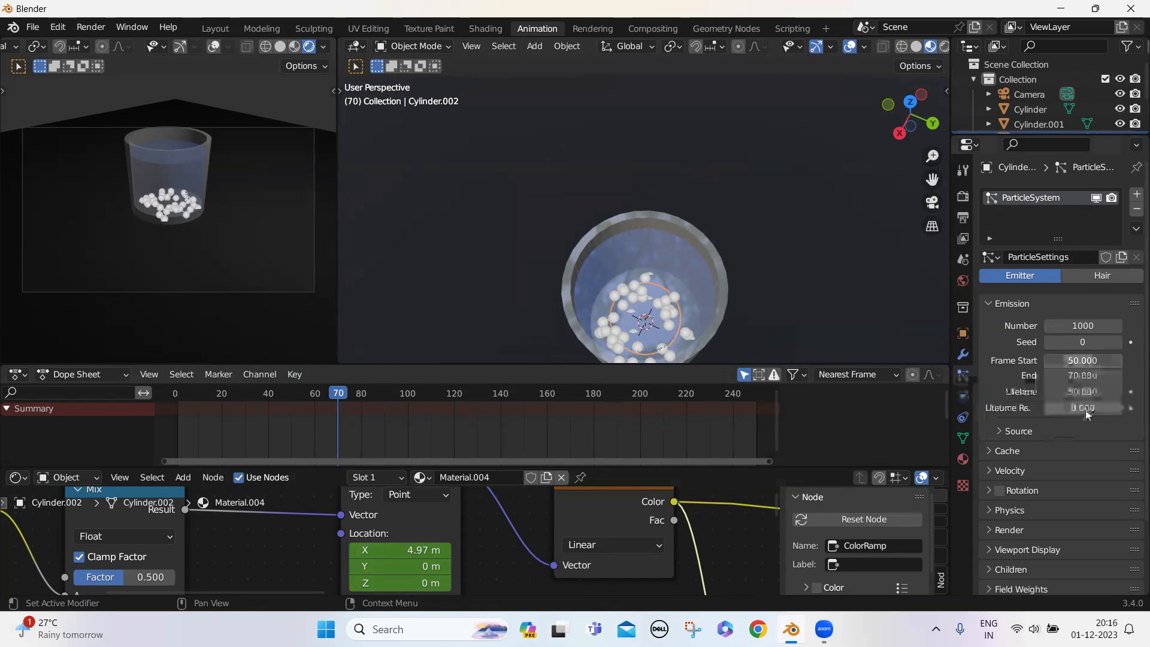
- Set the Gravity field weight of the disc's particle system to 0
scroll(1083, 410, "down", 3)
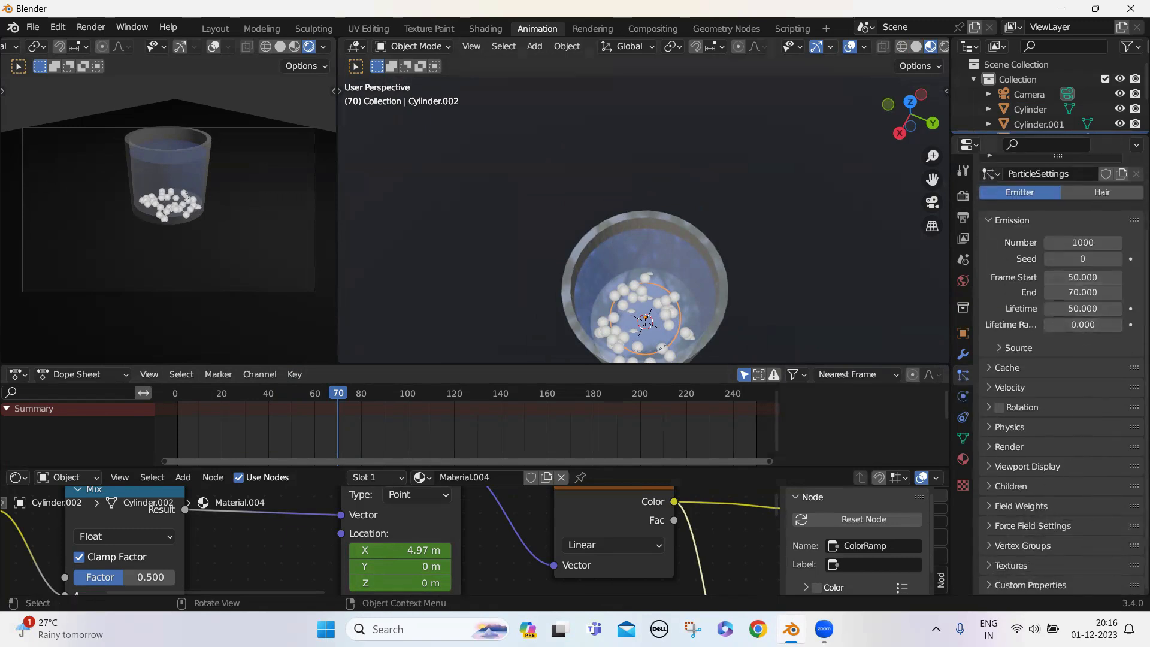
middle_click_drag(715, 318, 695, 277)
scroll(662, 289, "up", 6)
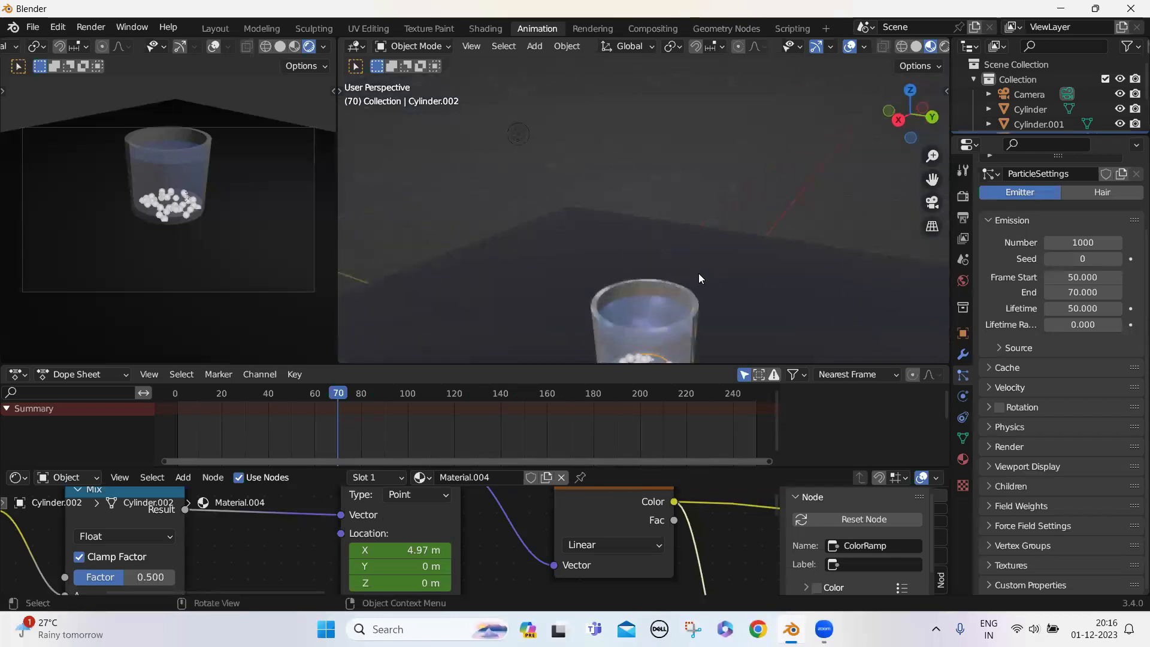
middle_click_drag(699, 273, 669, 295)
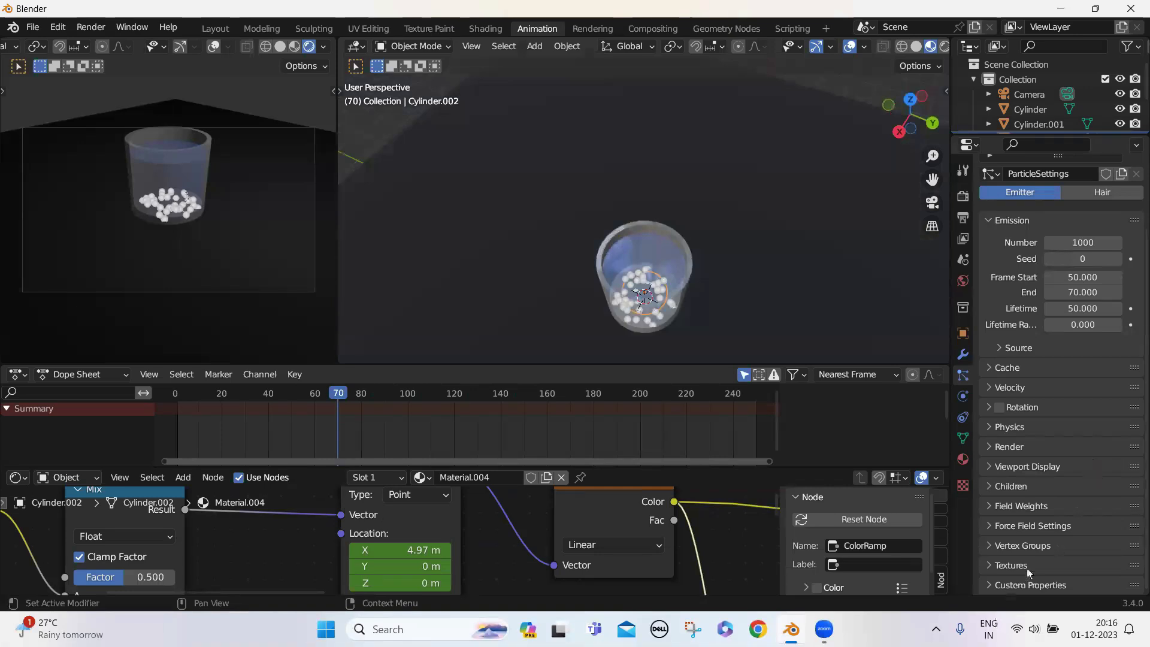
left_click(1032, 546)
scroll(1031, 547, "down", 2)
left_click(1034, 501)
left_click(1025, 527)
scroll(1029, 545, "down", 3)
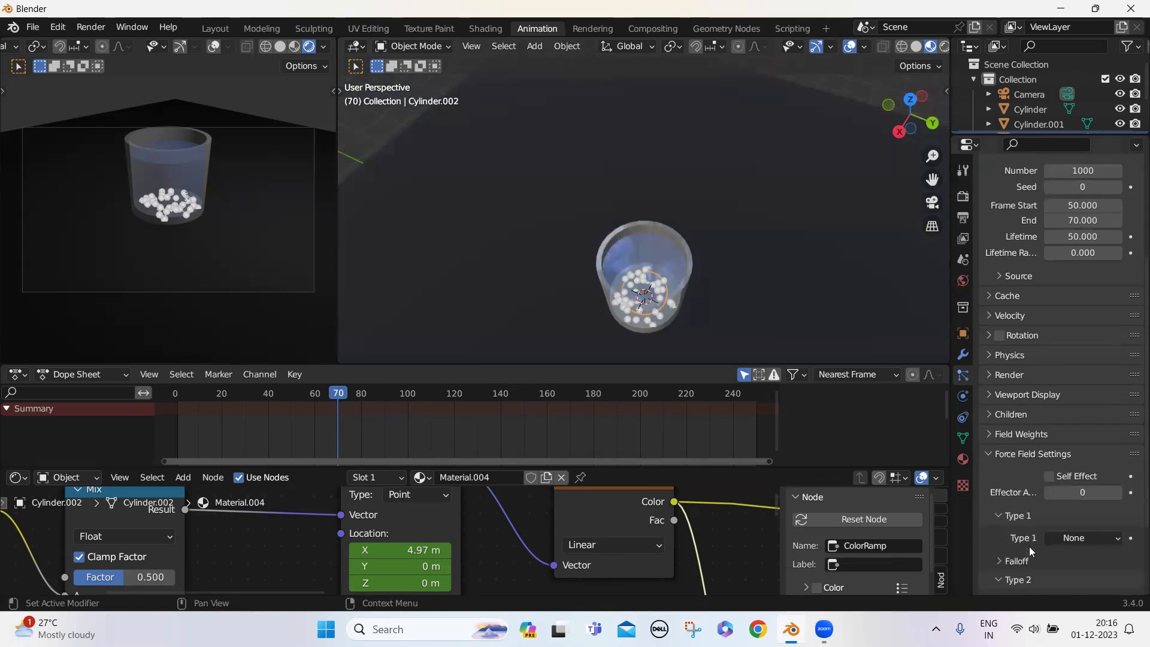
left_click(1029, 456)
left_click(1019, 508)
scroll(1085, 478, "down", 4)
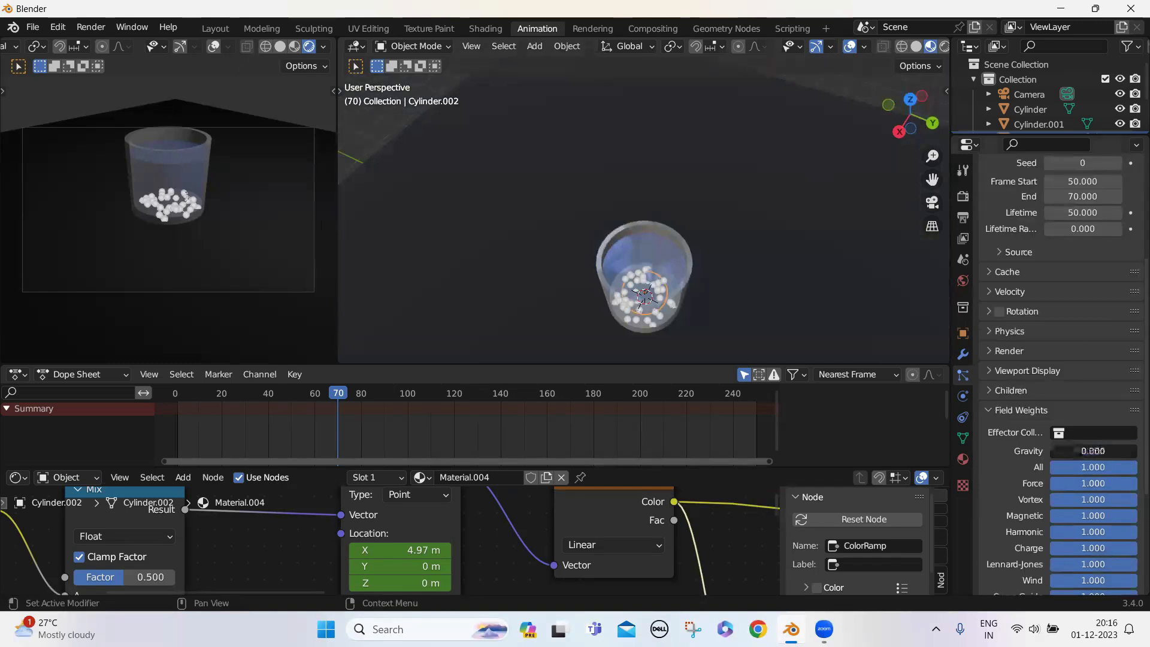
- Play the animation from frame 70 to check how the particles move without gravity, and return to frame 0
middle_click_drag(712, 306, 672, 276)
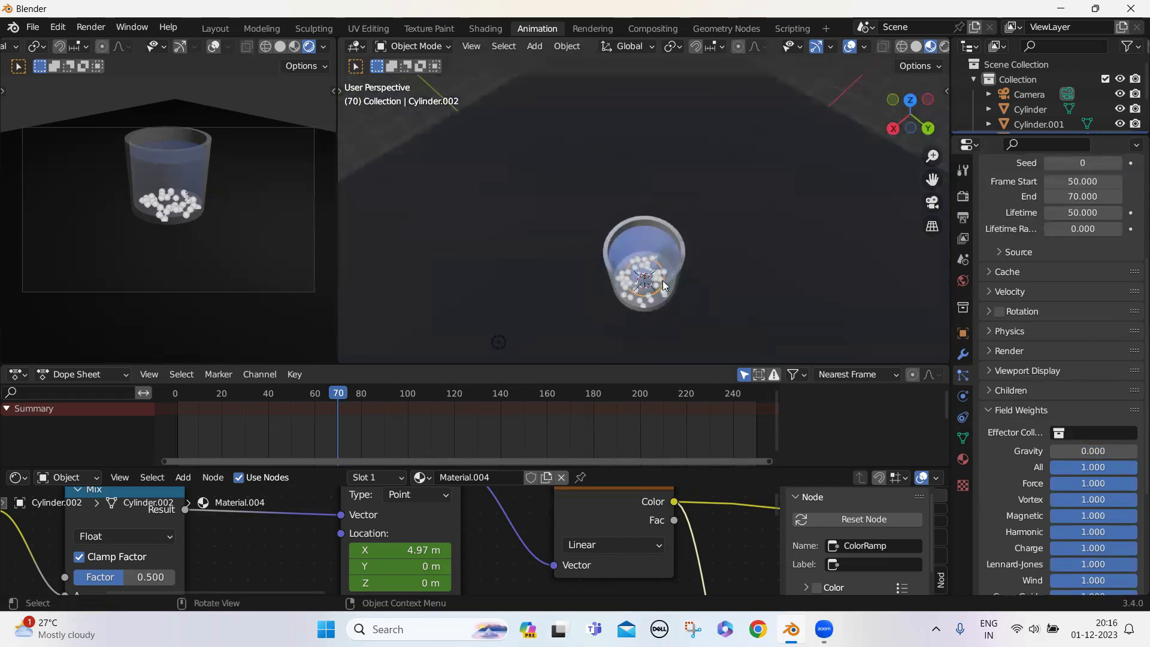
key("space")
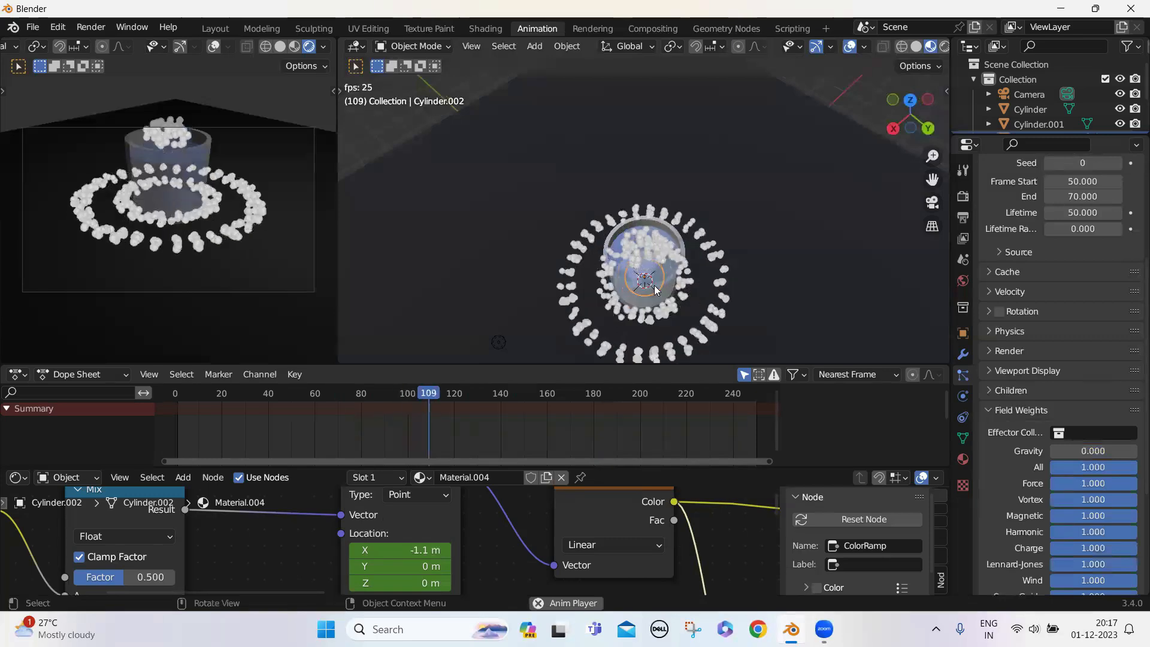
key("space")
left_click_drag(359, 395, 174, 390)
- Add a Wind force field at the base of the glass
scroll(584, 296, "down", 3)
middle_click_drag(584, 296, 647, 231)
left_click_drag(932, 179, 937, 144)
scroll(767, 251, "up", 4)
middle_click_drag(767, 252, 777, 273)
left_click(534, 46)
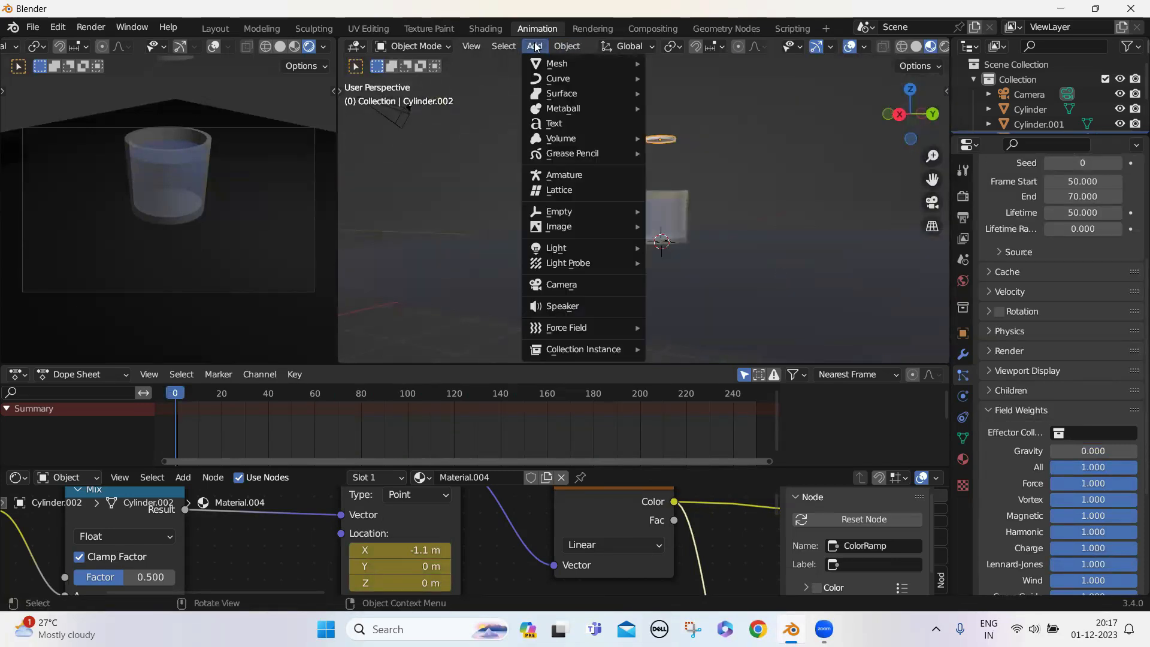
mouse_move(552, 62)
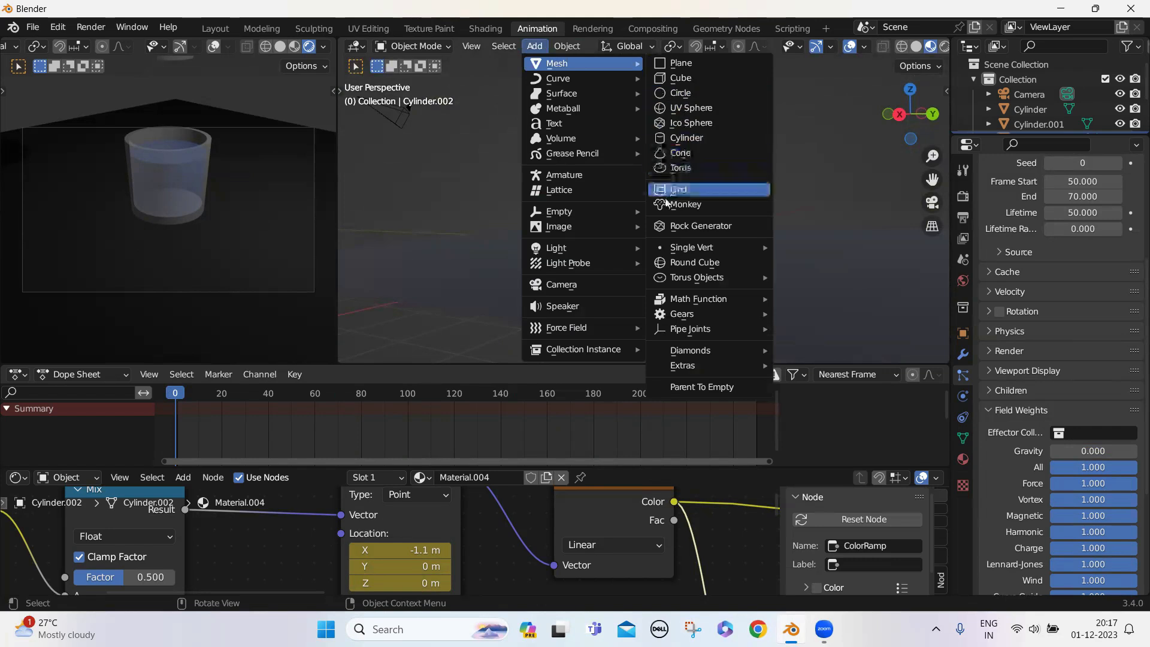
mouse_move(575, 328)
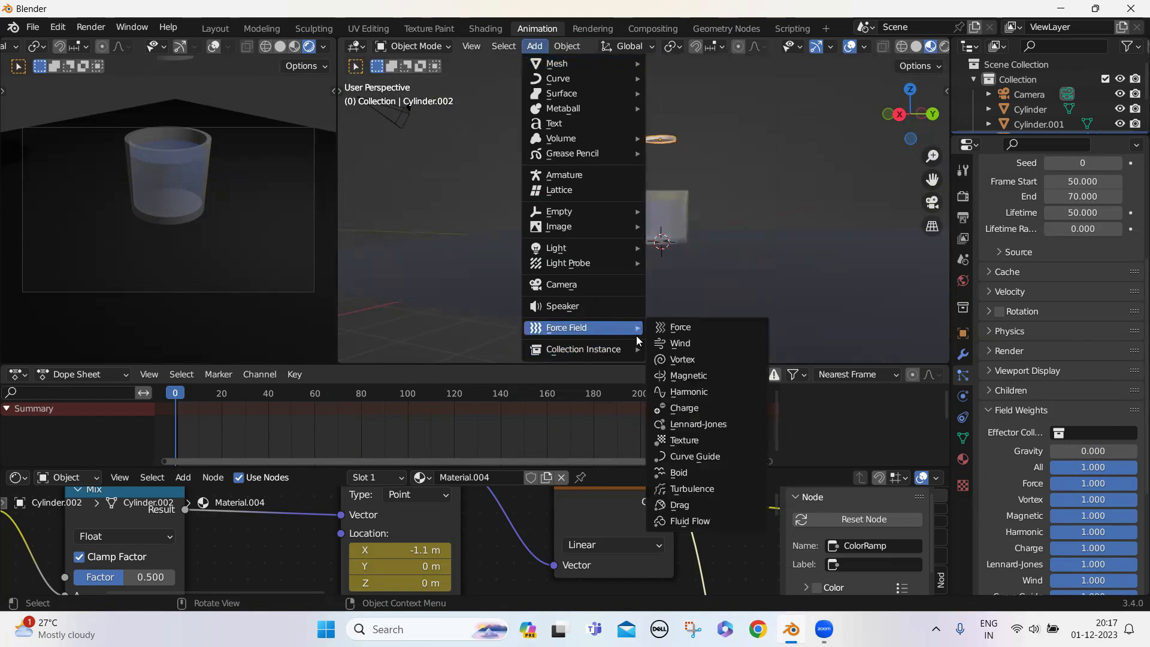
left_click(666, 343)
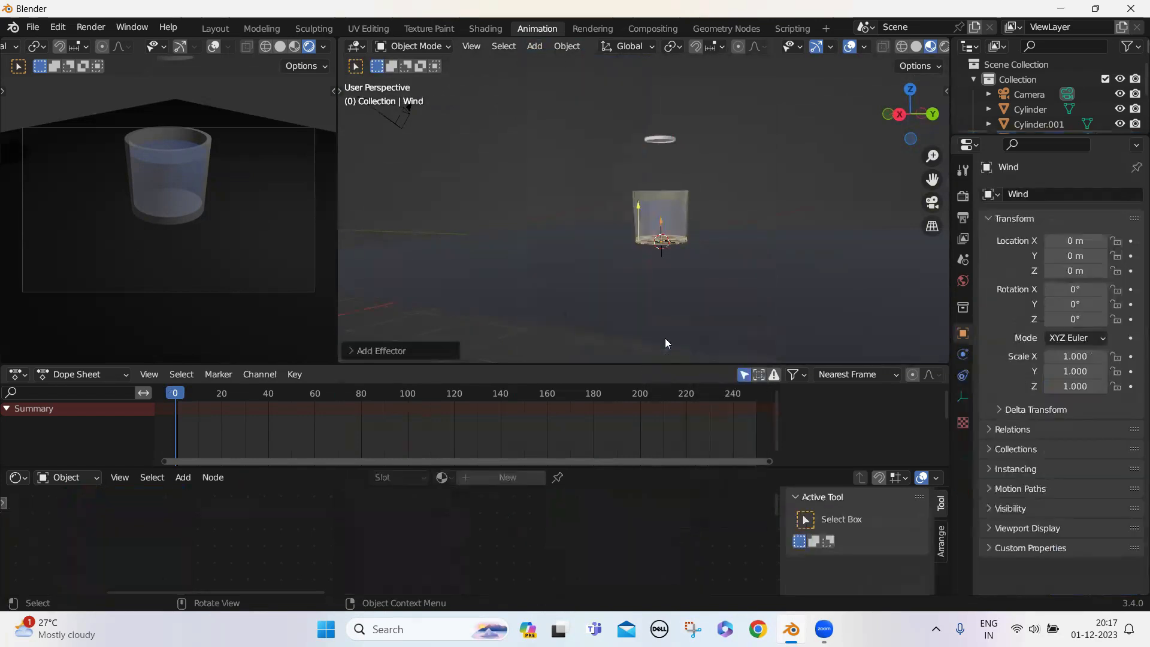
- Move the Wind force field straight down along Z by about 1.81 m so it sits below the glass
scroll(662, 316, "up", 5)
key("g")
key("z")
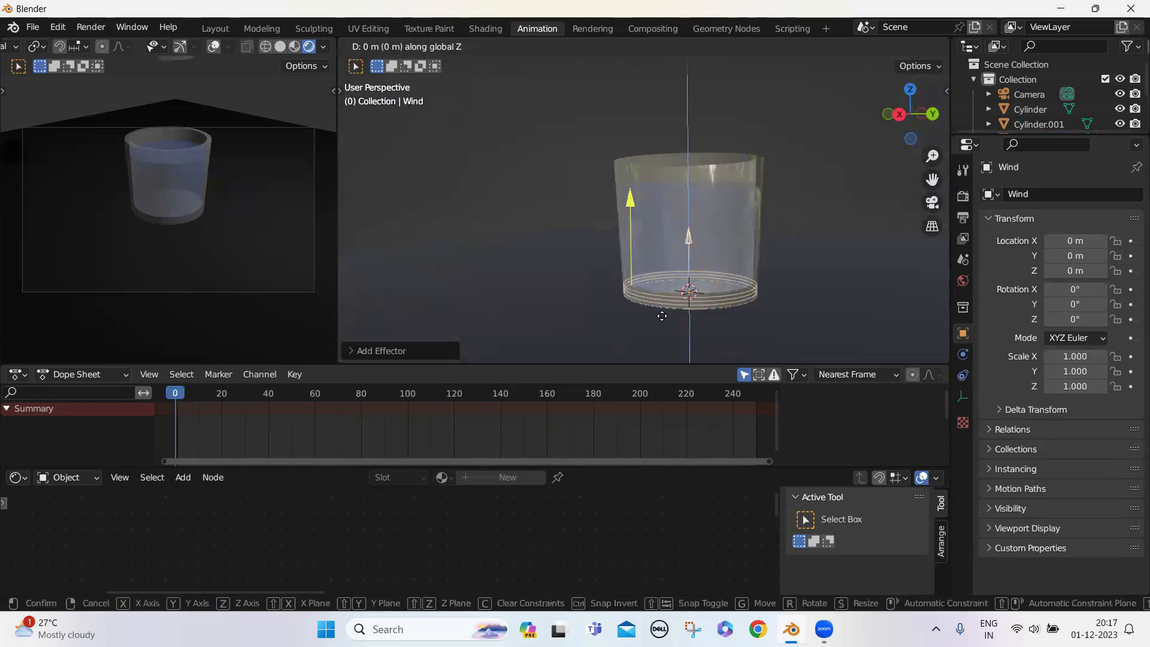
mouse_move(673, 116)
left_click(685, 151)
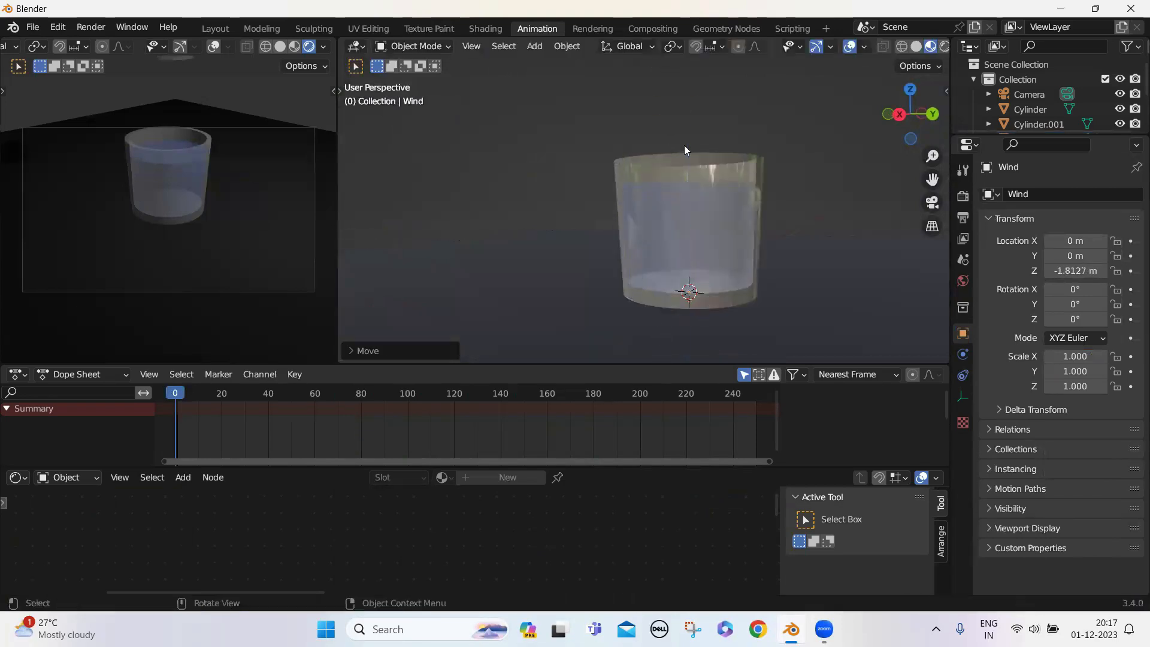
- Play the animation from frame 0 to check how the wind moves the particles around the glass
middle_click_drag(722, 199, 723, 175)
scroll(723, 175, "down", 5)
middle_click_drag(721, 215, 730, 265)
scroll(730, 266, "up", 4)
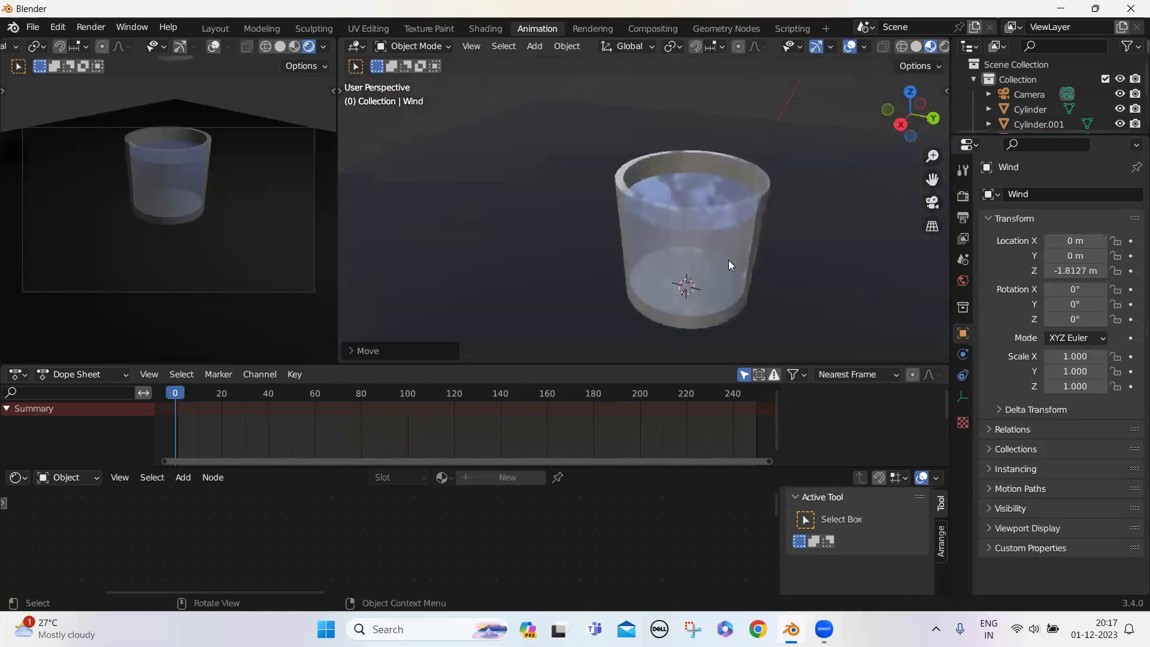
scroll(734, 203, "down", 4)
key("space")
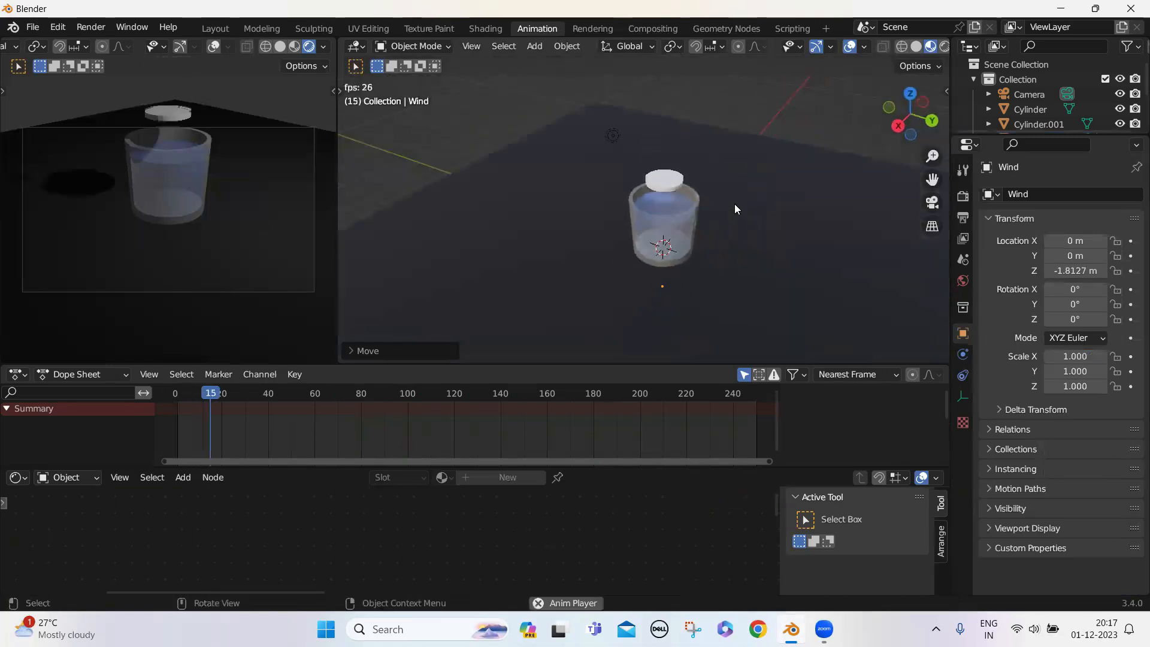
scroll(734, 209, "up", 4)
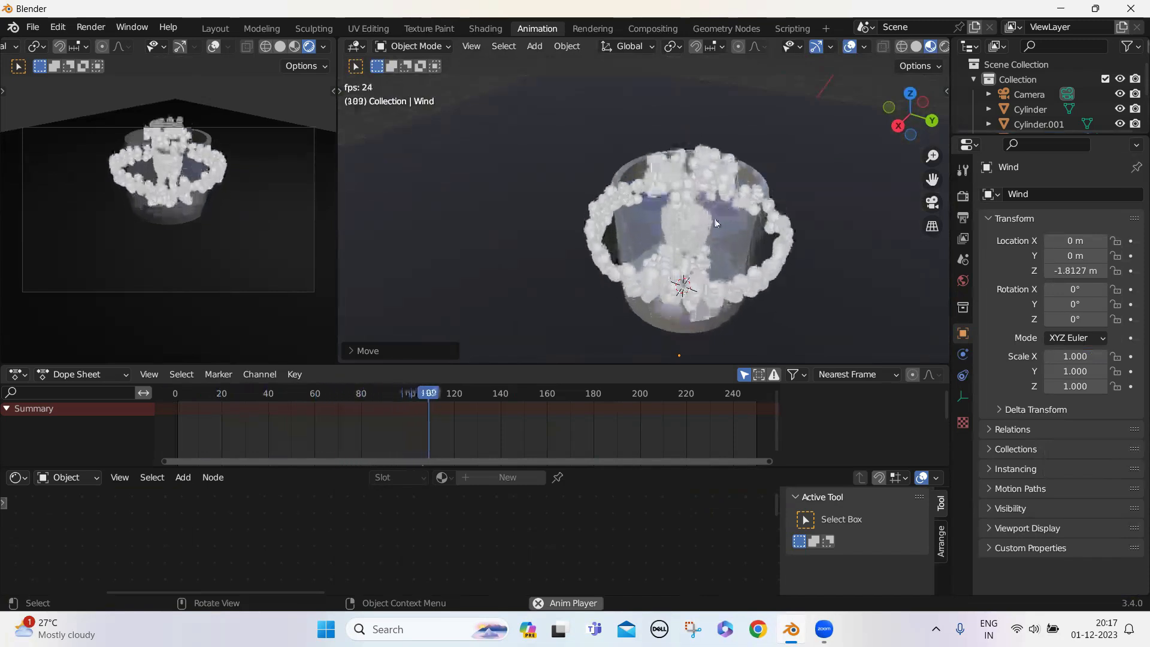
key("space")
scroll(738, 267, "down", 5)
- Open the Wind object's physics settings and set the force field's Strength to 4
middle_click_drag(739, 269, 685, 313)
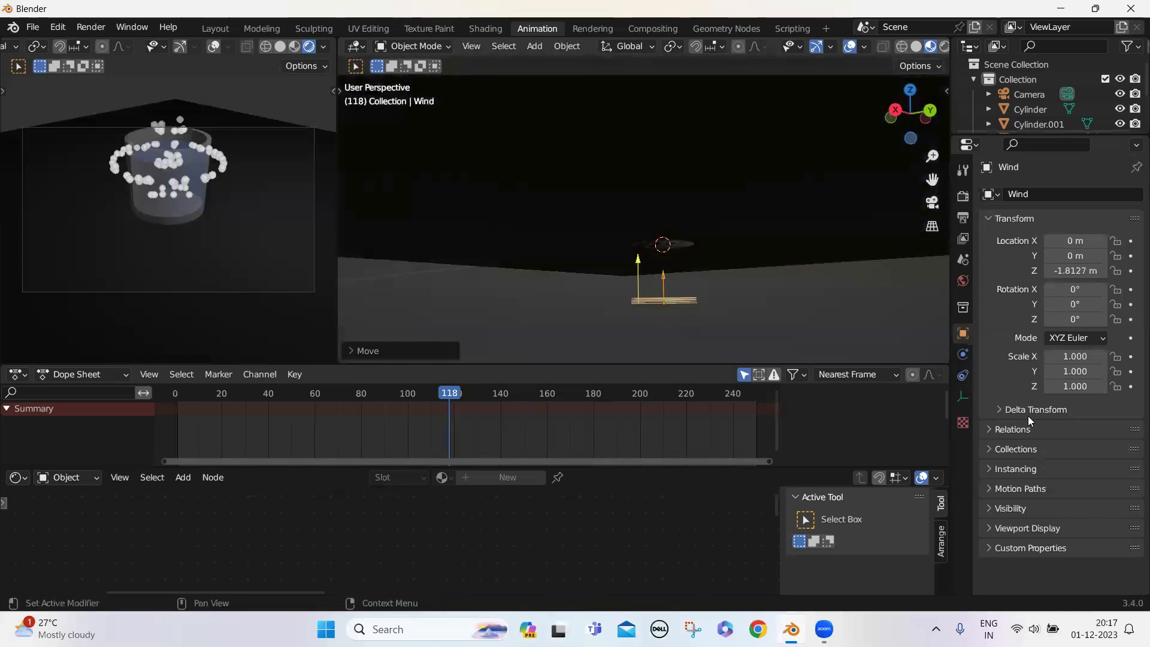
left_click(962, 398)
left_click(963, 375)
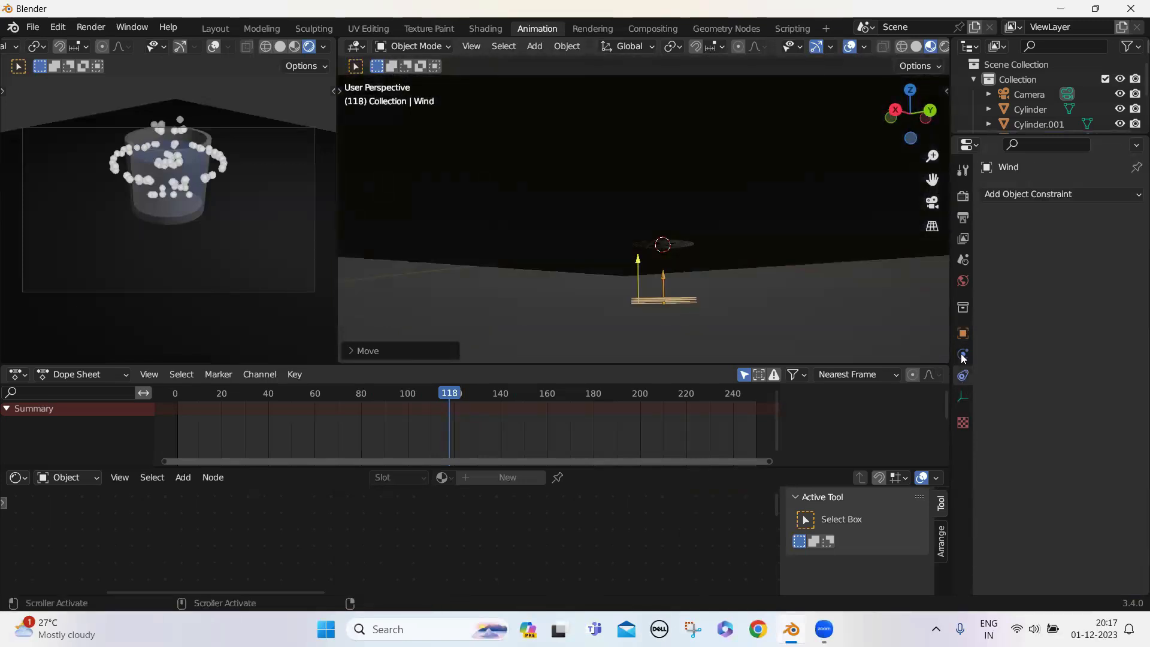
left_click(963, 354)
left_click_drag(1064, 325, 1087, 325)
type("4")
key("Return")
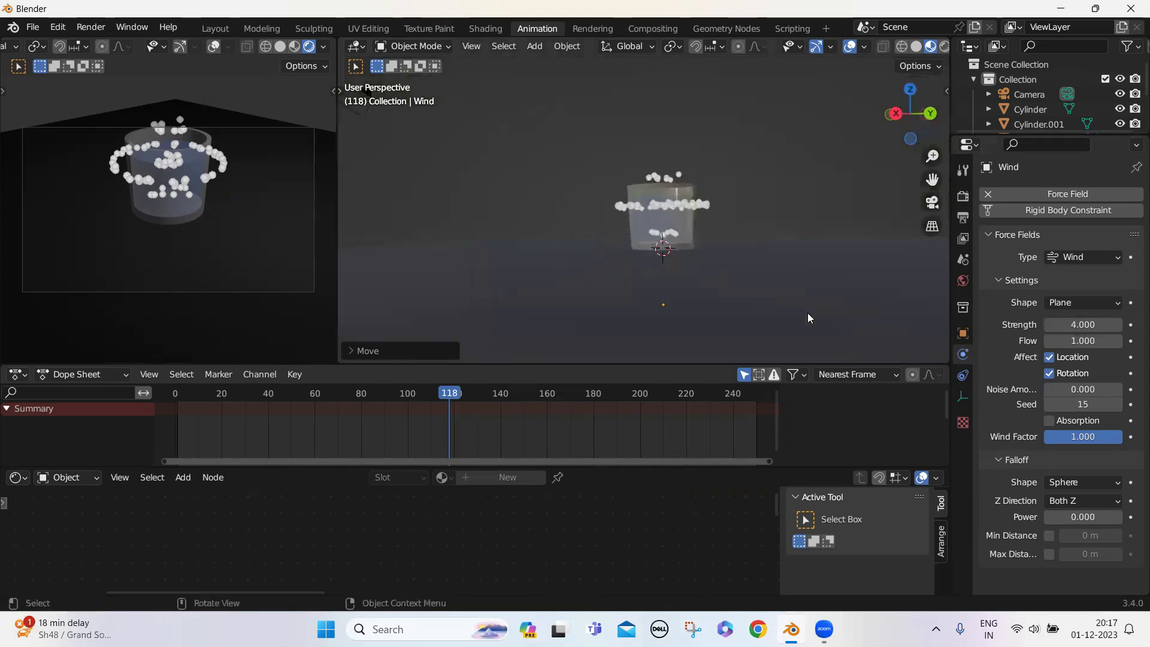
- Replay the animation from frame 0 to check the particles with the stronger wind
left_click_drag(449, 395, 159, 408)
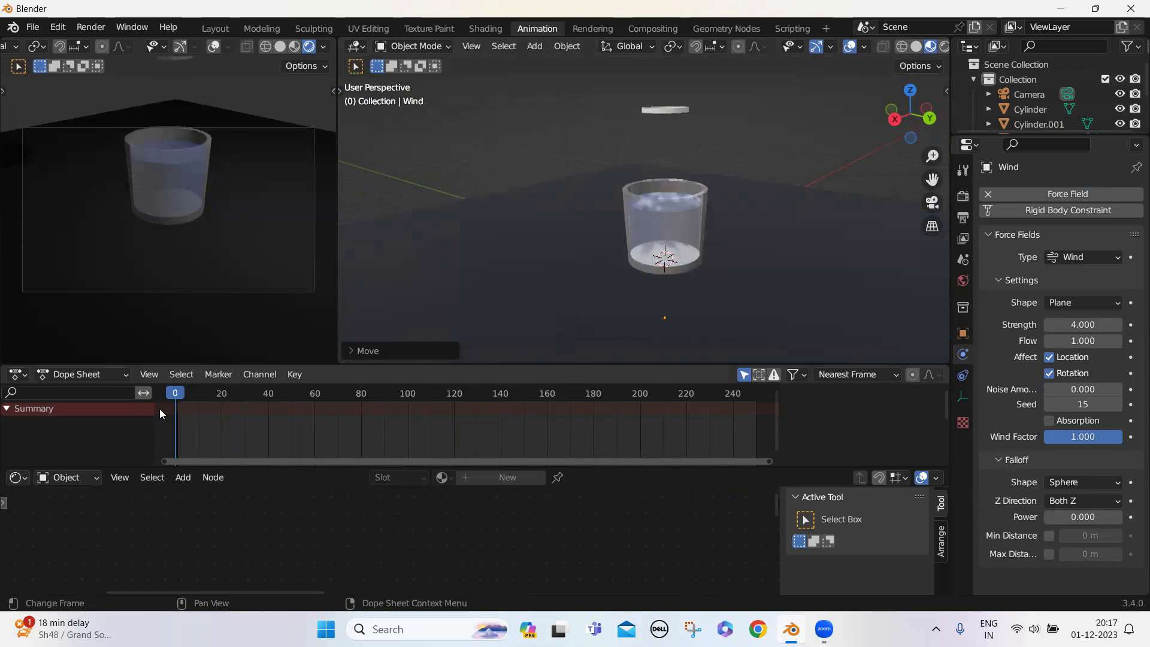
key("space")
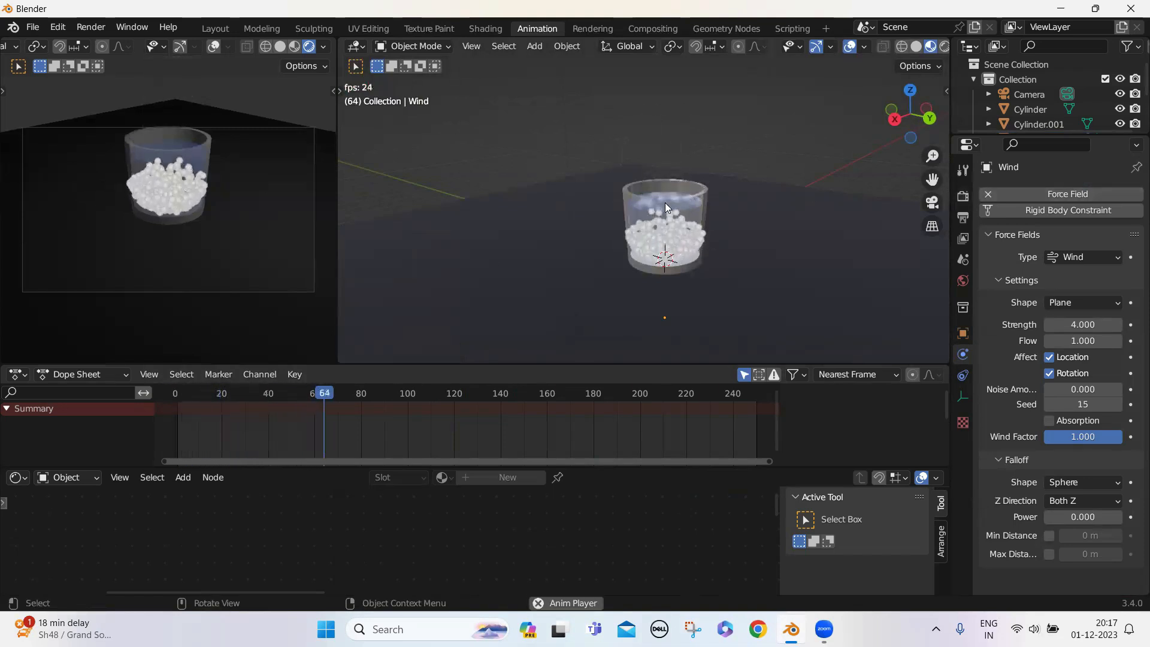
key("space")
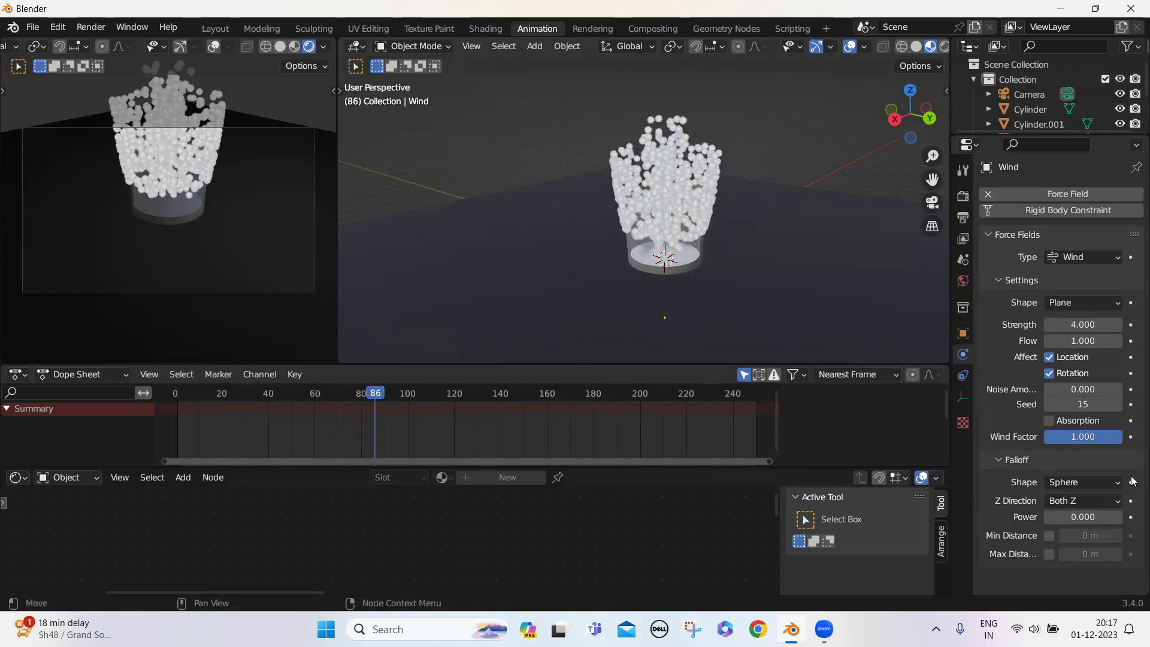
- Set the Wind force field's Strength to 7 and replay the animation from frame 0
left_click(1072, 326)
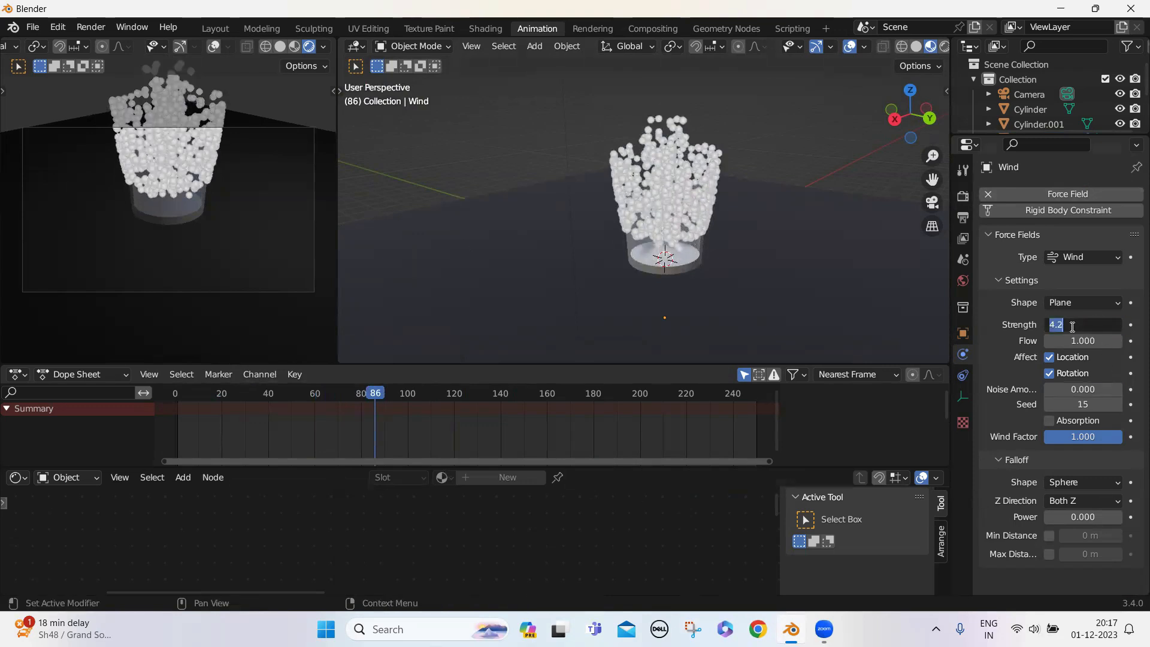
key("Return")
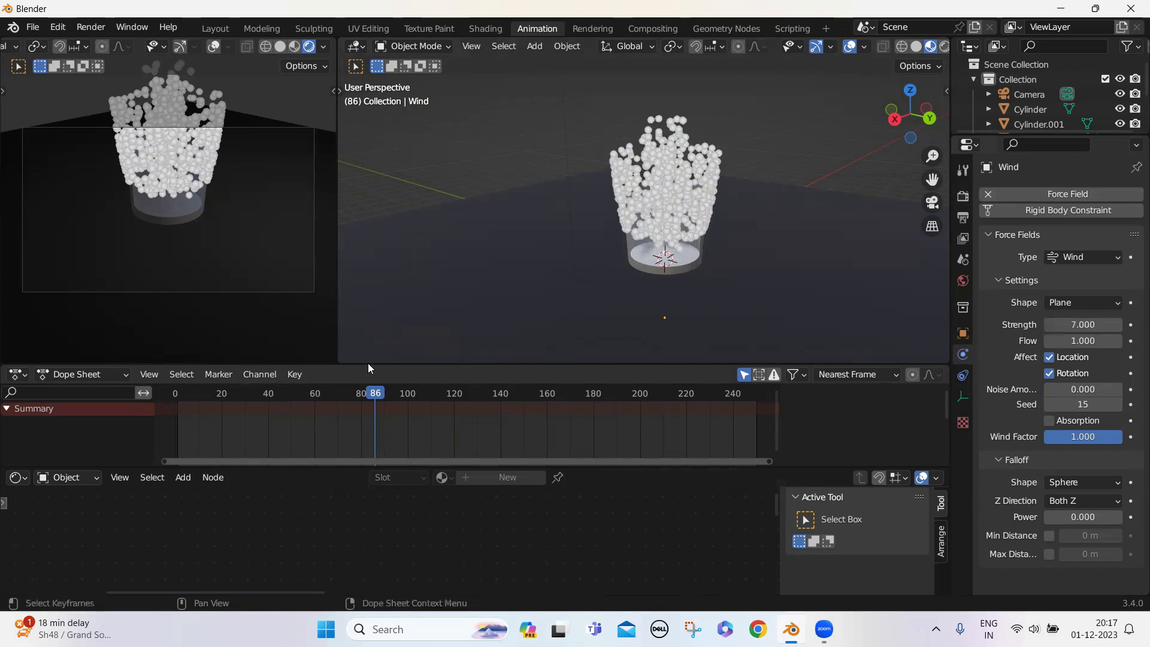
left_click_drag(375, 392, 164, 436)
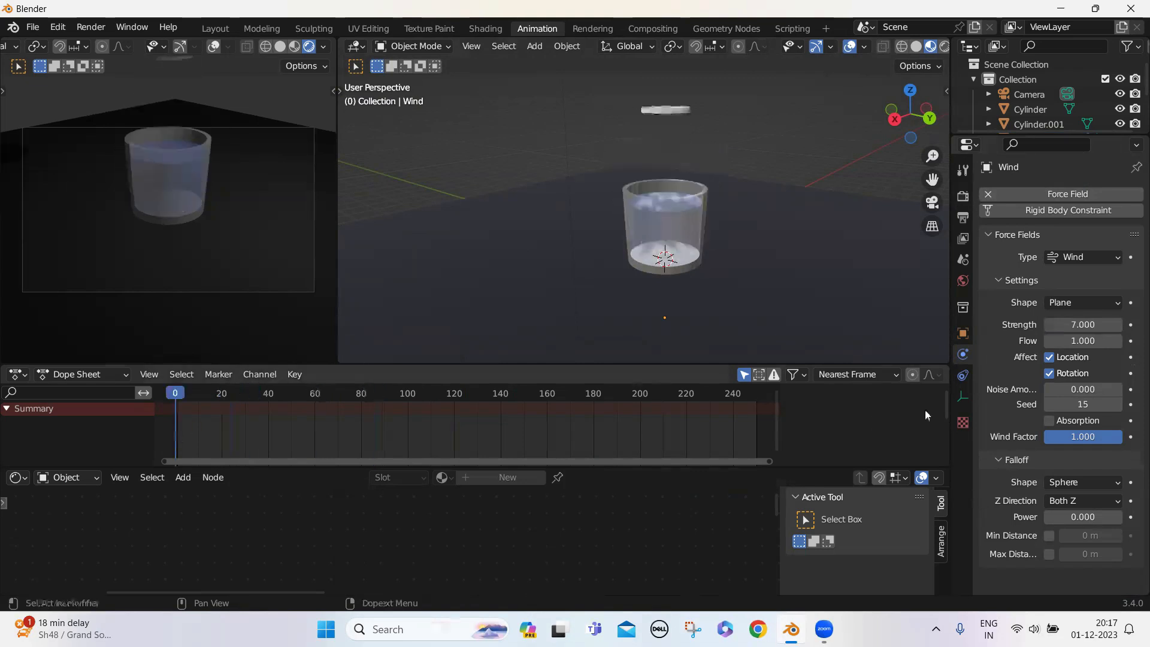
key("space")
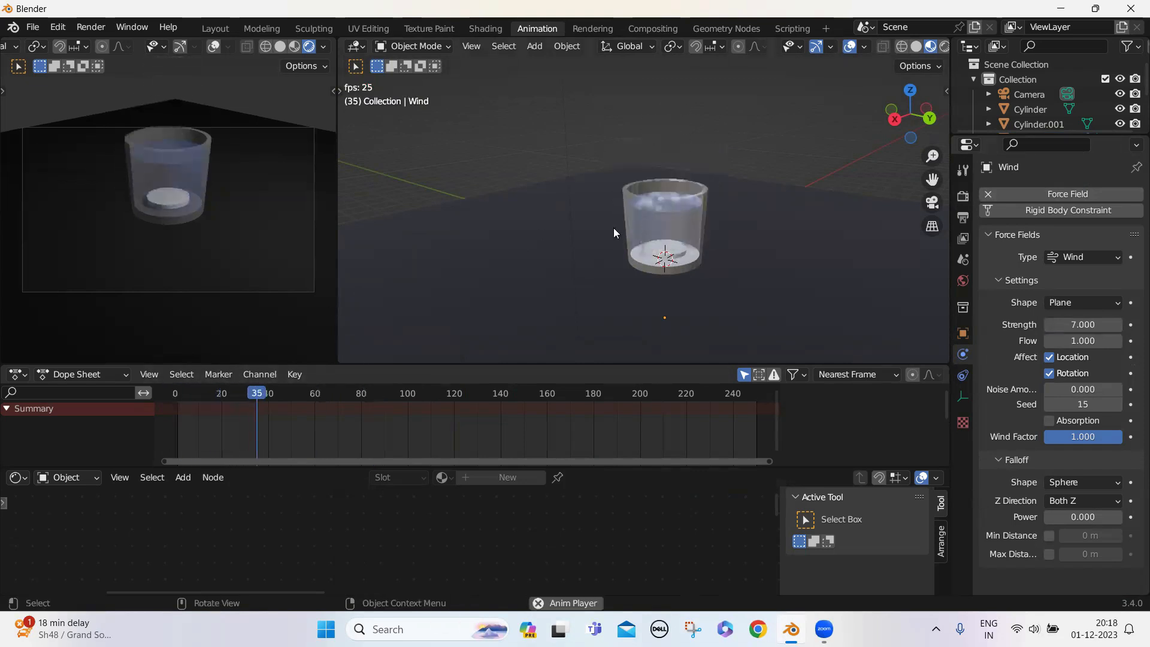
- Set the Wind force field's Strength to 13 and replay the animation from frame 0, scrubbing back to frame 64 to inspect the particles
key("space")
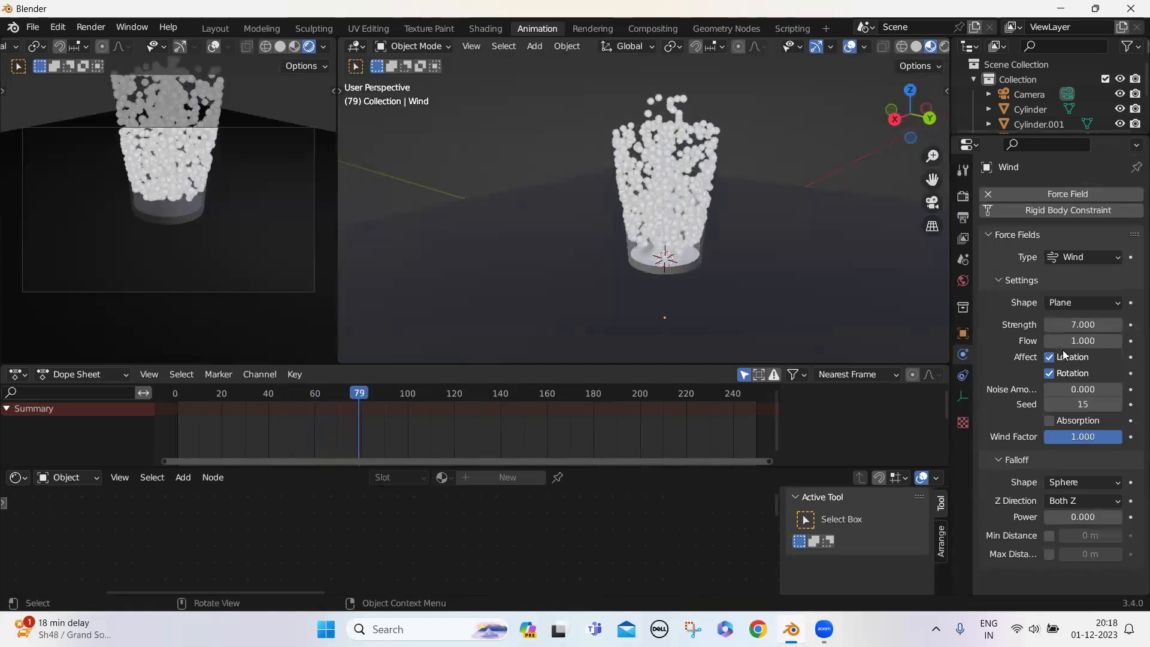
double_click(1098, 329)
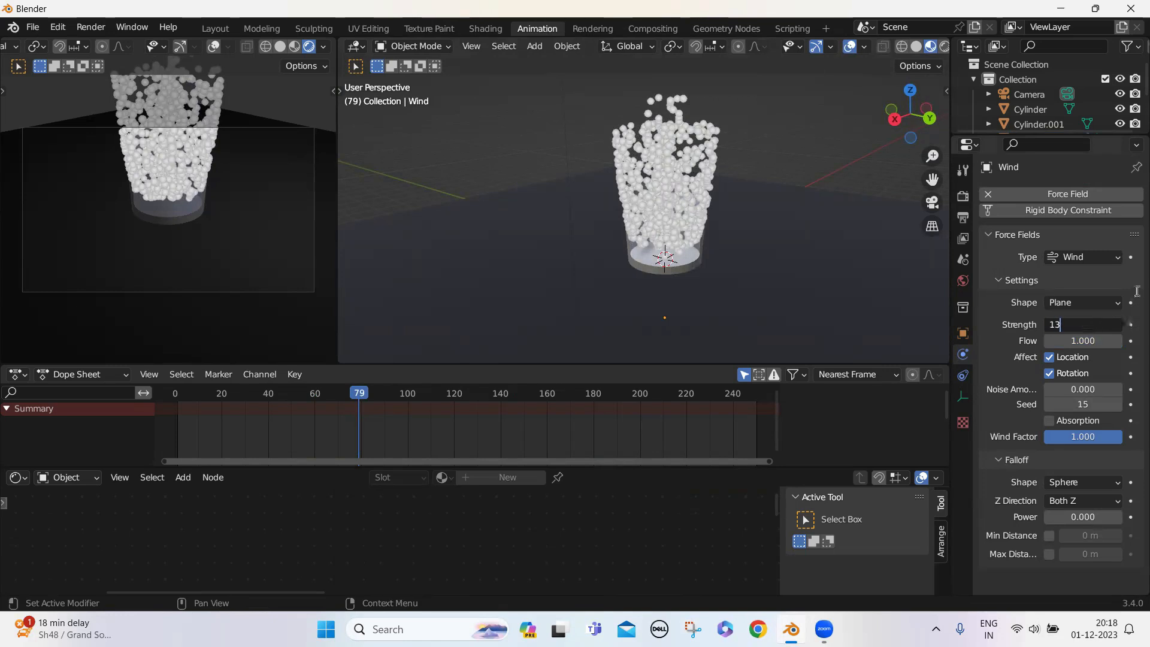
key("Return")
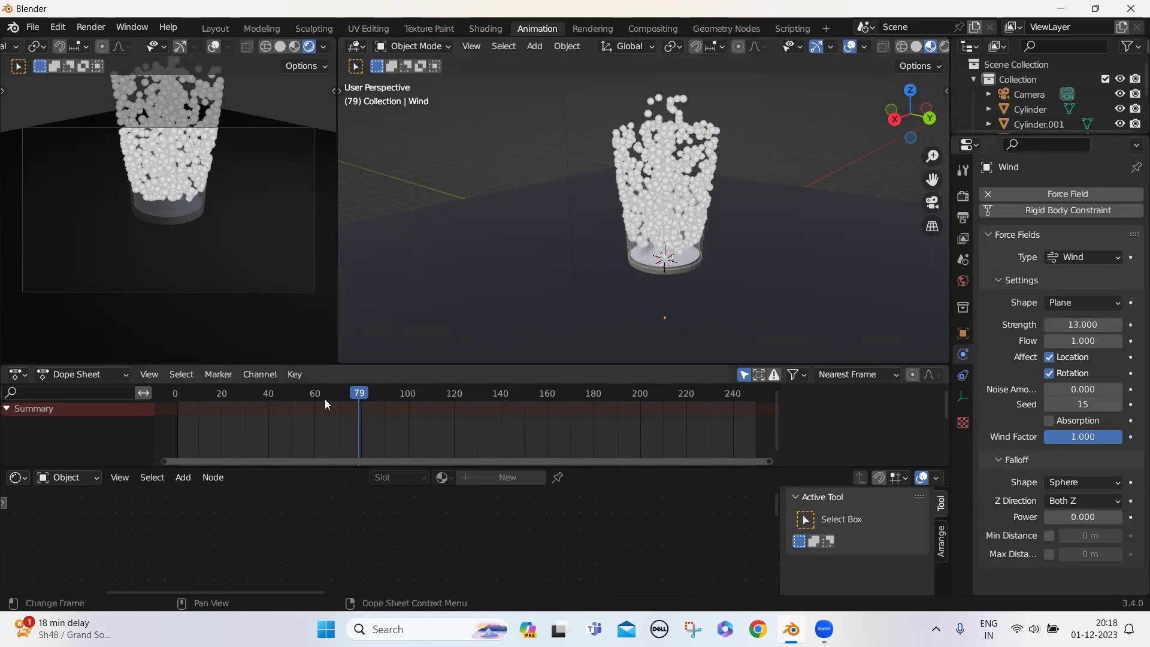
left_click_drag(349, 396, 171, 390)
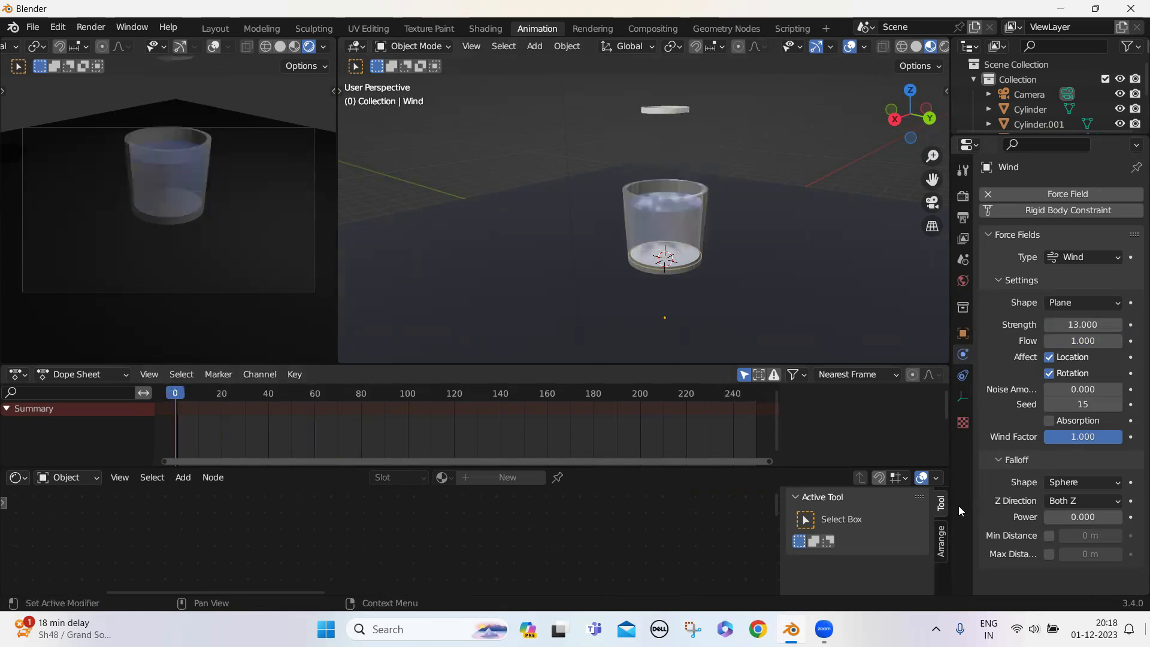
key("space")
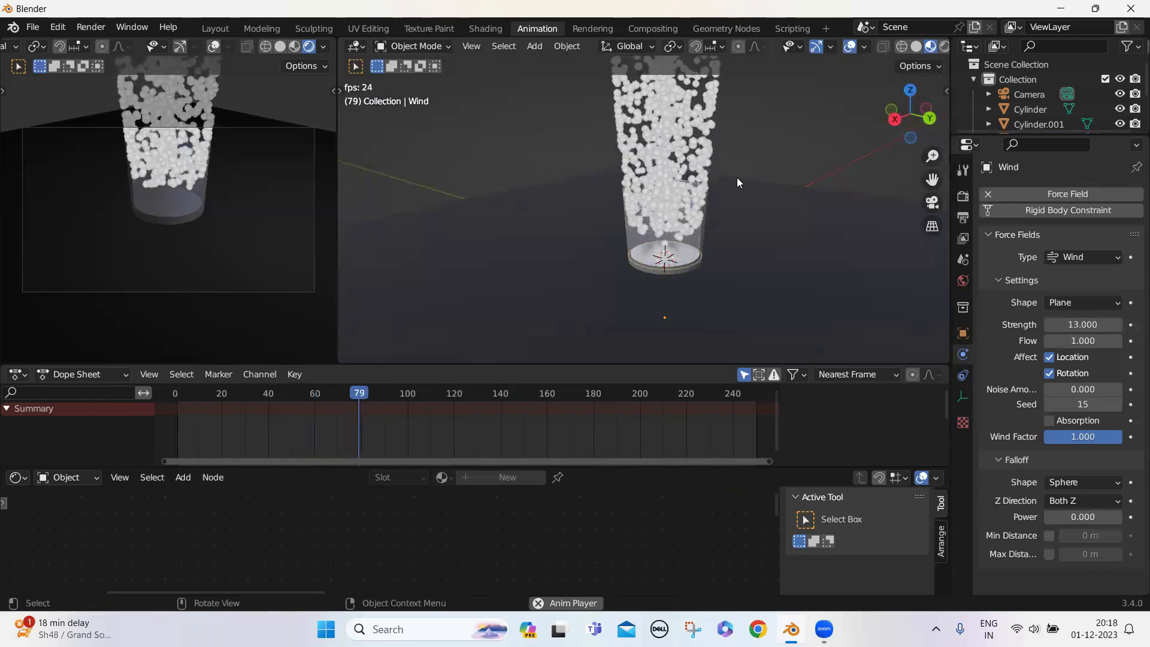
scroll(735, 241, "up", 5)
key("space")
left_click_drag(388, 407, 327, 430)
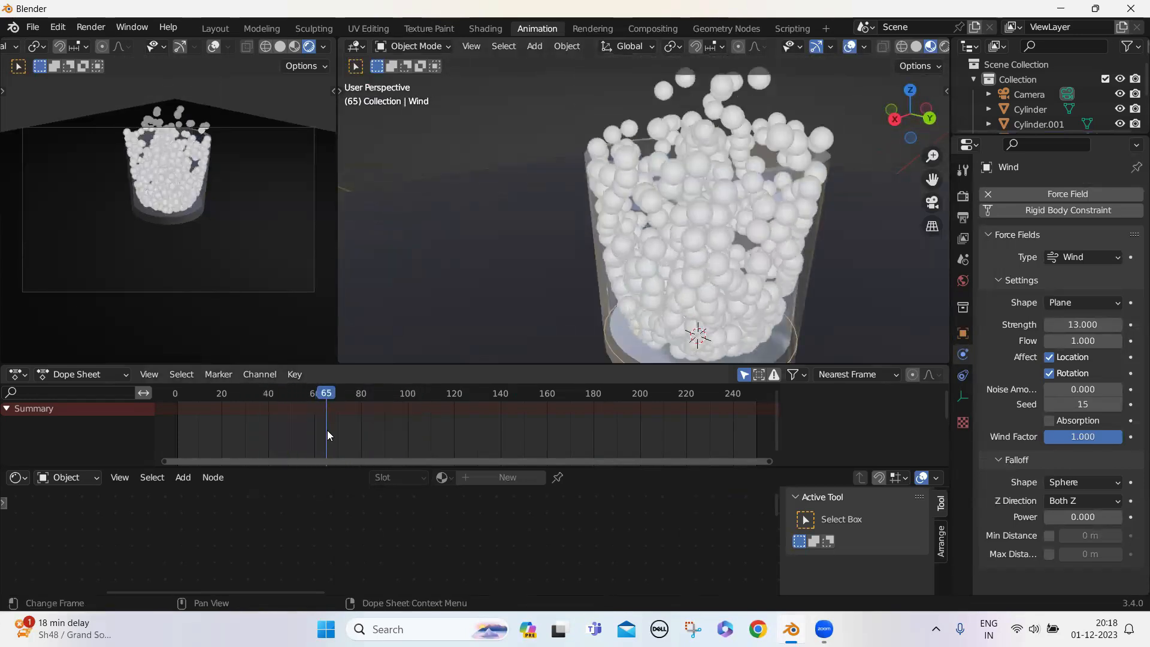
scroll(624, 303, "up", 4)
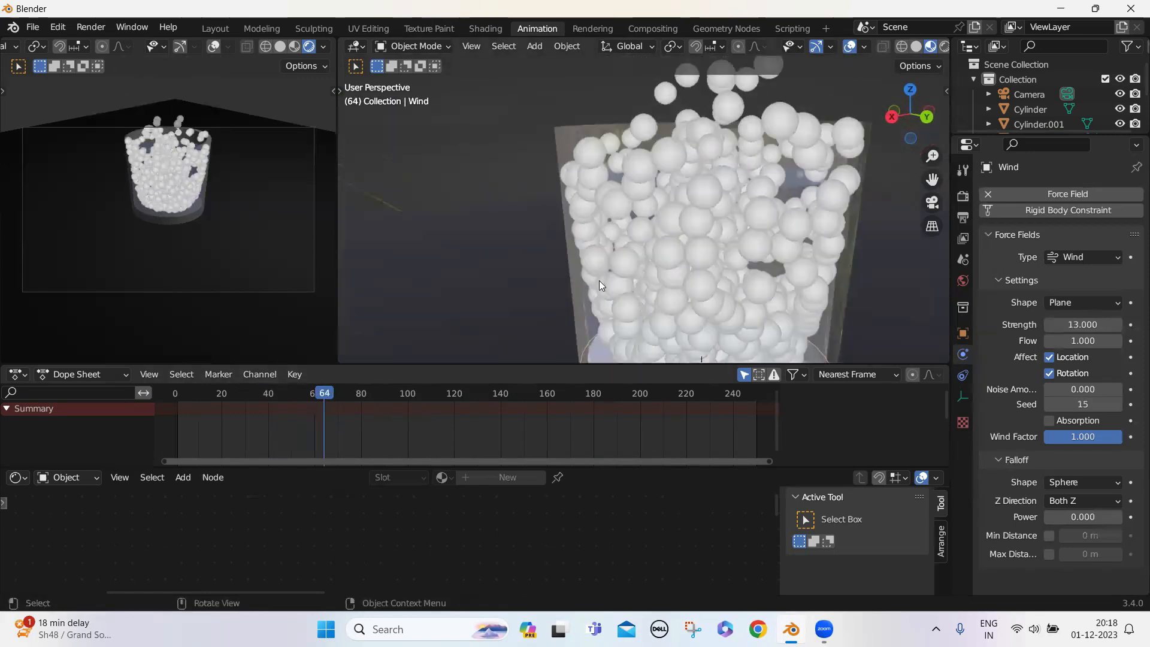
scroll(599, 281, "up", 5)
scroll(755, 281, "down", 6)
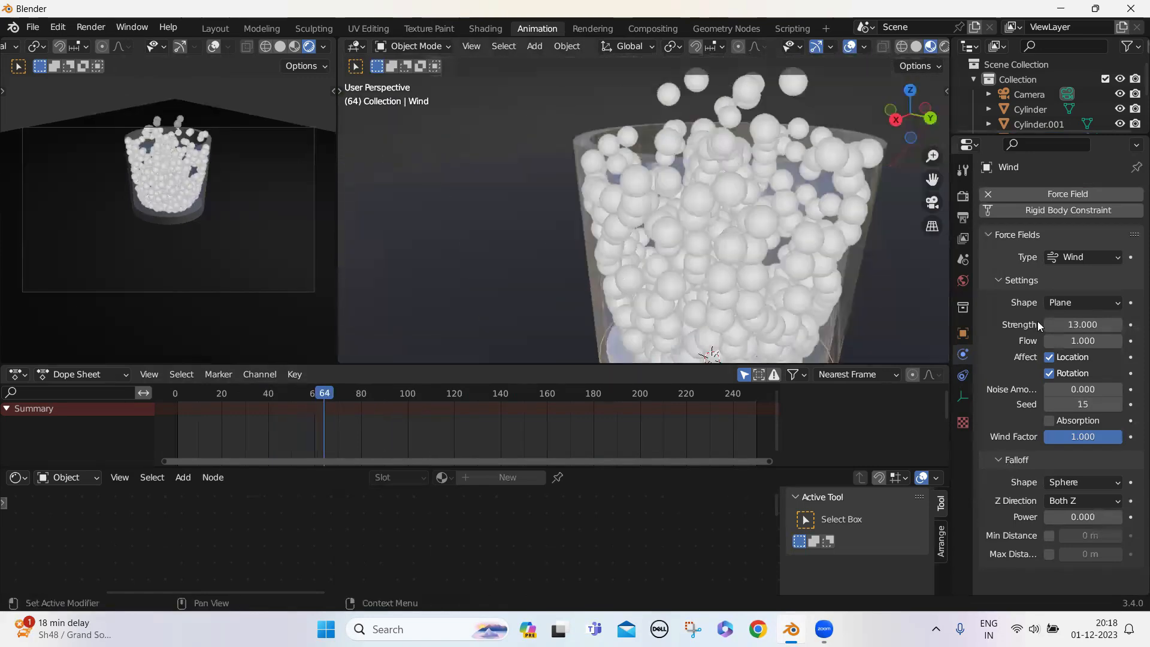
- Set the Wind force field's Strength to 16 and replay the animation from the start to check the particles inside the glass
double_click(1100, 324)
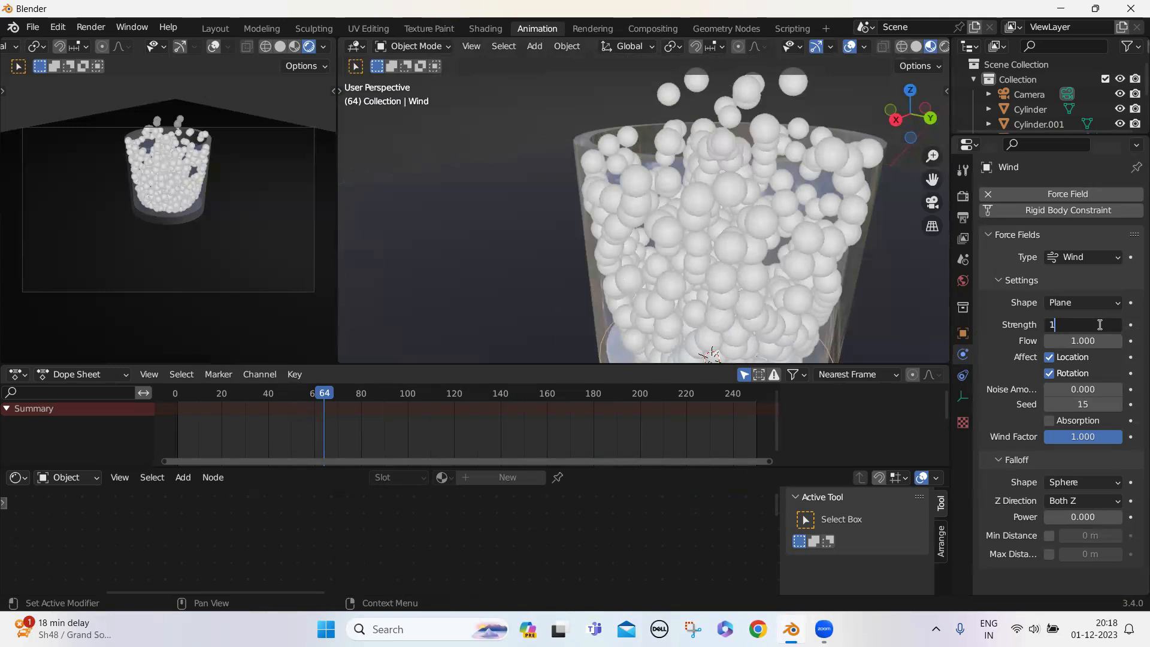
key("Return")
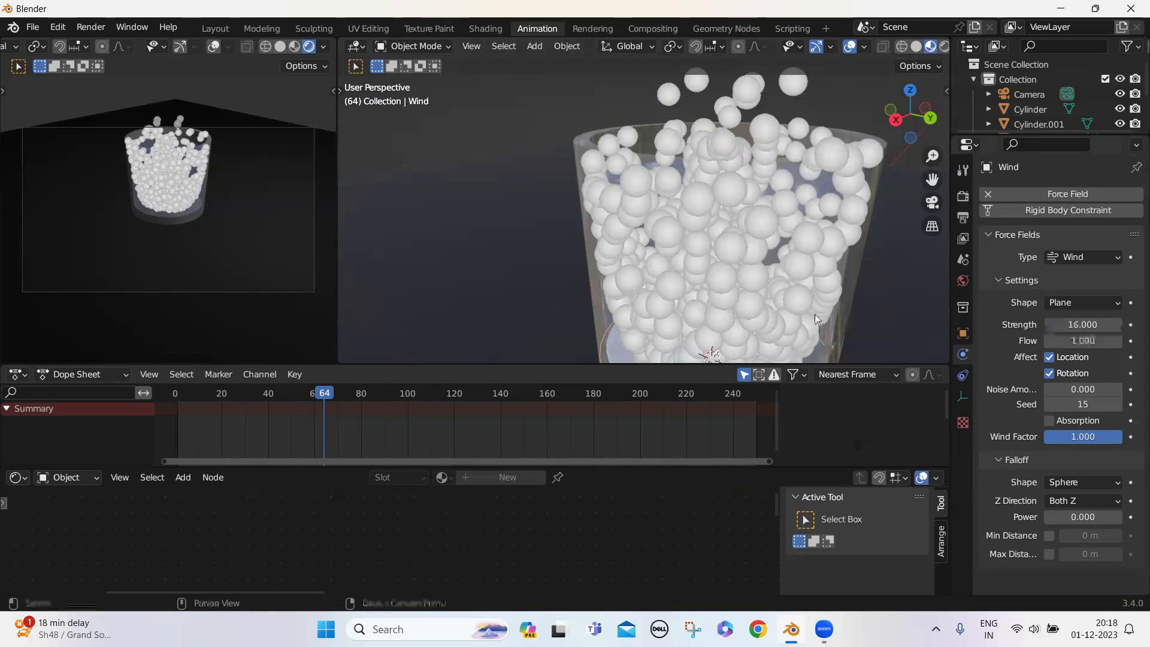
scroll(677, 288, "down", 4)
left_click_drag(326, 395, 177, 397)
key("space")
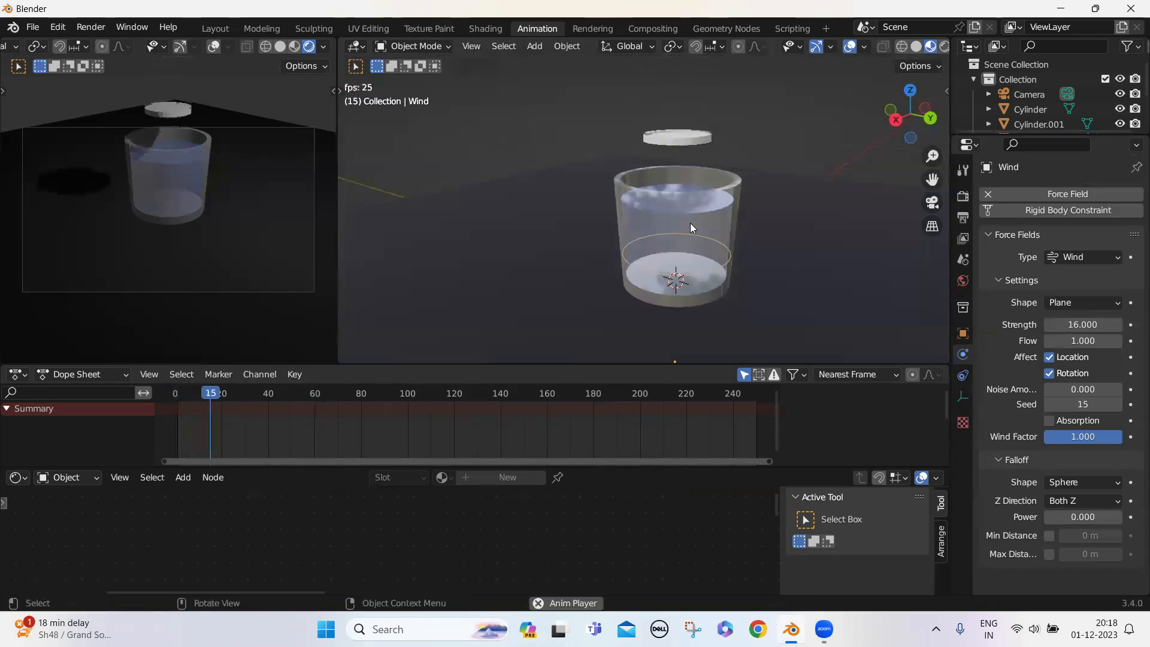
middle_click_drag(692, 242, 648, 249)
scroll(648, 249, "up", 3)
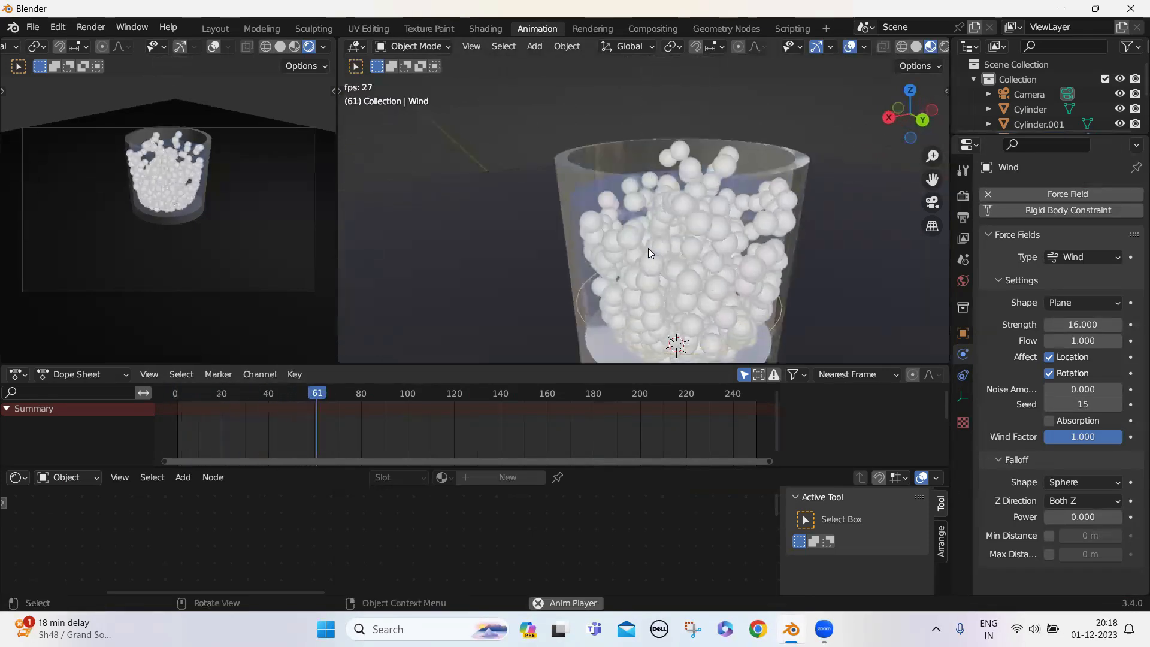
key("space")
middle_click_drag(678, 220, 658, 230)
scroll(659, 230, "down", 2)
- Set the Wind force field's Strength to 20 and replay the animation from frame 1, inspecting the rising particles up close
left_click(1101, 325)
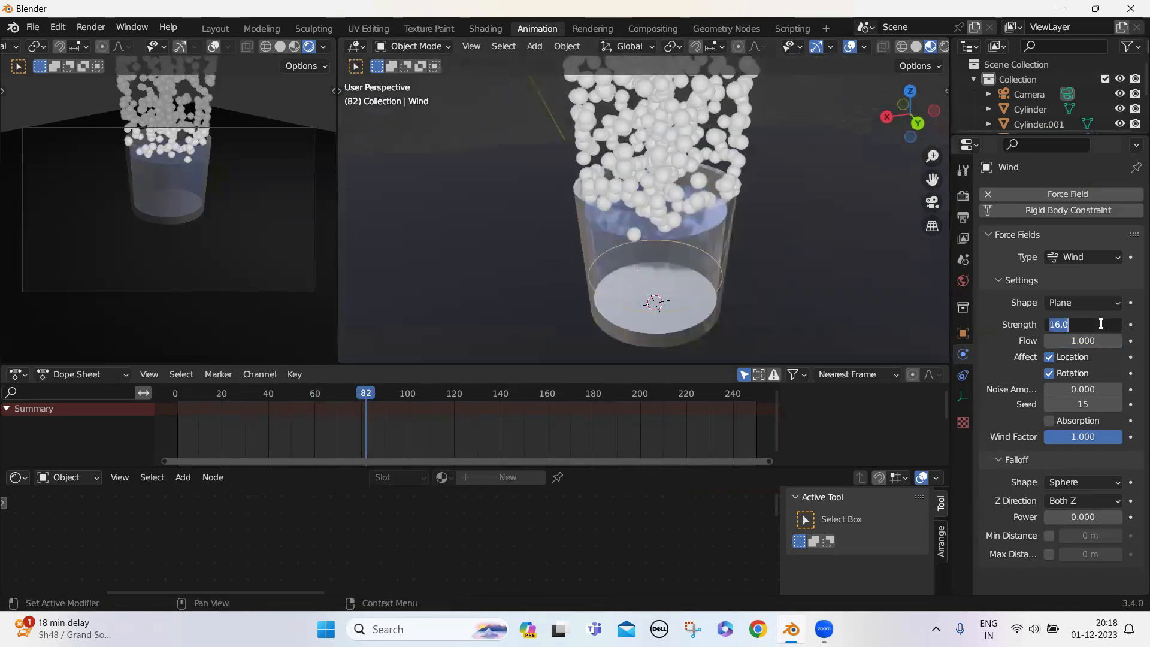
key("Return")
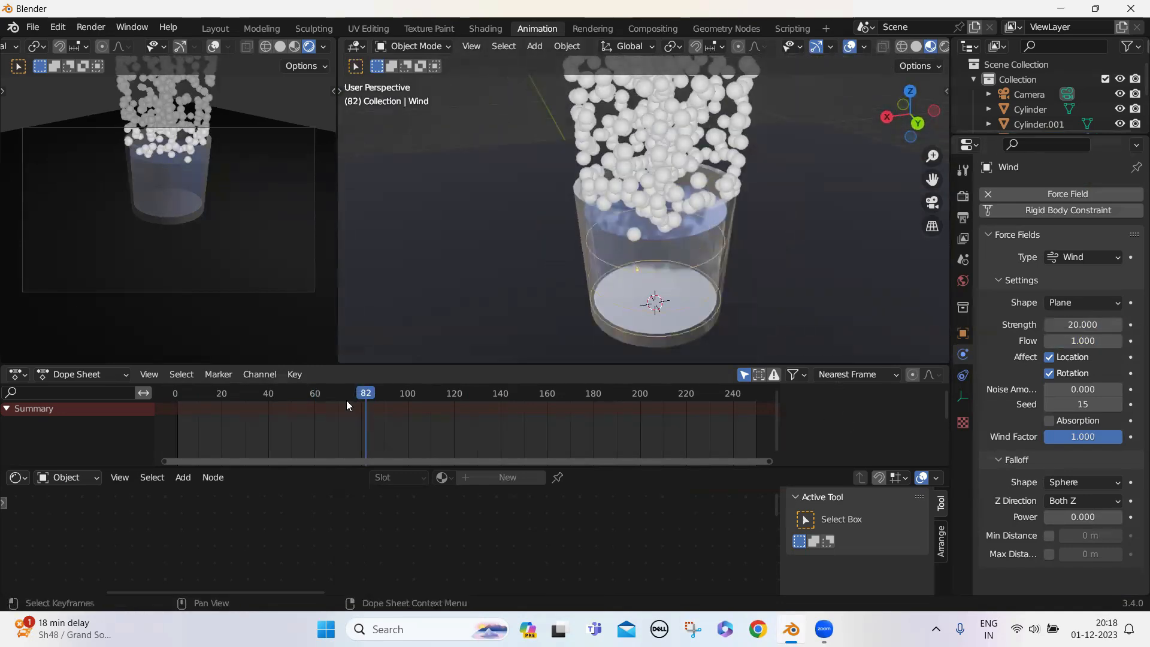
left_click_drag(367, 400, 177, 411)
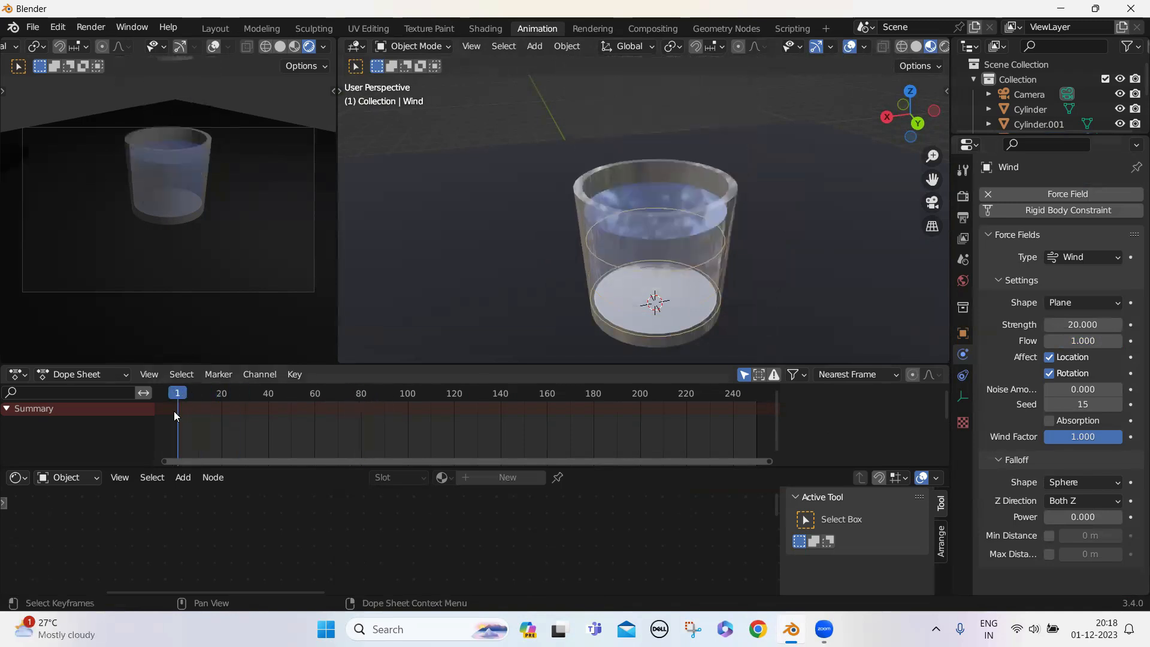
key("space")
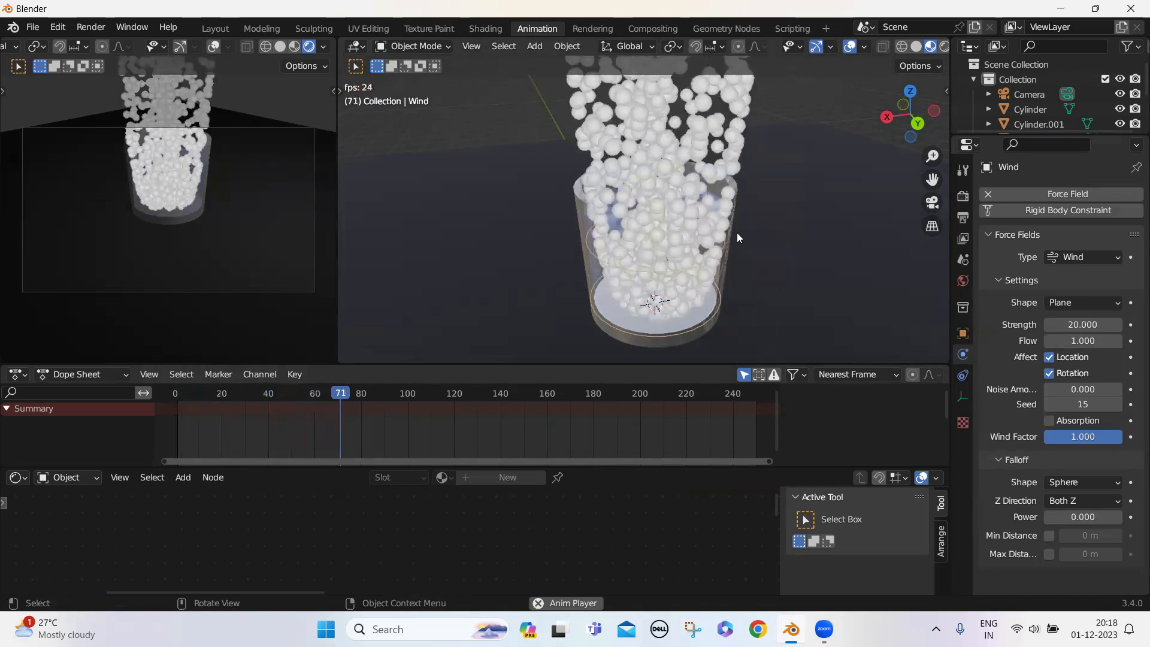
key("space")
scroll(691, 290, "down", 4)
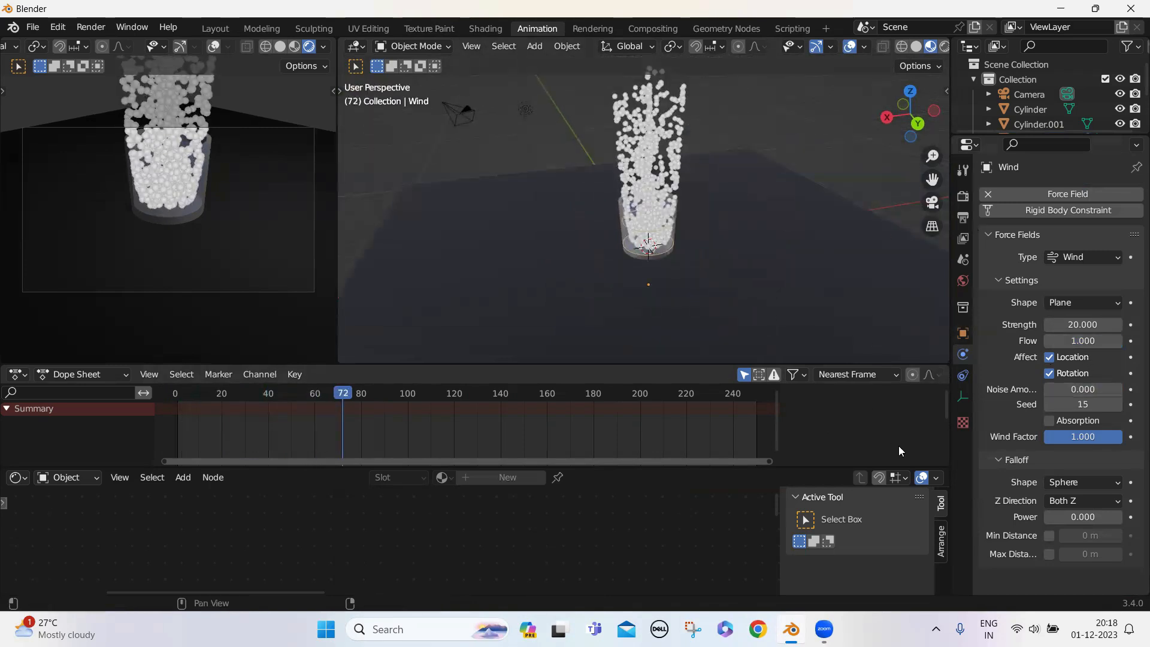
scroll(716, 281, "up", 8)
middle_click_drag(712, 296, 739, 448)
scroll(771, 245, "down", 4)
middle_click_drag(786, 319, 789, 84)
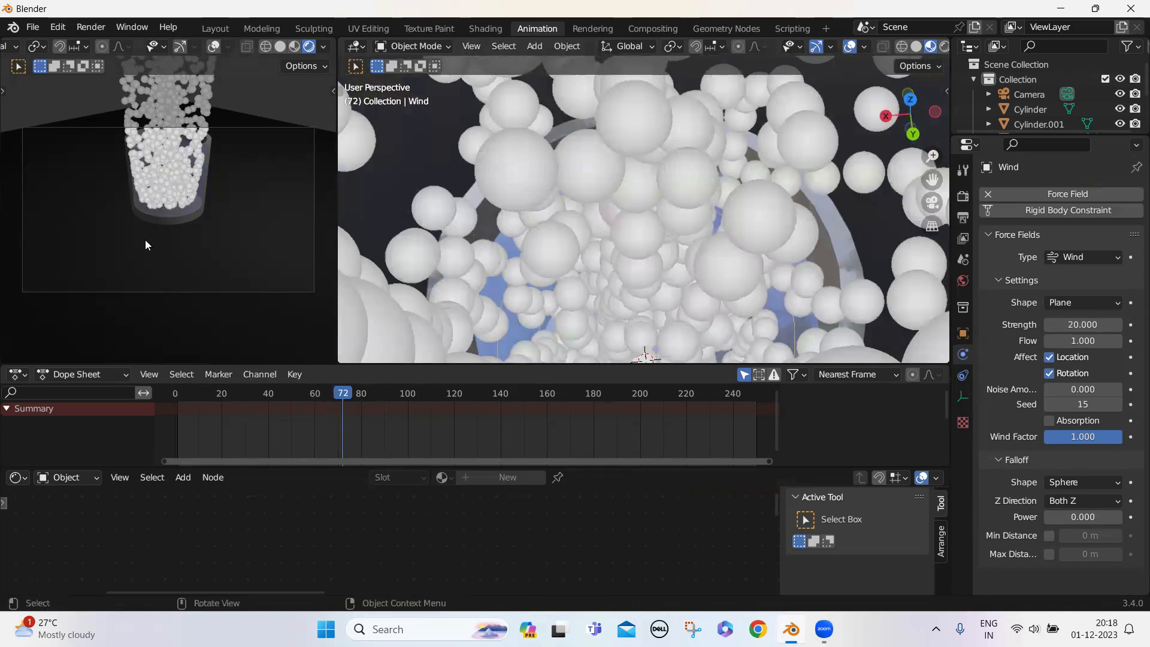
- Return to frame 0, select the disc above the glass, and set its particle system's Lifetime to 5
left_click(175, 395)
scroll(713, 285, "down", 5)
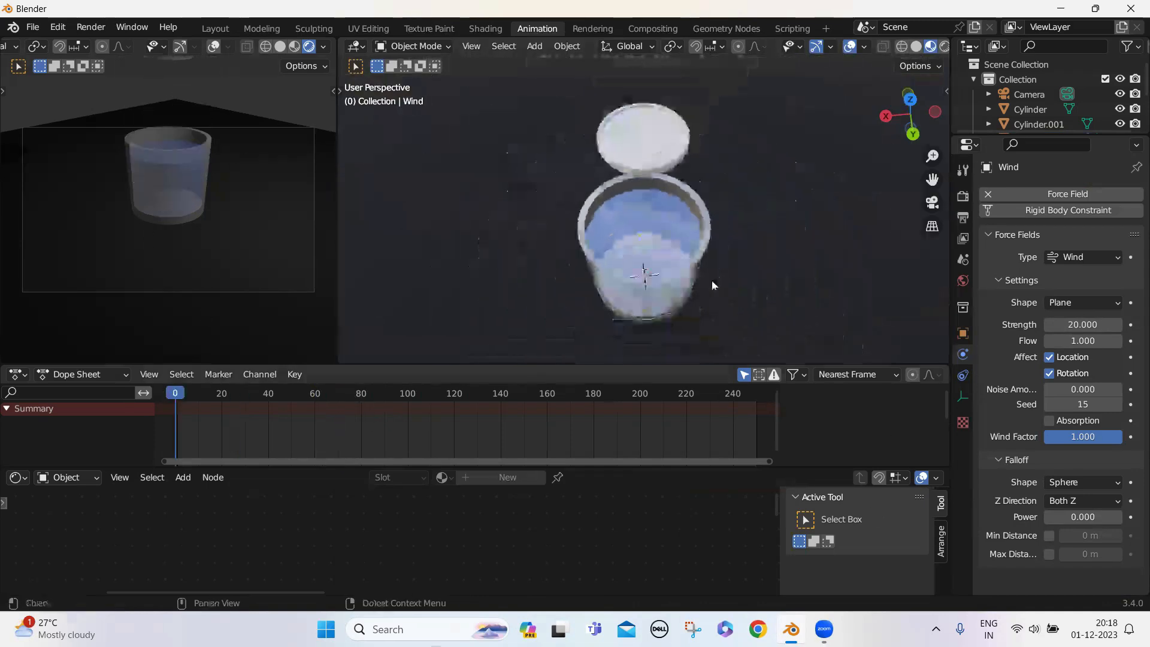
left_click(635, 134)
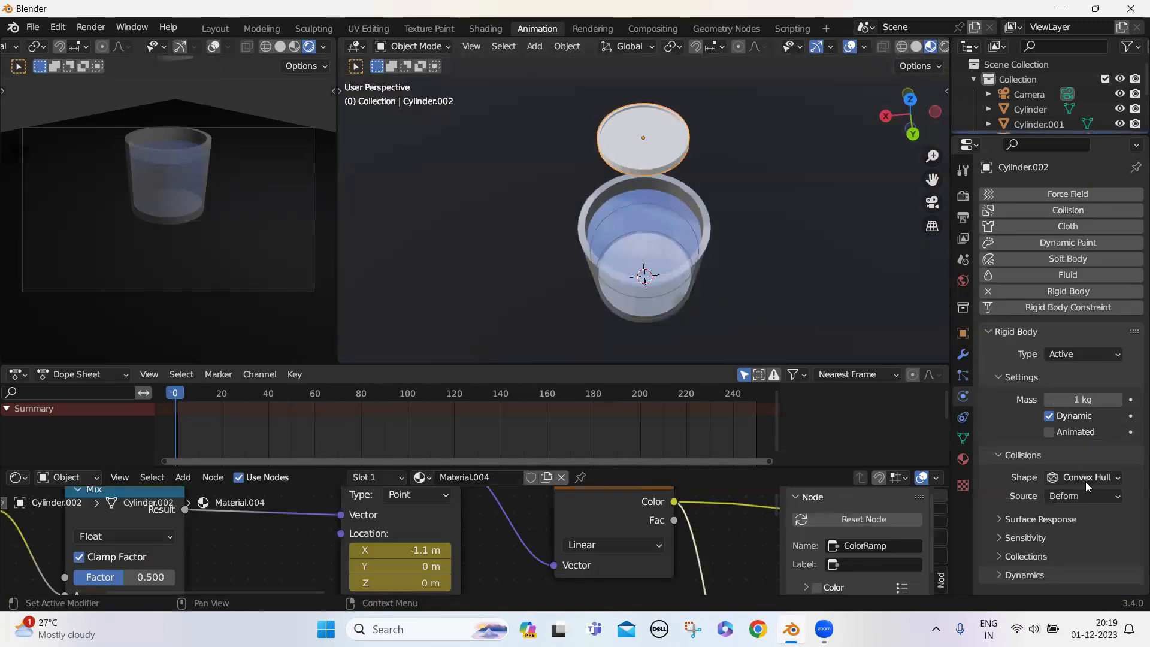
left_click(962, 376)
left_click(1083, 324)
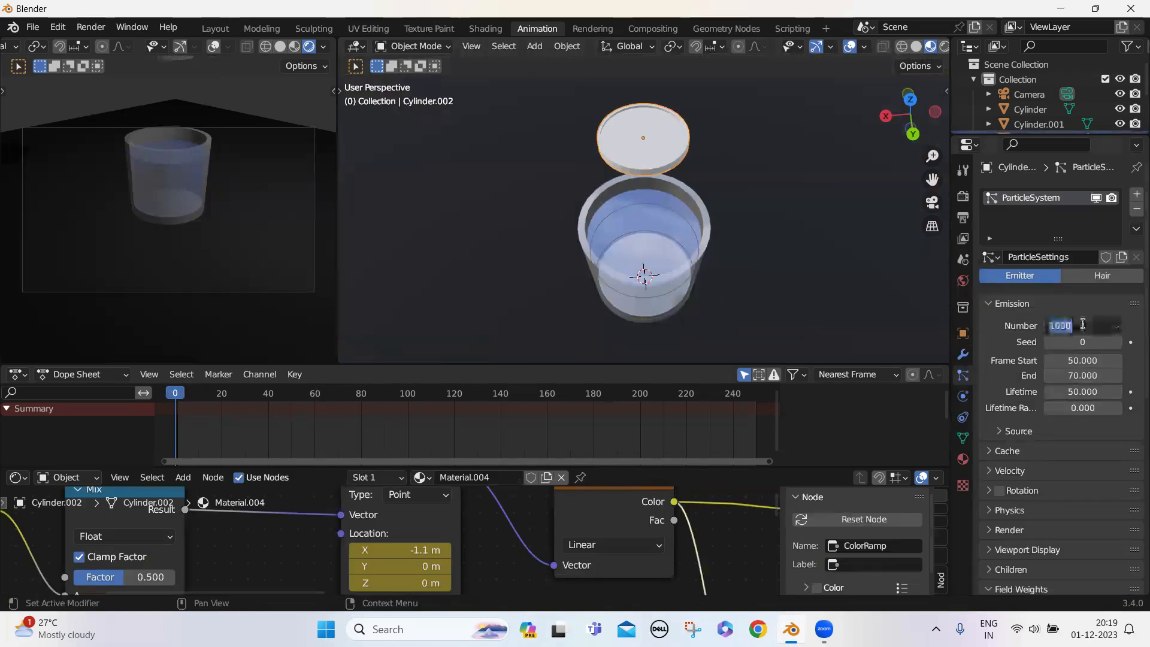
key("Return")
left_click(1089, 391)
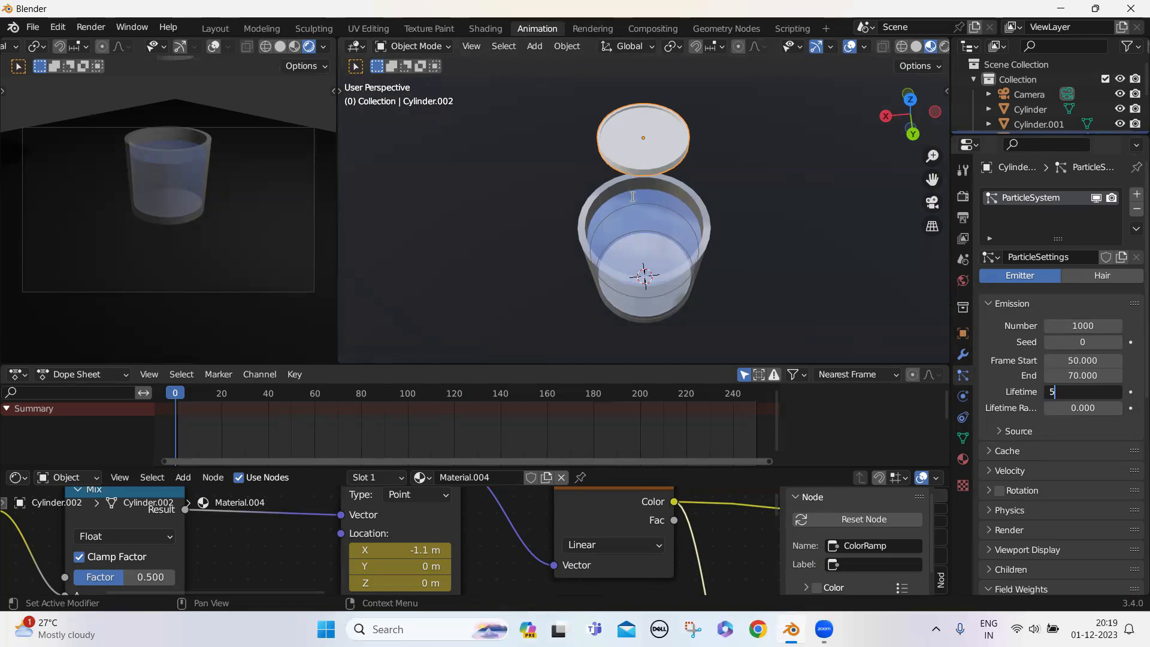
key("Return")
- Play the animation from frame 0 to check how the shorter-lived particles behave inside the glass
scroll(683, 170, "down", 4)
key("space")
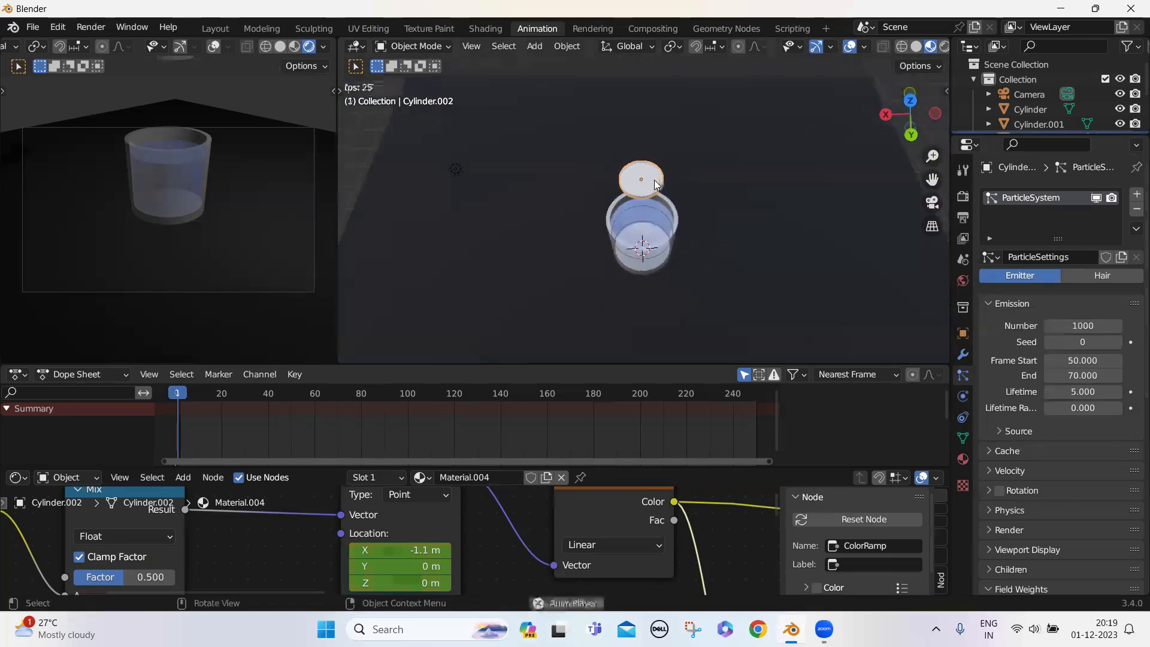
scroll(659, 216, "up", 3)
scroll(659, 216, "up", 4)
middle_click_drag(658, 226, 645, 165)
scroll(648, 202, "down", 4)
scroll(699, 270, "up", 4)
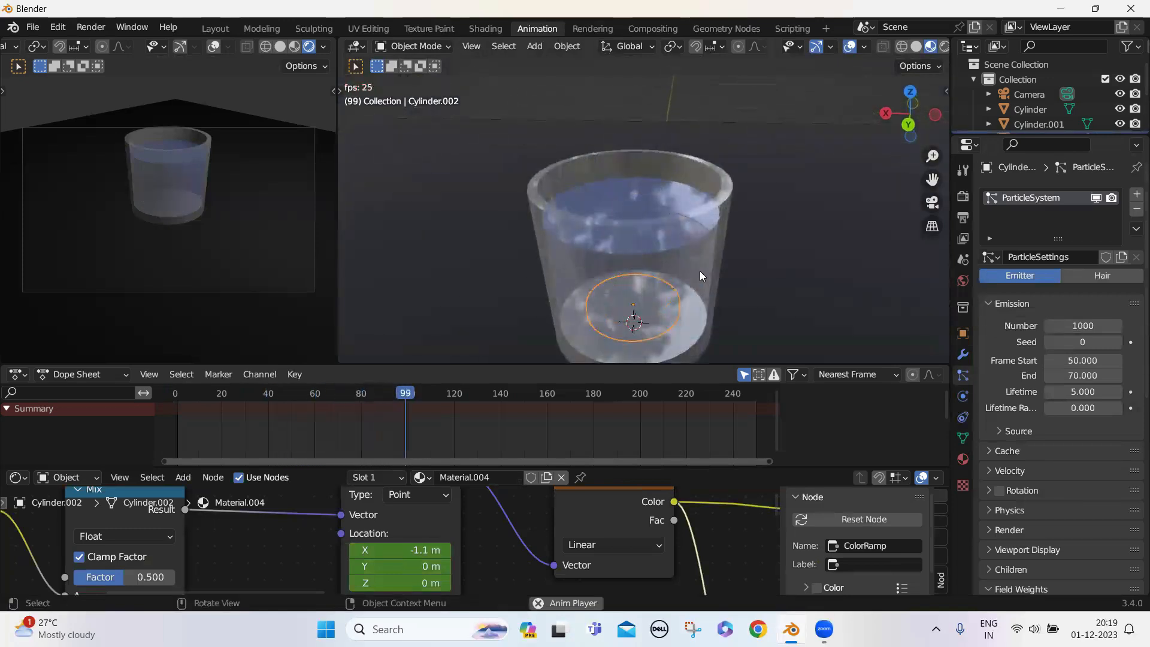
key("space")
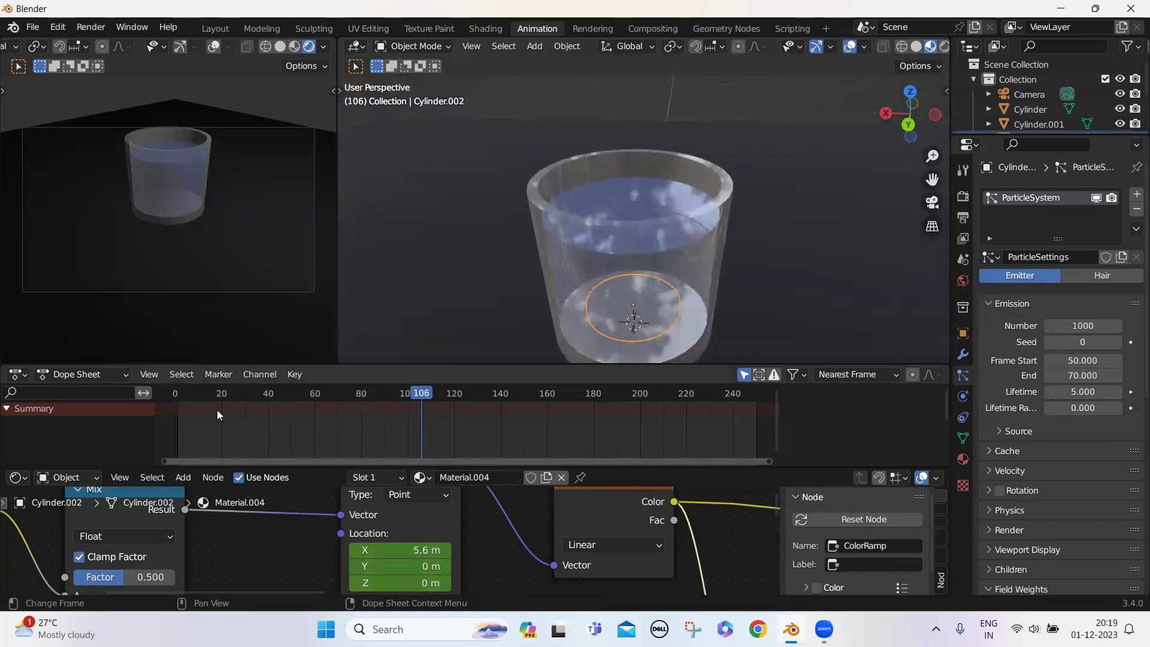
- Set the disc's particle Lifetime to 10 and Number to 712, and replay the animation from frame 0
key("shift+Left")
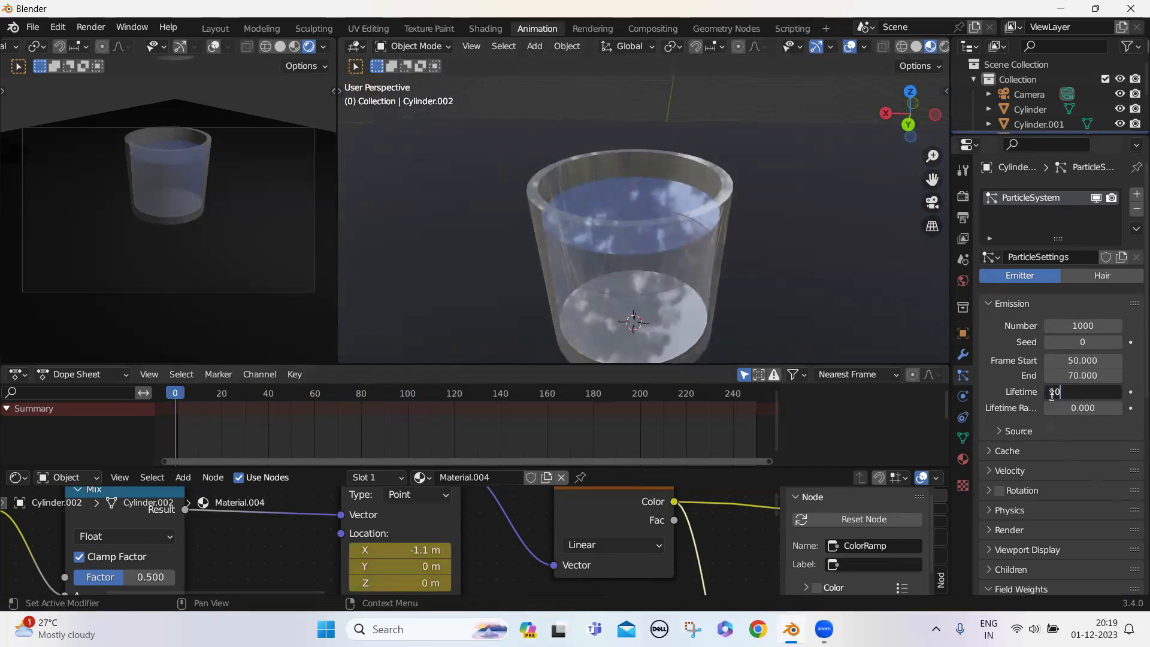
left_click(1076, 326)
mouse_move(1076, 325)
left_mouse_down()
mouse_move(1049, 325)
mouse_move(1072, 325)
mouse_move(1060, 325)
left_mouse_up()
key("space")
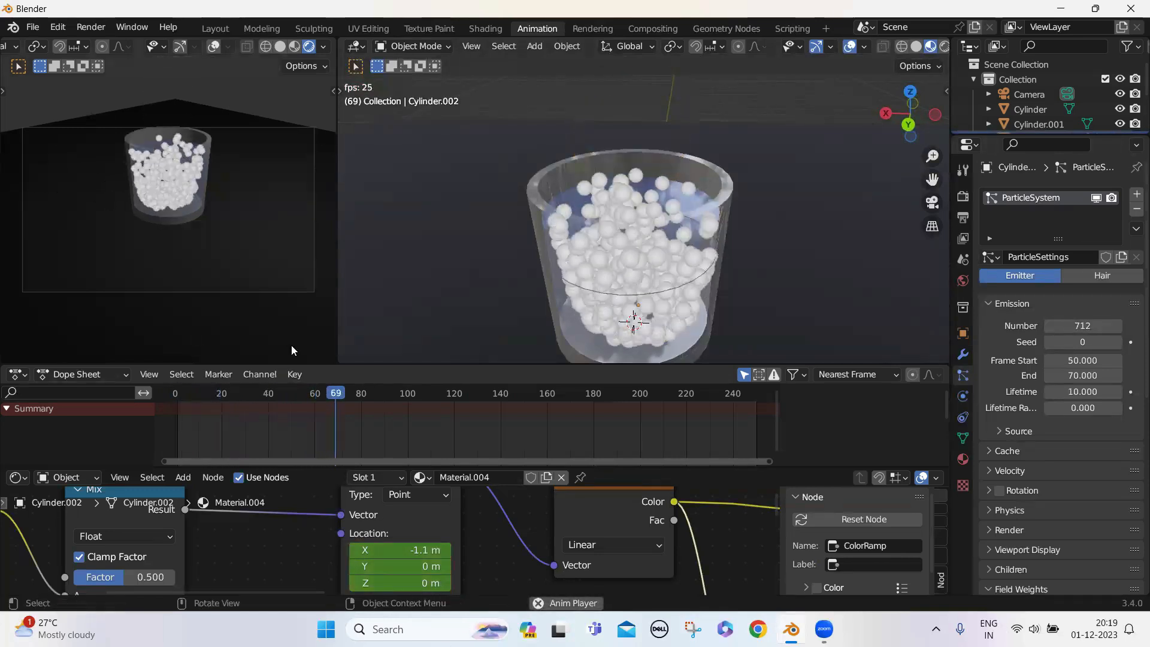
key("space")
mouse_move(699, 226)
middle_mouse_down()
mouse_move(699, 191)
mouse_move(704, 212)
middle_mouse_up()
scroll(699, 191, "up", 1)
scroll(700, 193, "up", 2)
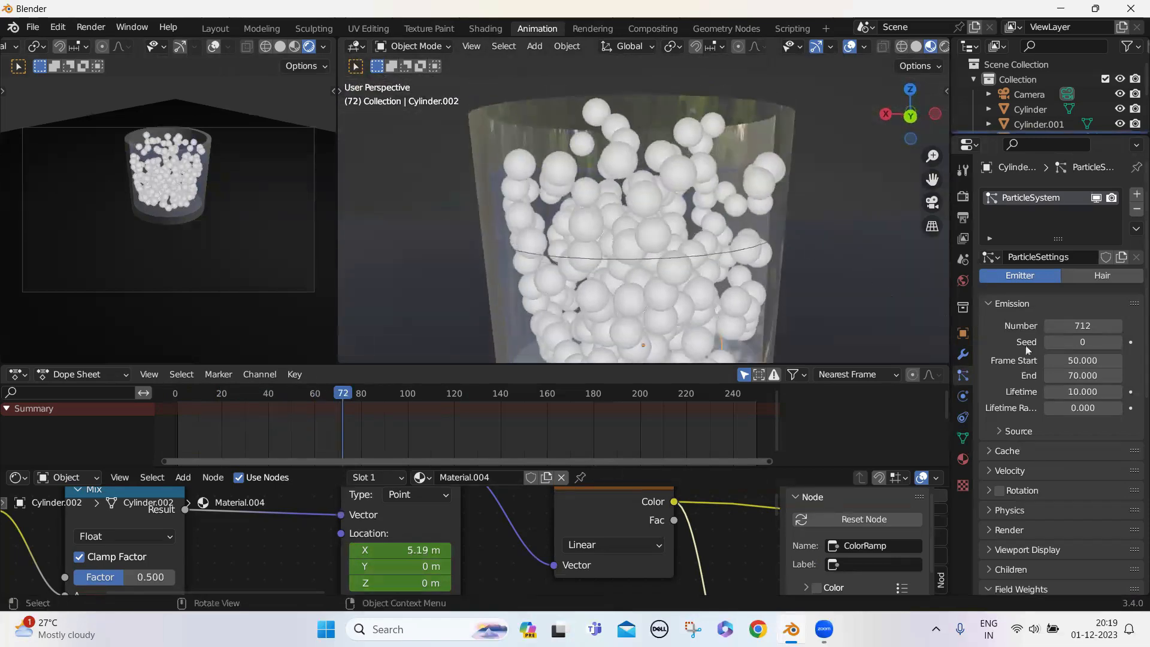
- Set the disc's particle Lifetime to 8
left_click(1100, 391)
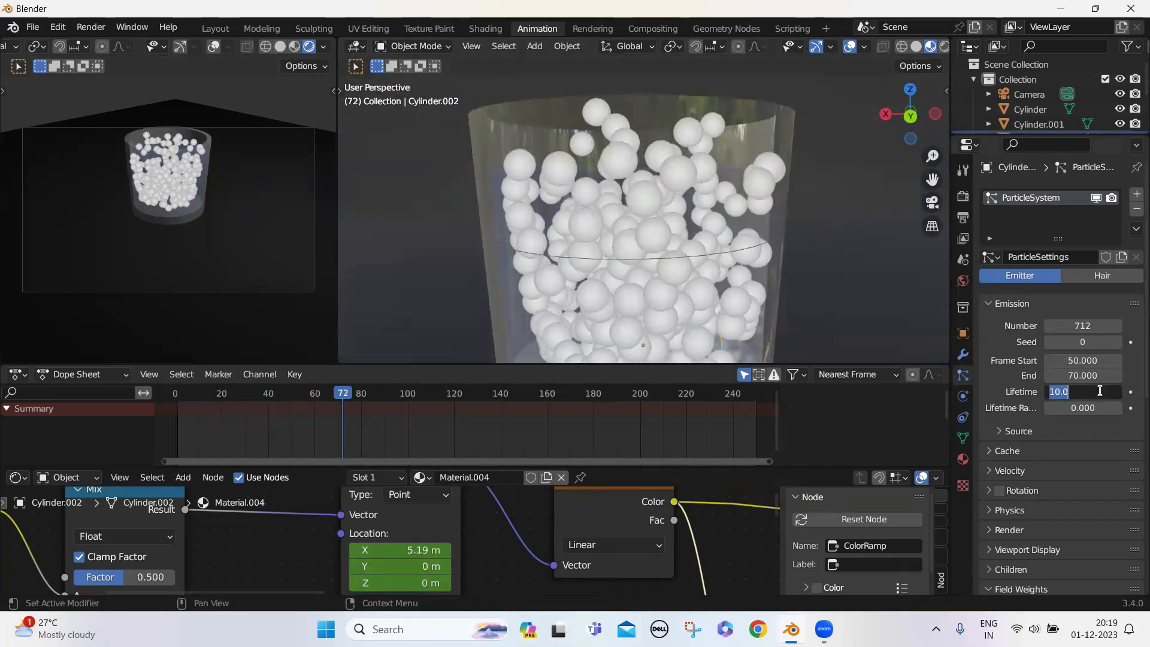
type("8")
key("Return")
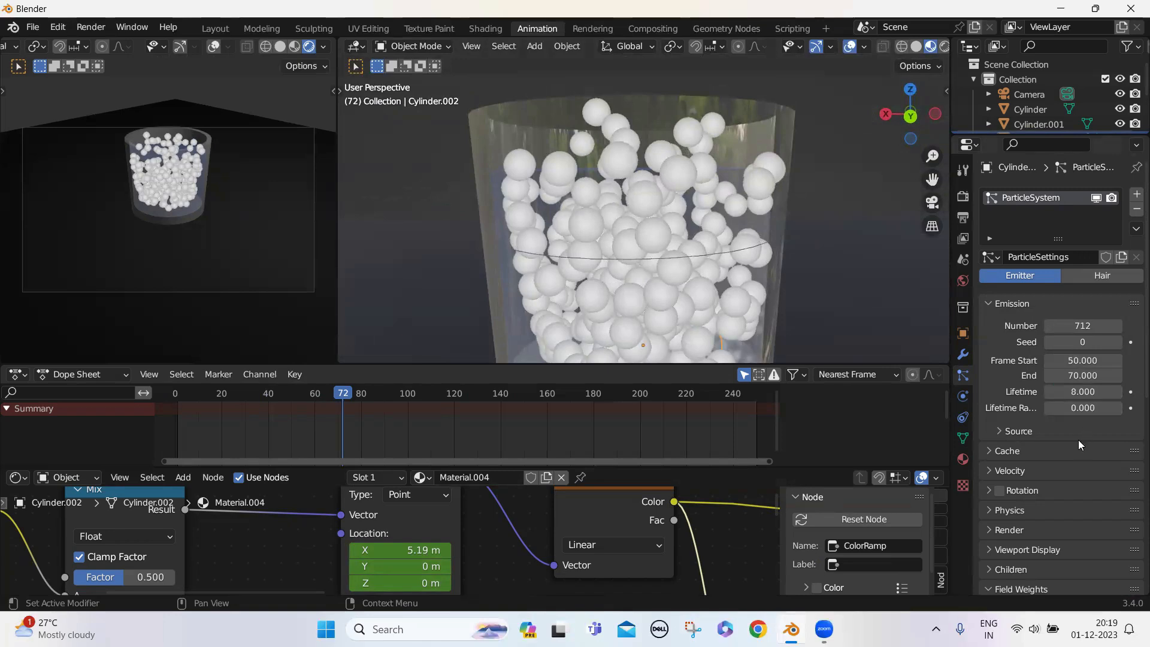
- Replay the animation from frame 0 to check the particles, and reduce the particle Number to 572
left_click(319, 396)
left_click_drag(218, 397, 175, 396)
key("space")
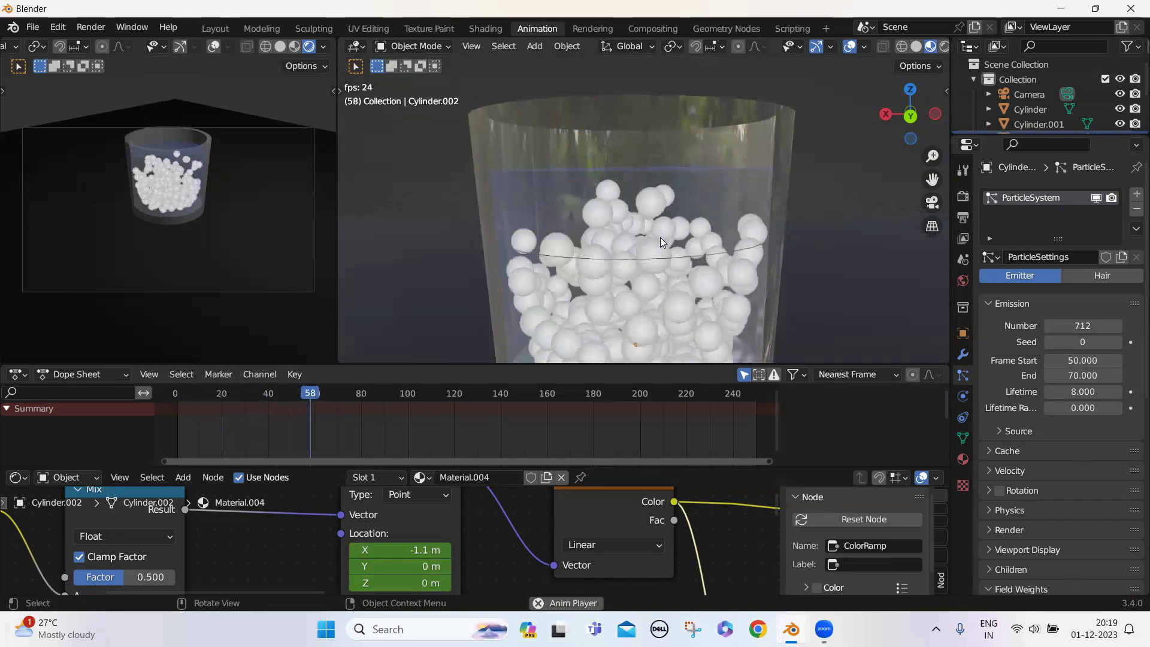
middle_click_drag(658, 204, 667, 257)
scroll(667, 257, "down", 3)
key("space")
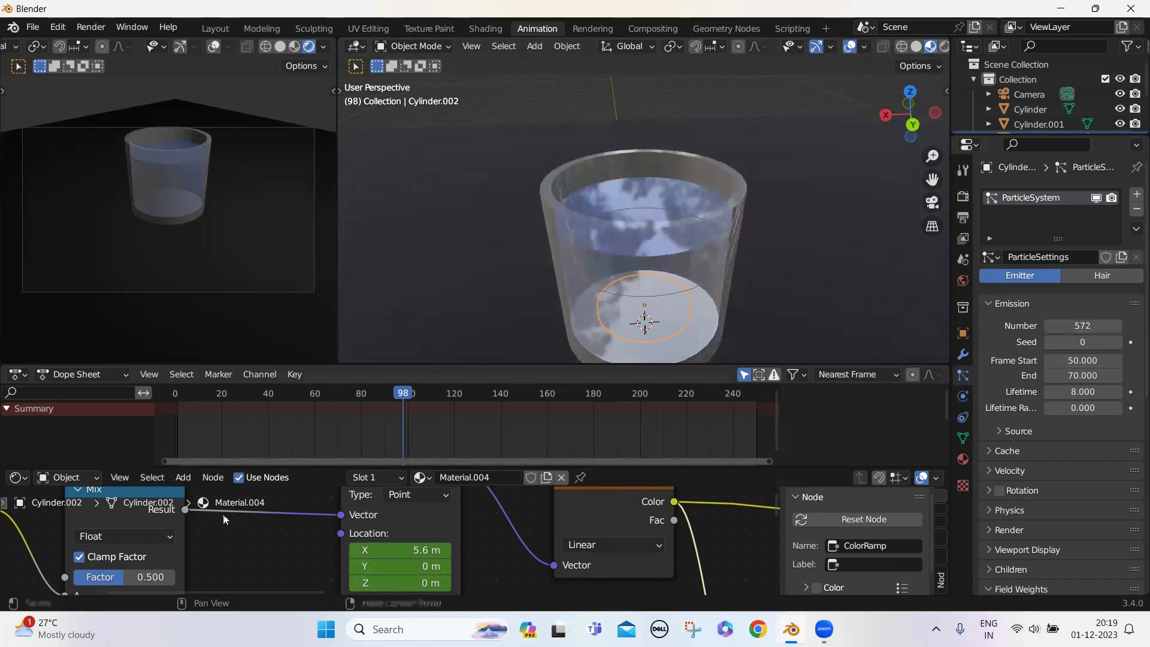
- Replay the animation from frame 0 up to frame 70 to check the reduced number of particles in the glass
left_click_drag(357, 389, 157, 393)
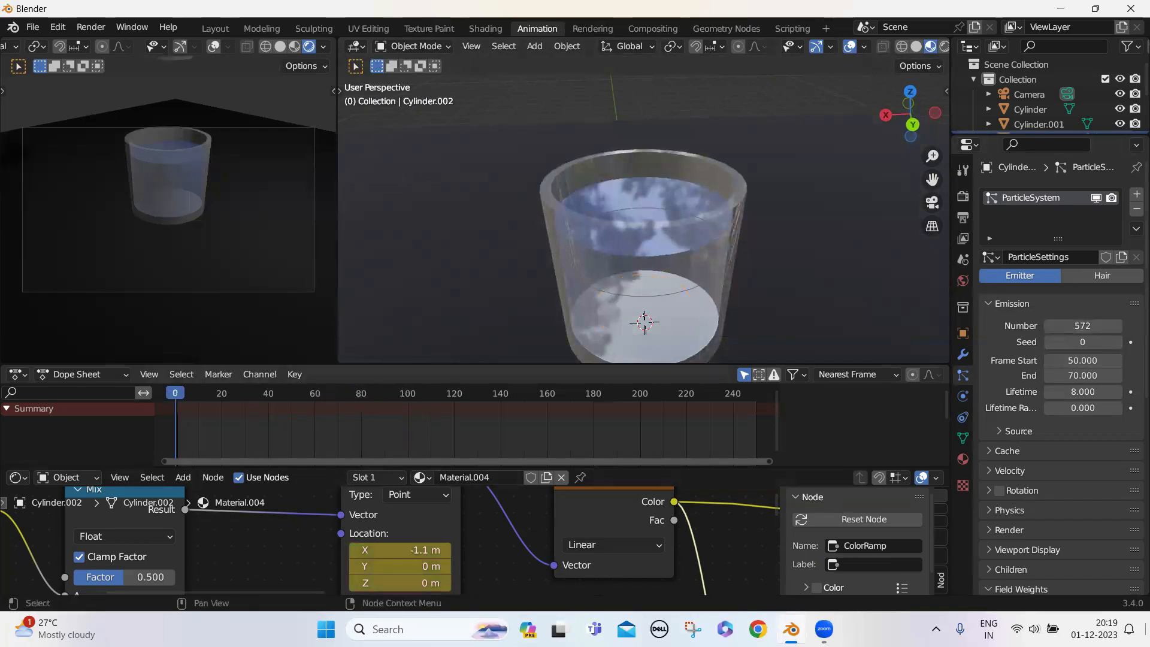
key("space")
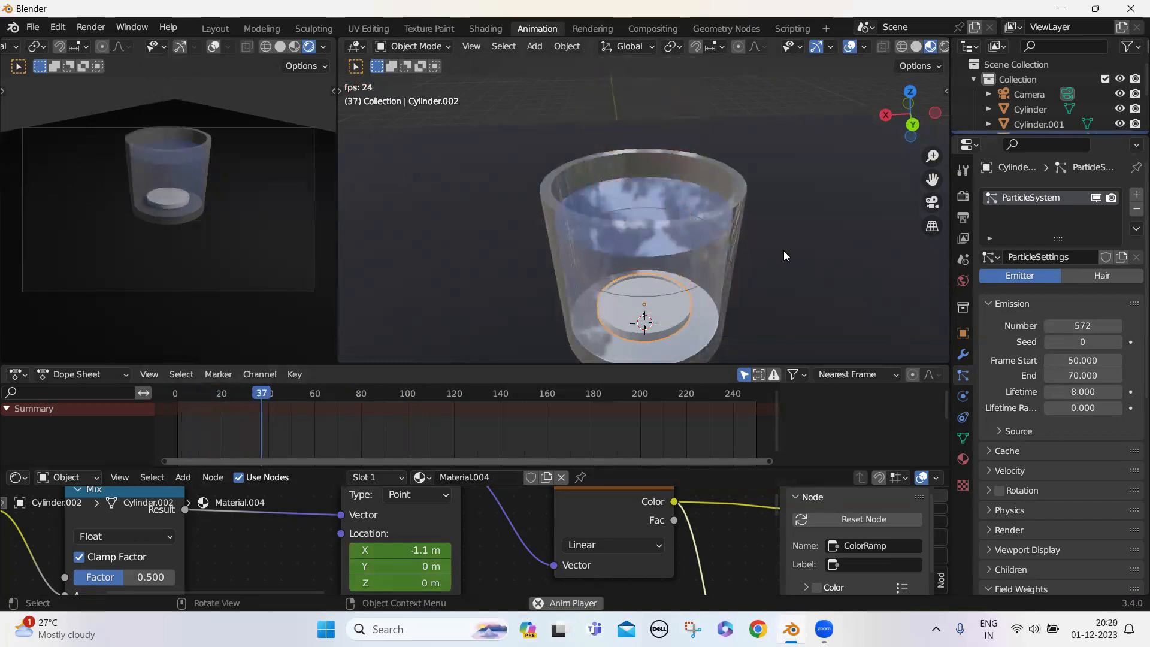
key("space")
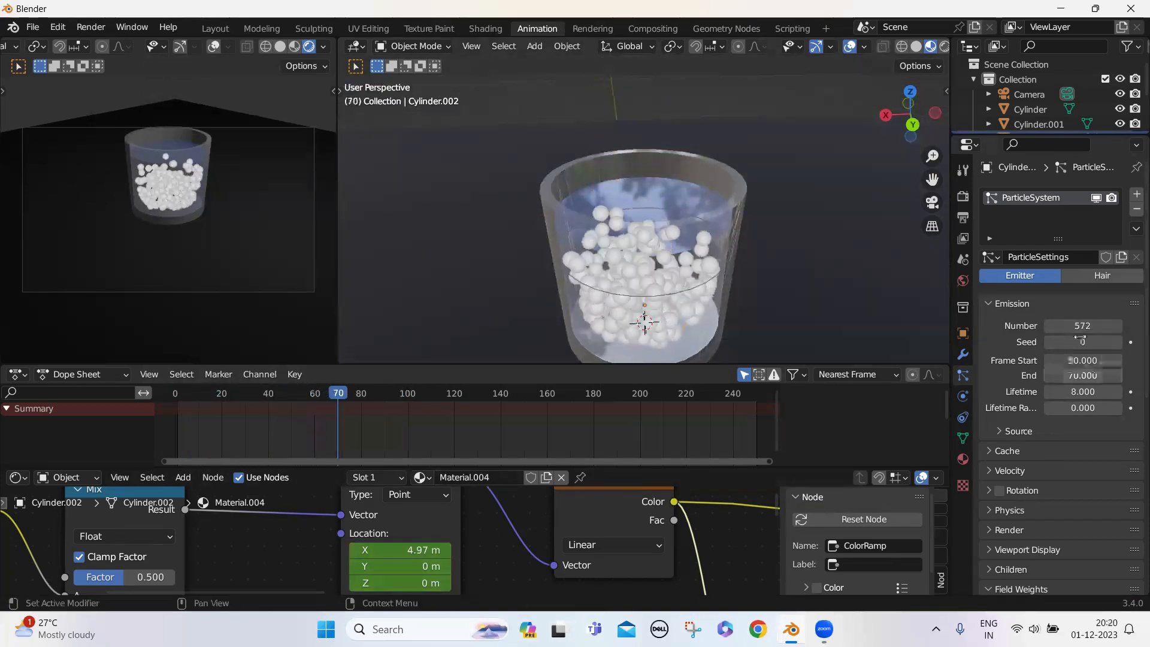
- Reduce the disc's particle Number to 345 and replay the animation from frame 0 to check the particles
left_click_drag(1083, 326, 1036, 326)
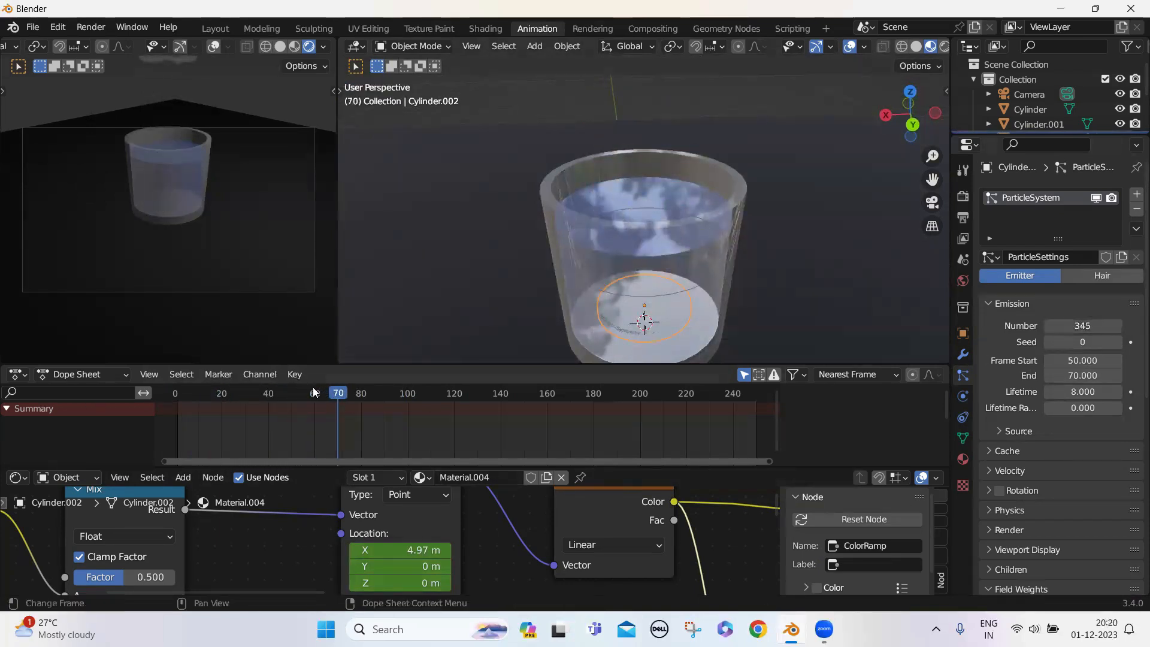
left_click_drag(332, 391, 175, 393)
key("space")
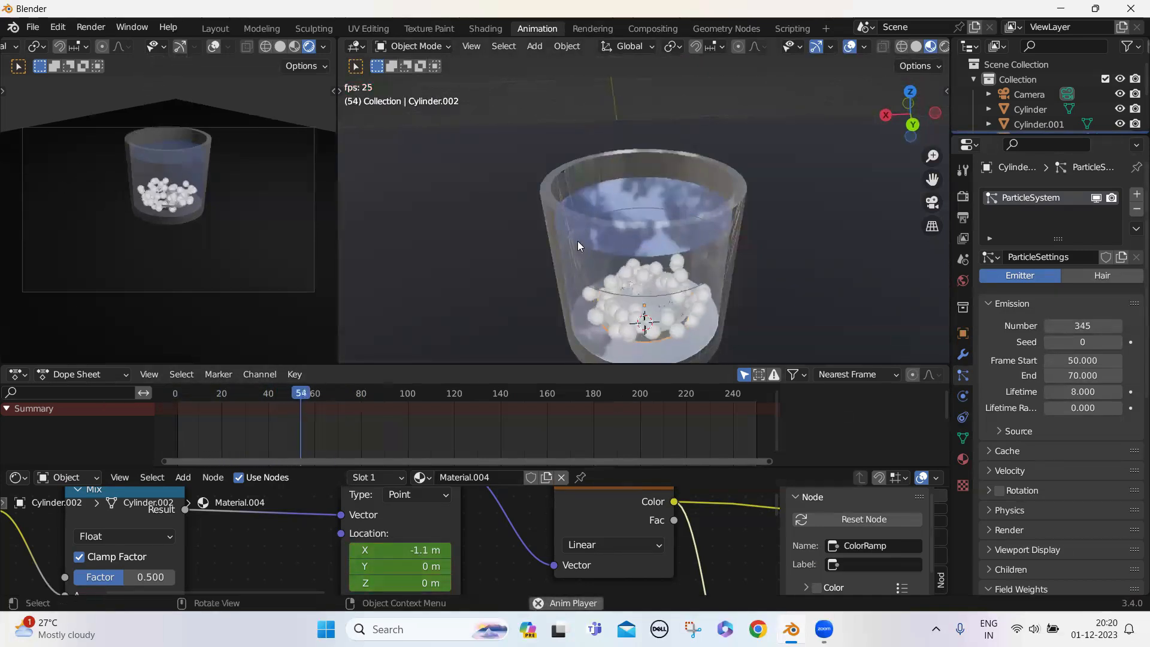
key("space")
left_click_drag(369, 397, 160, 417)
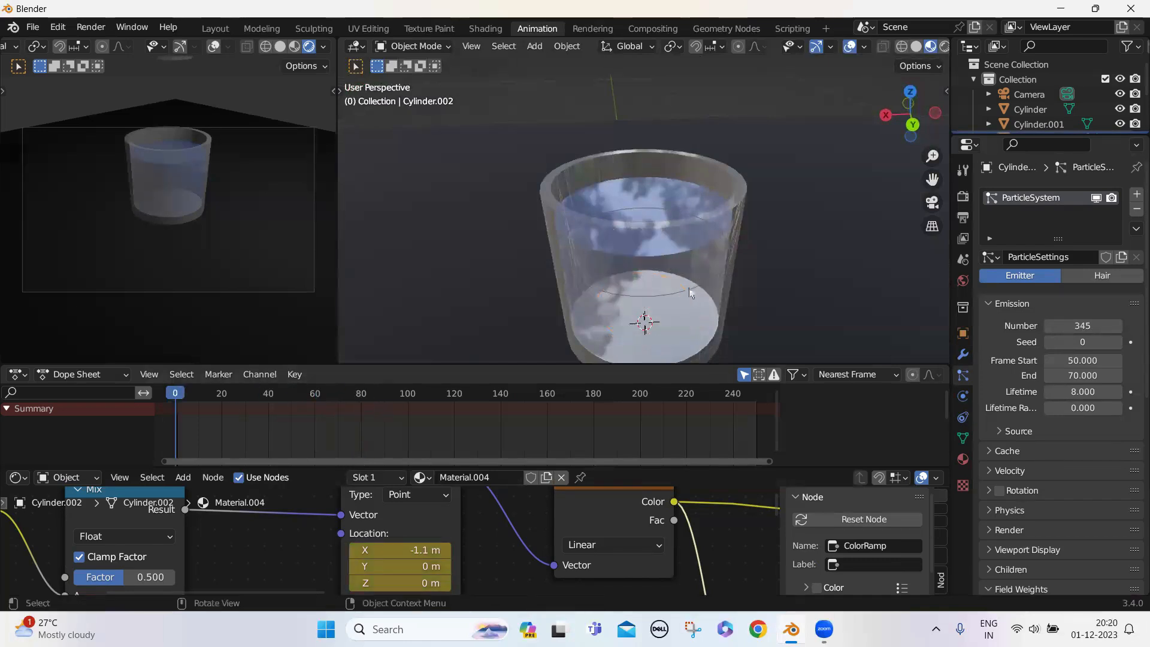
- Add a UV sphere and move it down along the Z axis until it sits below the glass
scroll(689, 295, "down", 5)
middle_click_drag(698, 243, 639, 254)
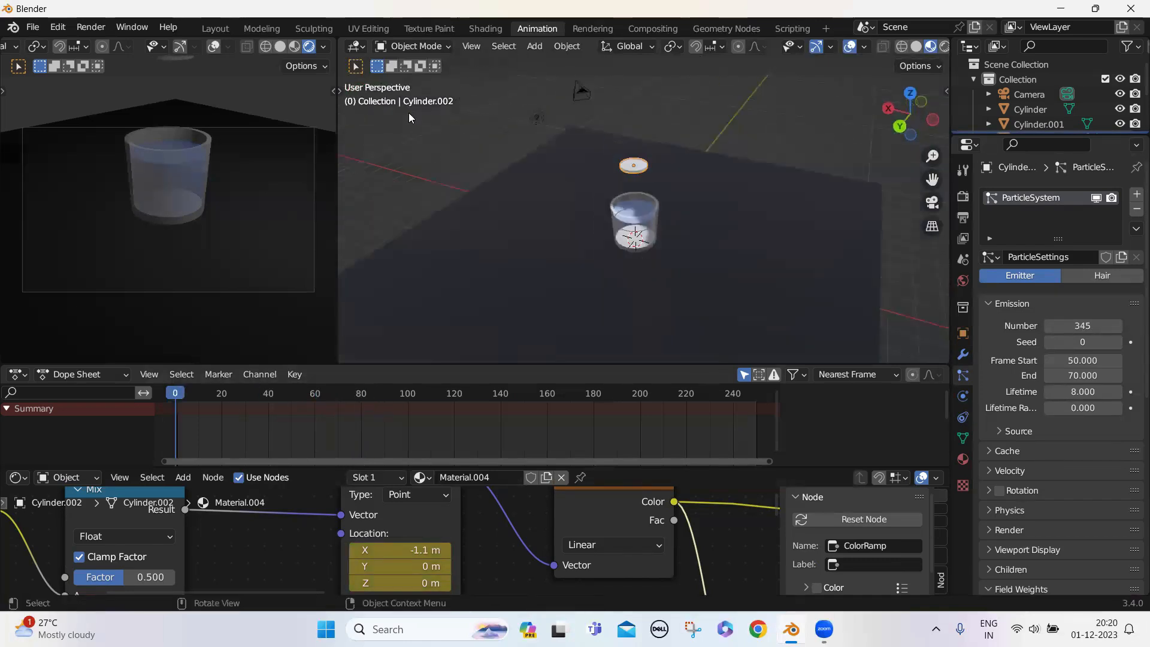
left_click(534, 46)
mouse_move(557, 63)
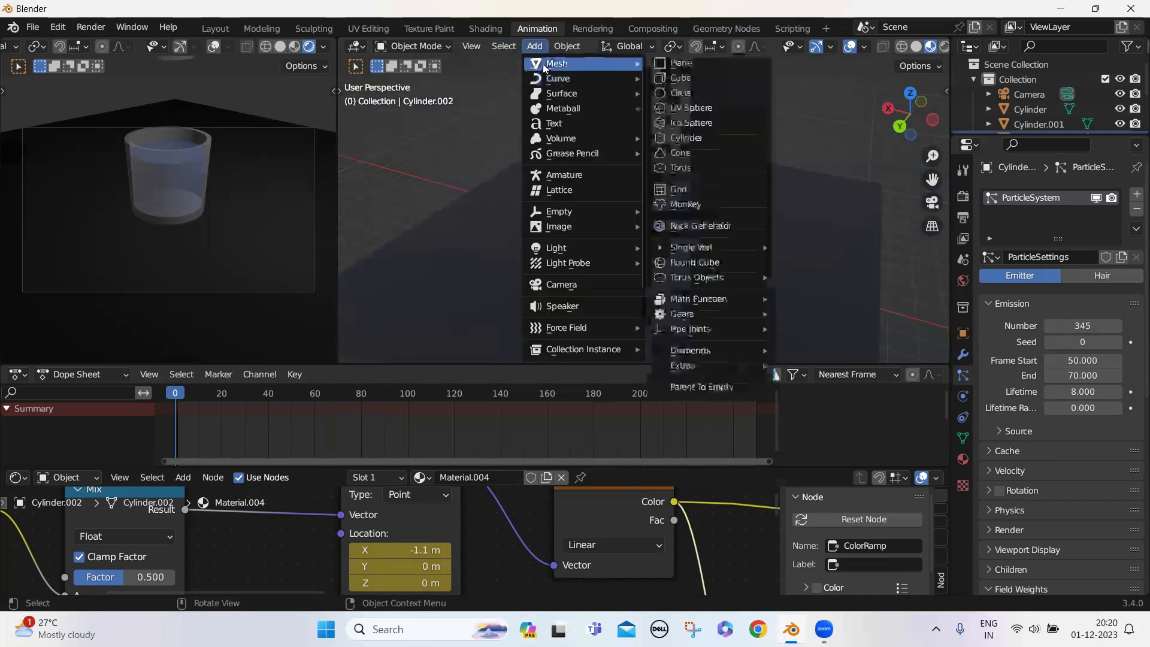
left_click(668, 110)
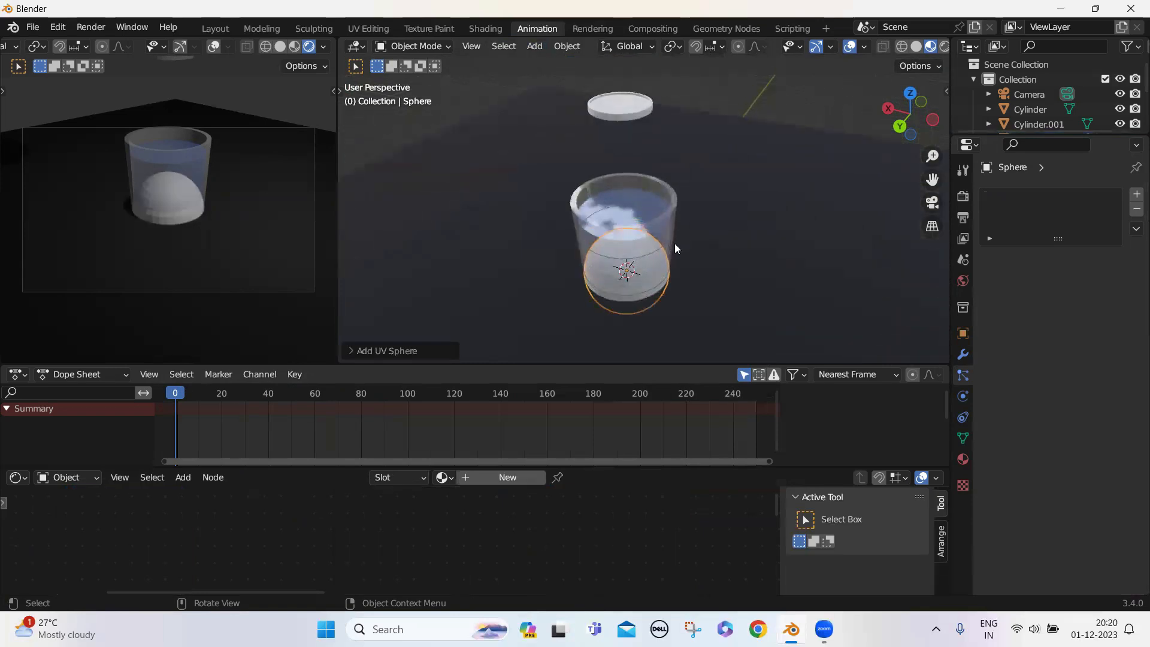
key("g")
key("z")
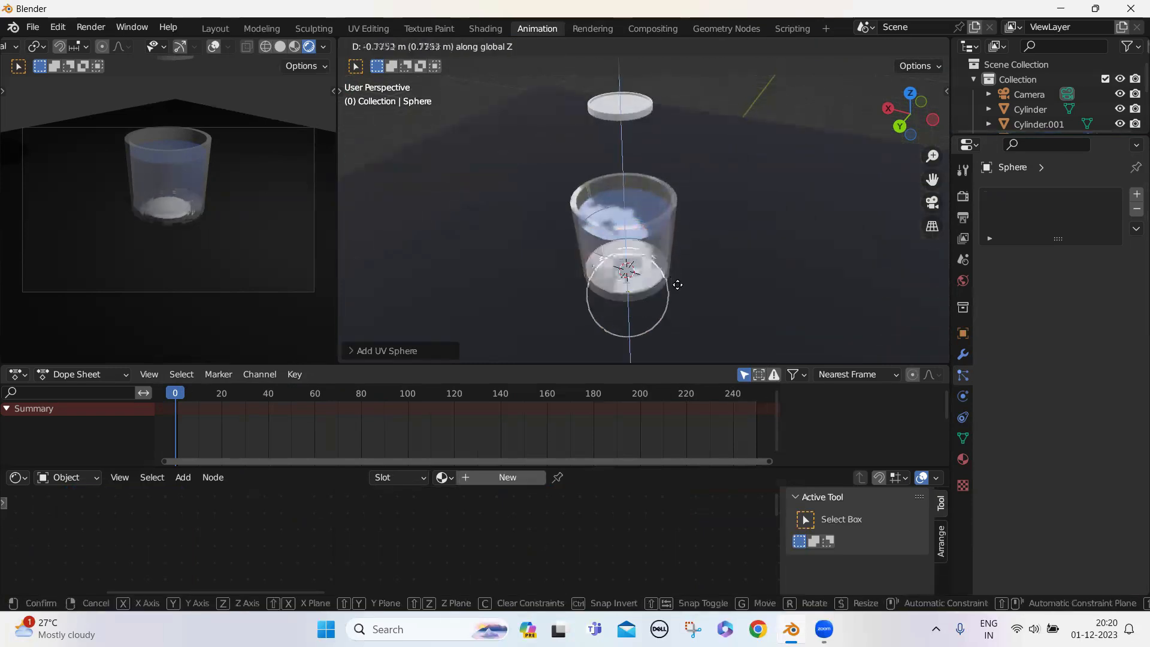
left_click(677, 311)
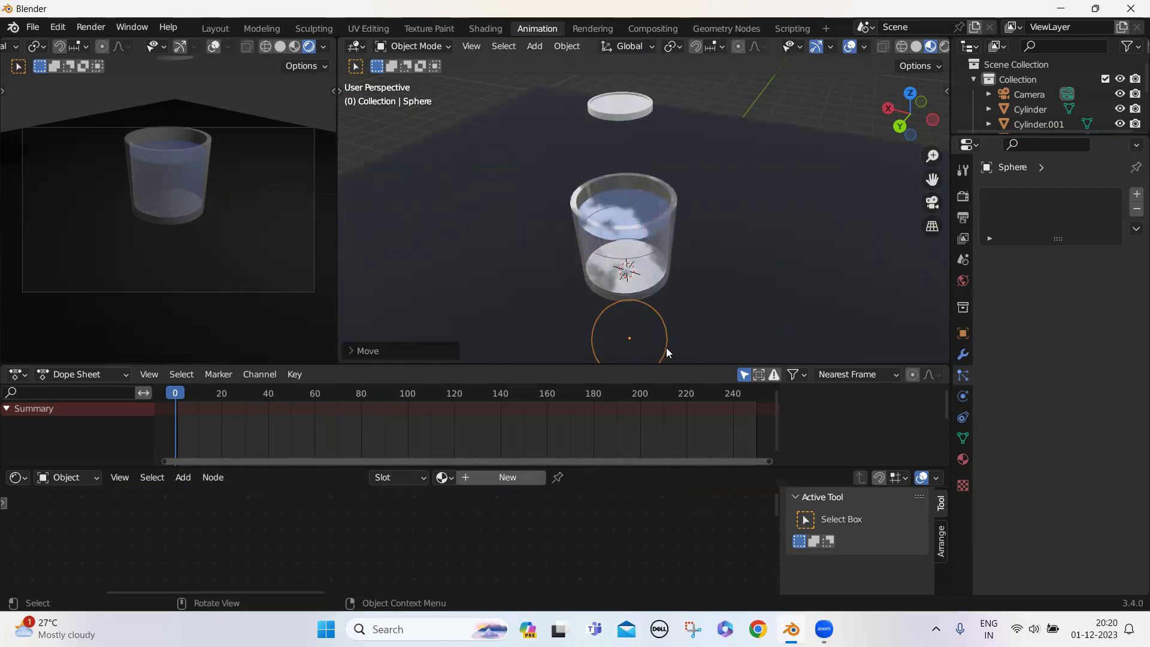
- Apply smooth shading to the sphere below the glass
key("KP_Decimal")
scroll(663, 321, "up", 1)
scroll(660, 265, "up", 3)
middle_click_drag(661, 292, 601, 259)
scroll(660, 266, "down", 2)
scroll(660, 264, "down", 4)
scroll(651, 238, "up", 2)
right_click(649, 234)
left_click(650, 233)
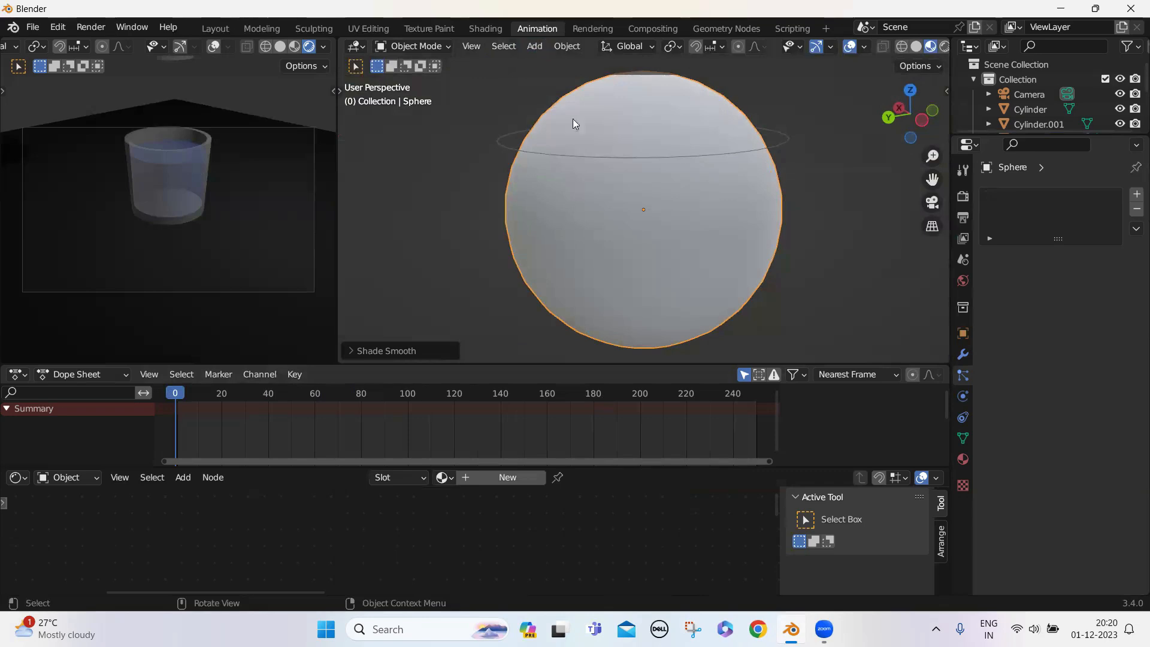
- In the Shading workspace, assign Material.001 to the sphere and make it a single-user copy
left_click(480, 33)
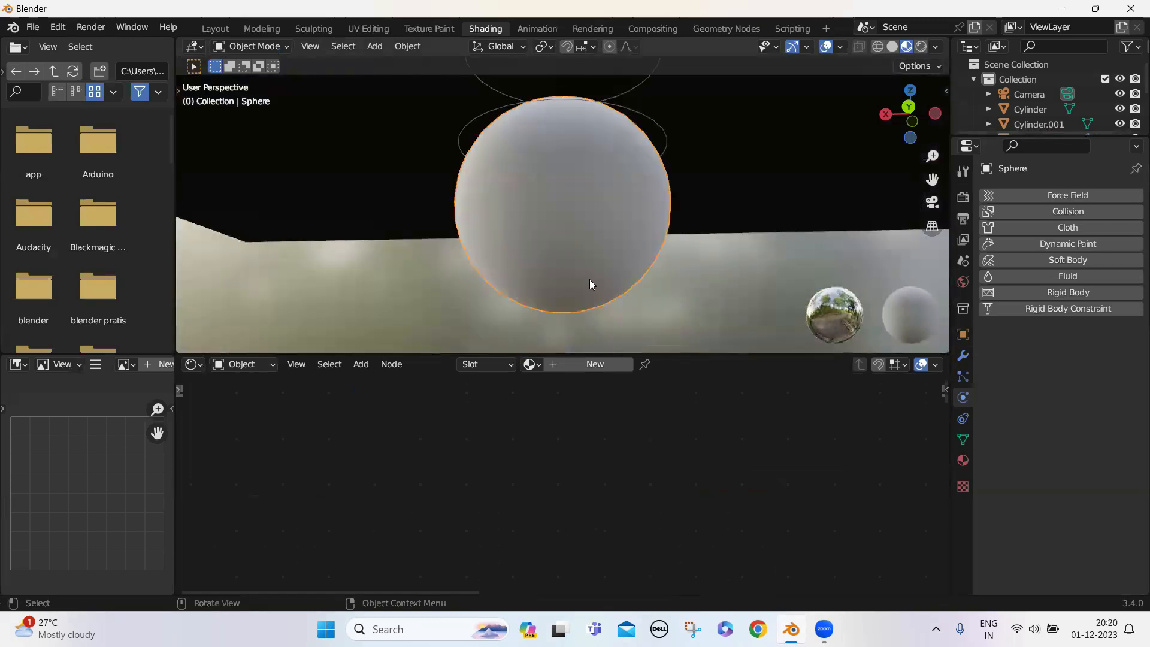
left_click(532, 364)
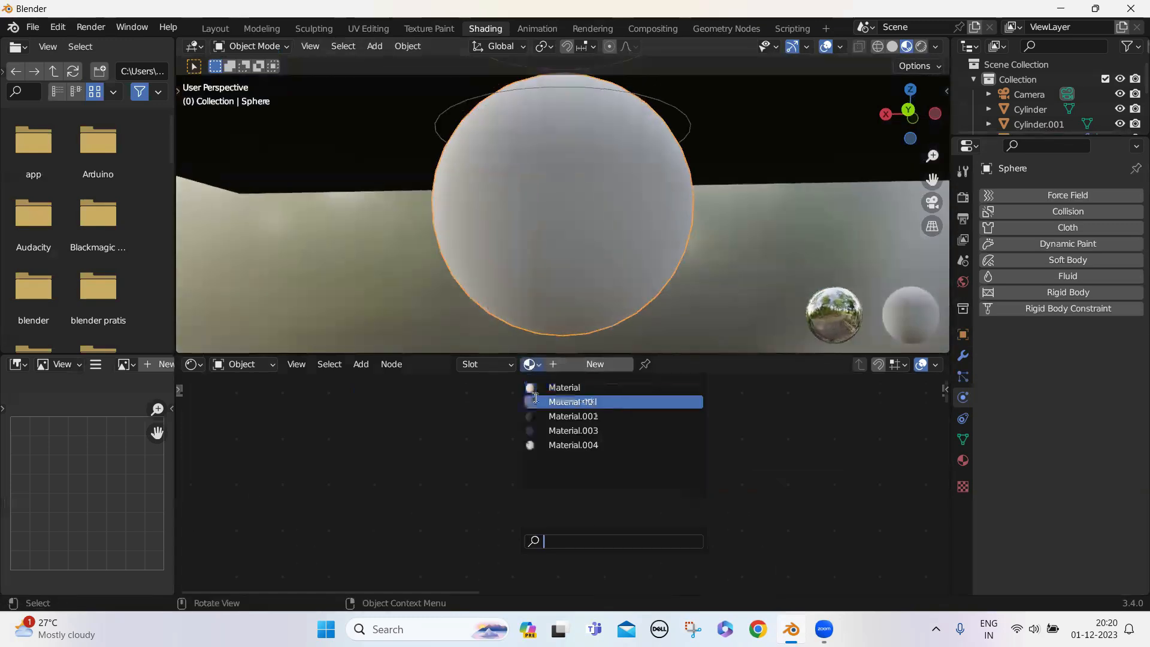
left_click(543, 417)
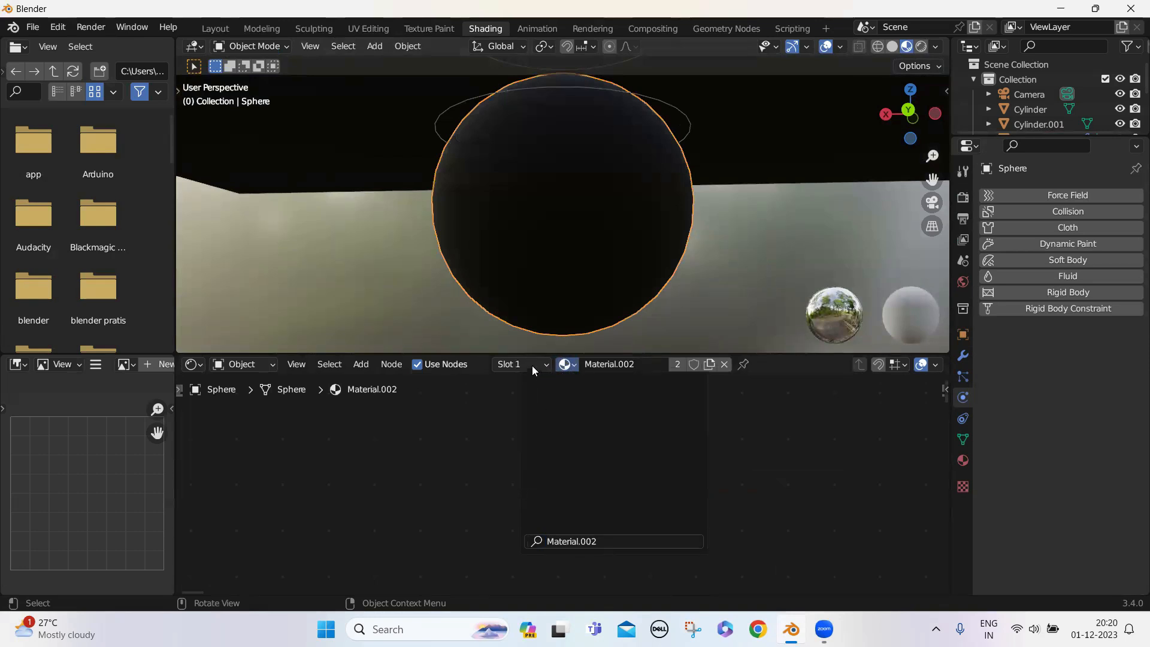
left_click(579, 366)
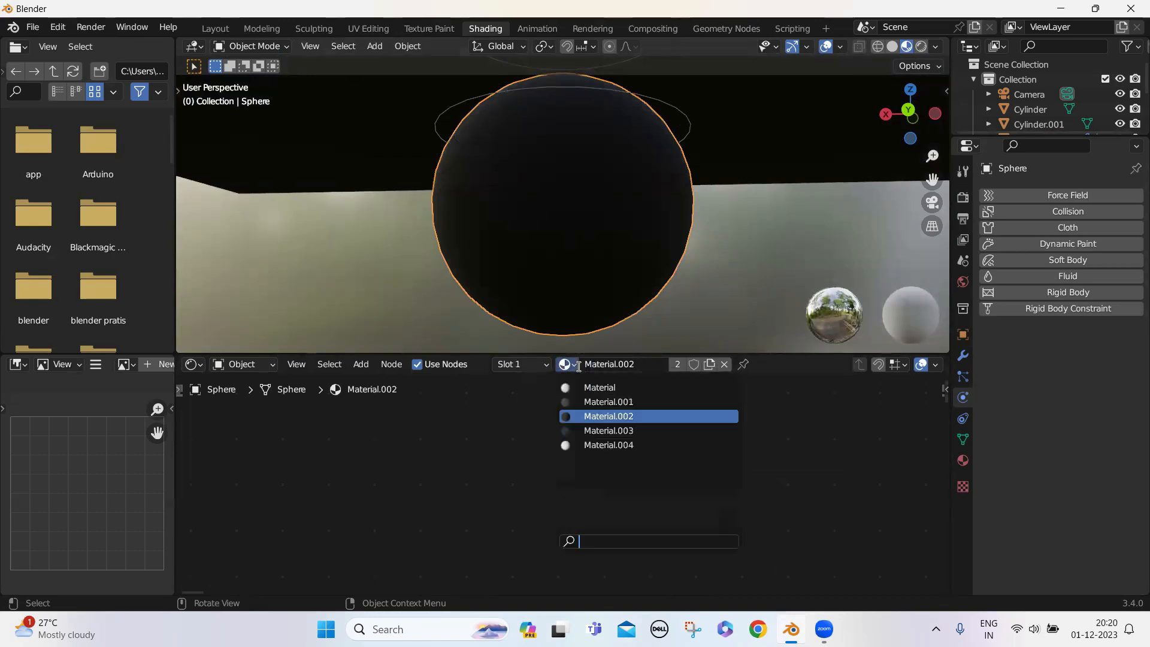
left_click(570, 401)
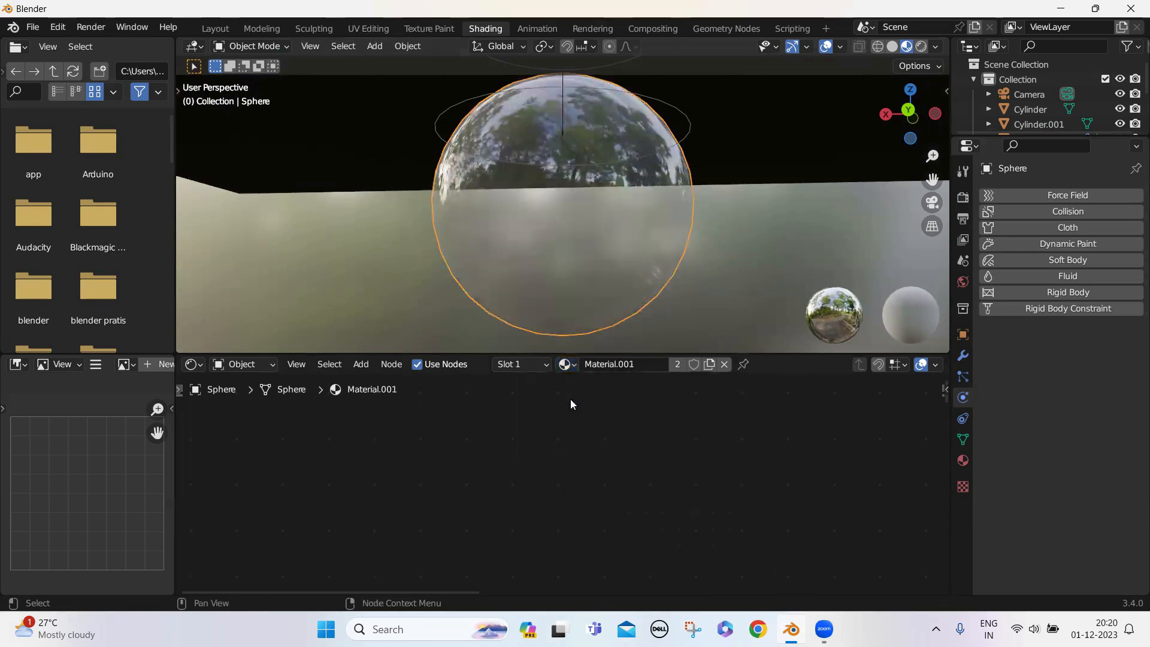
middle_click_drag(577, 244, 596, 285)
scroll(598, 288, "down", 1)
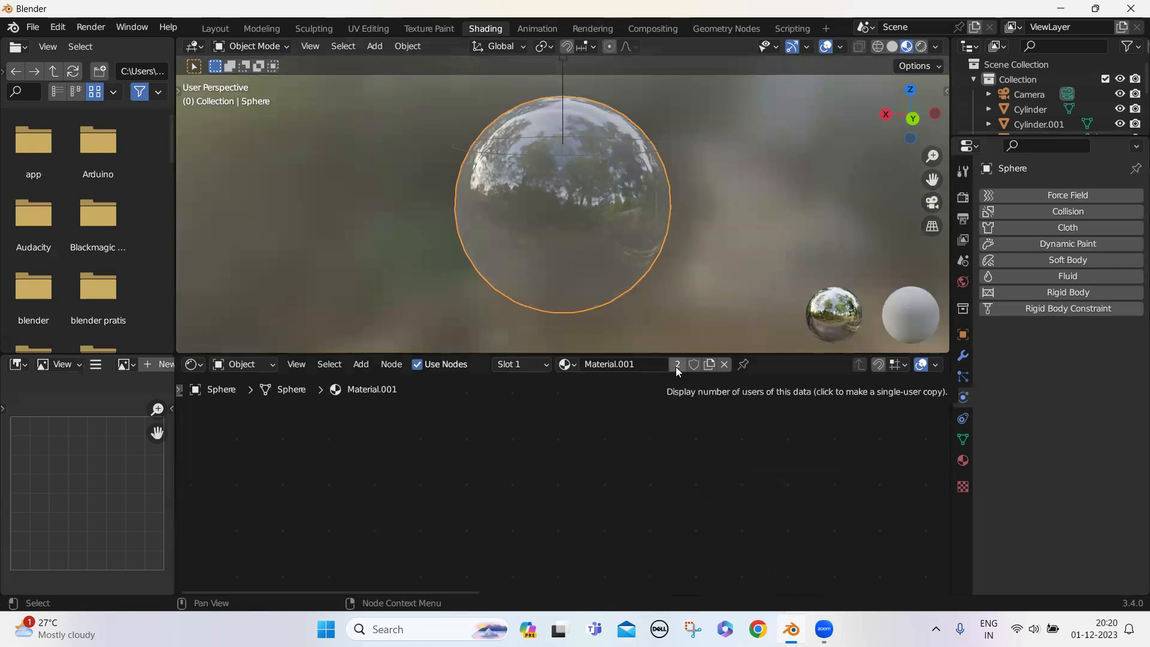
left_click(677, 365)
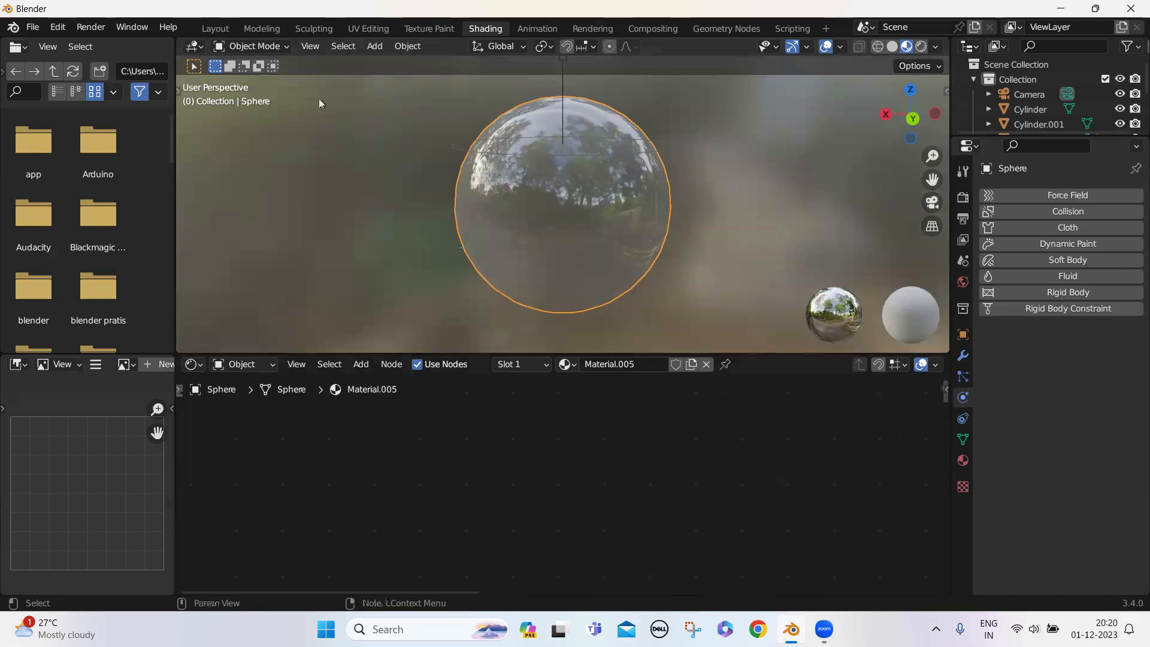
- Set the sphere material's Metallic to 0.737 and its Mix Shader factor to 0.629
middle_click_drag(584, 224, 569, 234)
scroll(576, 472, "down", 8)
middle_click_drag(577, 472, 488, 410)
scroll(638, 519, "up", 8)
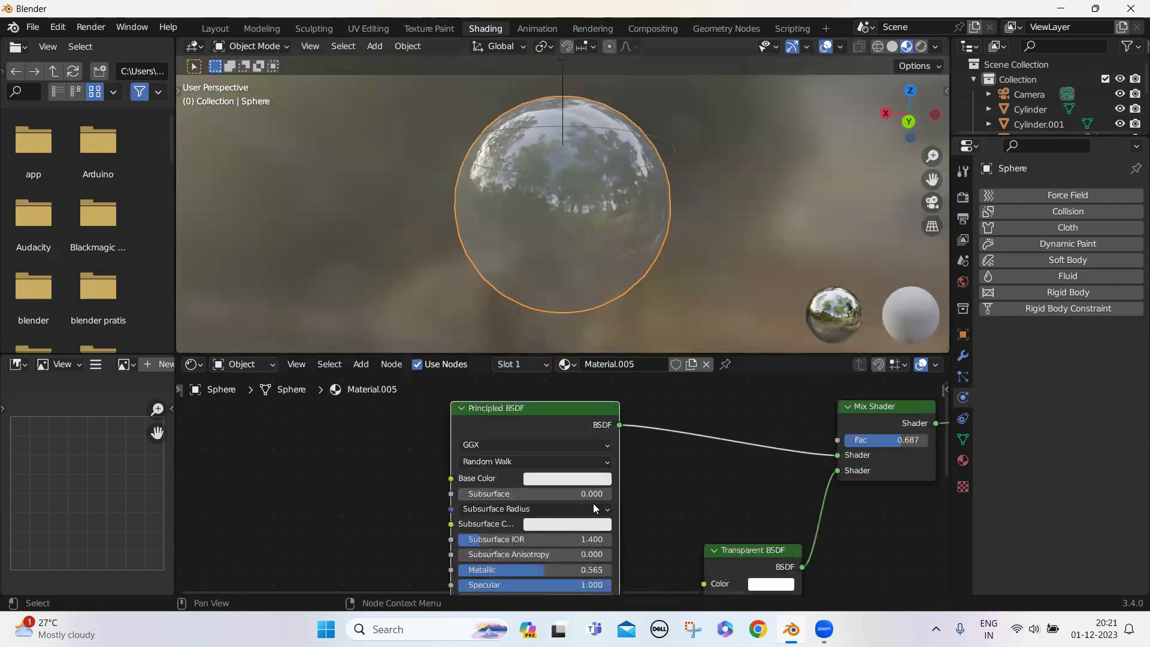
scroll(655, 416, "up", 2)
middle_click_drag(638, 515, 652, 420)
left_click_drag(566, 448, 612, 448)
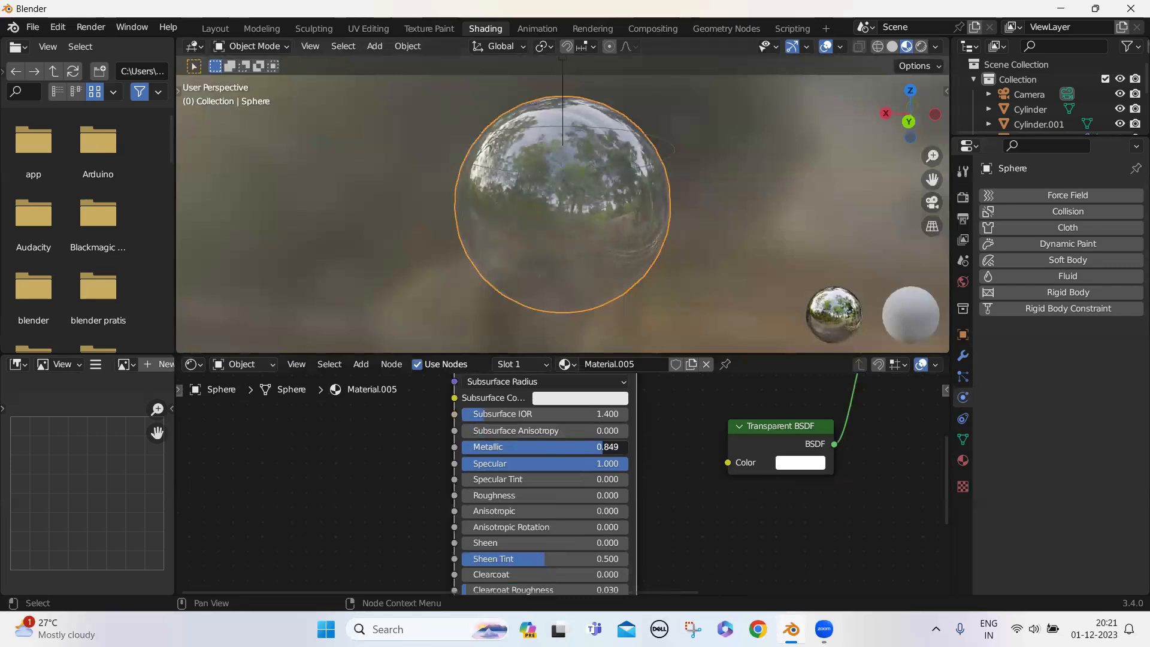
middle_click_drag(769, 490, 652, 579)
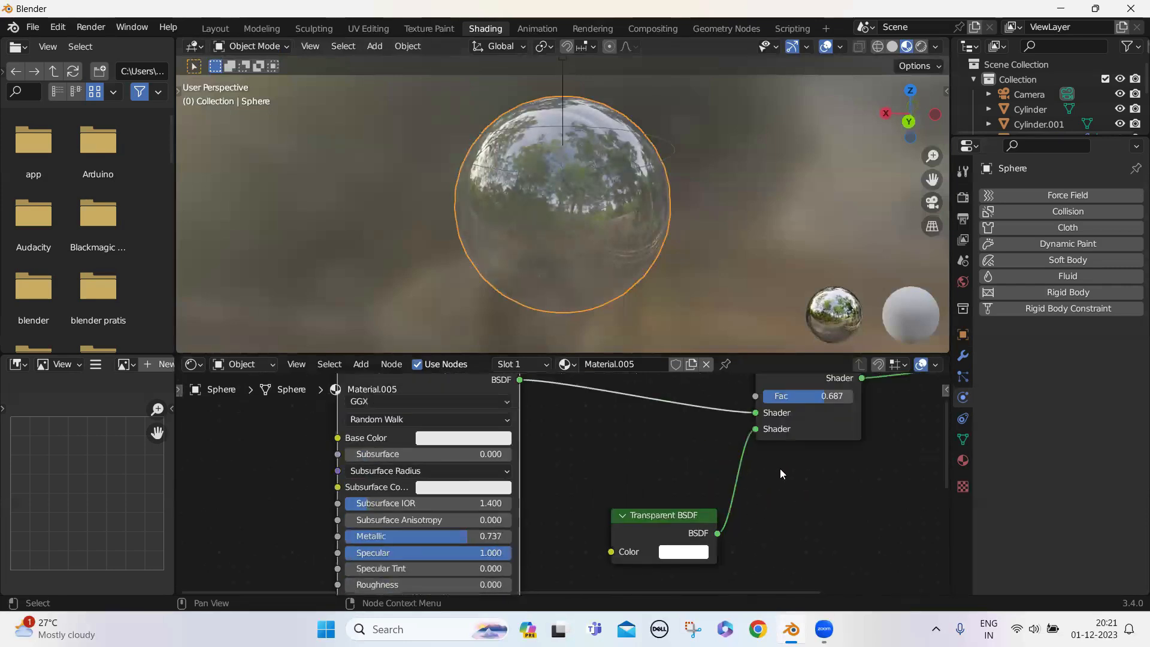
left_click_drag(821, 396, 808, 396)
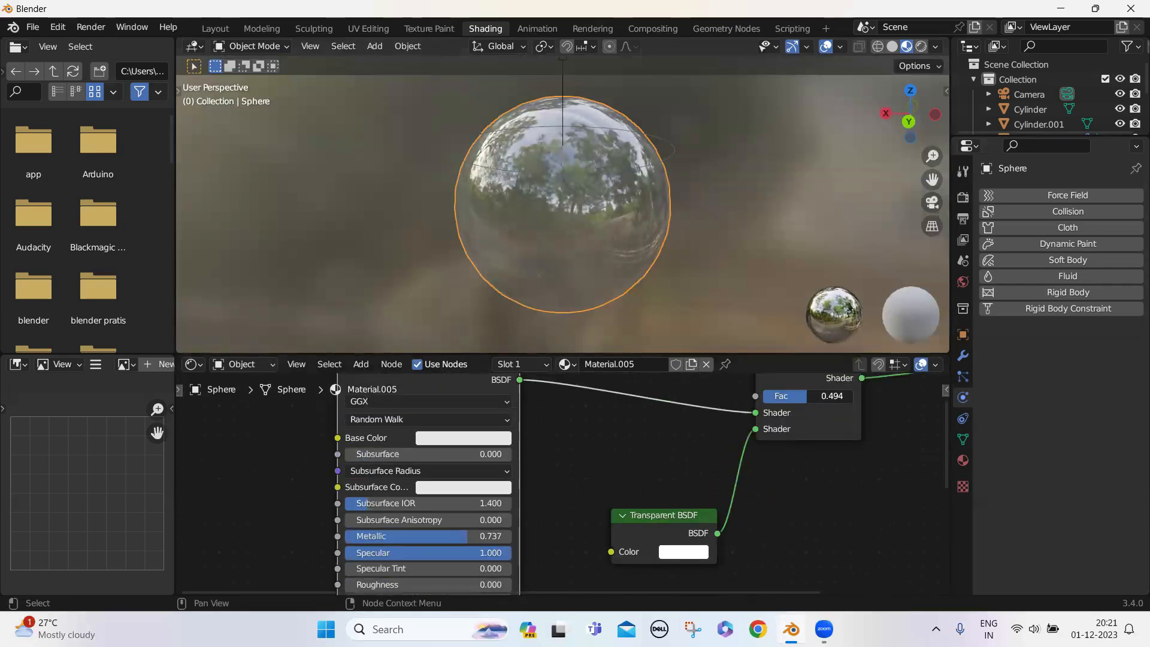
middle_click_drag(577, 261, 561, 288)
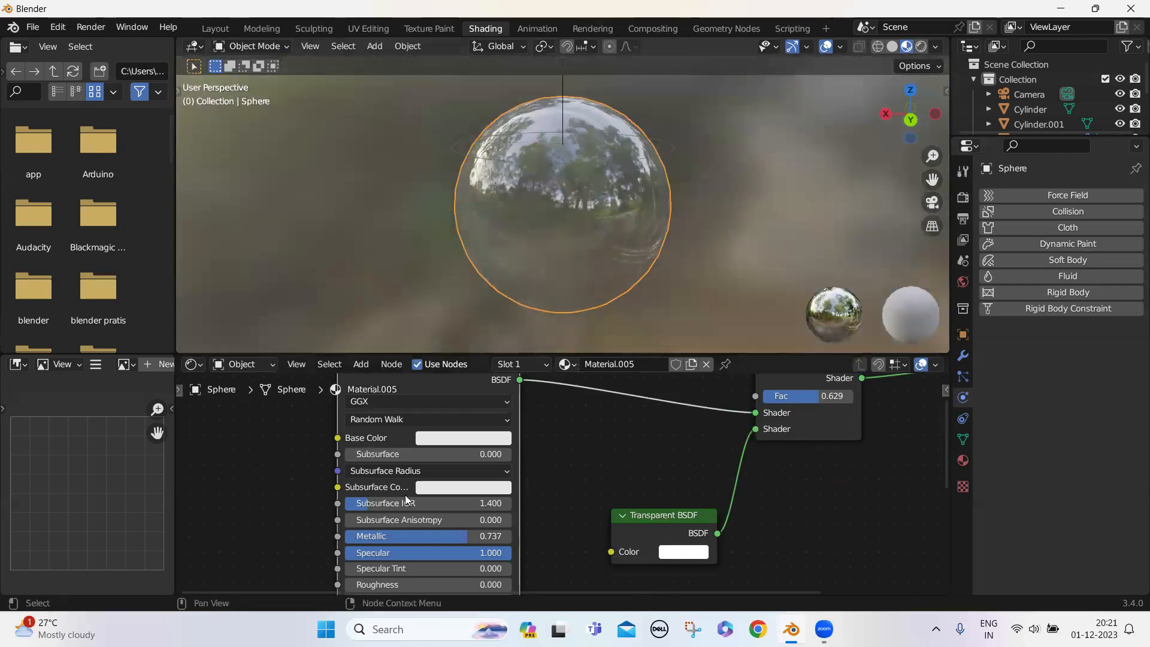
- Raise the IOR of the sphere's Principled BSDF to 3.850
scroll(405, 496, "down", 3)
middle_click_drag(425, 509, 436, 439)
scroll(422, 539, "up", 3)
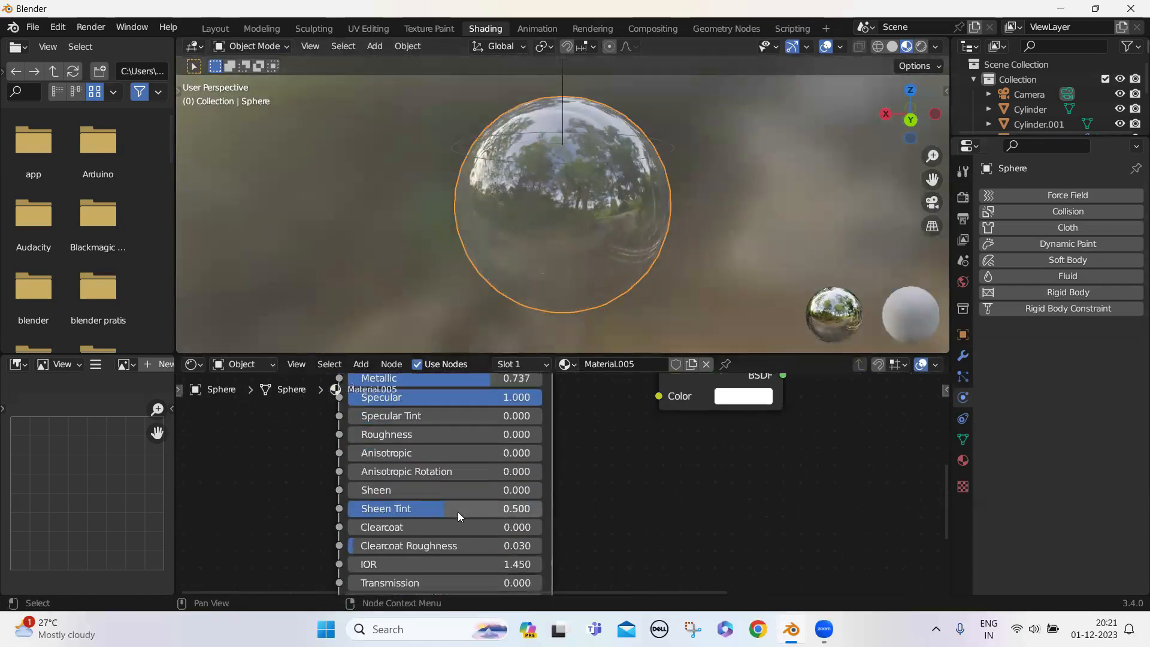
scroll(414, 550, "down", 2)
mouse_move(428, 520)
left_mouse_down()
mouse_move(455, 520)
mouse_move(430, 521)
left_mouse_up()
- Set the sphere material's Metallic to 0.684 and Specular to 0.895, keeping Roughness at 0
middle_click_drag(442, 534, 447, 593)
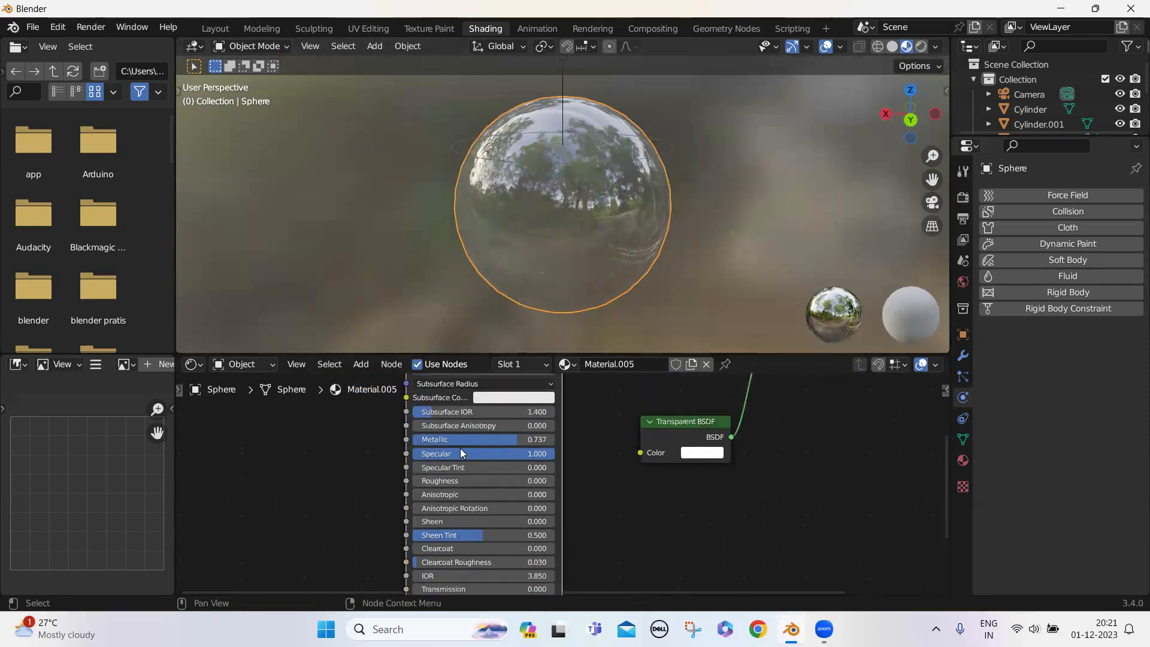
left_click_drag(479, 439, 510, 439)
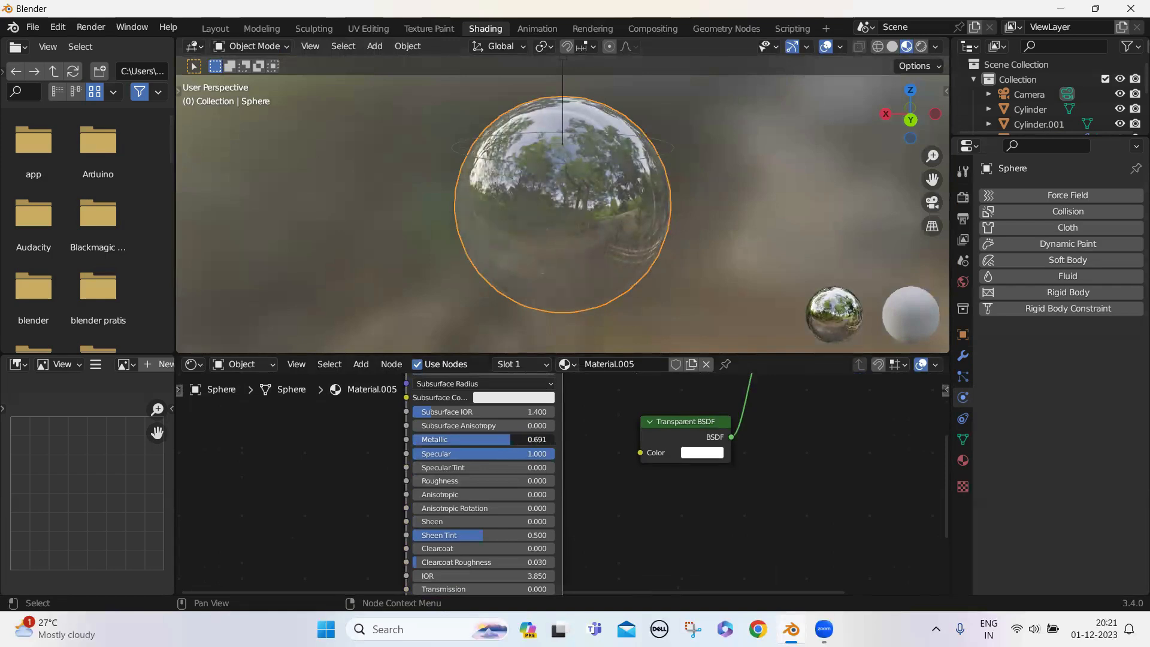
left_click_drag(515, 481, 534, 480)
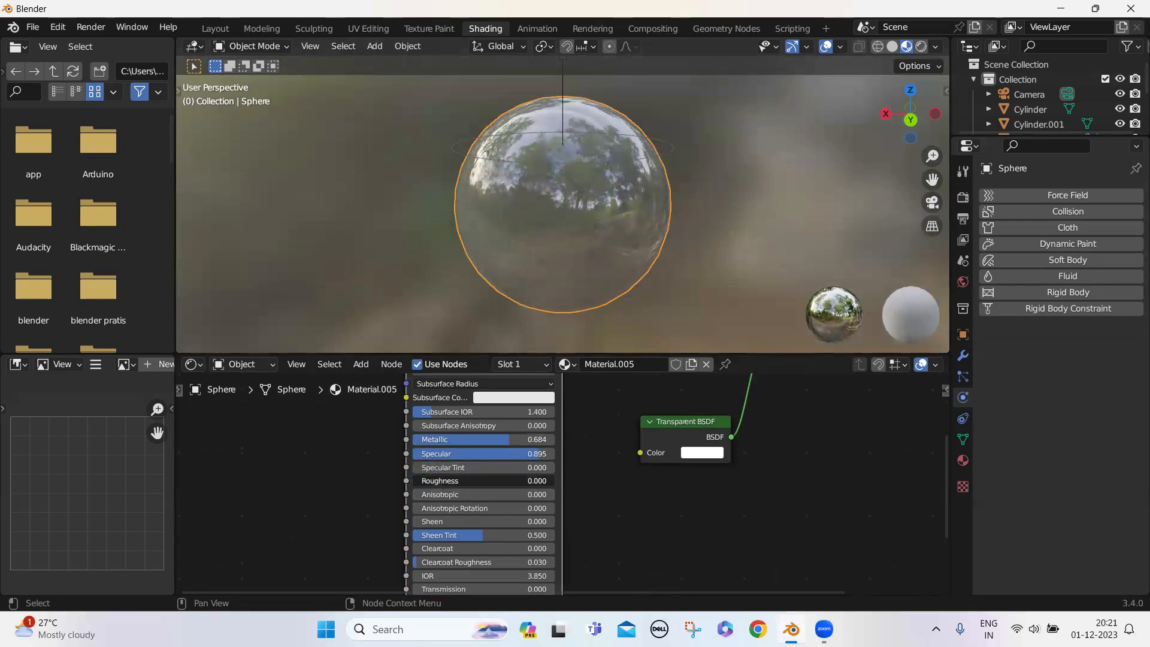
left_click_drag(418, 480, 411, 486)
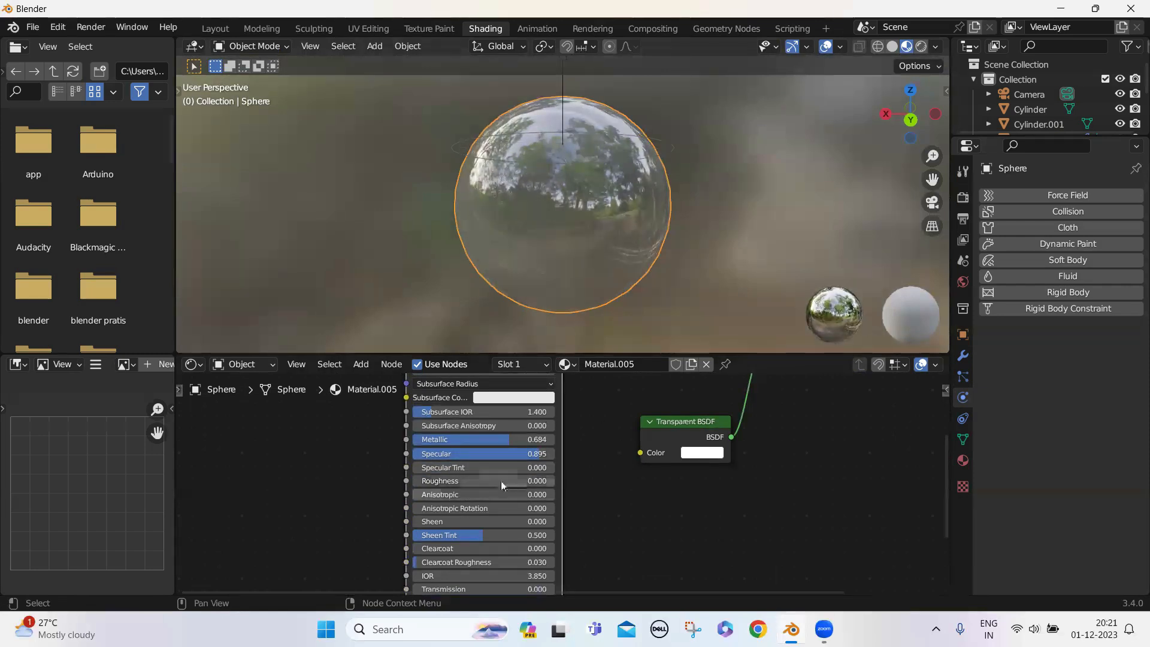
- Select the disc above the glass and set its particle system to render as Object
scroll(625, 299, "down", 2)
middle_click_drag(626, 310, 551, 269)
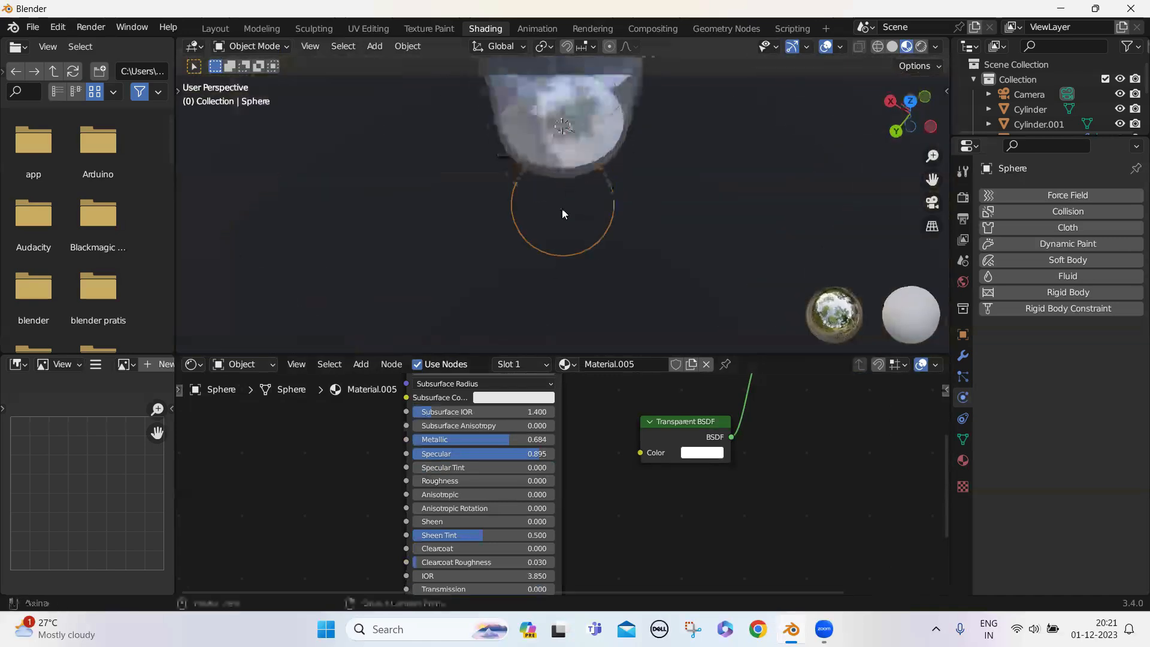
scroll(637, 144, "down", 3)
left_click(568, 78)
middle_click_drag(575, 85, 639, 346)
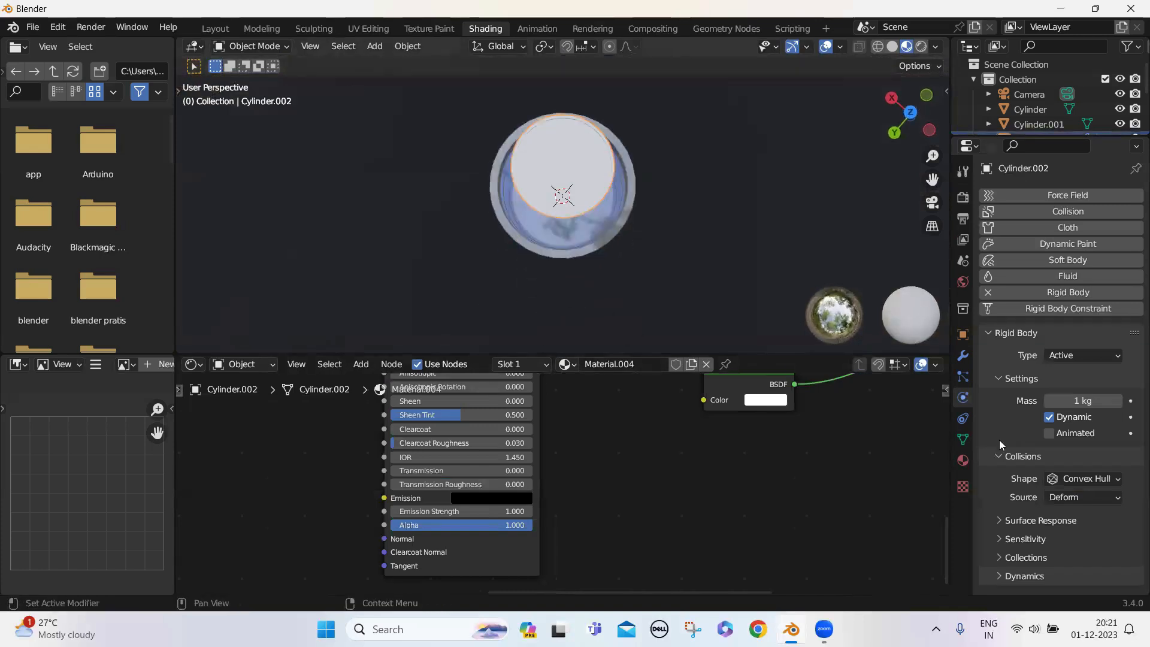
left_click(962, 376)
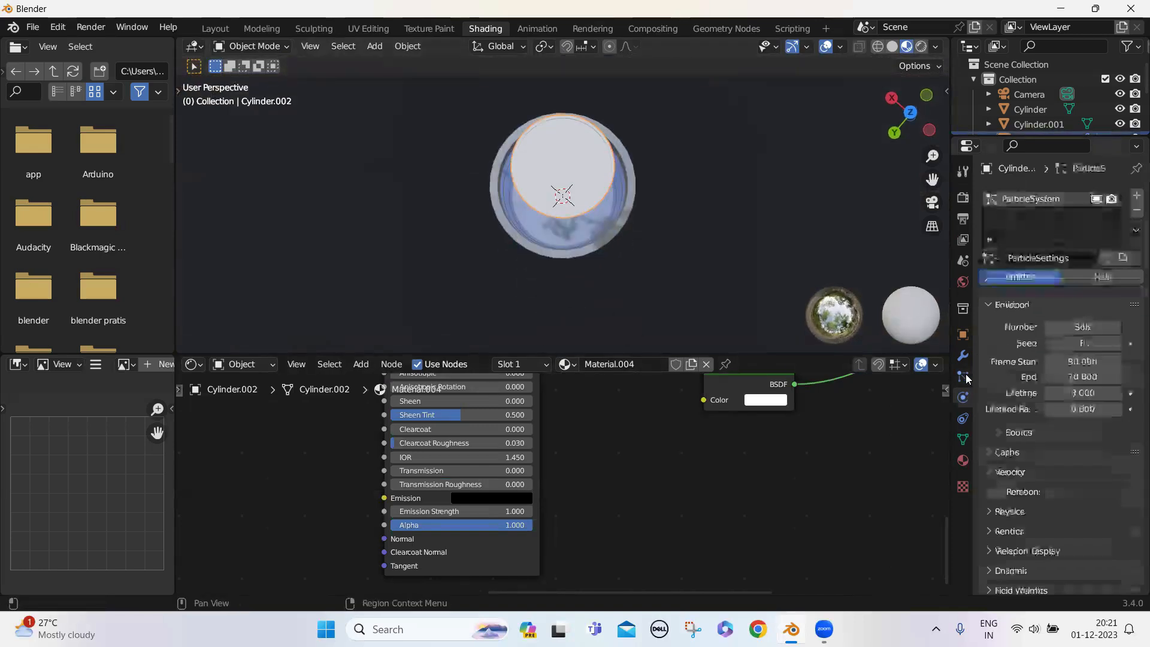
scroll(1104, 311, "down", 1)
scroll(1066, 387, "down", 2)
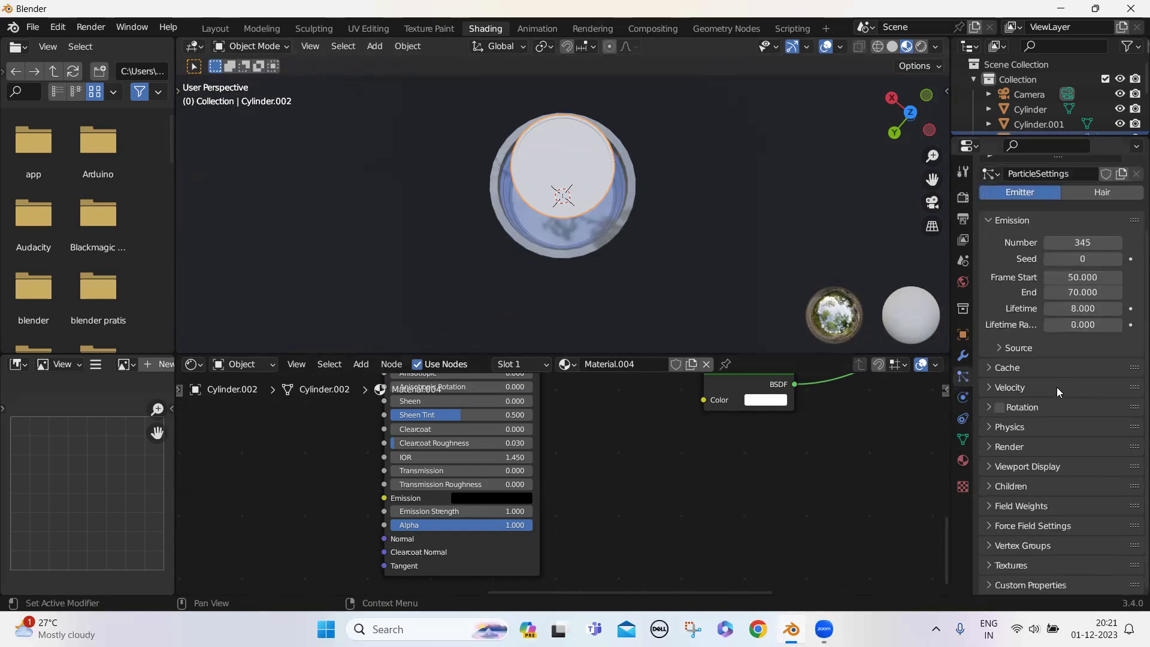
left_click(1017, 448)
scroll(1043, 426, "down", 3)
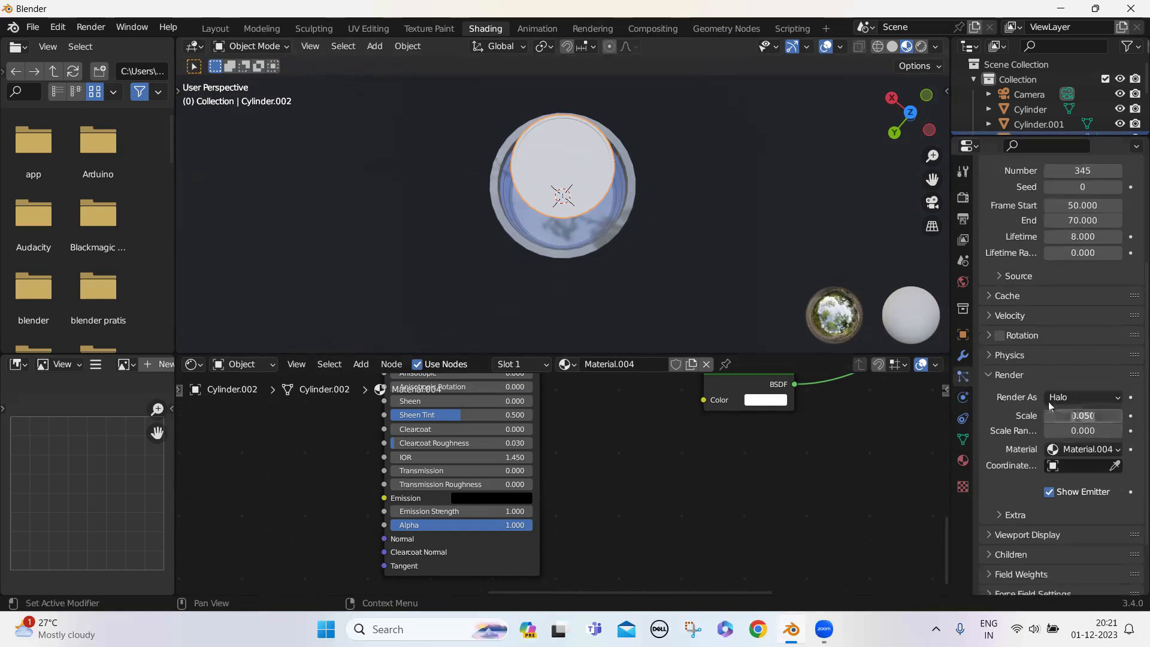
left_click(1068, 398)
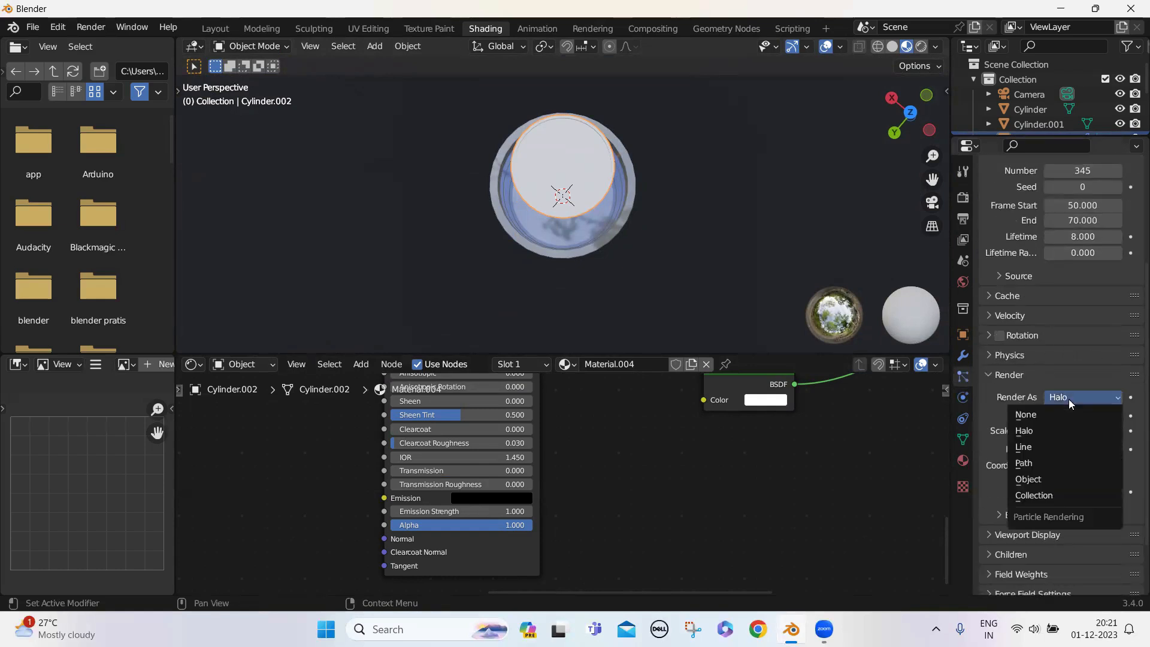
left_click(1043, 479)
scroll(1043, 479, "down", 2)
- Pick the sphere below the glass as the instance object for the disc's particles
left_click(1115, 459)
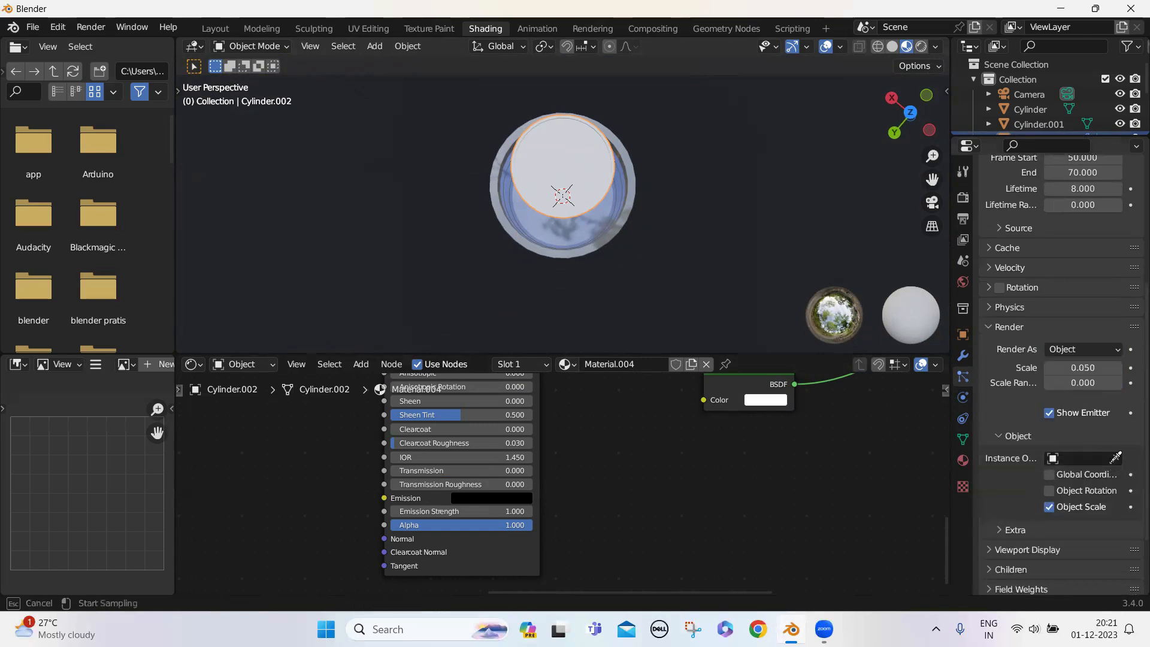
key("Escape")
middle_click_drag(741, 280, 746, 147)
left_click(1117, 460)
left_click(564, 198)
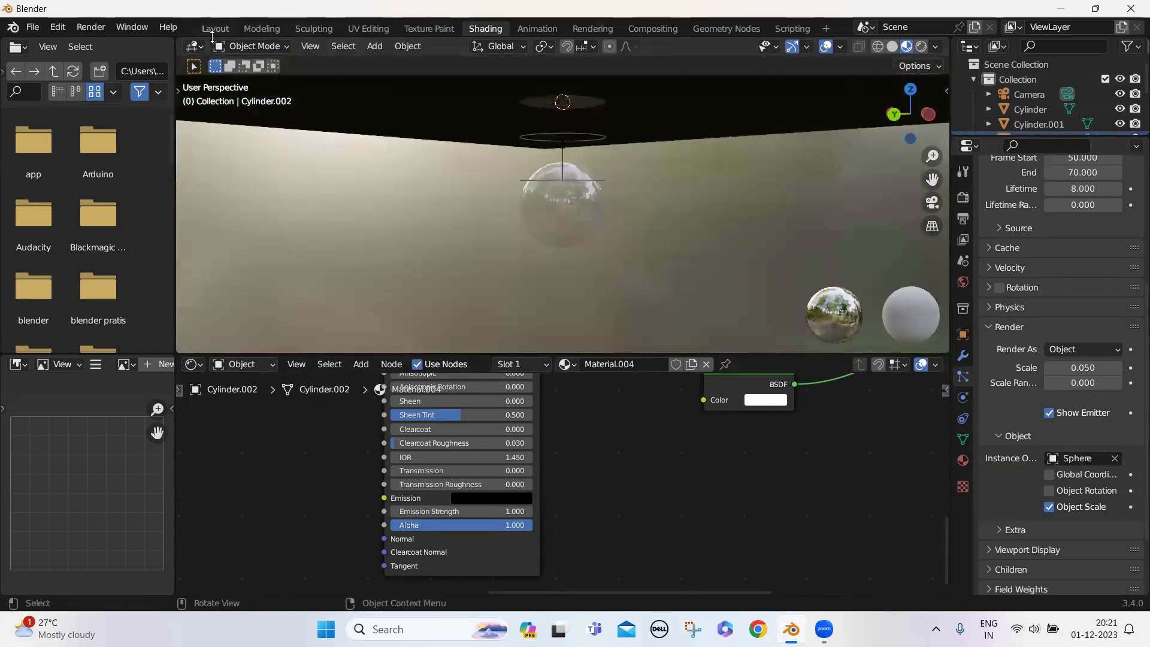
middle_click_drag(707, 254, 475, 158)
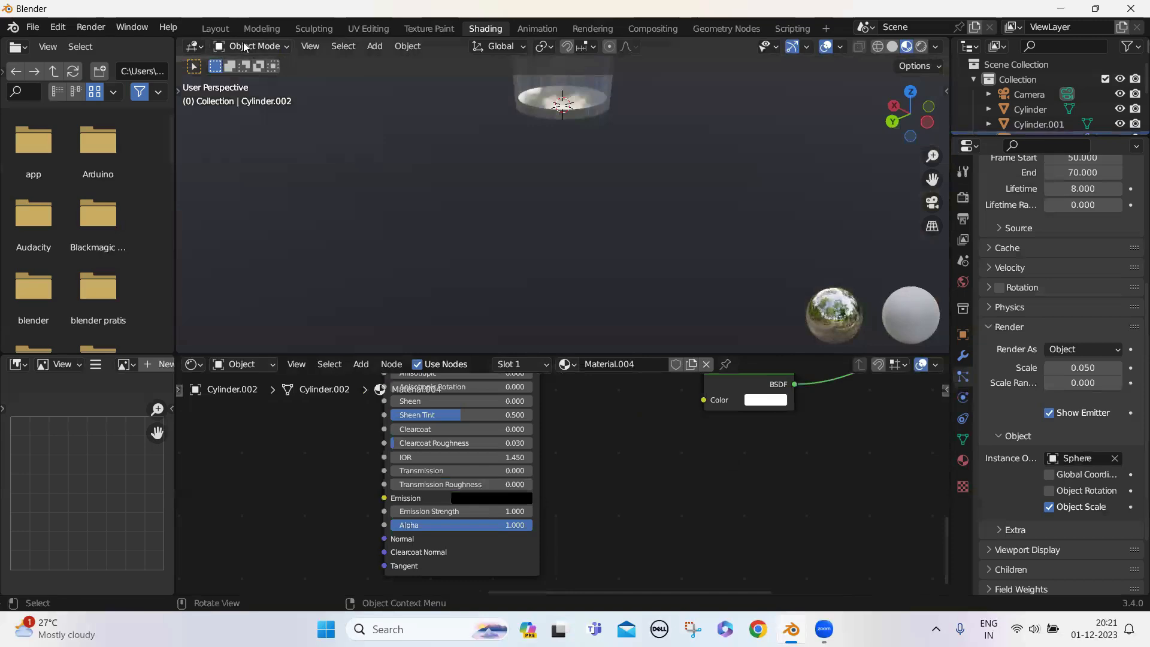
- Switch to the Layout workspace and show the viewport in Rendered shading
left_click(215, 28)
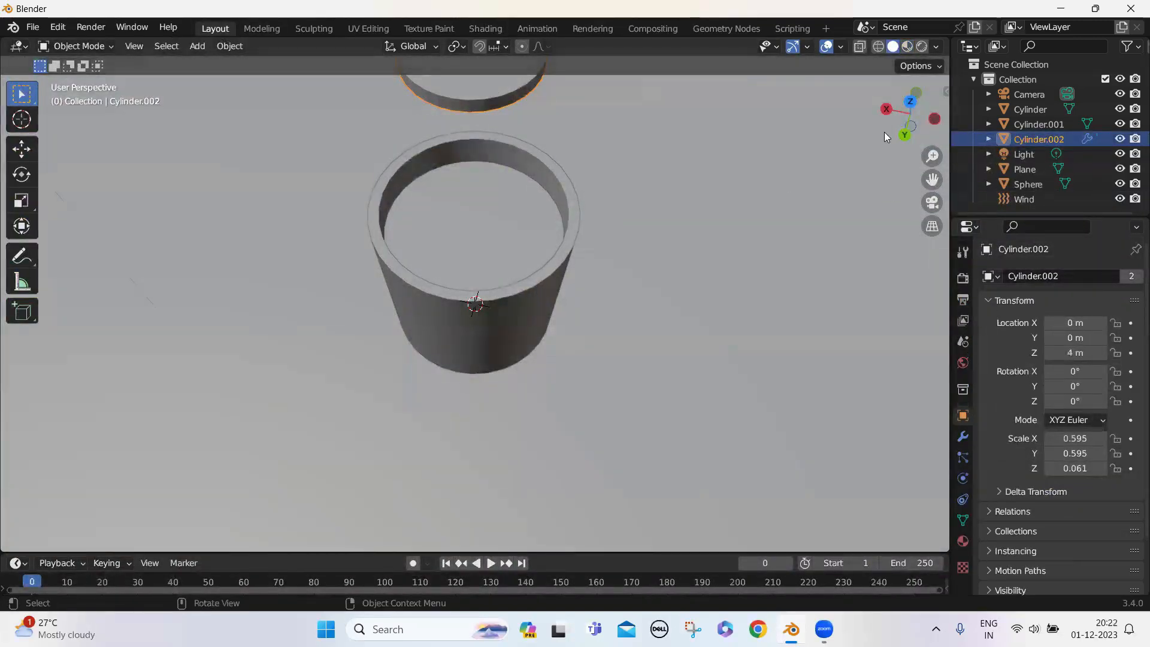
scroll(885, 136, "down", 3)
left_click(907, 47)
left_click(921, 47)
mouse_move(624, 244)
middle_mouse_down()
mouse_move(591, 244)
mouse_move(675, 231)
mouse_move(670, 301)
mouse_move(932, 450)
middle_mouse_up()
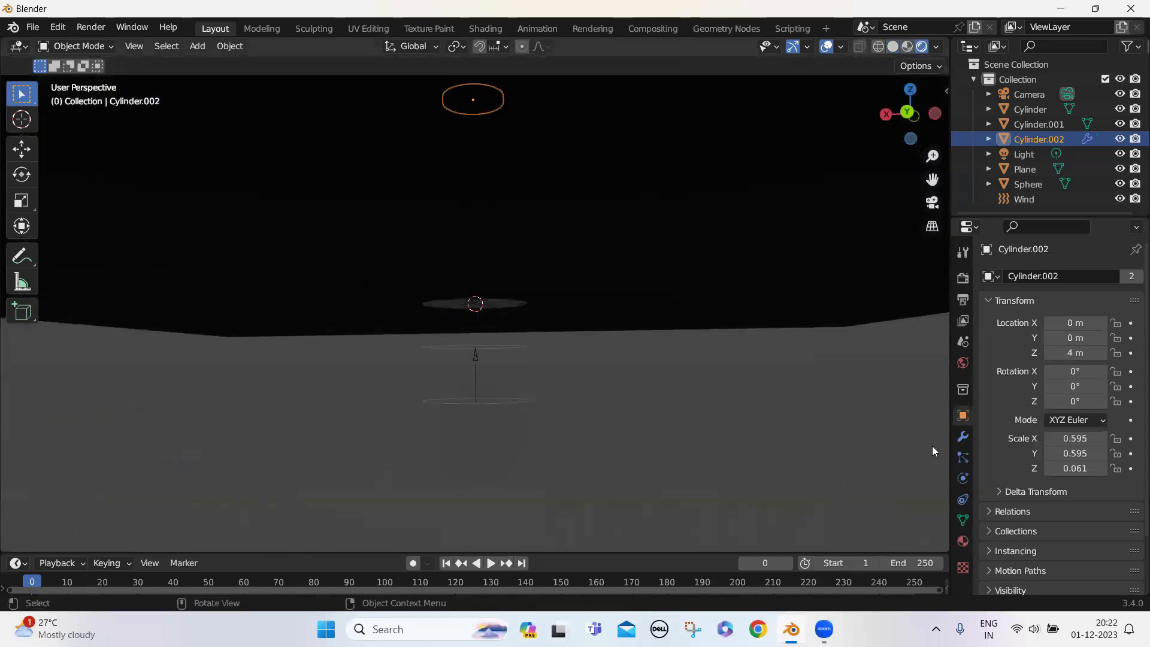
- Open the disc's particle system settings and expand the Render section with its instance object options
left_click(962, 457)
middle_click_drag(550, 370, 585, 399)
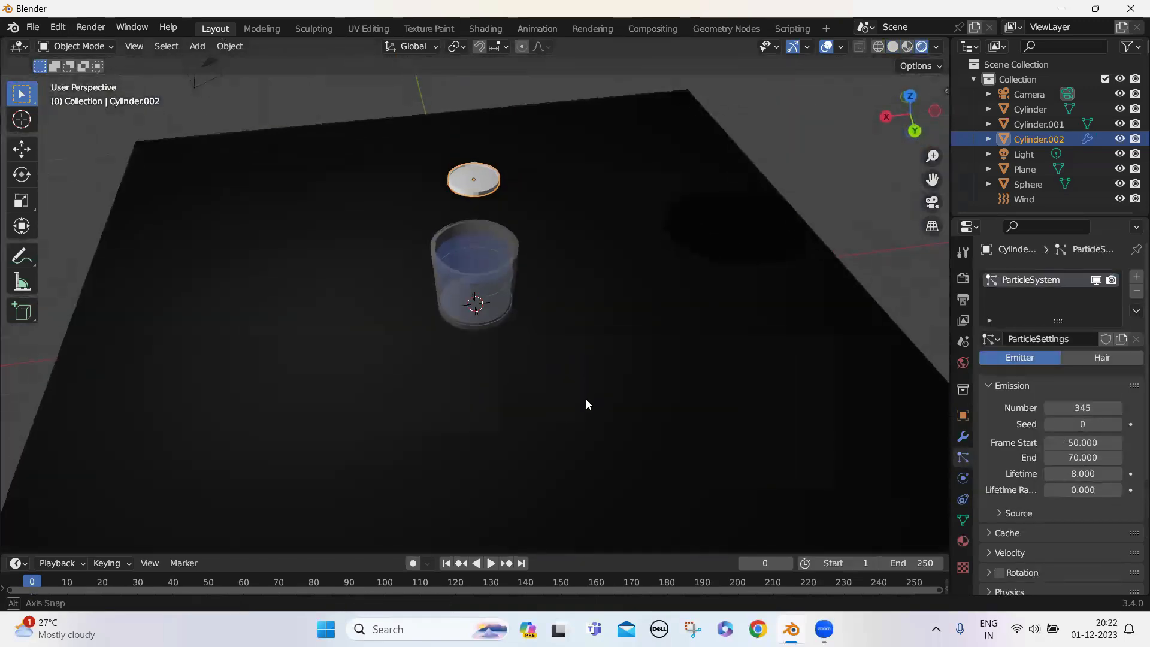
scroll(587, 401, "up", 3)
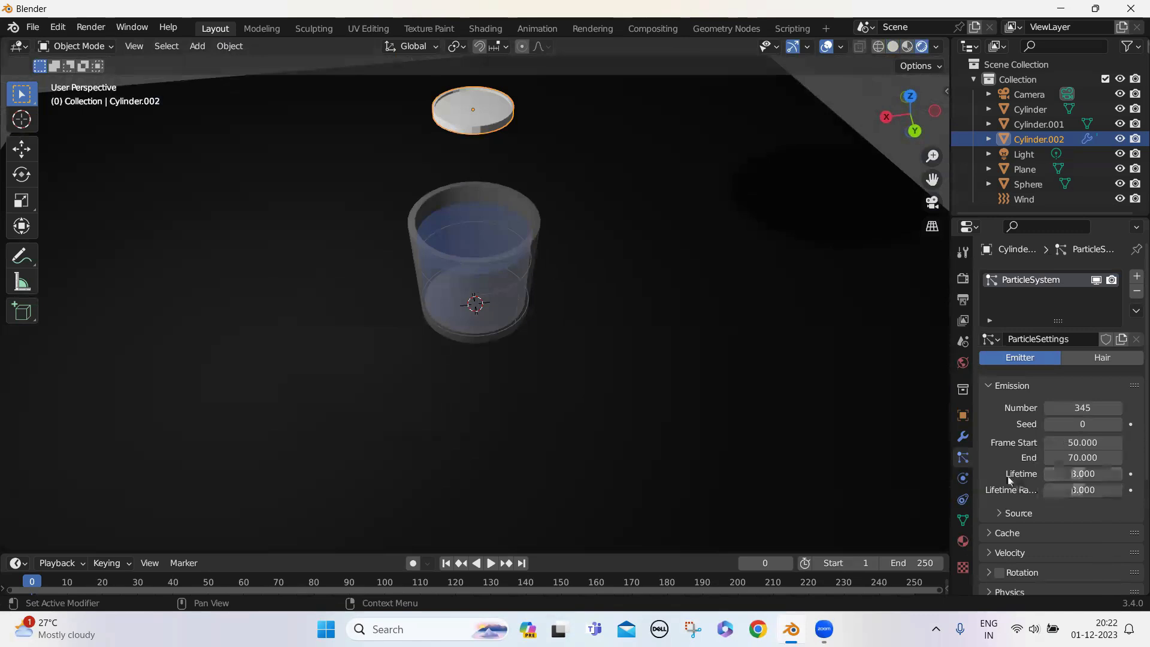
middle_click_drag(648, 378, 647, 407)
scroll(1052, 517, "down", 5)
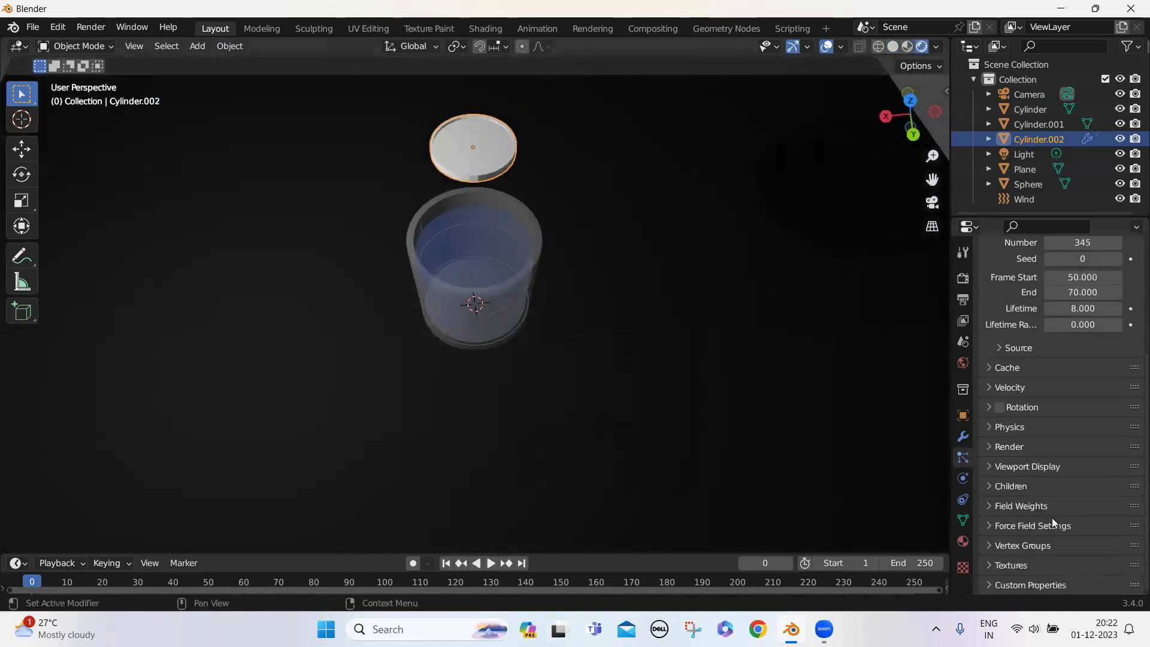
left_click(1013, 444)
scroll(1066, 473, "down", 3)
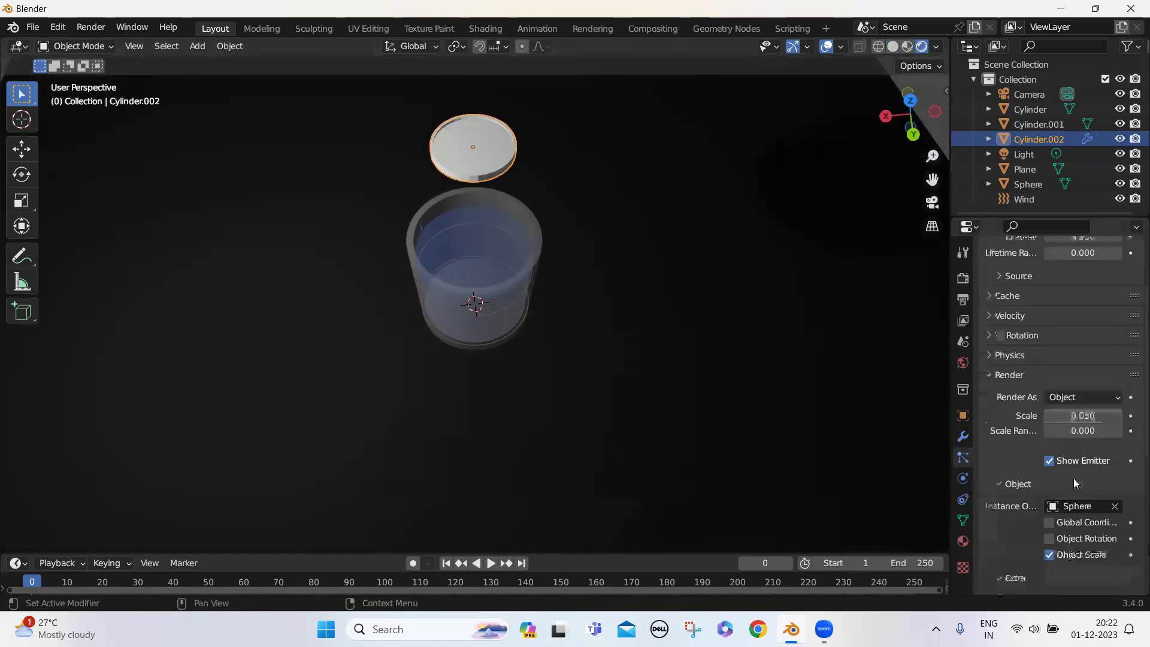
scroll(516, 322, "down", 2)
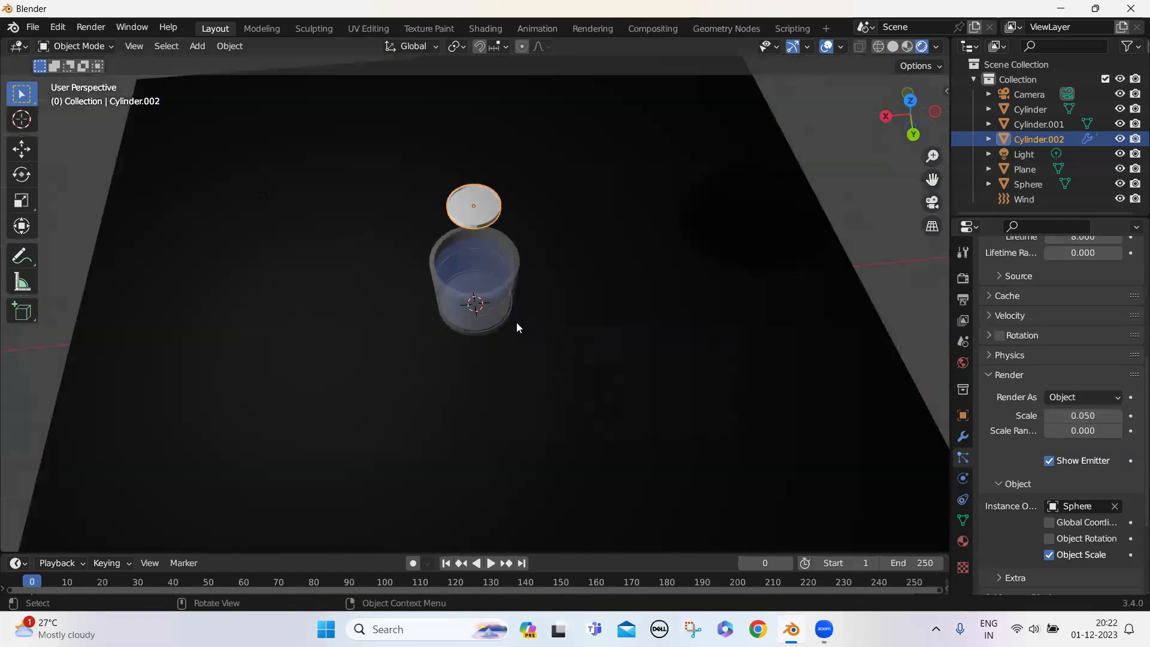
- Play the animation until the disc emits its spheres inside the glass, and pause it at frame 64
key("space")
scroll(516, 322, "up", 5)
scroll(499, 314, "down", 3)
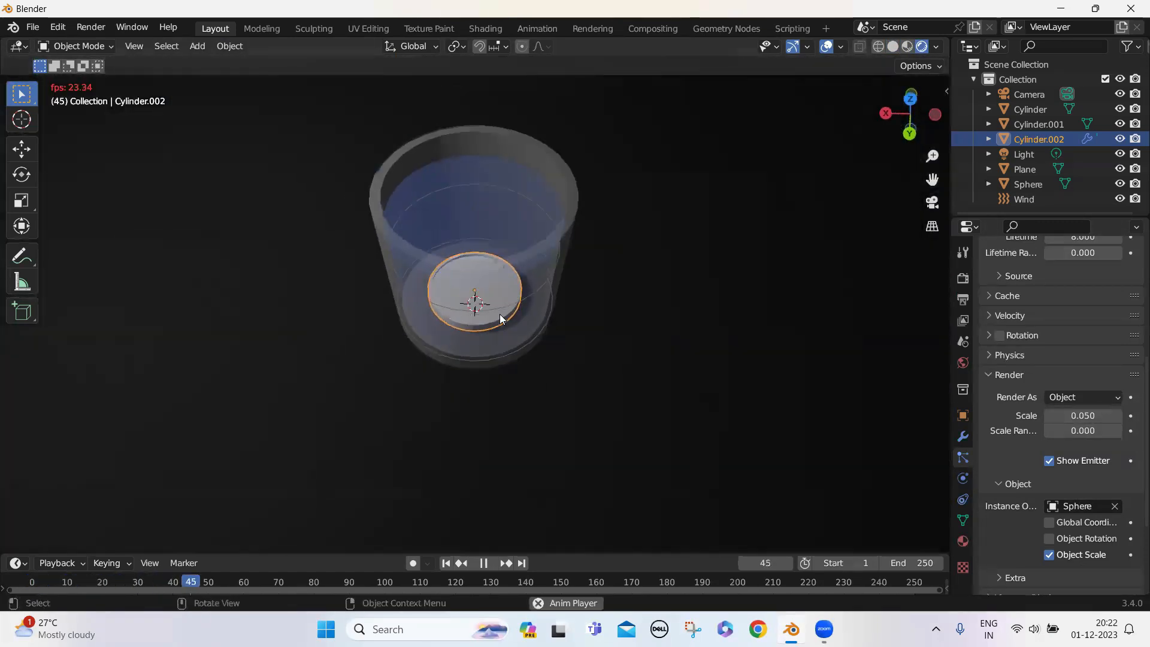
key("space")
scroll(500, 314, "up", 4)
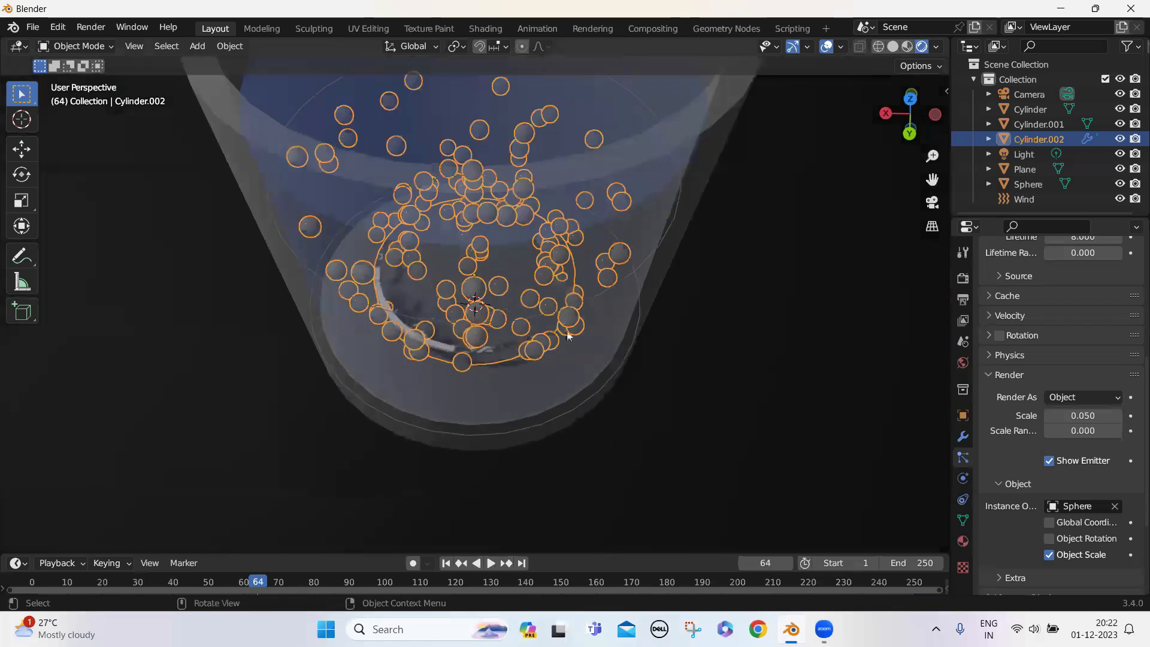
- Deselect the disc and examine the bubble spheres in the water up close, from above the glass
mouse_move(736, 140)
middle_mouse_down()
mouse_move(730, 67)
mouse_move(729, 151)
middle_mouse_up()
left_click(732, 124)
scroll(698, 197, "up", 4)
middle_click_drag(697, 198, 653, 304)
scroll(652, 308, "down", 2)
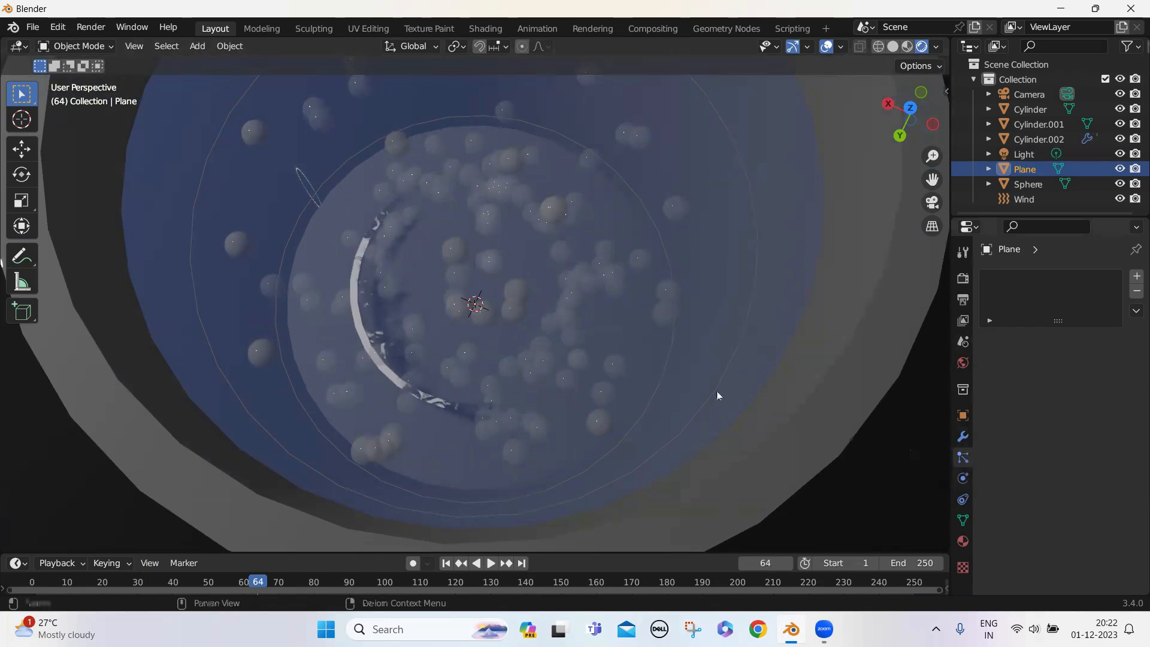
scroll(488, 340, "down", 3)
scroll(476, 305, "up", 9)
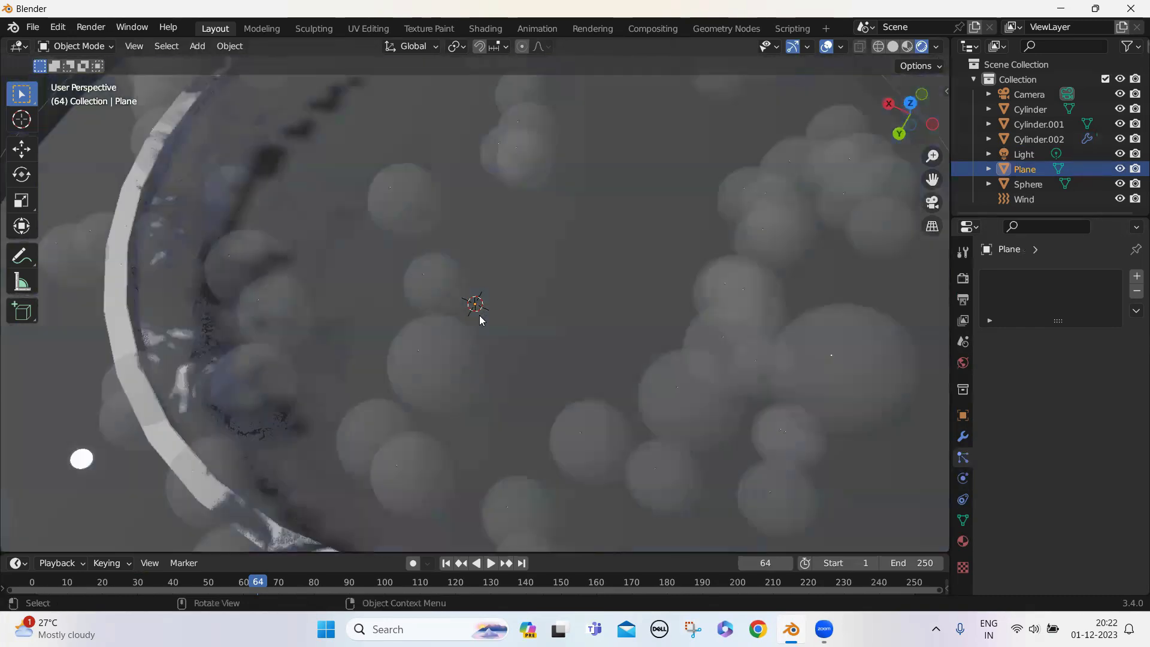
- Select the disc again and set the render scale of its particles to 0.040
left_click(479, 320)
scroll(479, 320, "down", 4)
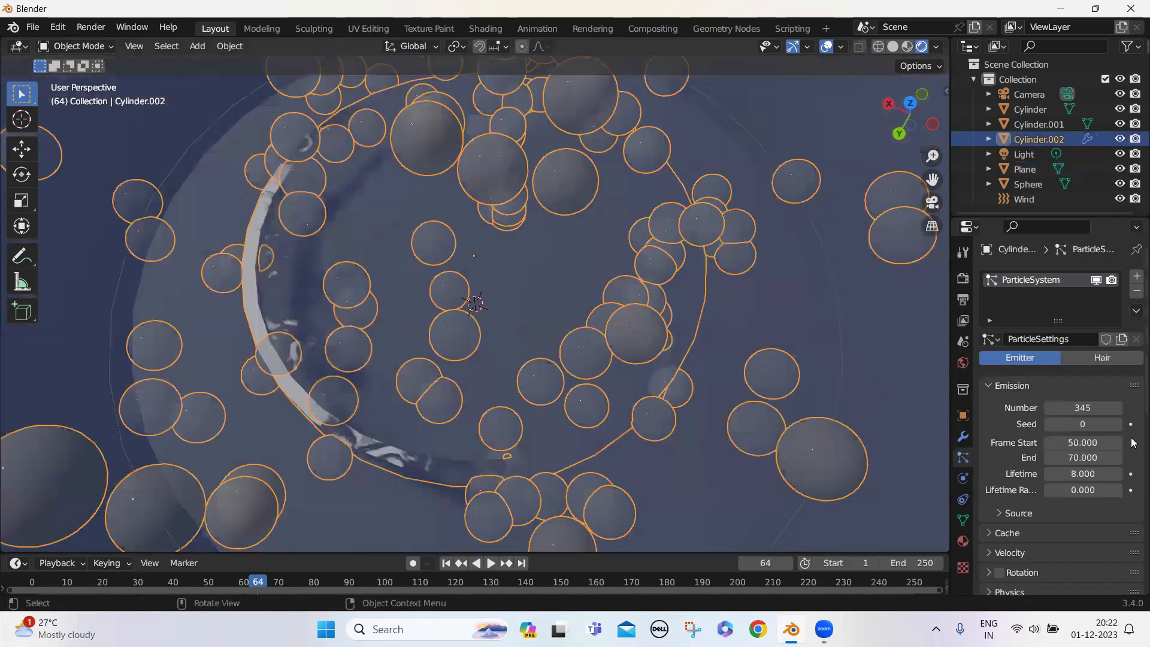
scroll(1082, 426, "down", 5)
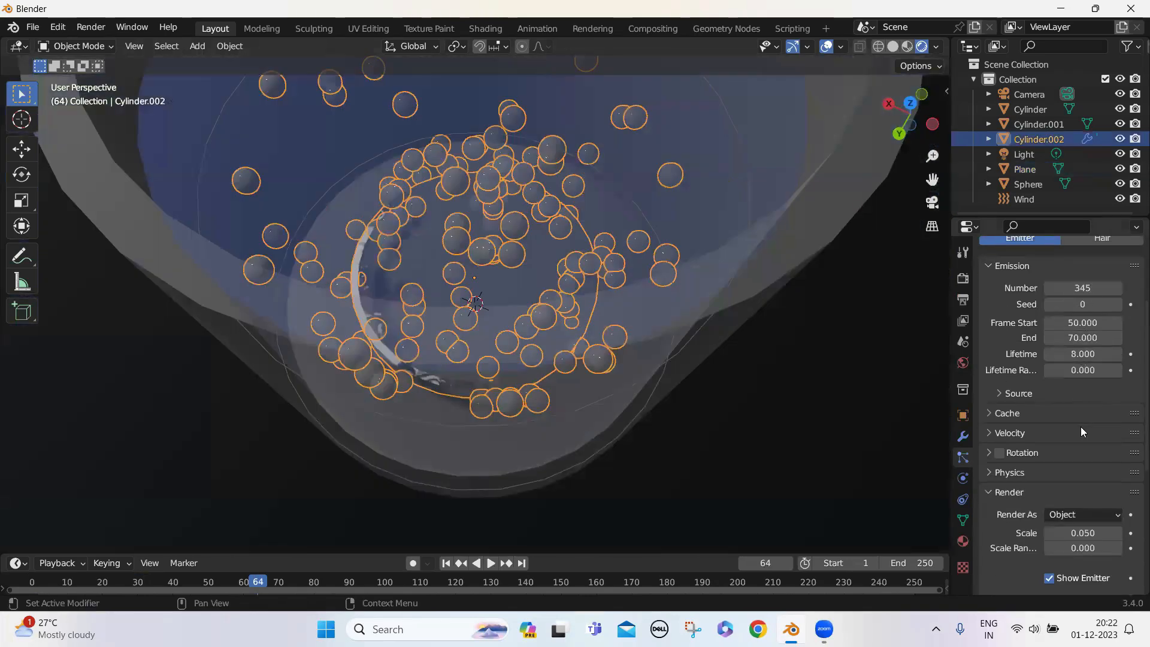
scroll(1048, 425, "down", 4)
scroll(1040, 444, "up", 4)
scroll(1040, 444, "down", 9)
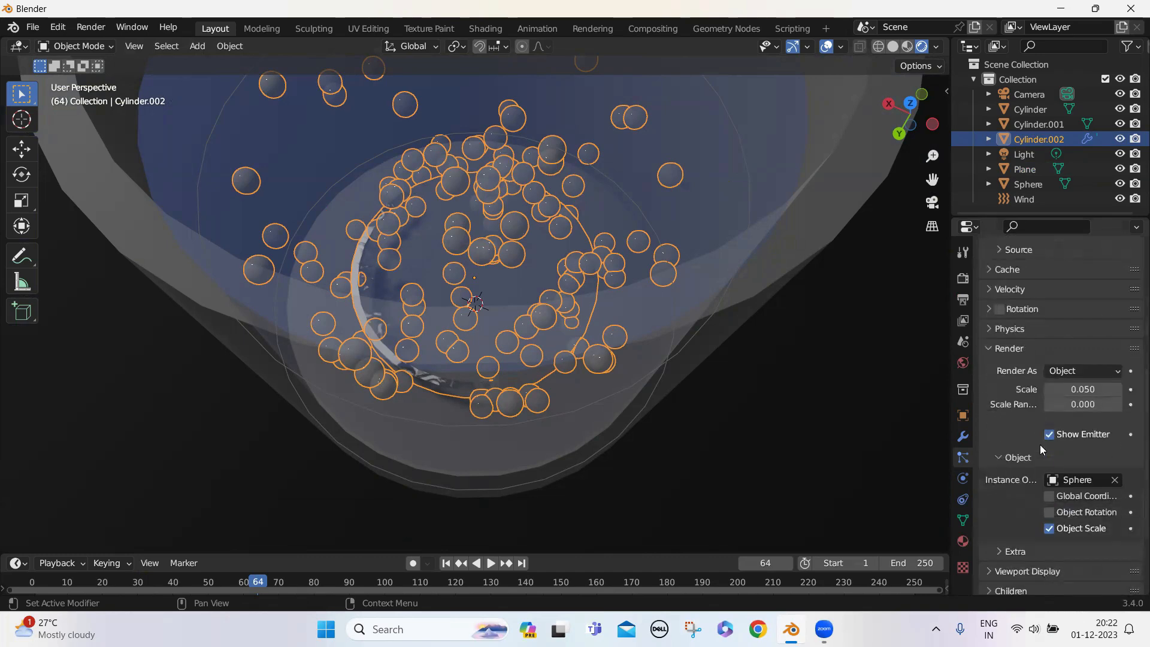
scroll(1039, 444, "up", 1)
mouse_move(1083, 341)
left_mouse_down()
mouse_move(1135, 341)
mouse_move(1075, 341)
mouse_move(1099, 341)
mouse_move(1079, 341)
mouse_move(1095, 357)
mouse_move(1078, 356)
left_mouse_up()
- Set the particles' Scale Randomness to 0.526, check the bubbles from farther away, and deselect the disc
middle_click_drag(507, 139, 514, 183)
left_click_drag(1083, 357, 1094, 356)
scroll(470, 311, "down", 4)
middle_click_drag(470, 312, 512, 277)
scroll(489, 316, "up", 4)
scroll(493, 307, "down", 3)
scroll(520, 270, "down", 4)
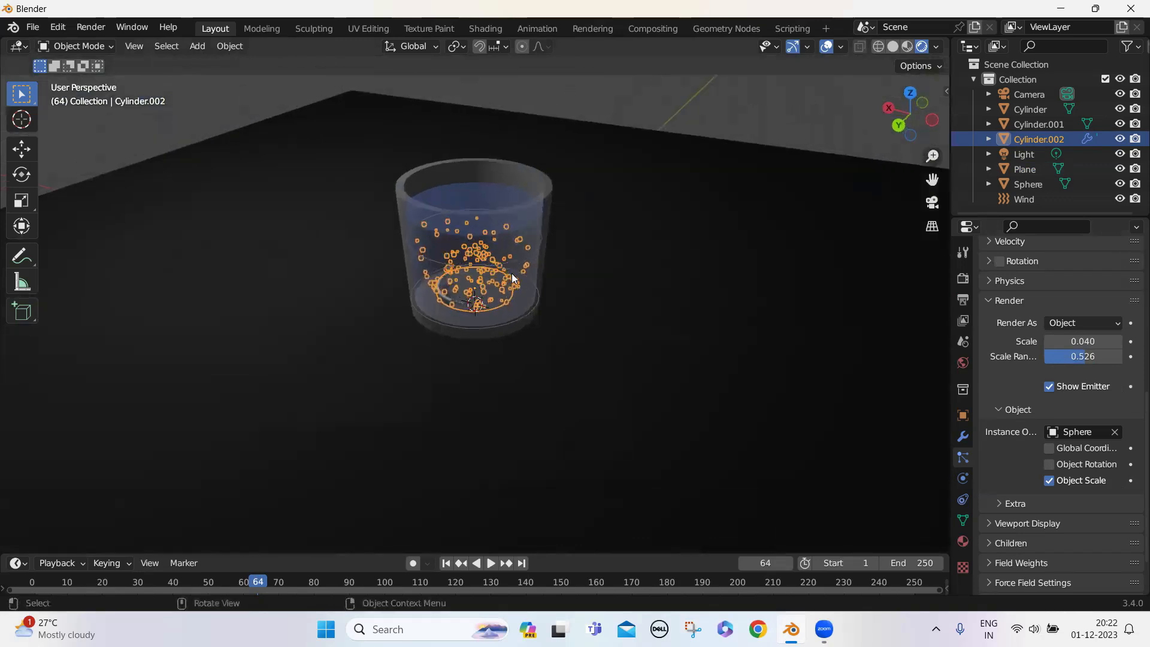
scroll(587, 250, "up", 2)
left_click(839, 178)
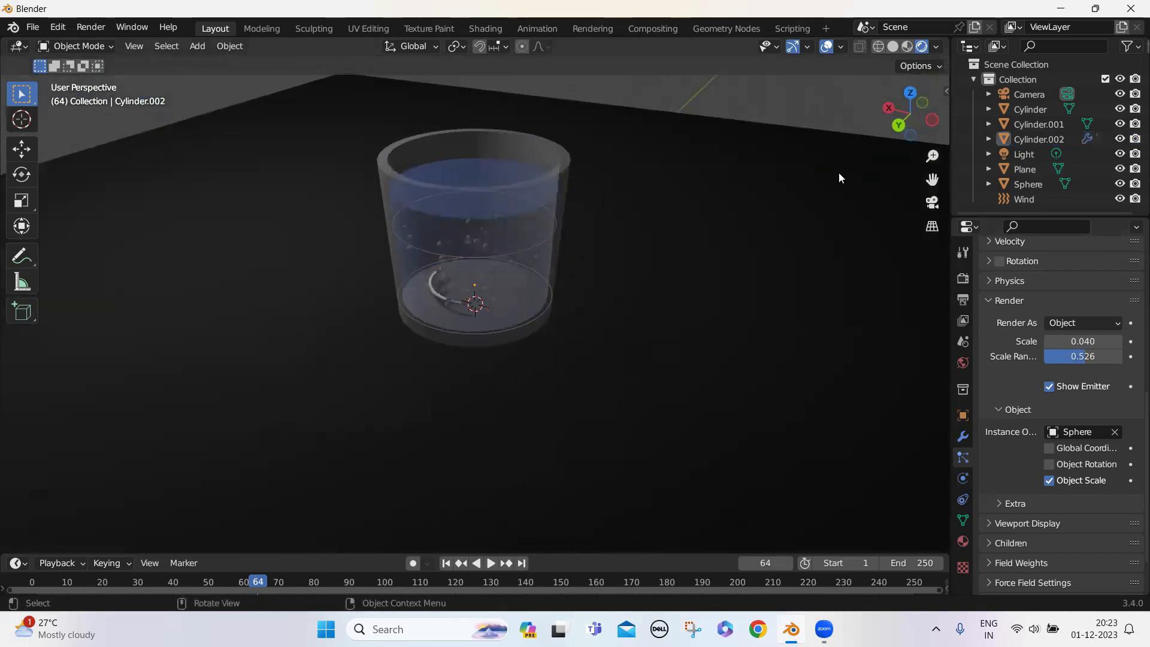
- Look through the camera, select it, and move it about 1.04 m downward in its view plane
left_click(931, 203)
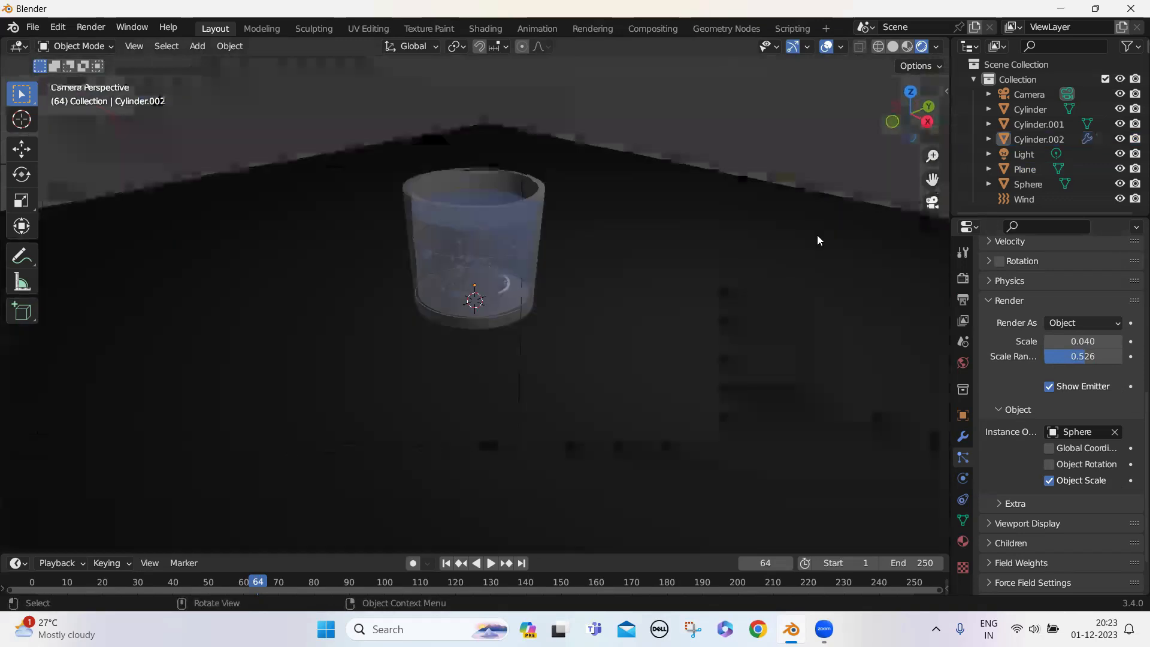
left_click(618, 172)
key("g")
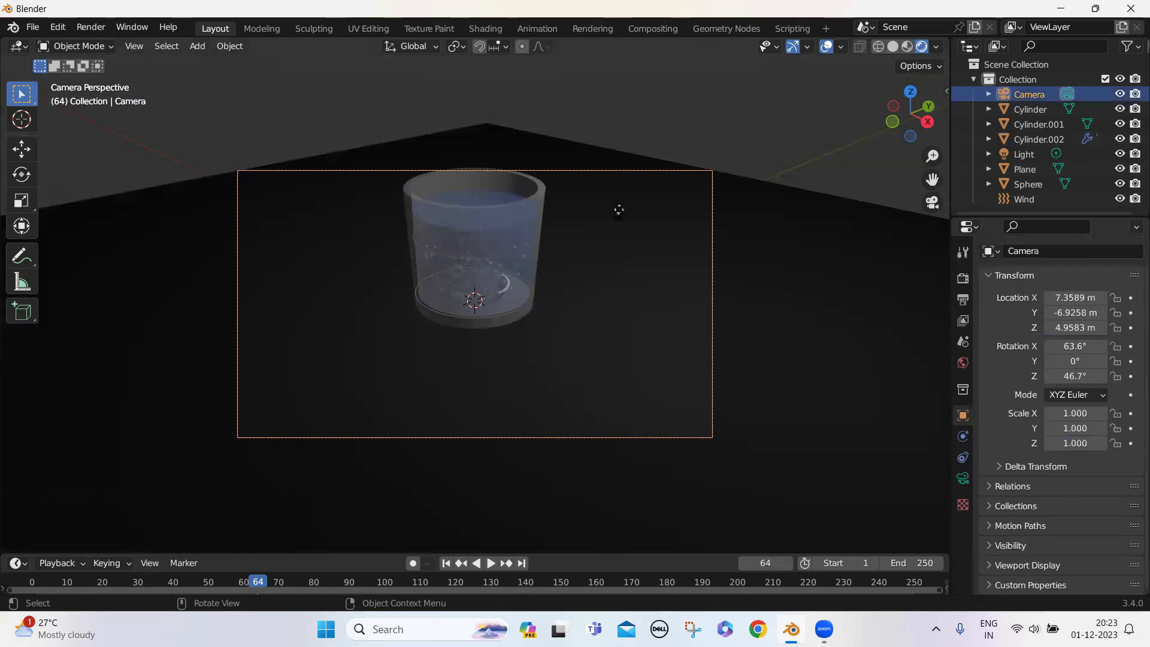
left_click(620, 310)
- Rotate the camera about -12.7° around its local X axis so it looks more steeply down
key("r")
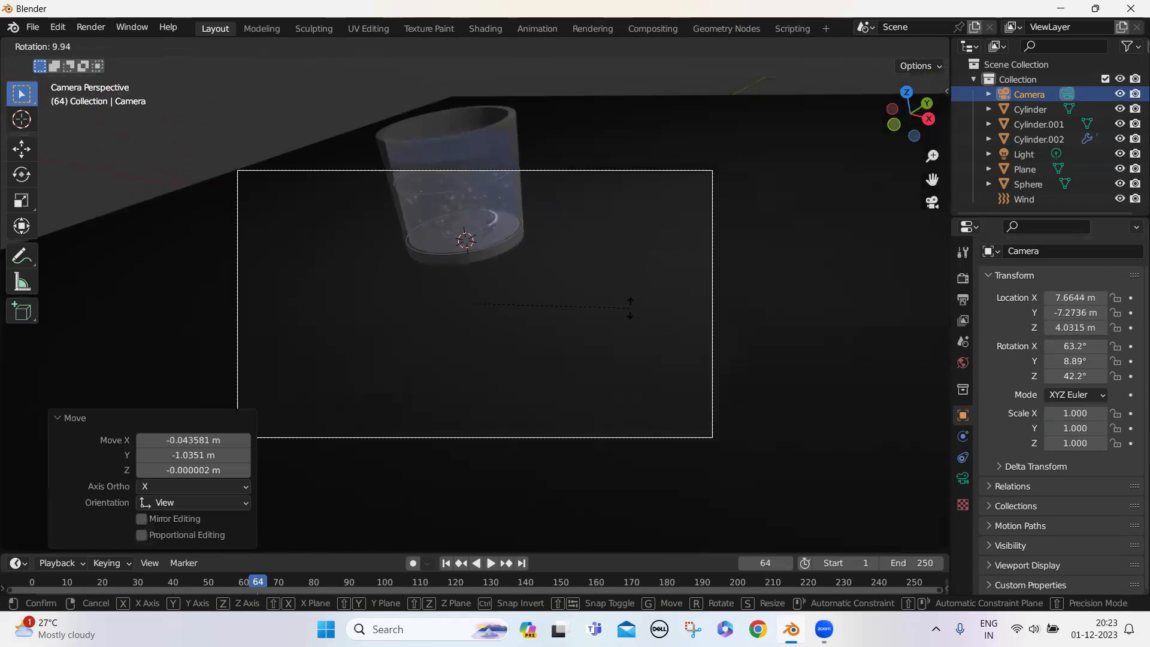
key("z")
key("z")
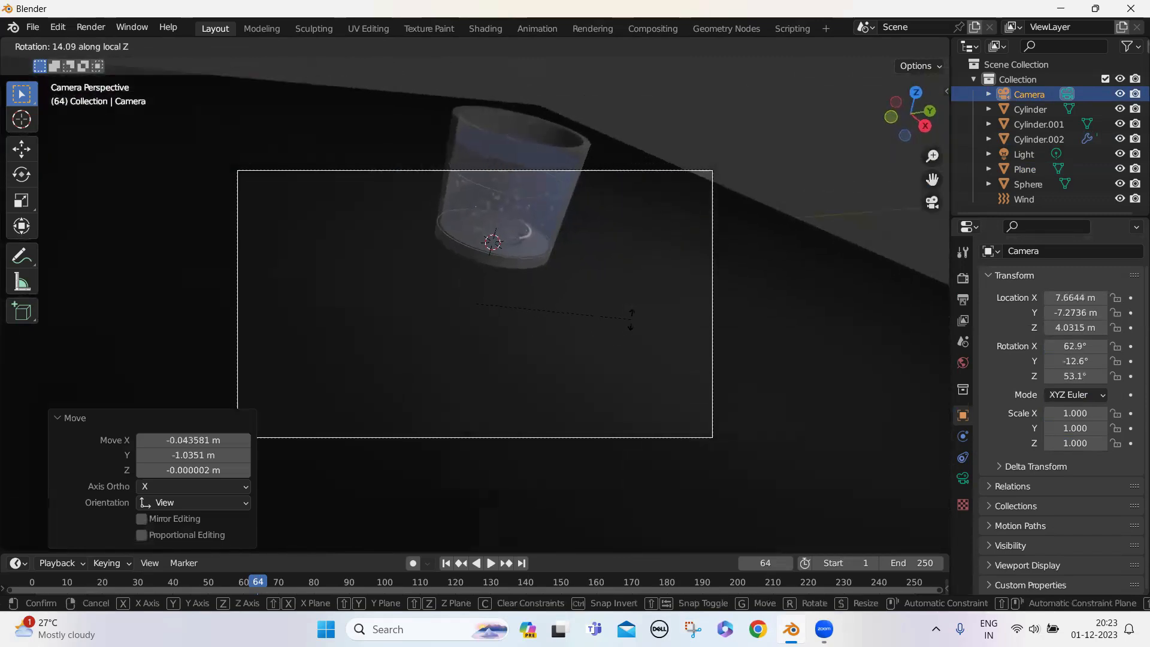
key("x")
key("x")
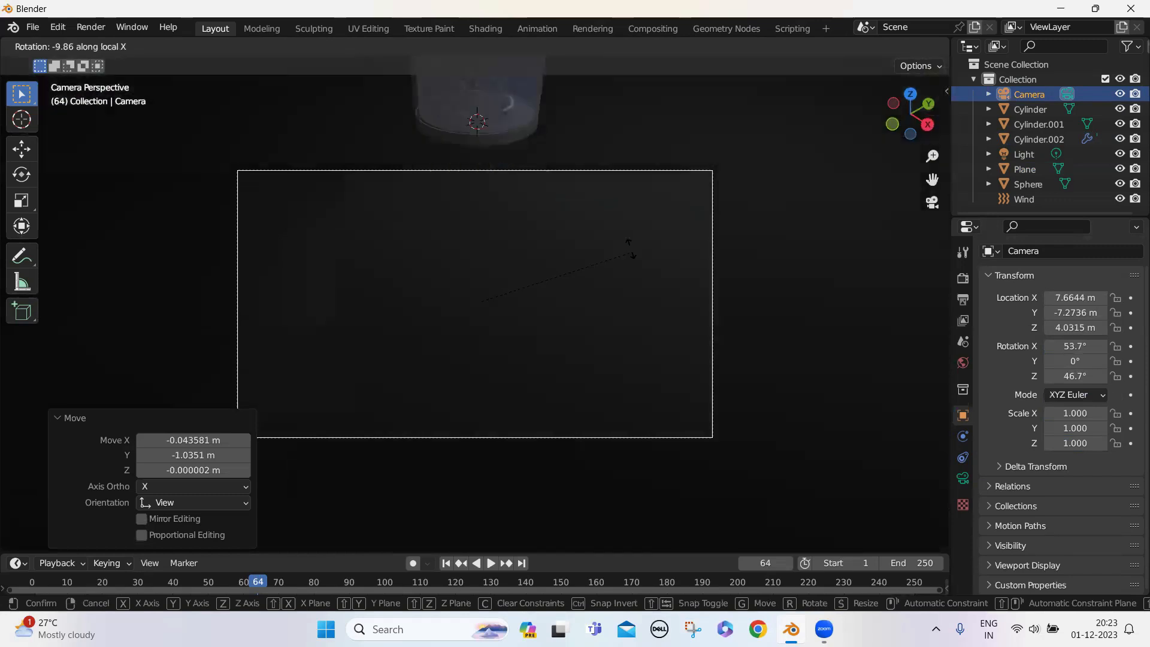
left_click(631, 249)
- Move the camera to about X 5.68, Y -5.27, Z 7.50 m to bring the whole glass into the frame
key("g")
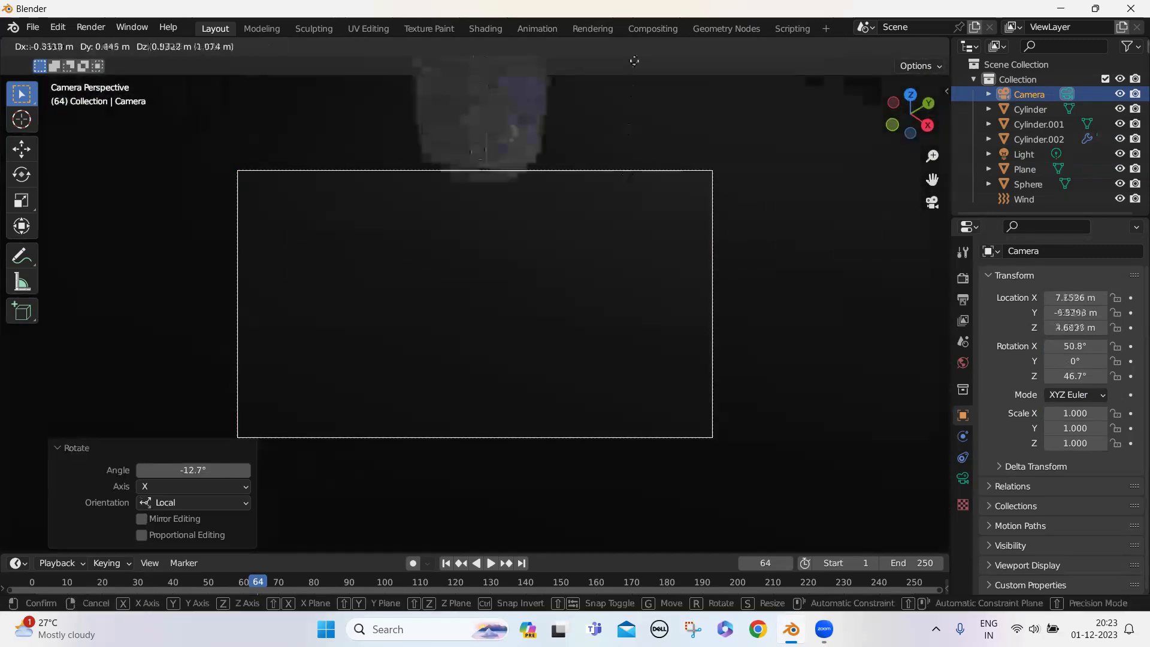
left_click(579, 278)
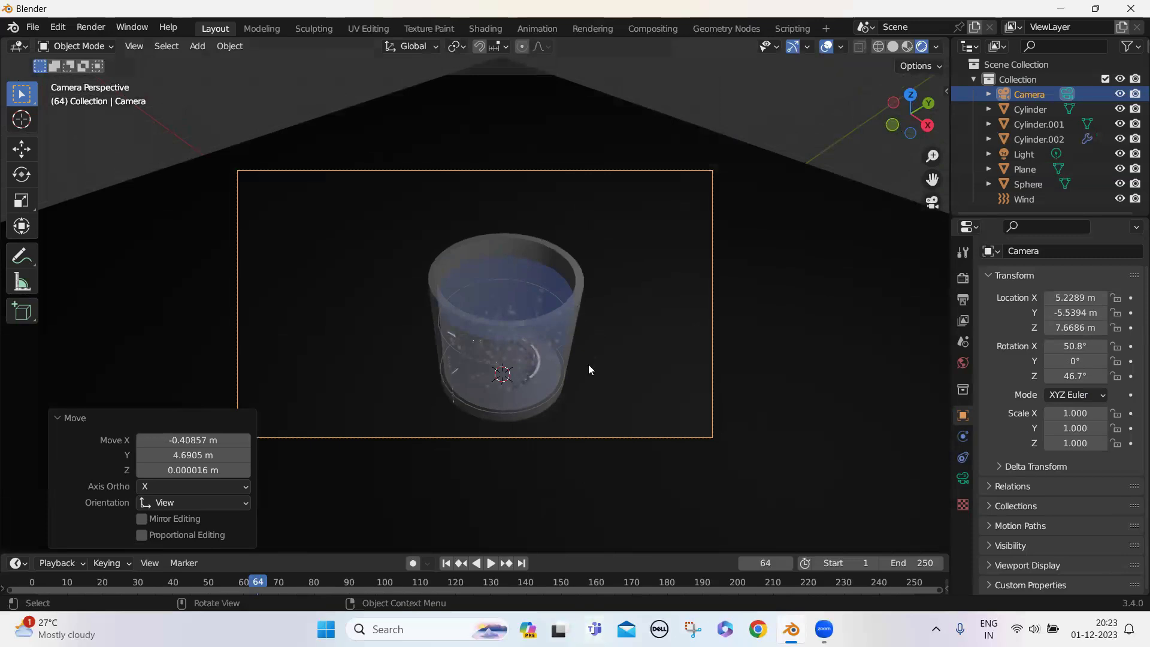
key("g")
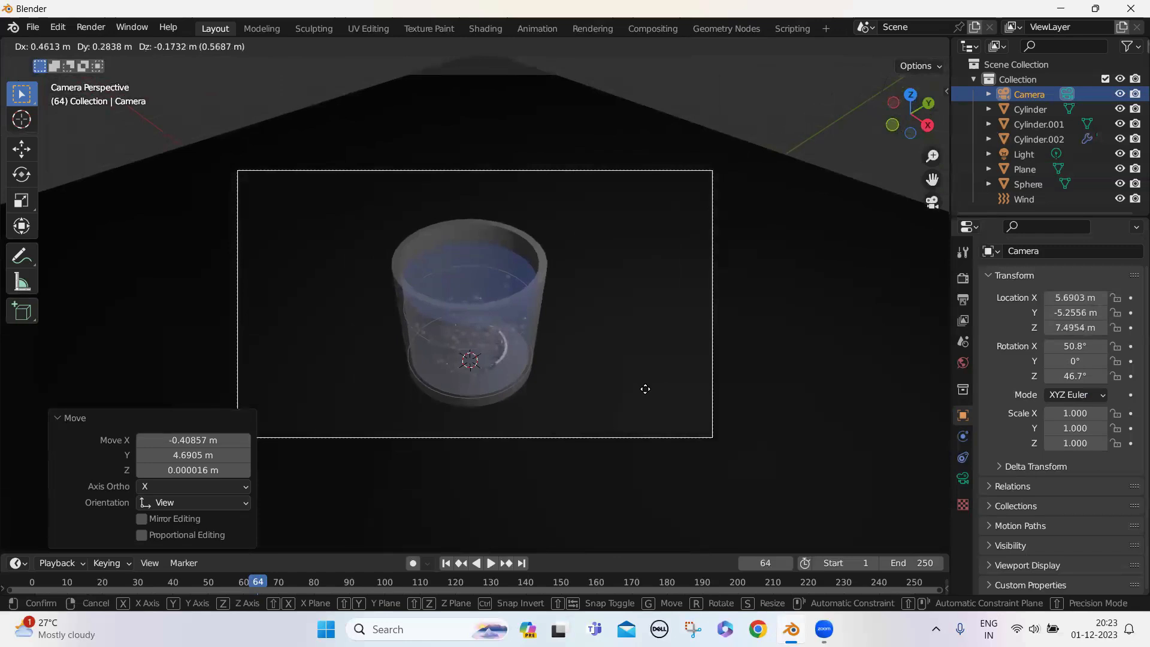
left_click(622, 426)
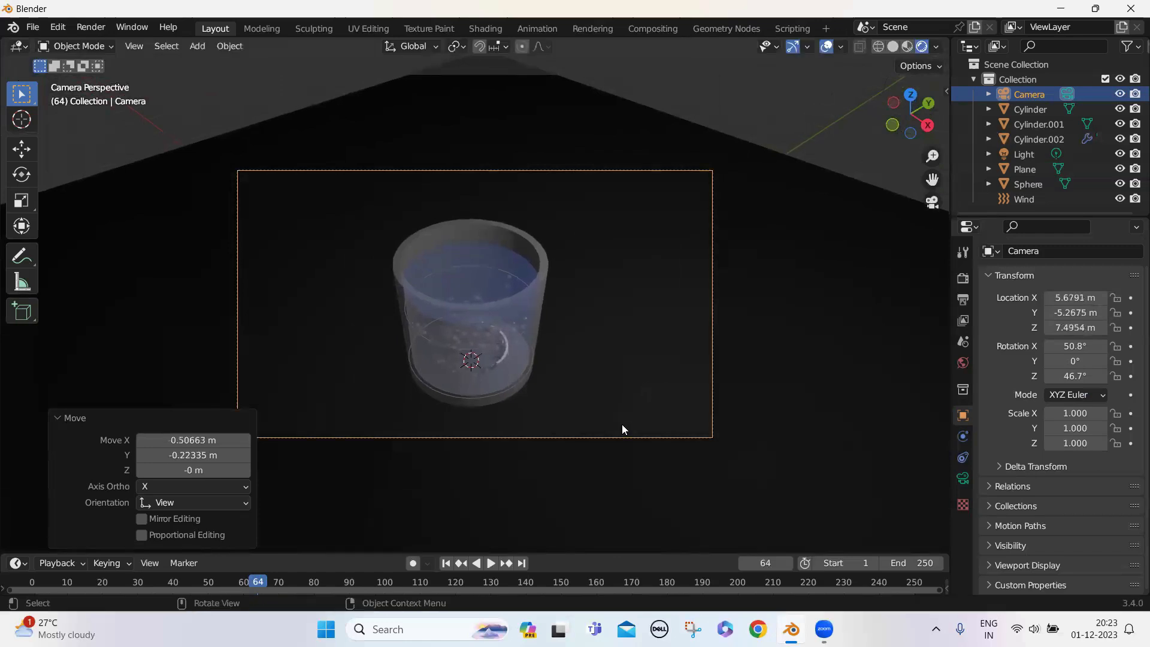
- Play the animation from frame 1 through the camera and stop it at frame 101
left_click(447, 563)
scroll(504, 340, "up", 3)
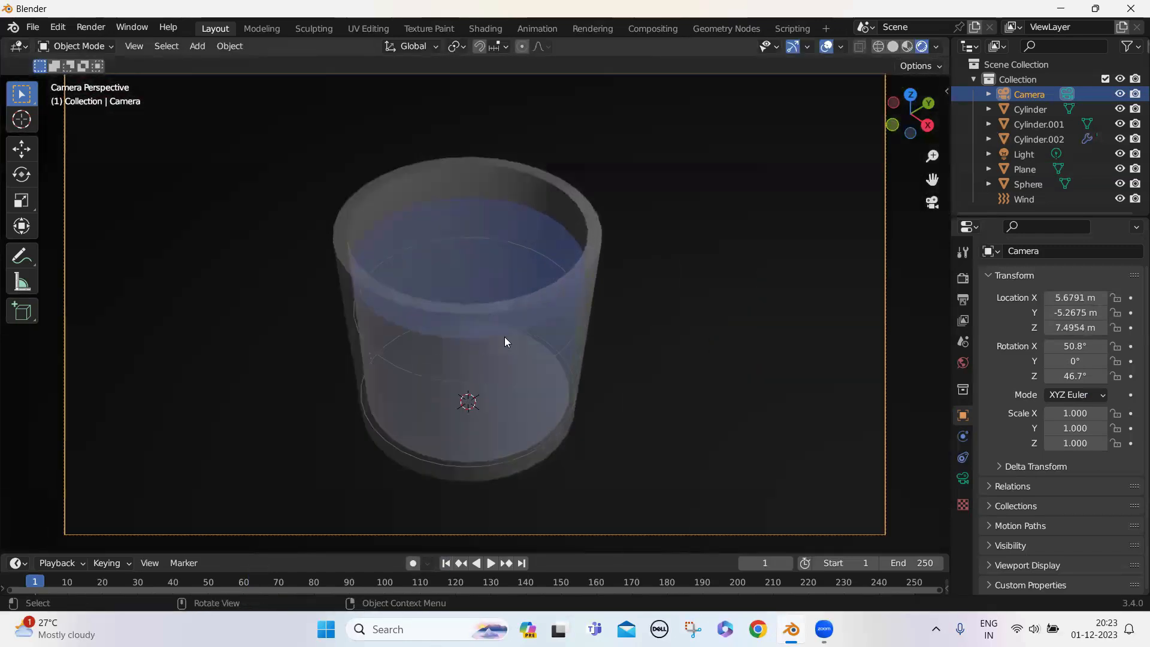
scroll(505, 342, "down", 1)
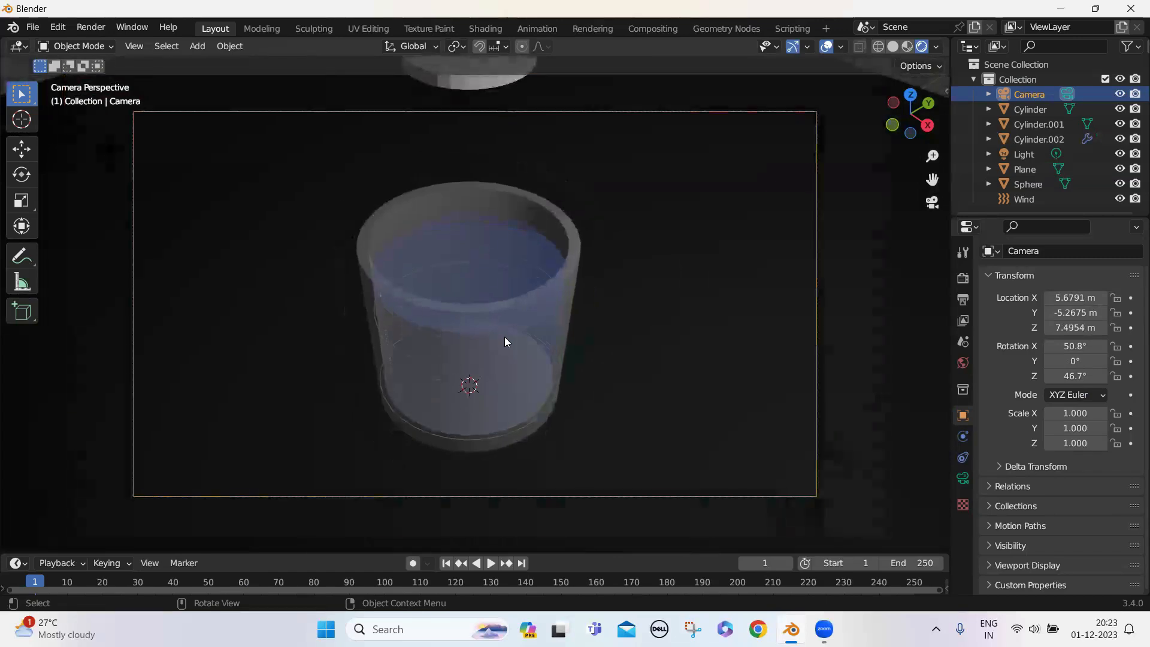
key("space")
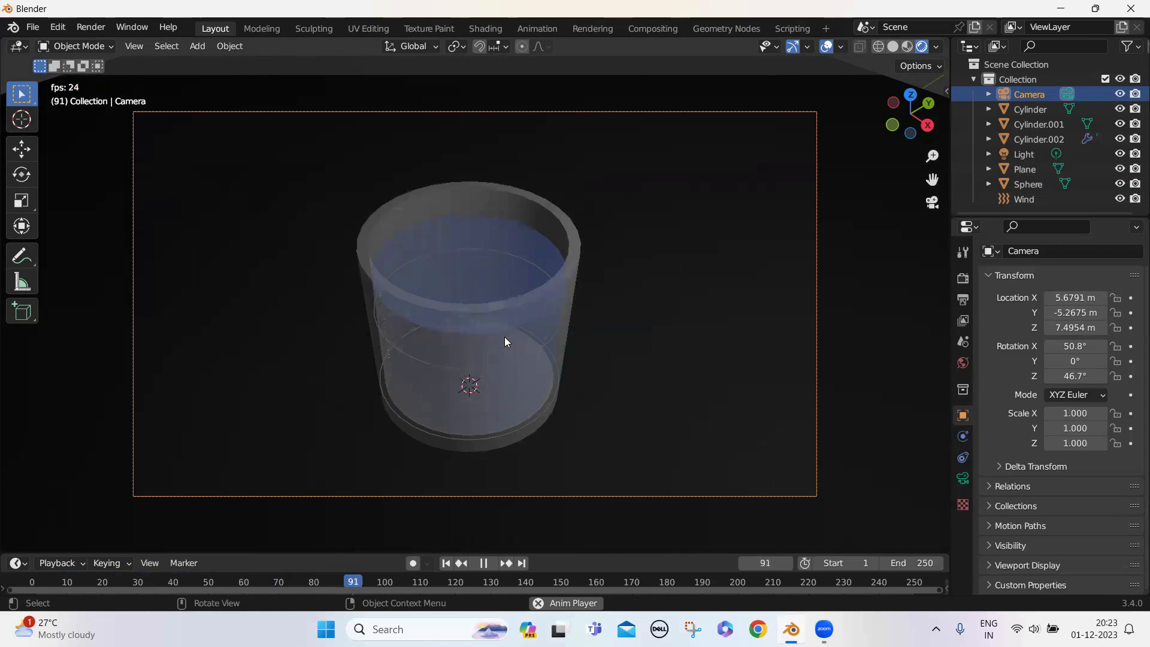
key("space")
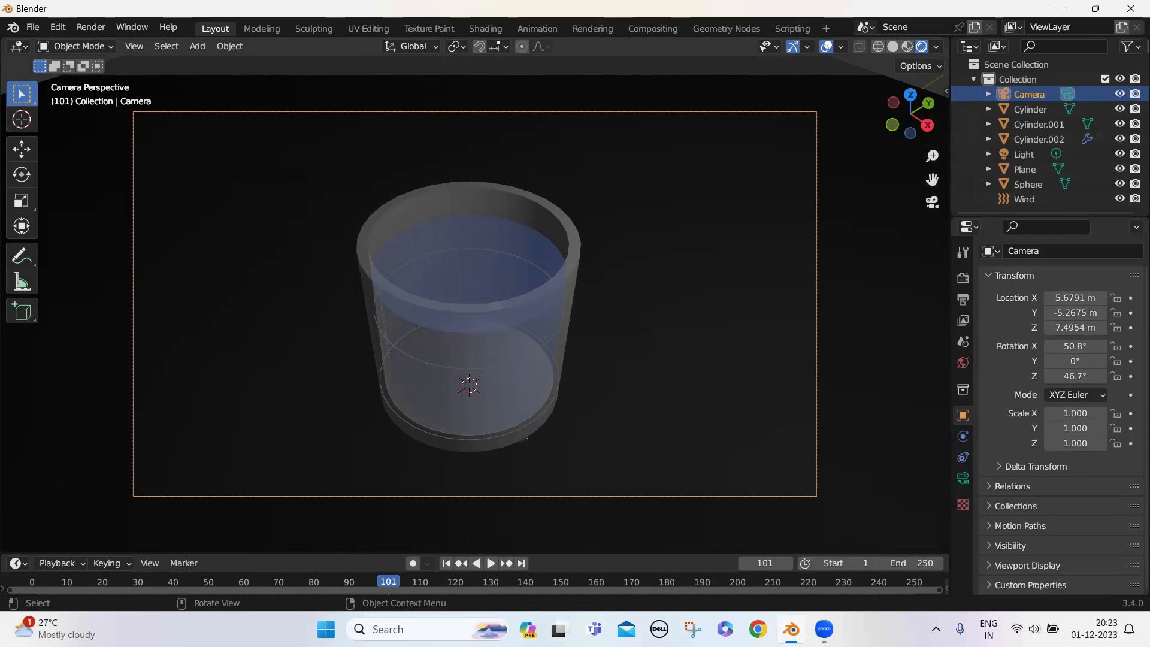
scroll(492, 352, "down", 2)
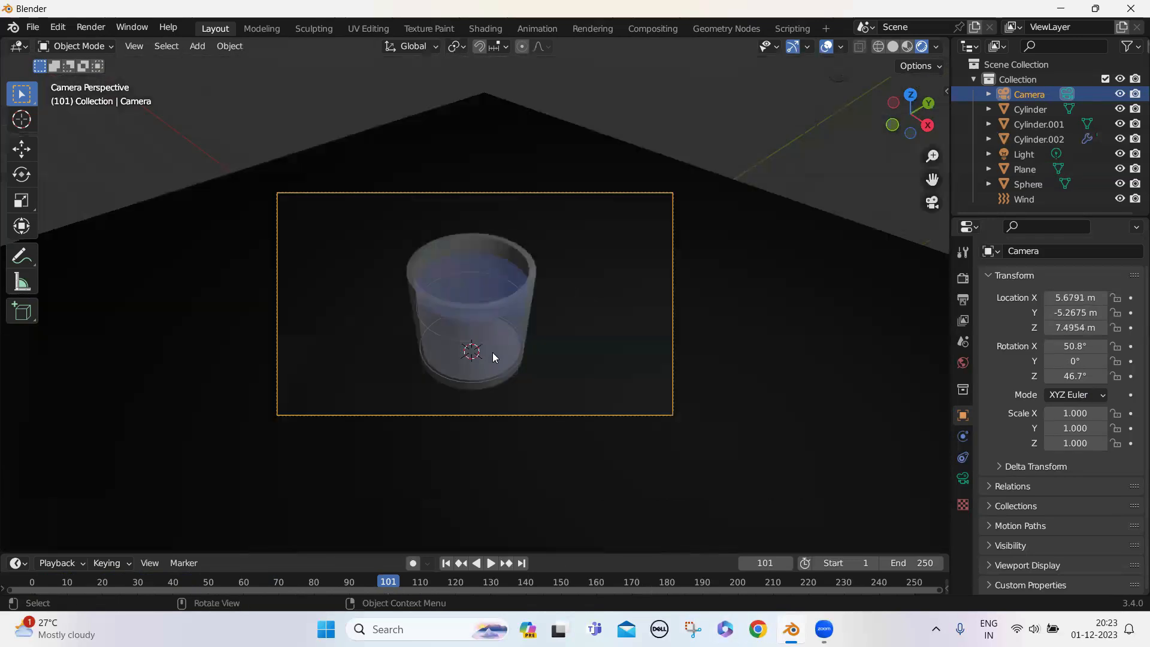